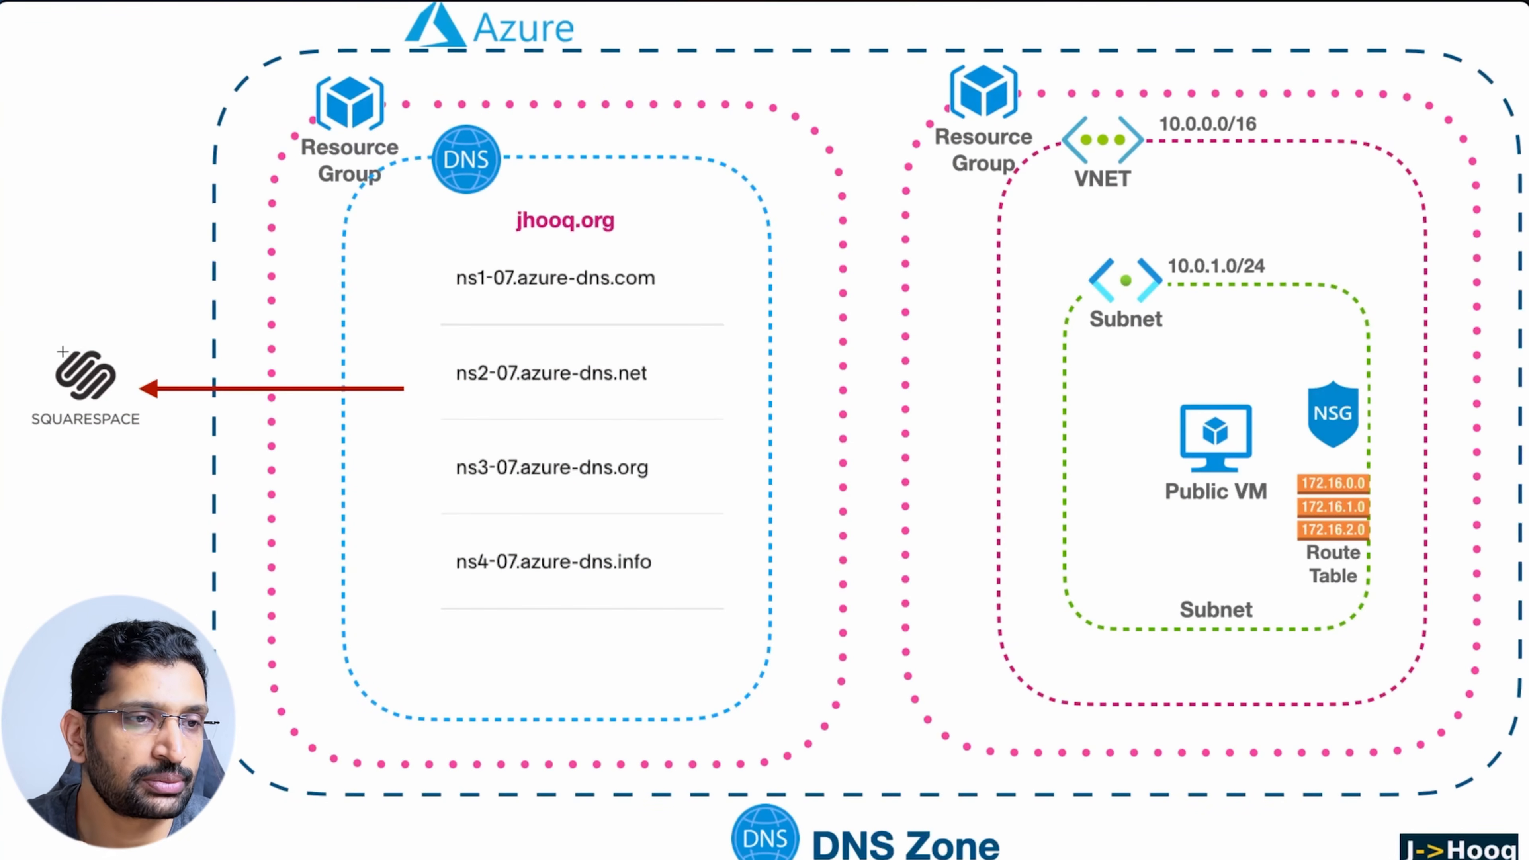
Mark Squarespace and the DNS zone on the slide, clear the marks, then bring up jhooq.org in Squarespace
{"action": "mouse_move", "coordinate": [96, 329]}
{"action": "left_mouse_down"}
{"action": "mouse_move", "coordinate": [42, 401]}
{"action": "mouse_move", "coordinate": [149, 361]}
{"action": "mouse_move", "coordinate": [81, 331]}
{"action": "left_mouse_up"}
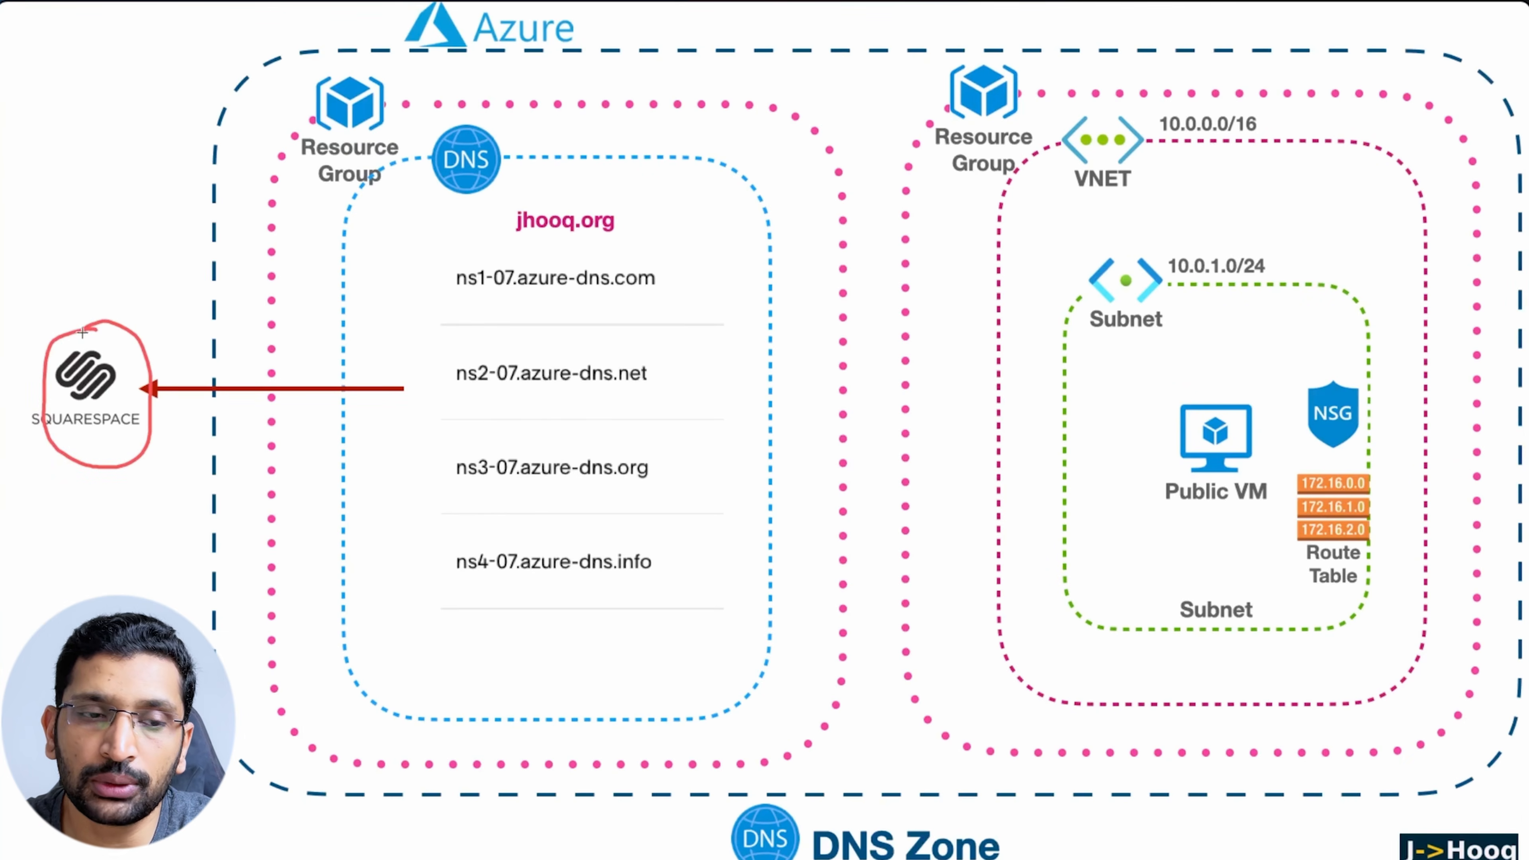
{"action": "mouse_move", "coordinate": [560, 84]}
{"action": "left_mouse_down"}
{"action": "mouse_move", "coordinate": [505, 138]}
{"action": "mouse_move", "coordinate": [524, 137]}
{"action": "left_mouse_up"}
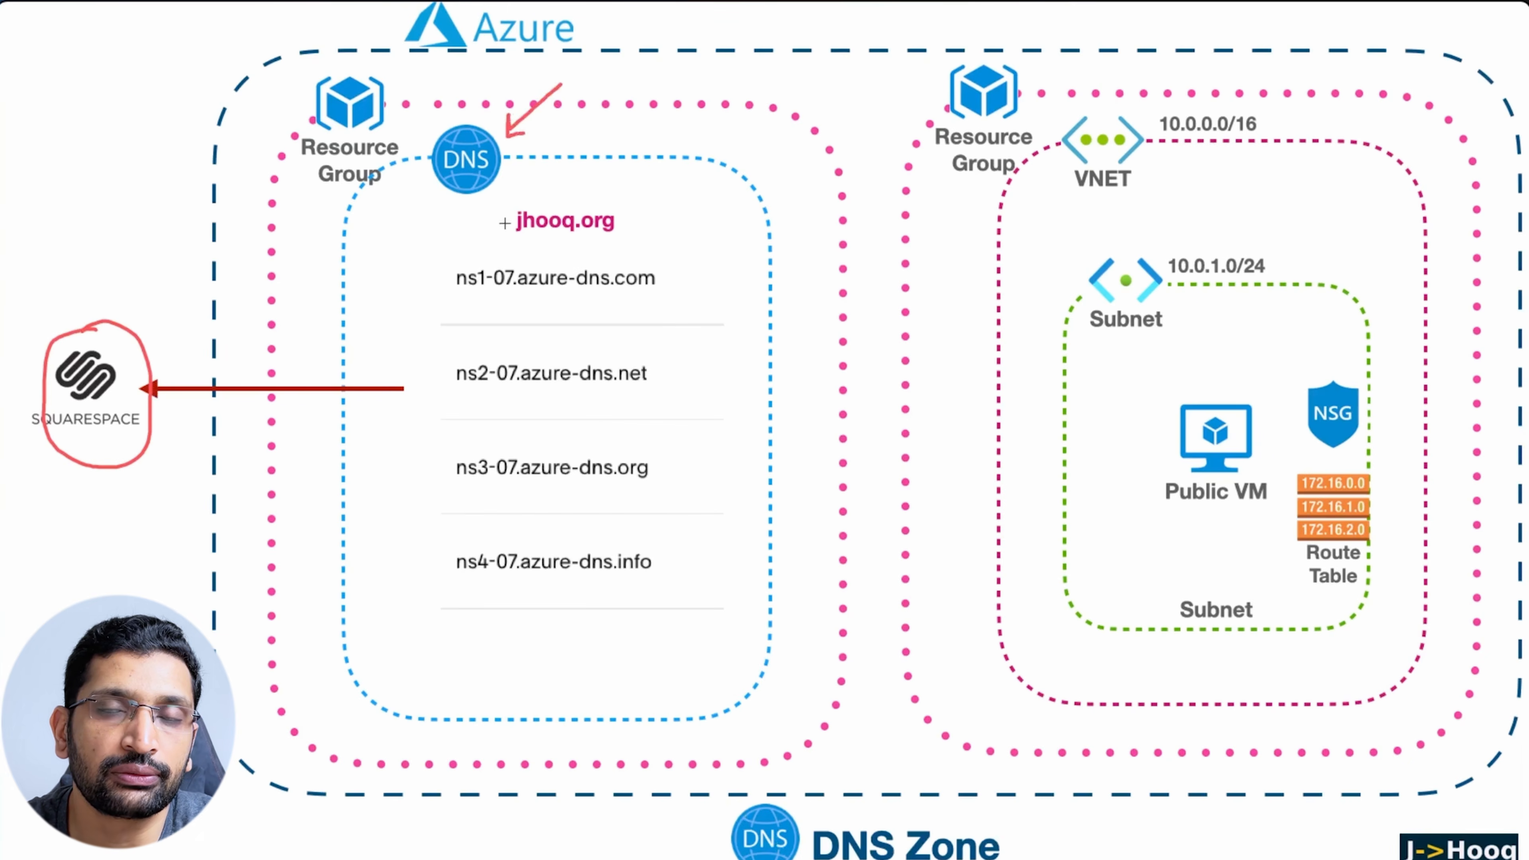
{"action": "key", "text": "Escape"}
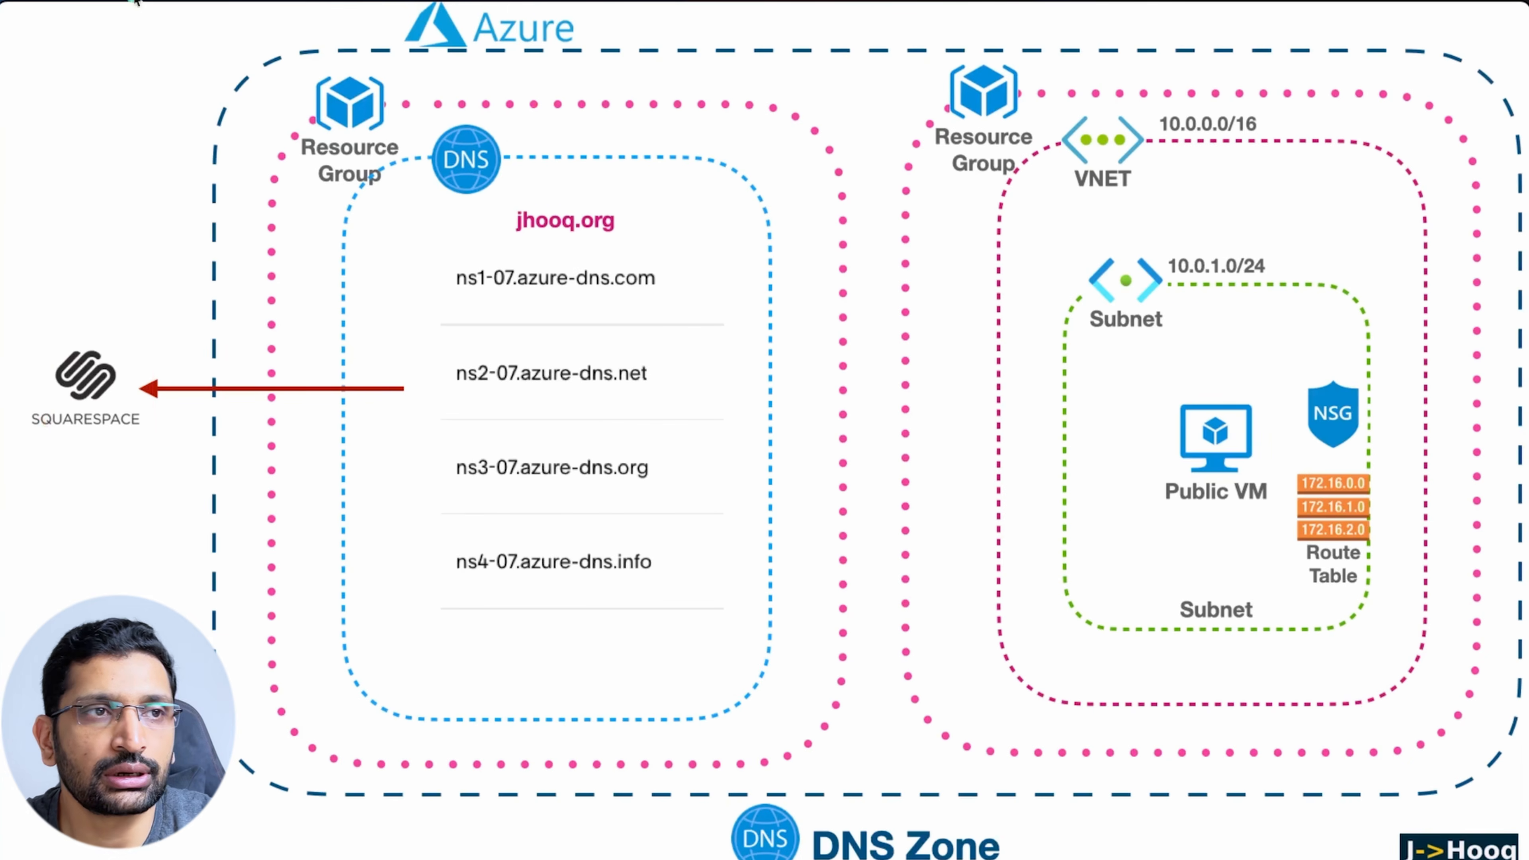
{"action": "key", "text": "super+Tab"}
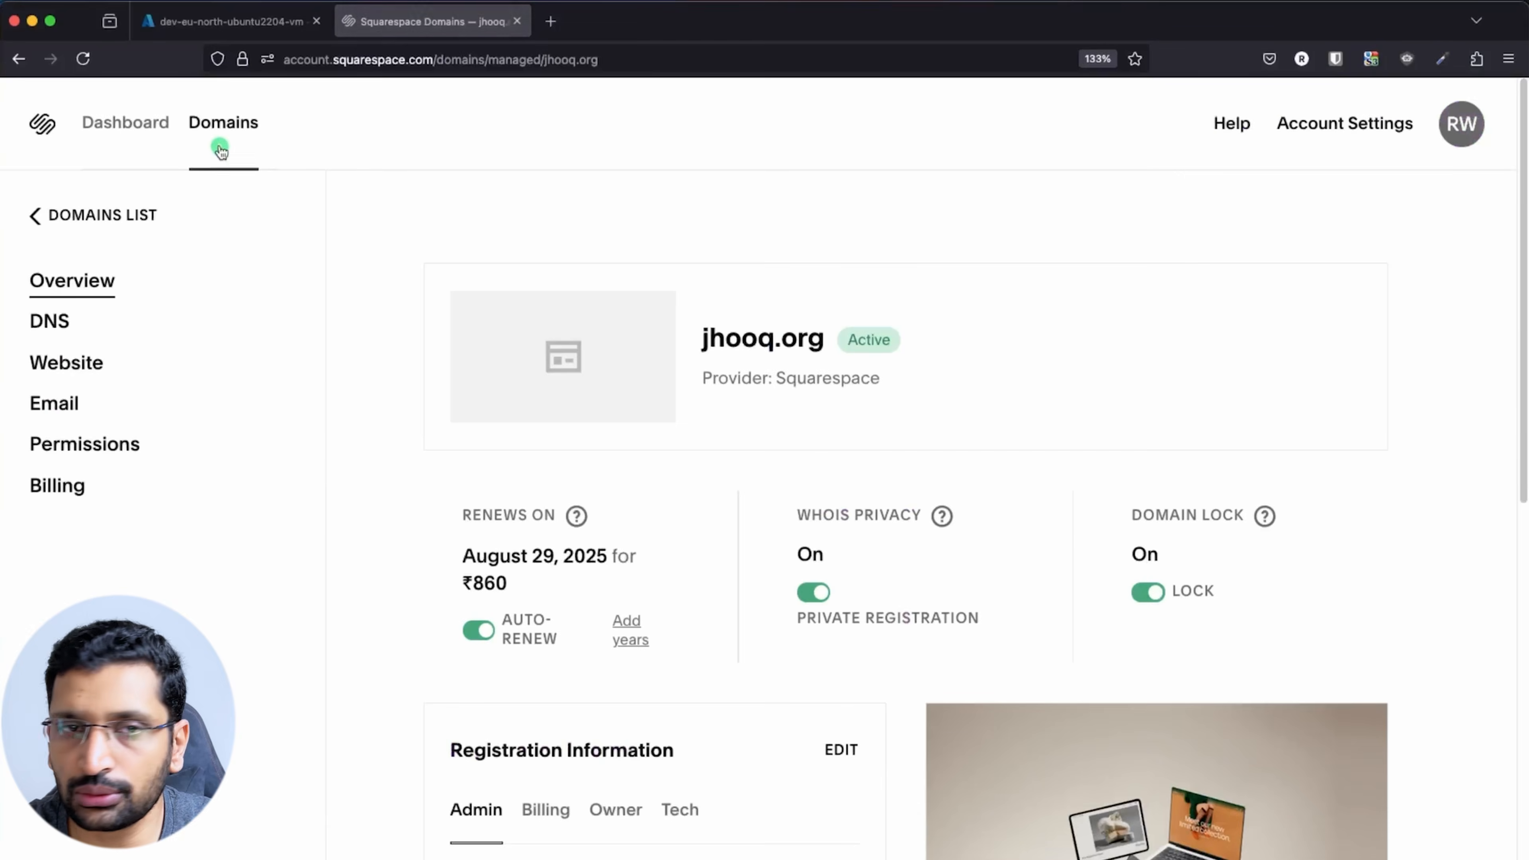
{"action": "left_click", "coordinate": [708, 59]}
Open jhooq.org's DNS nameservers in Squarespace and highlight the four ns1-07 to ns4-07 Azure entries
{"action": "left_click", "coordinate": [1284, 214]}
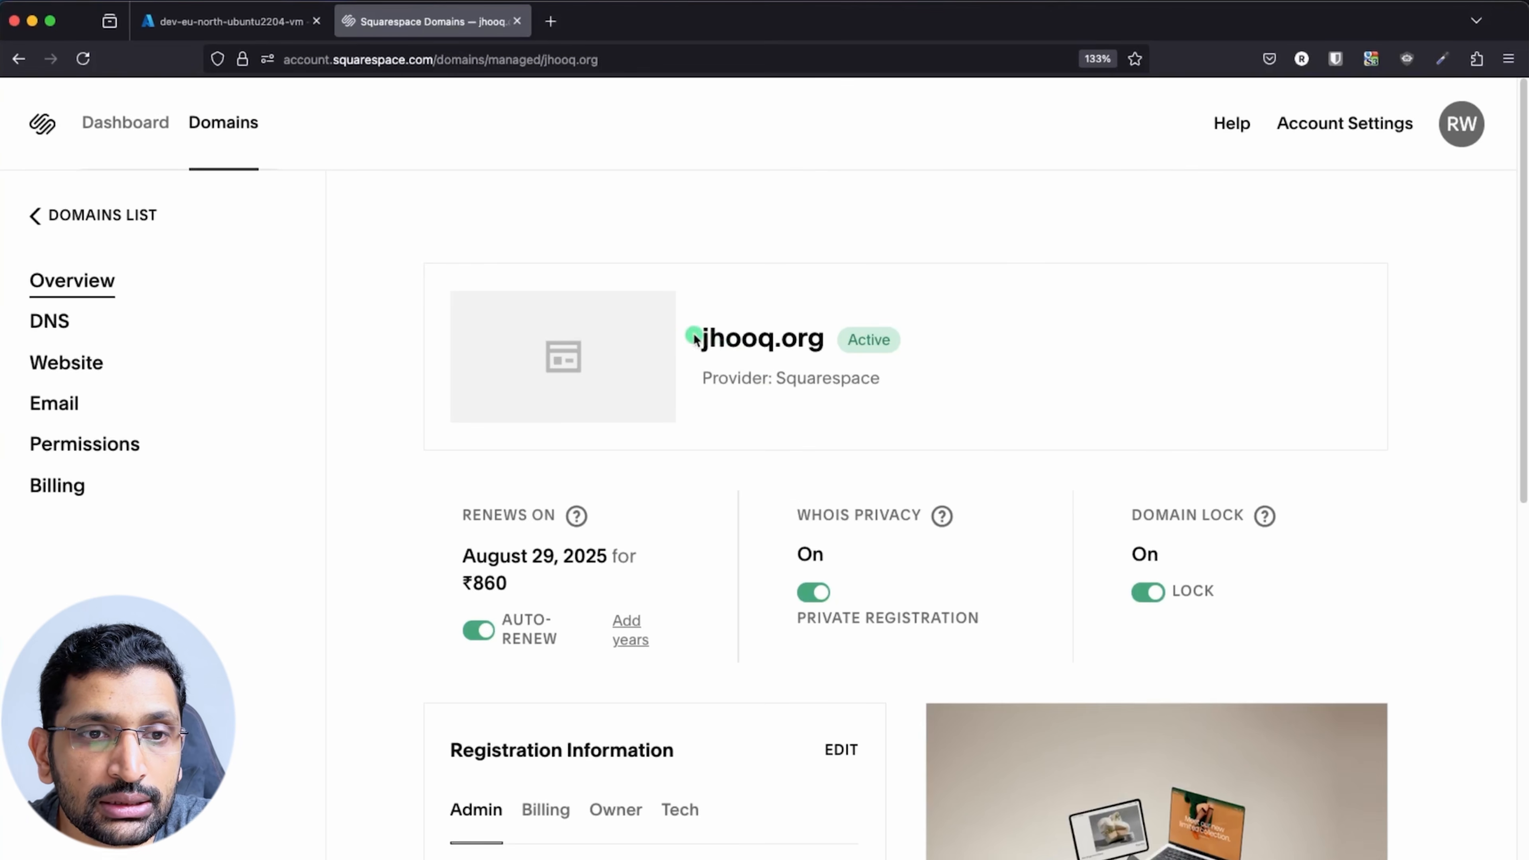
{"action": "left_click_drag", "start_coordinate": [693, 337], "coordinate": [862, 335]}
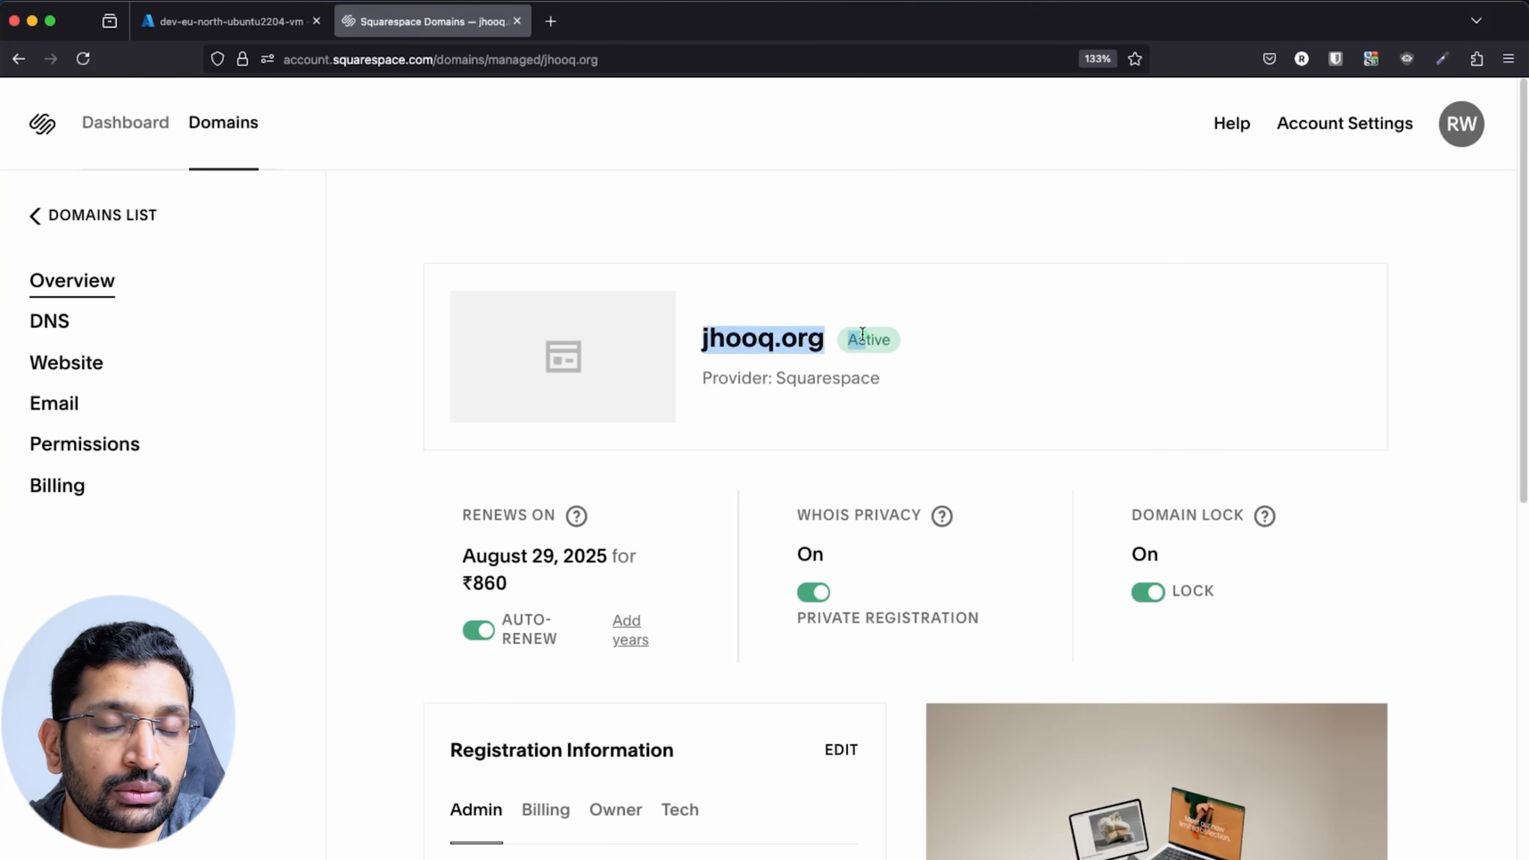
{"action": "left_click", "coordinate": [822, 414]}
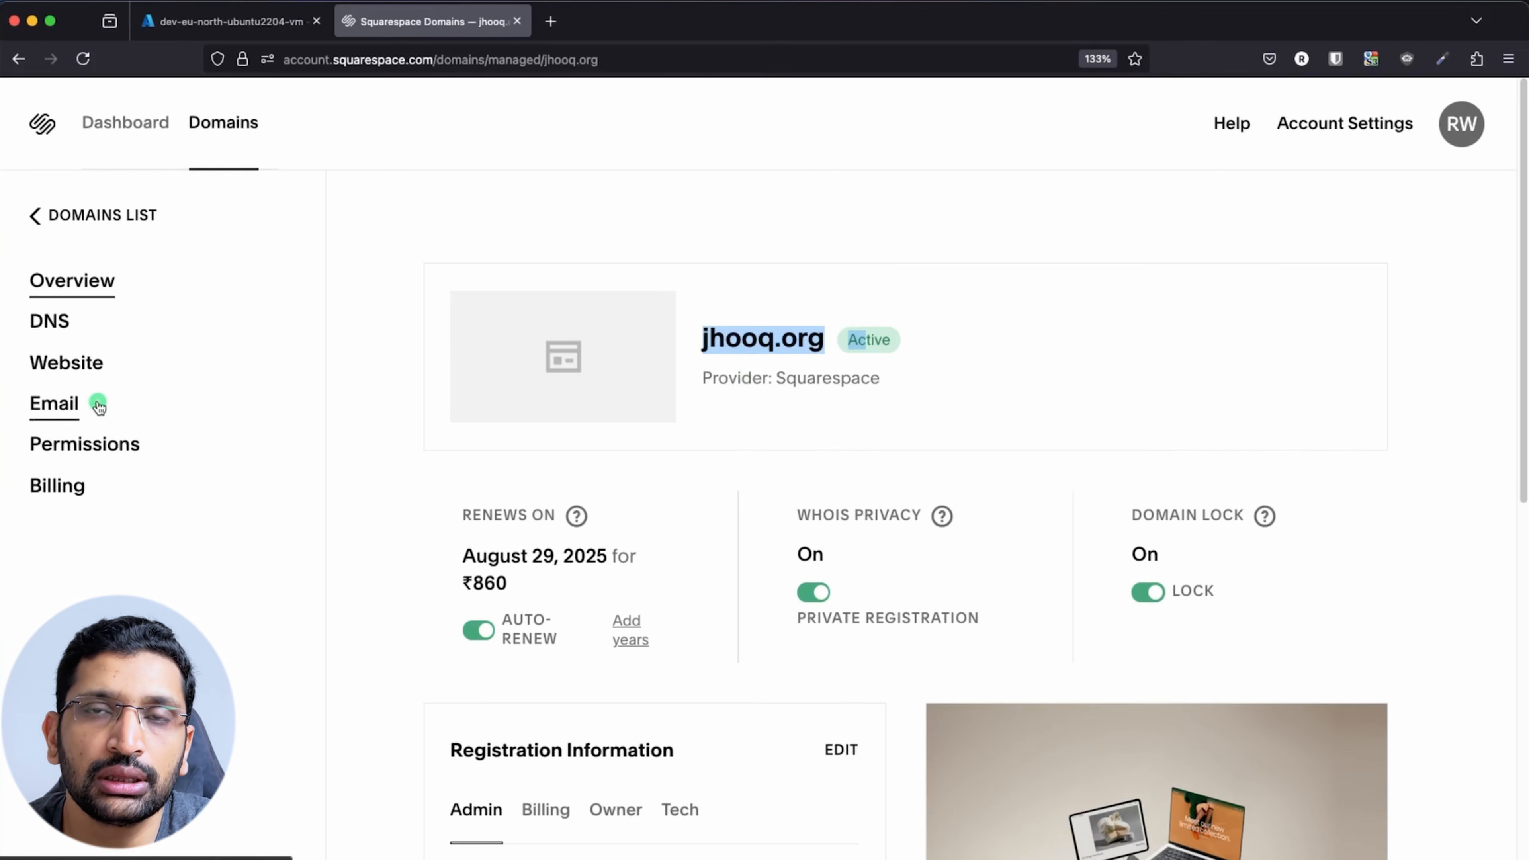
{"action": "left_click", "coordinate": [63, 327]}
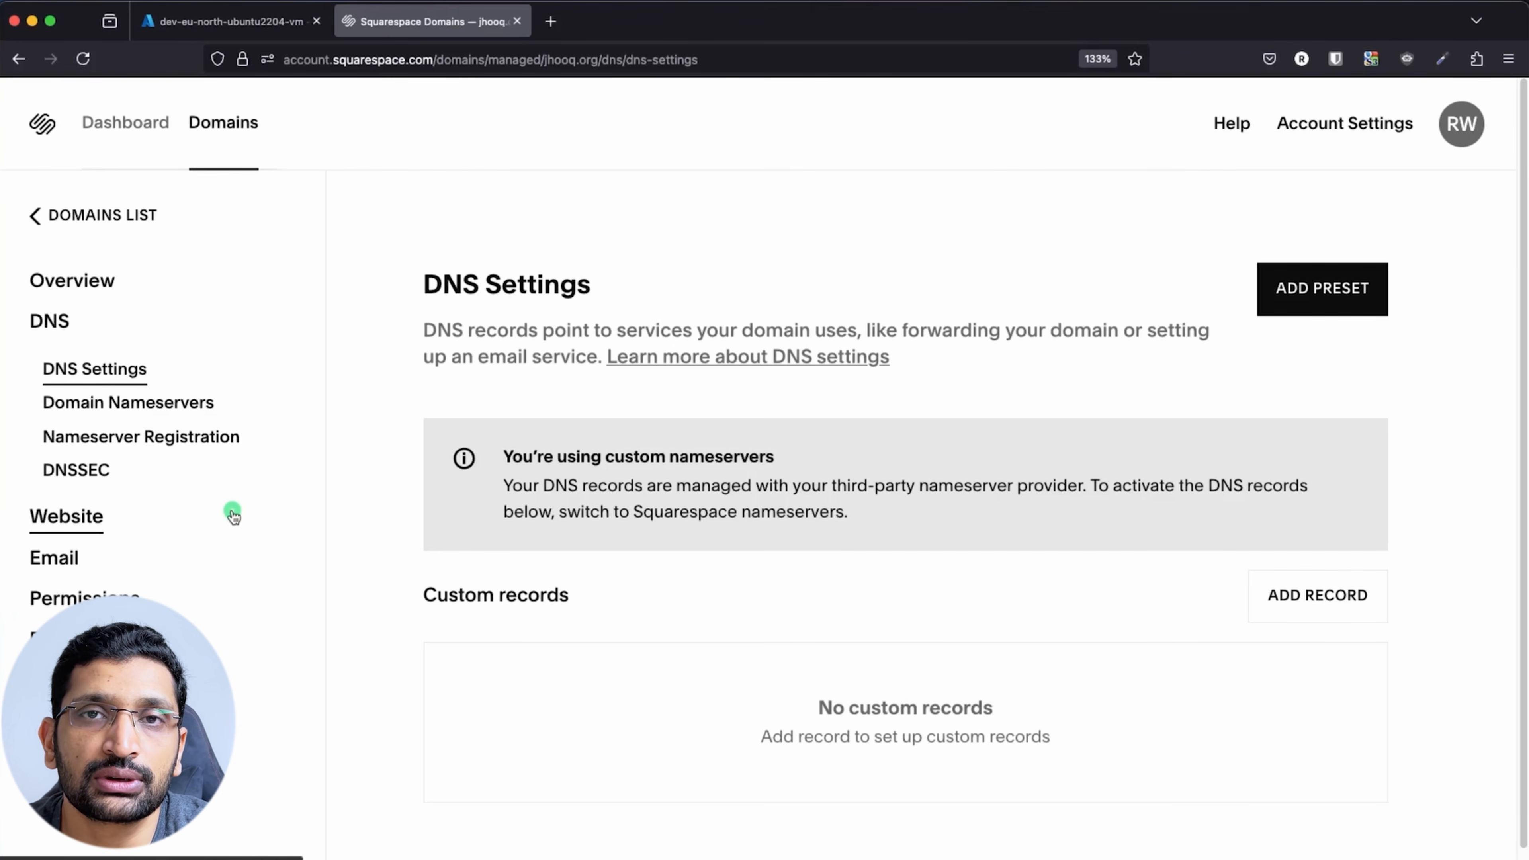
{"action": "left_click", "coordinate": [131, 409]}
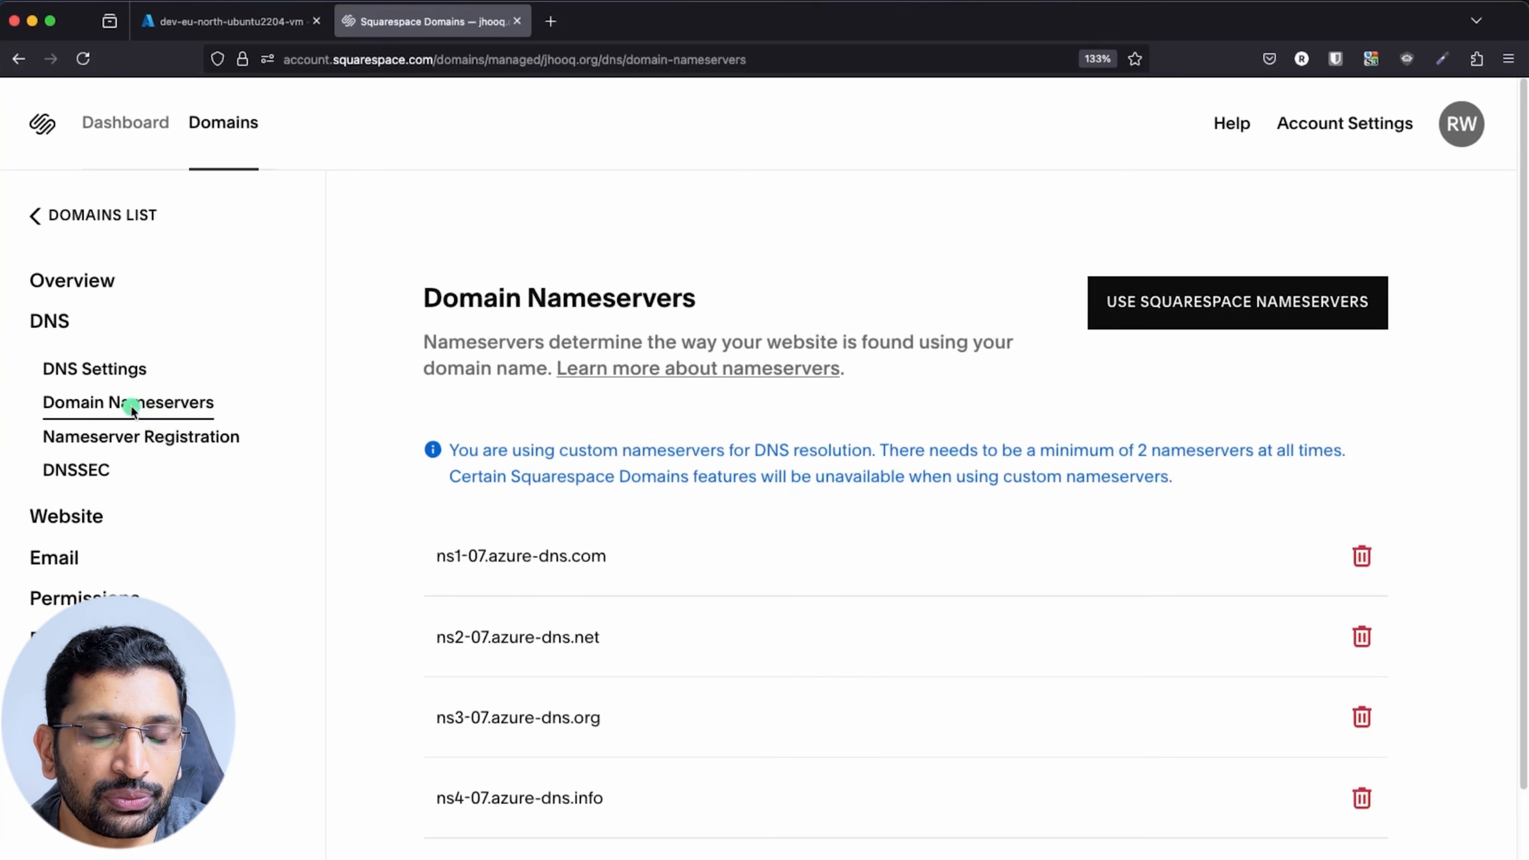
{"action": "scroll", "coordinate": [506, 549], "scroll_direction": "down", "scroll_amount": 2}
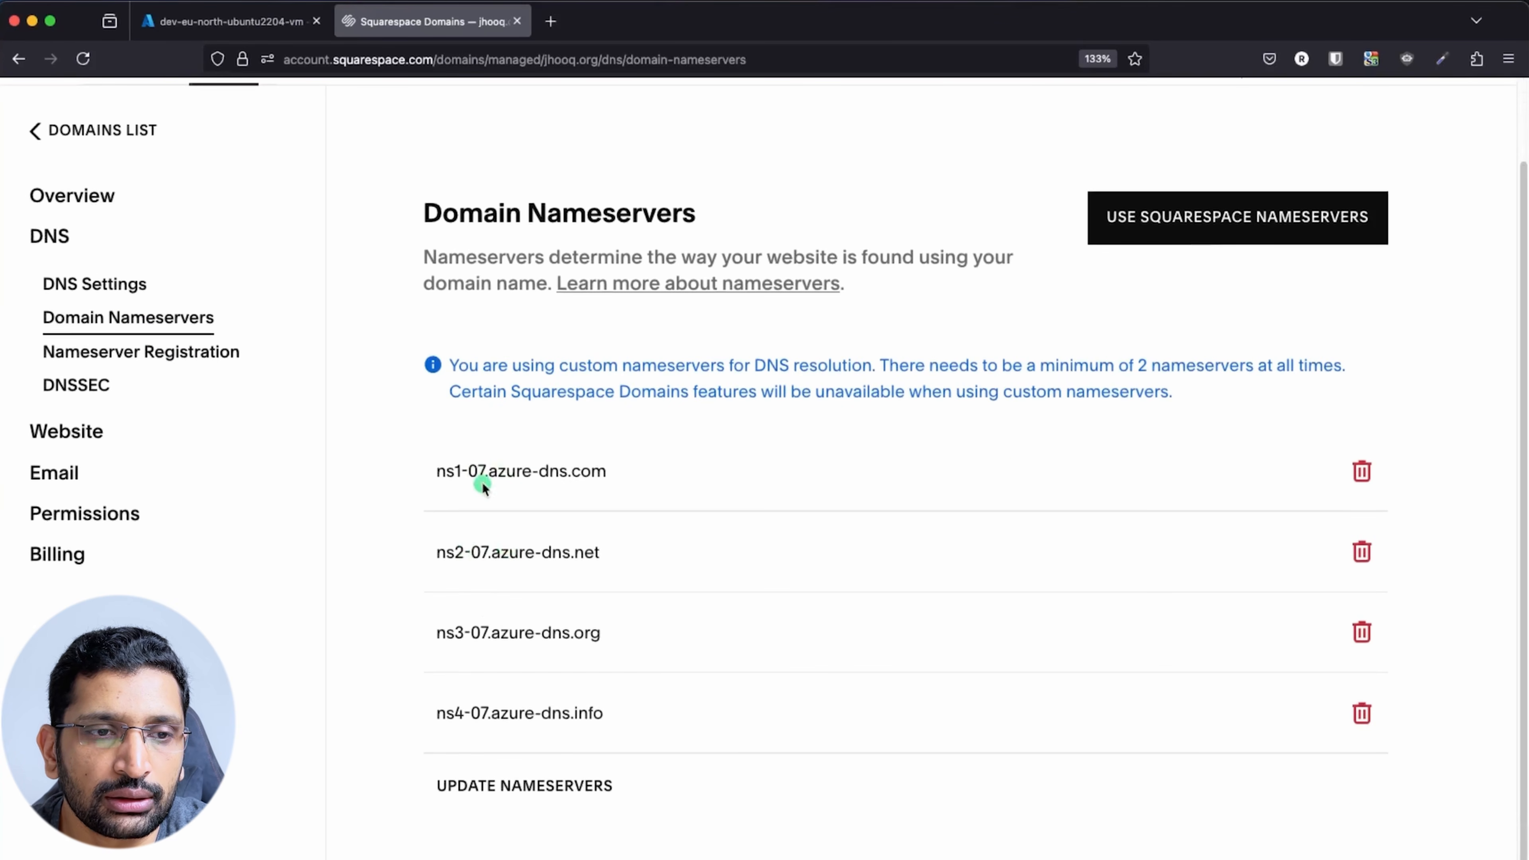
{"action": "left_click_drag", "start_coordinate": [429, 470], "coordinate": [689, 805]}
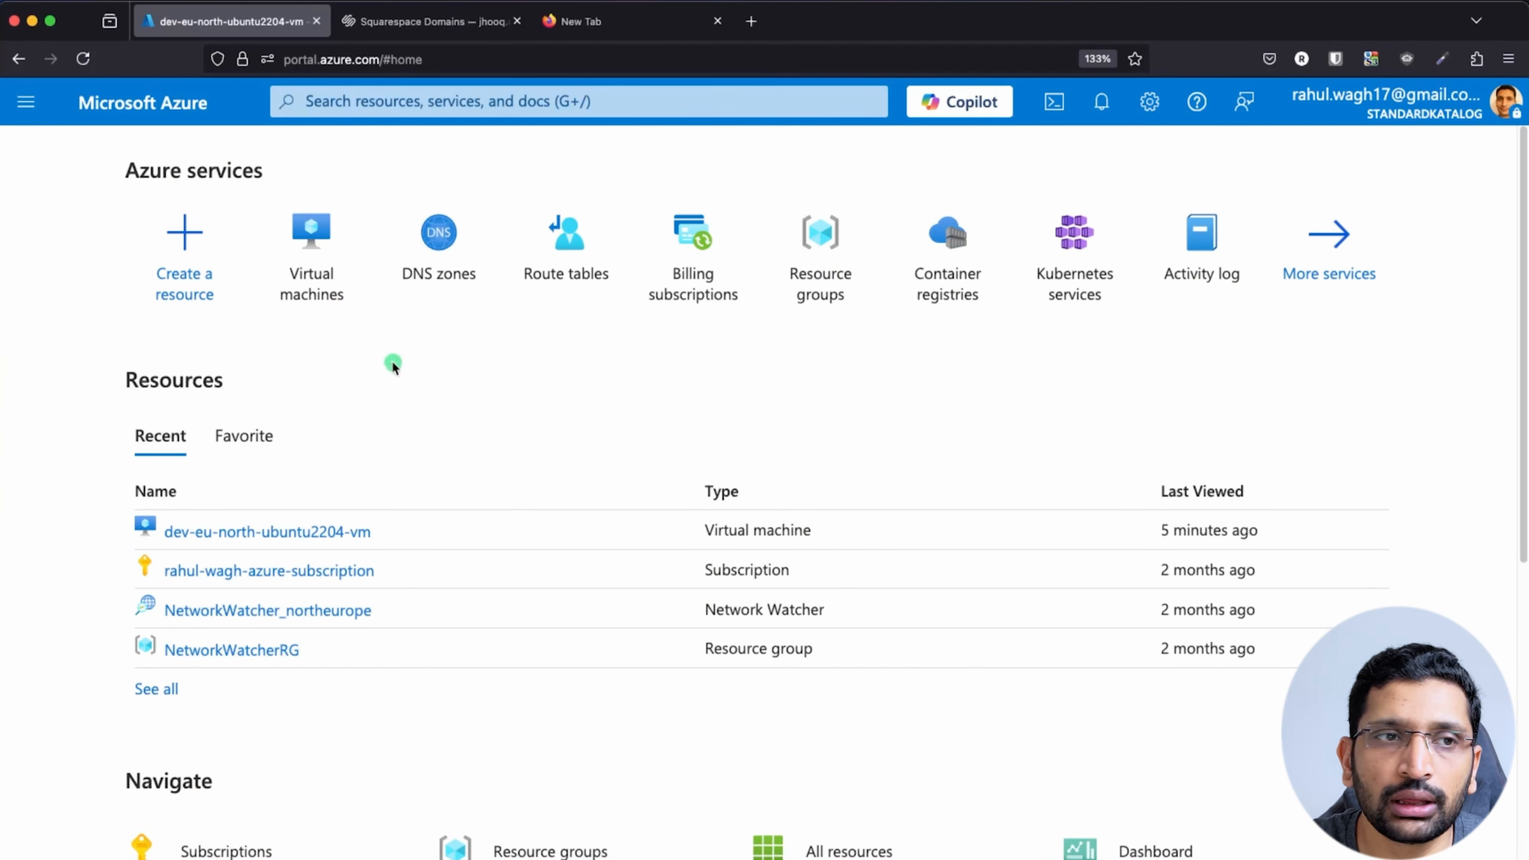
Search 'dns zone' and start creating a new DNS zone in the portal
{"action": "left_click", "coordinate": [342, 100]}
{"action": "type", "text": "dns"}
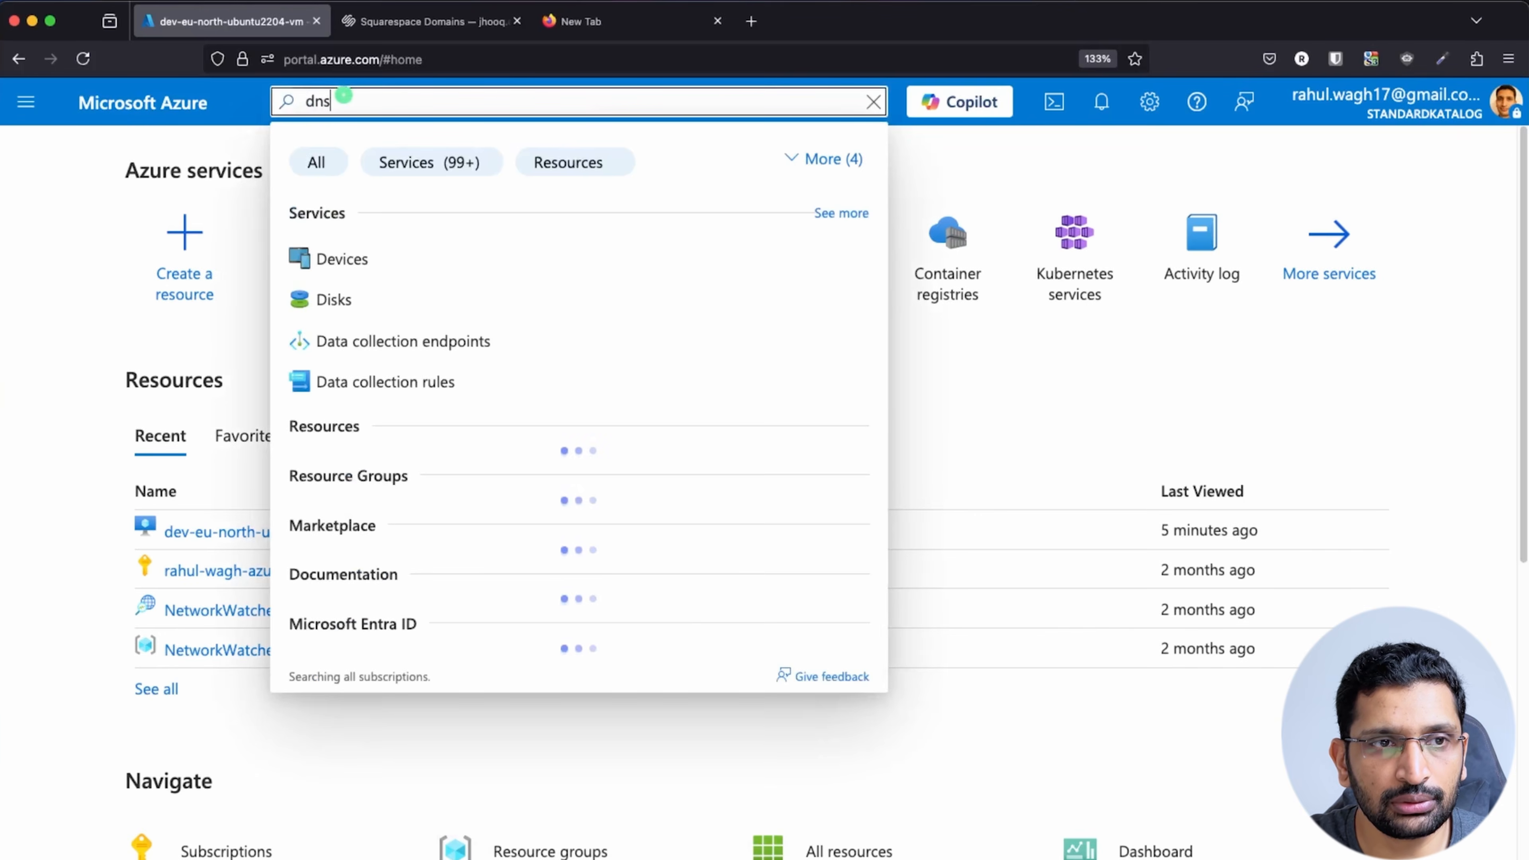
{"action": "type", "text": " zone"}
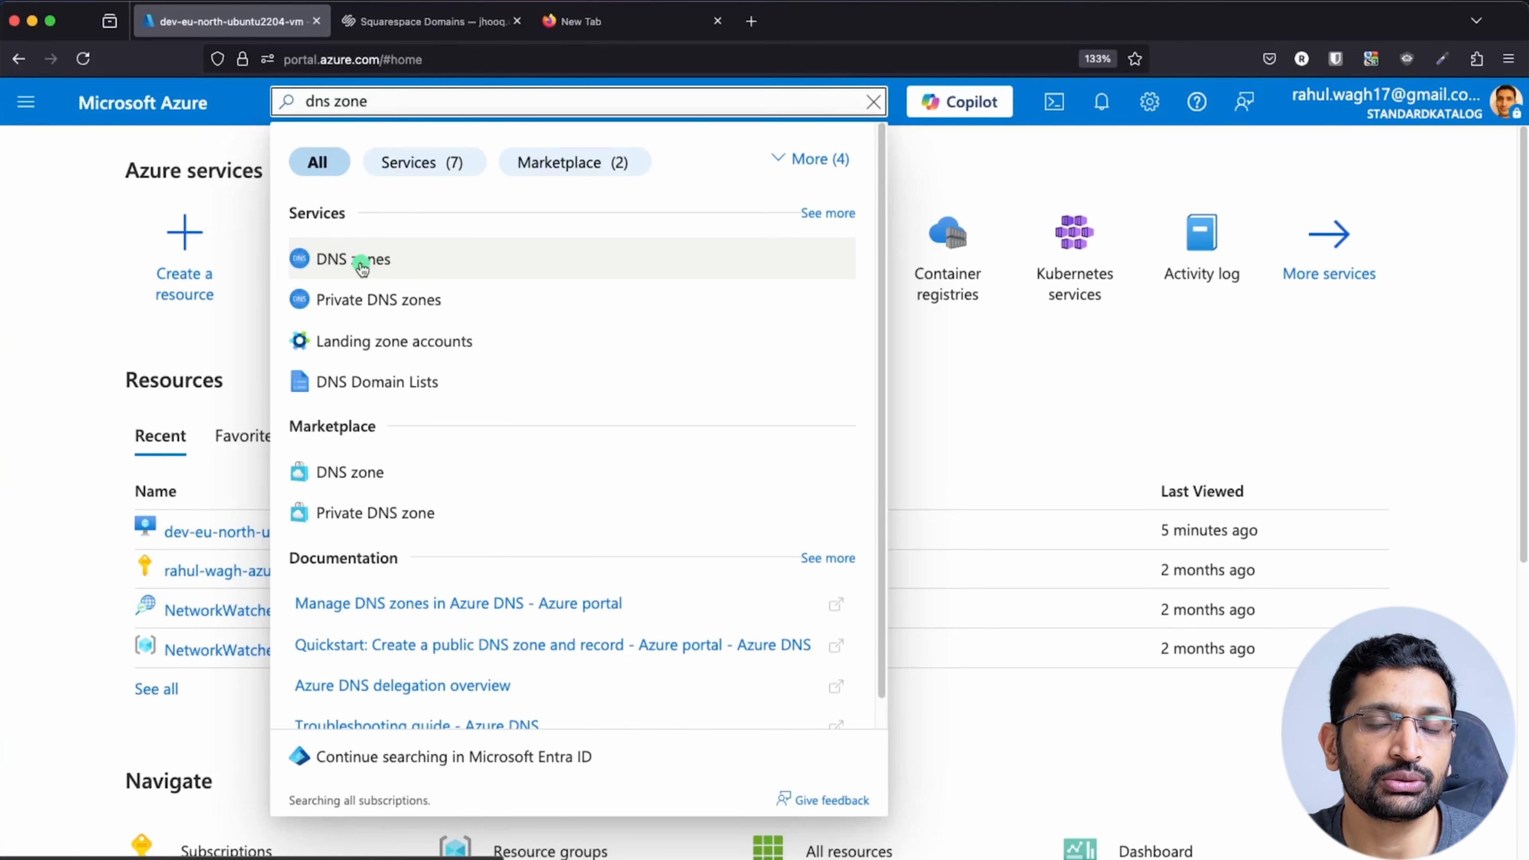
{"action": "left_click", "coordinate": [361, 265]}
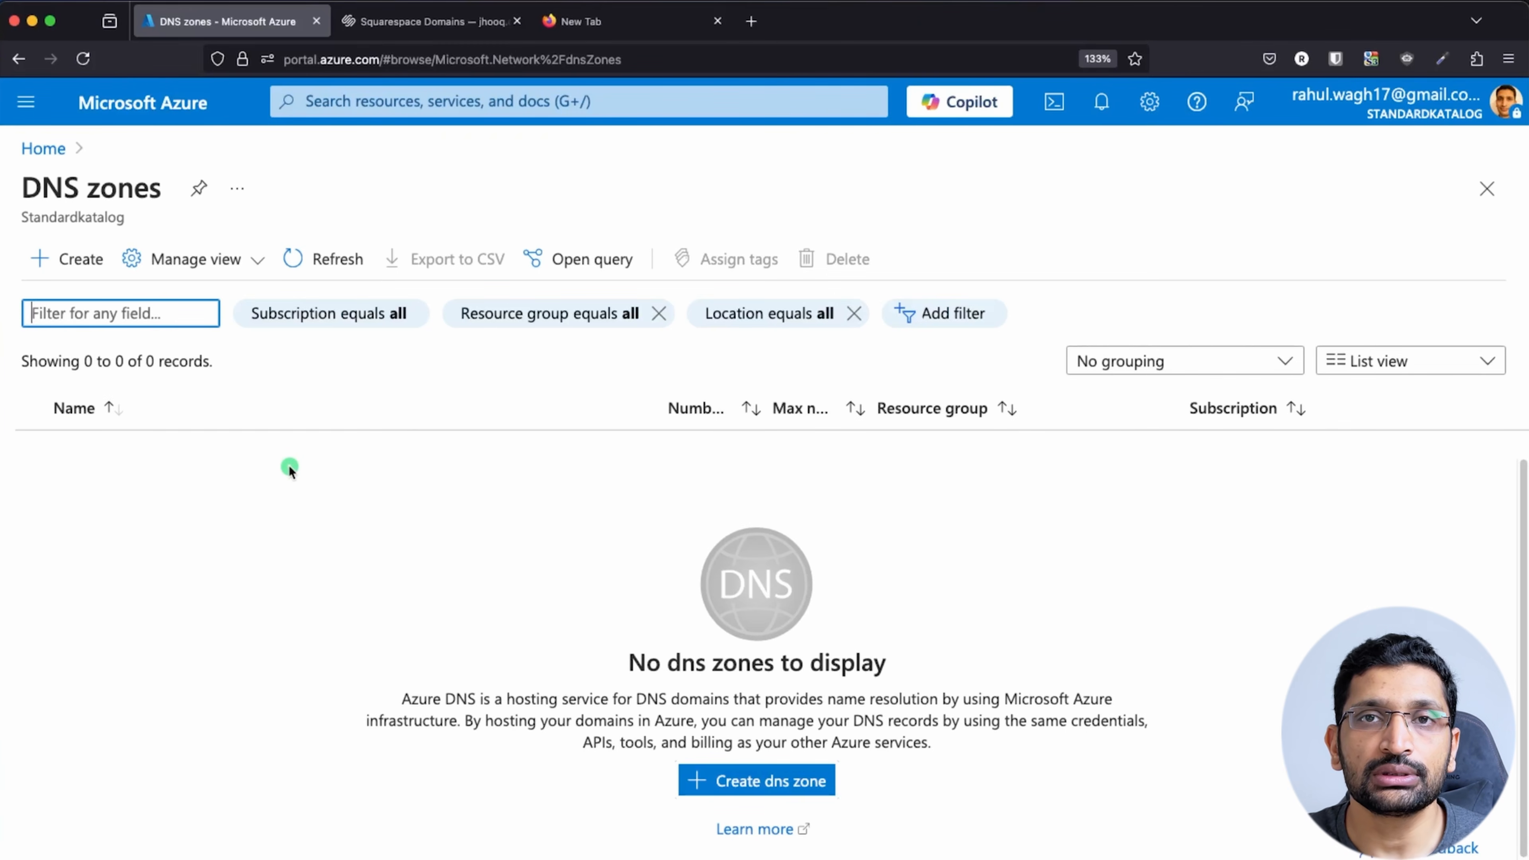
{"action": "left_click", "coordinate": [82, 260]}
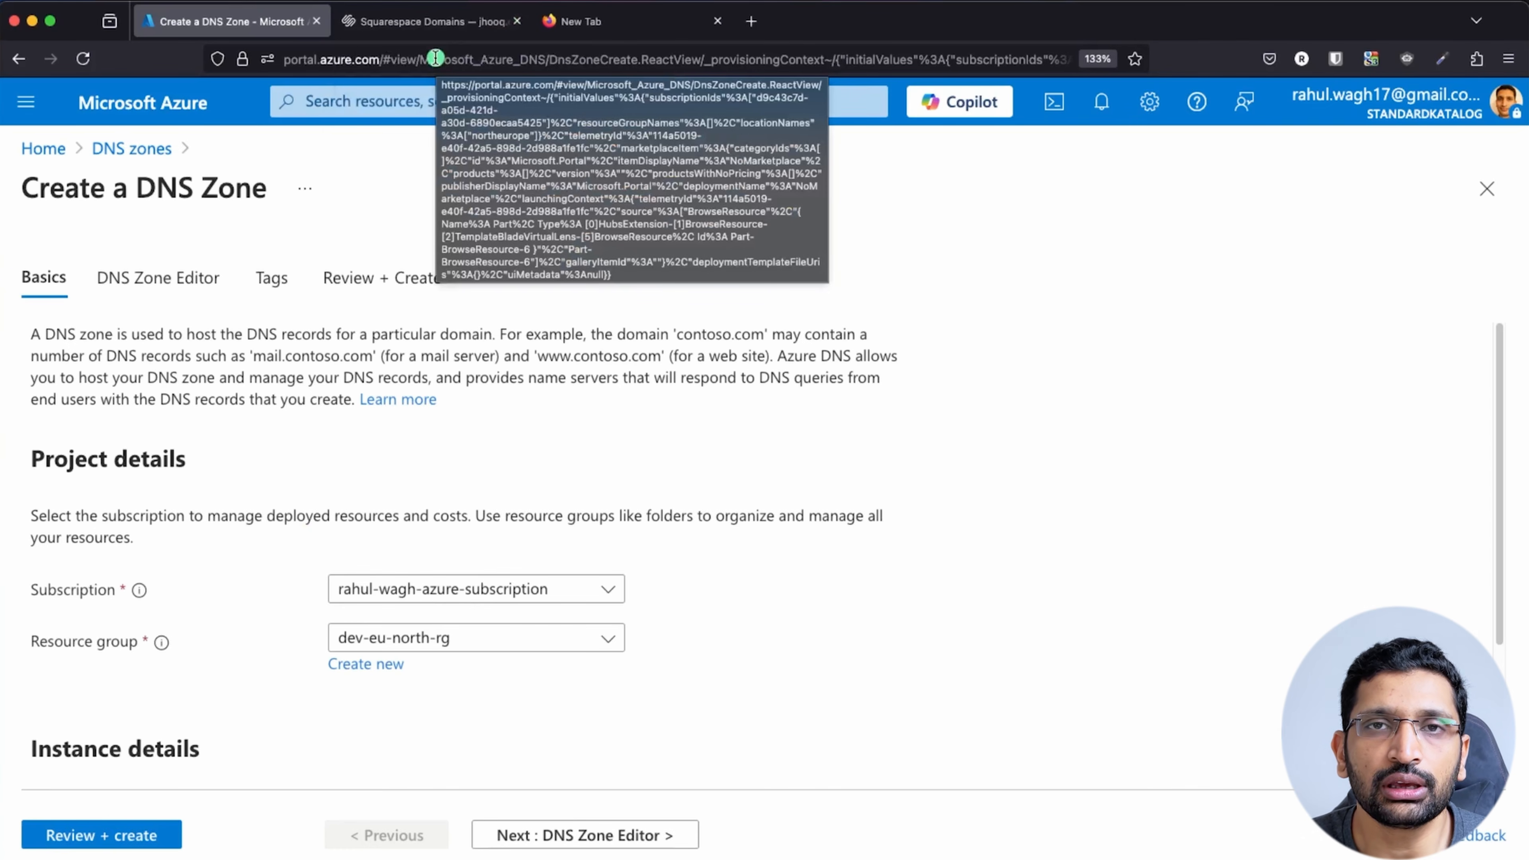
{"action": "left_click", "coordinate": [429, 22]}
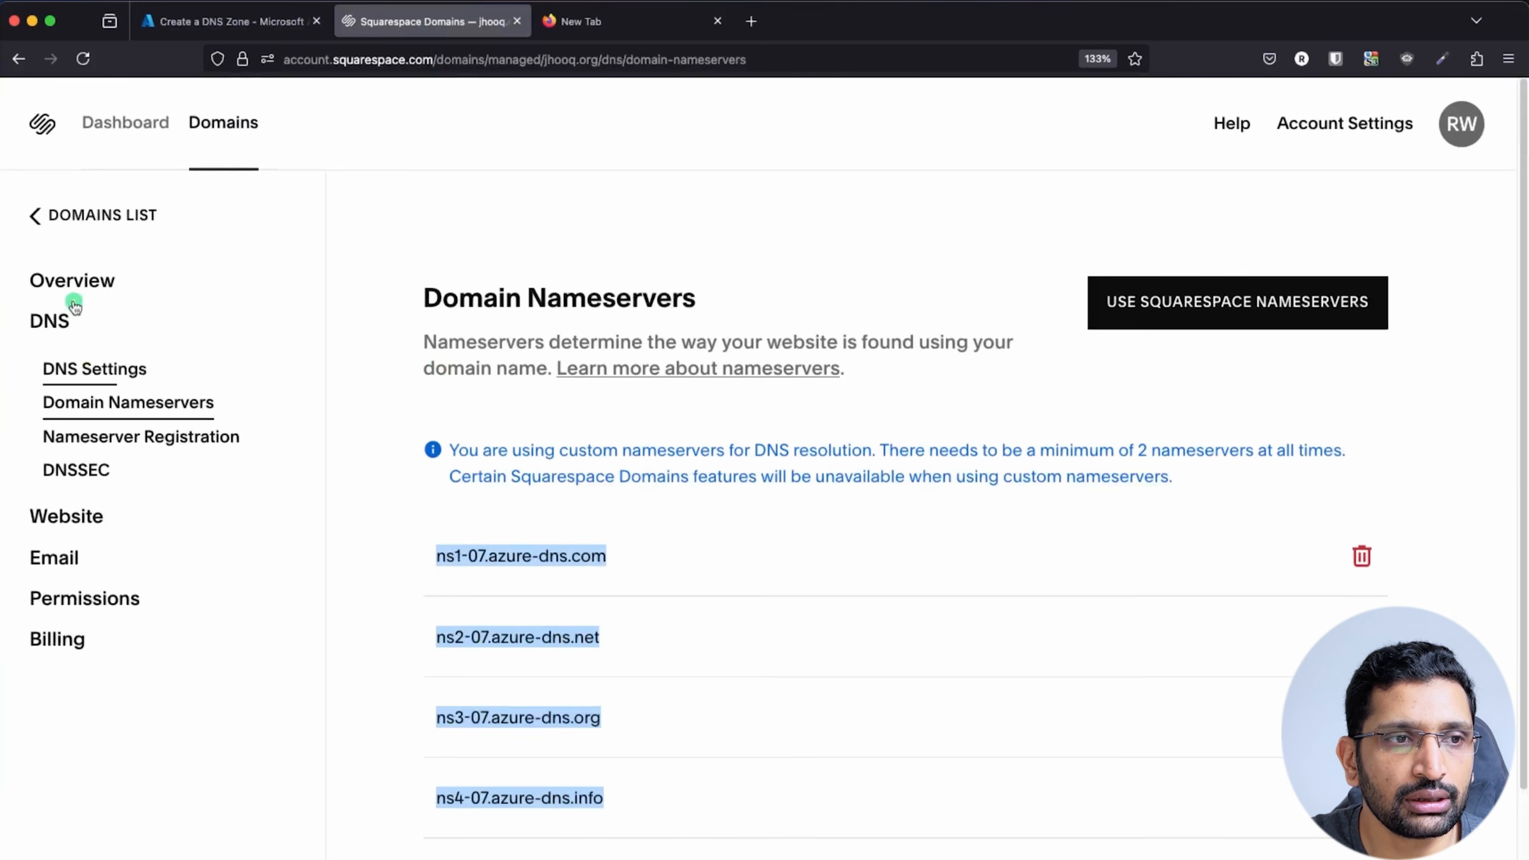
Copy jhooq.org from Squarespace and create a DNS zone with that name in dev-eu-north-rg
{"action": "left_click", "coordinate": [66, 282]}
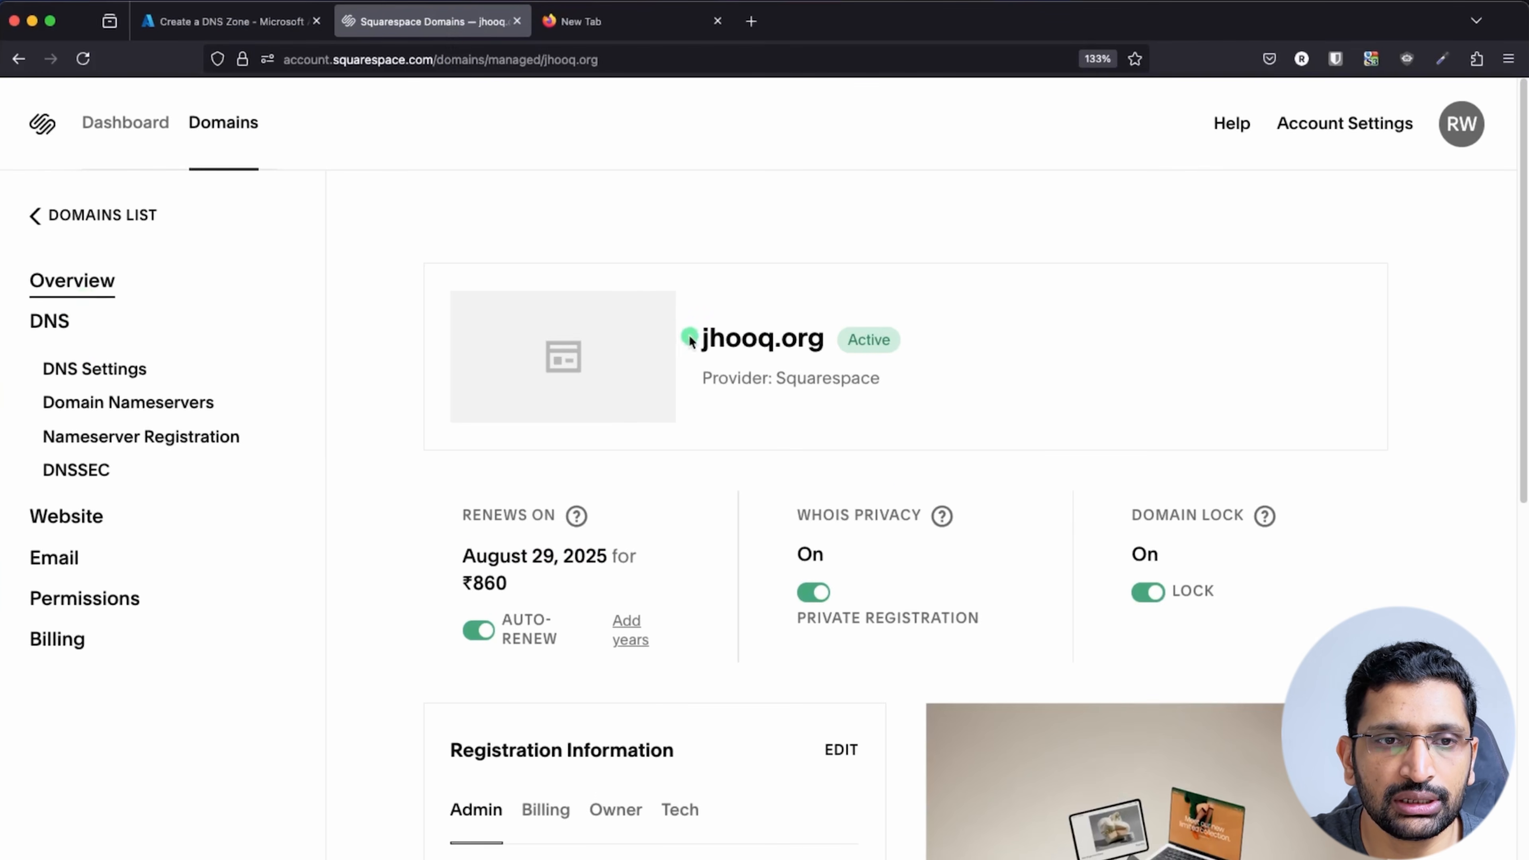
{"action": "left_click_drag", "start_coordinate": [700, 338], "coordinate": [830, 342]}
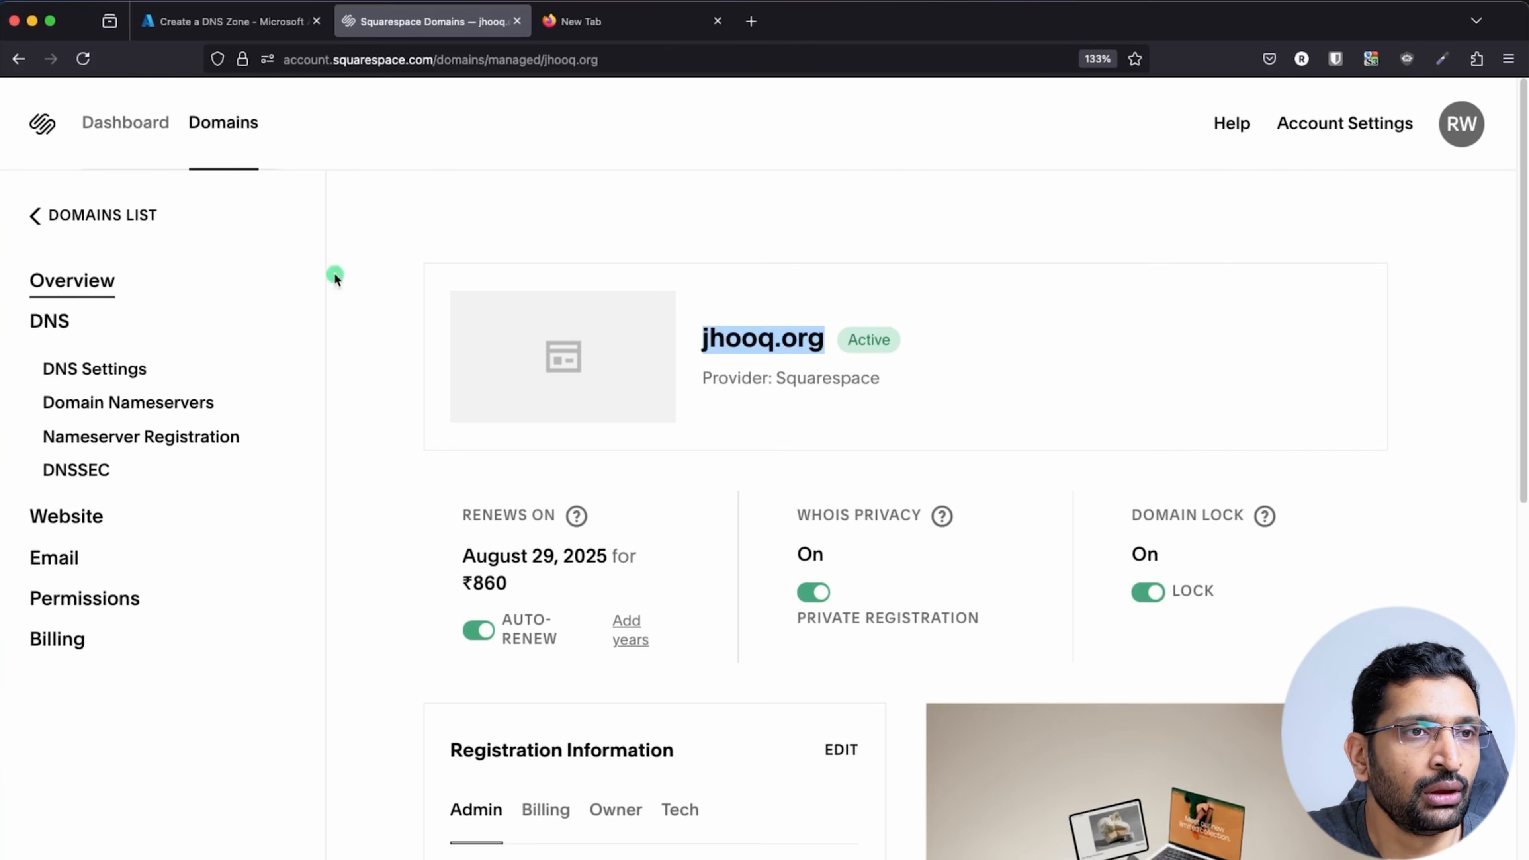
{"action": "left_click", "coordinate": [217, 21]}
{"action": "scroll", "coordinate": [325, 401], "scroll_direction": "down", "scroll_amount": 3}
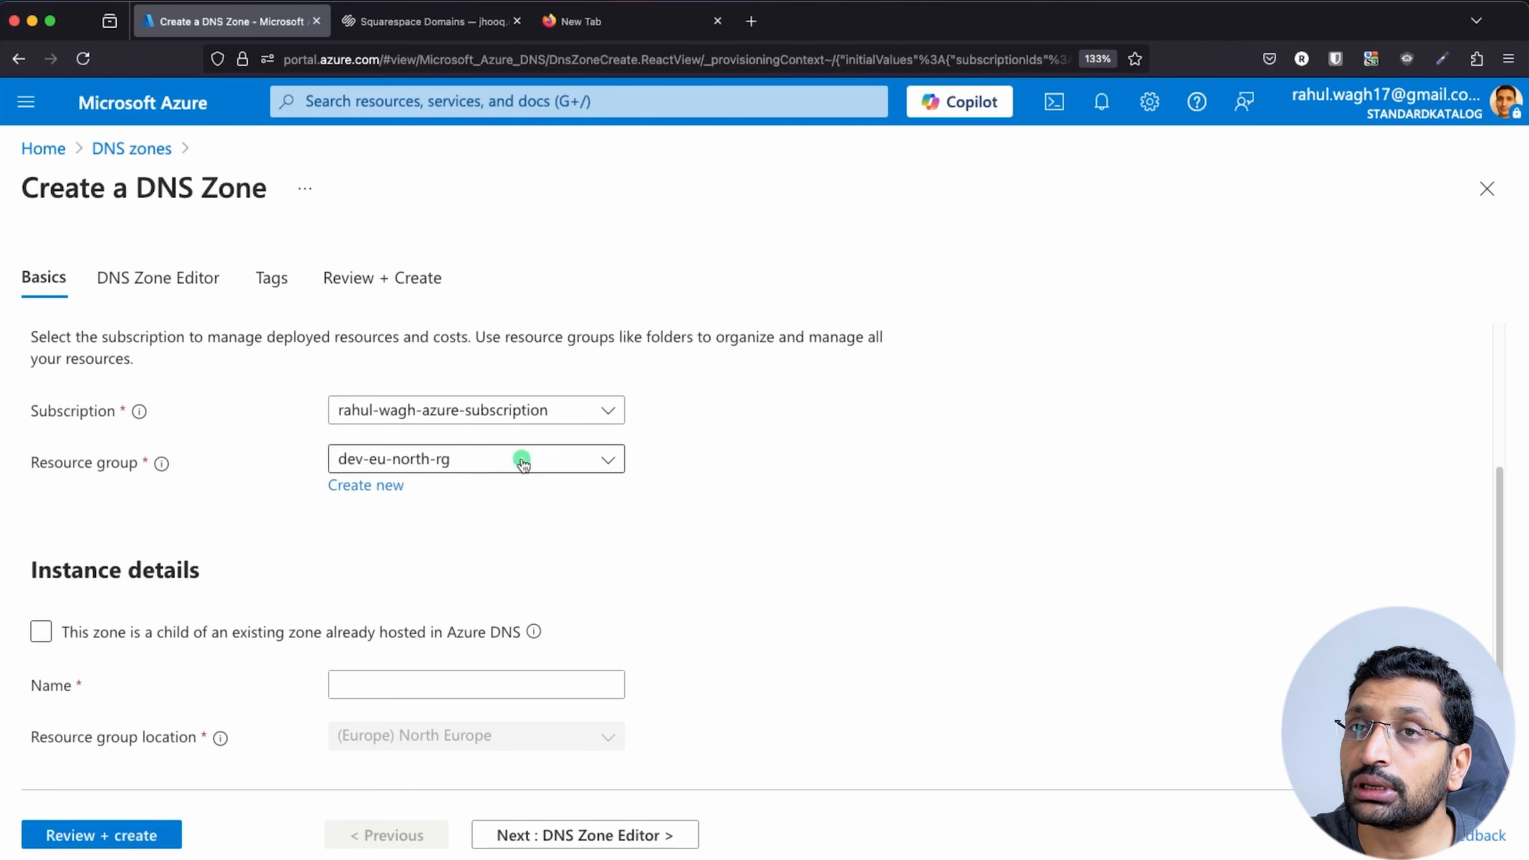
{"action": "left_click", "coordinate": [401, 681]}
{"action": "type", "text": "j"}
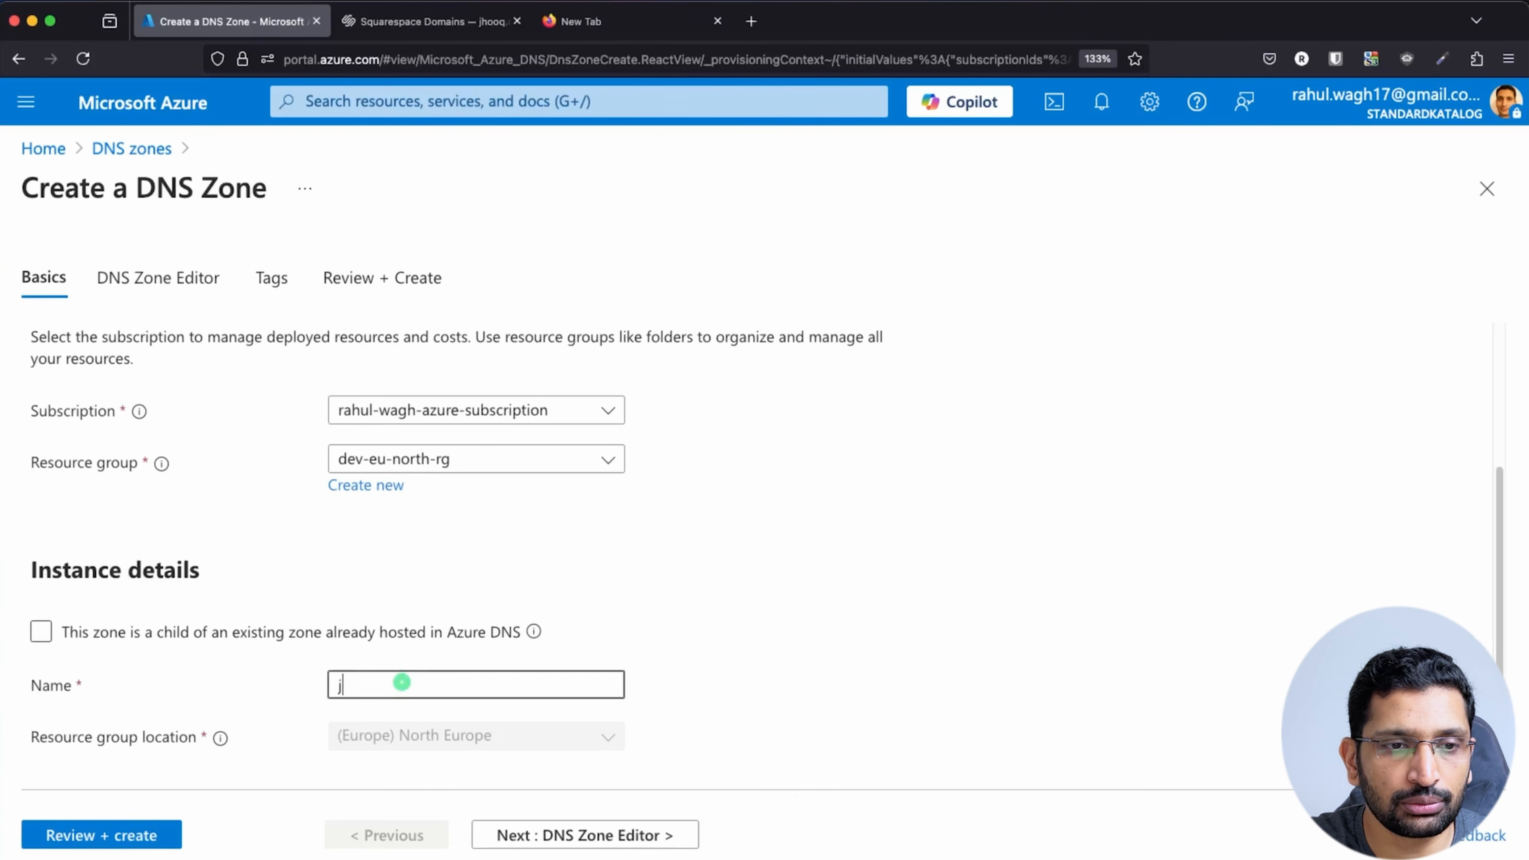
{"action": "type", "text": "hooq.org"}
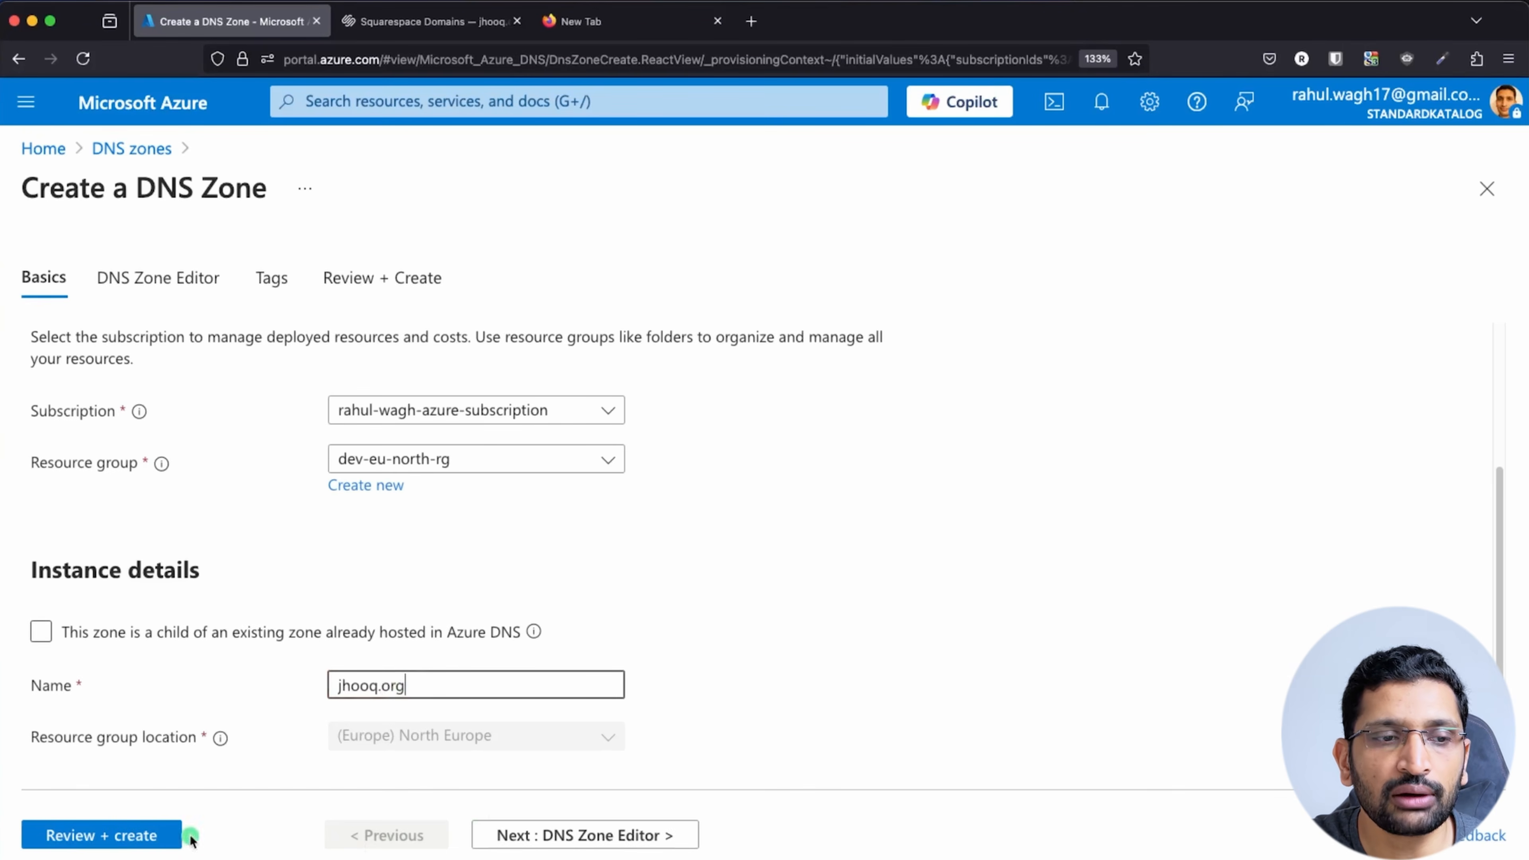
{"action": "left_click", "coordinate": [122, 837]}
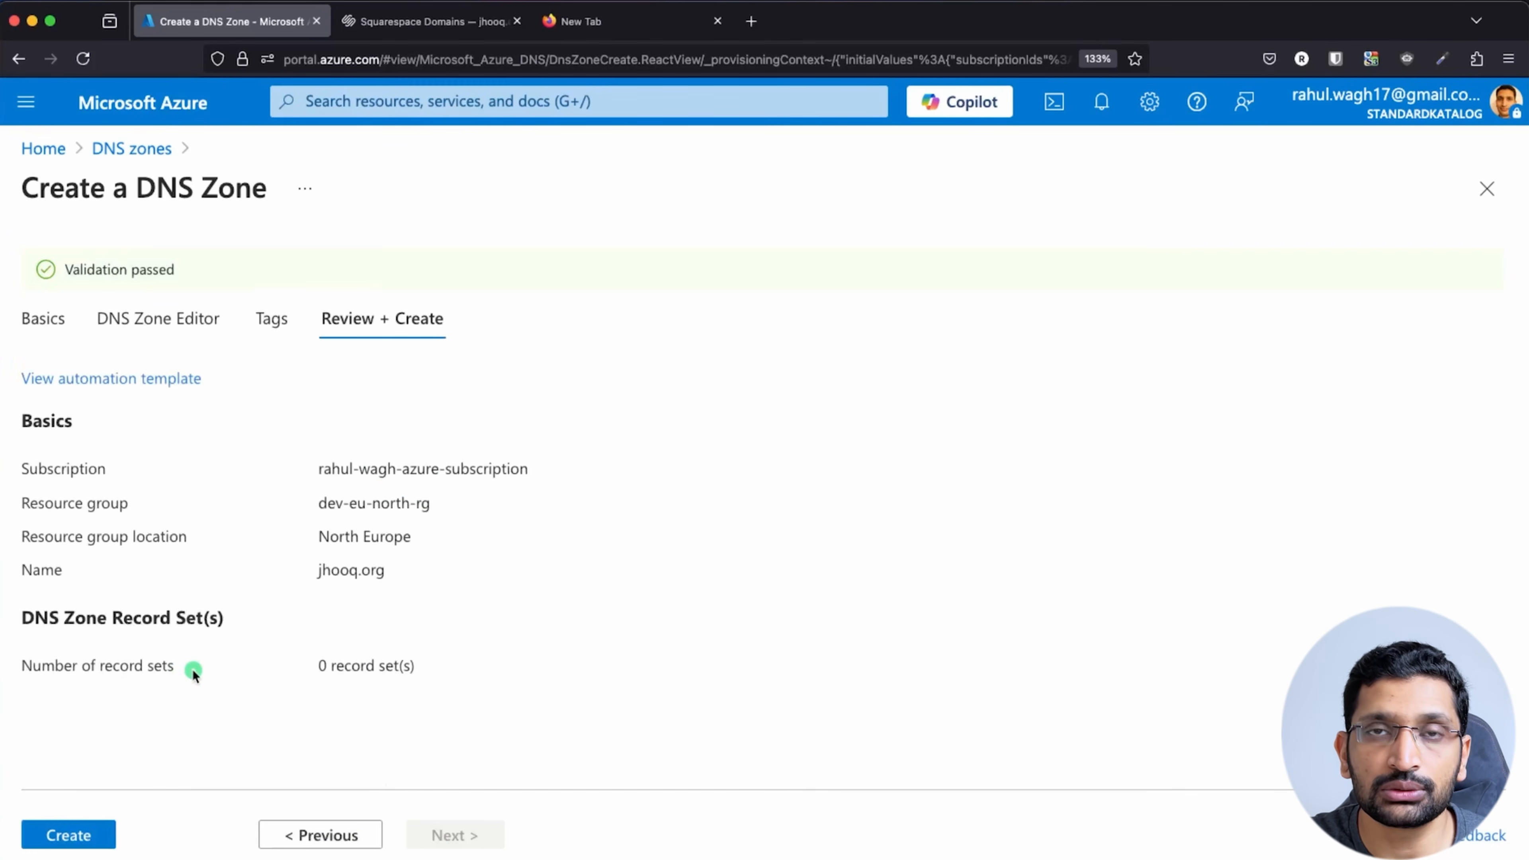
{"action": "left_click", "coordinate": [62, 834]}
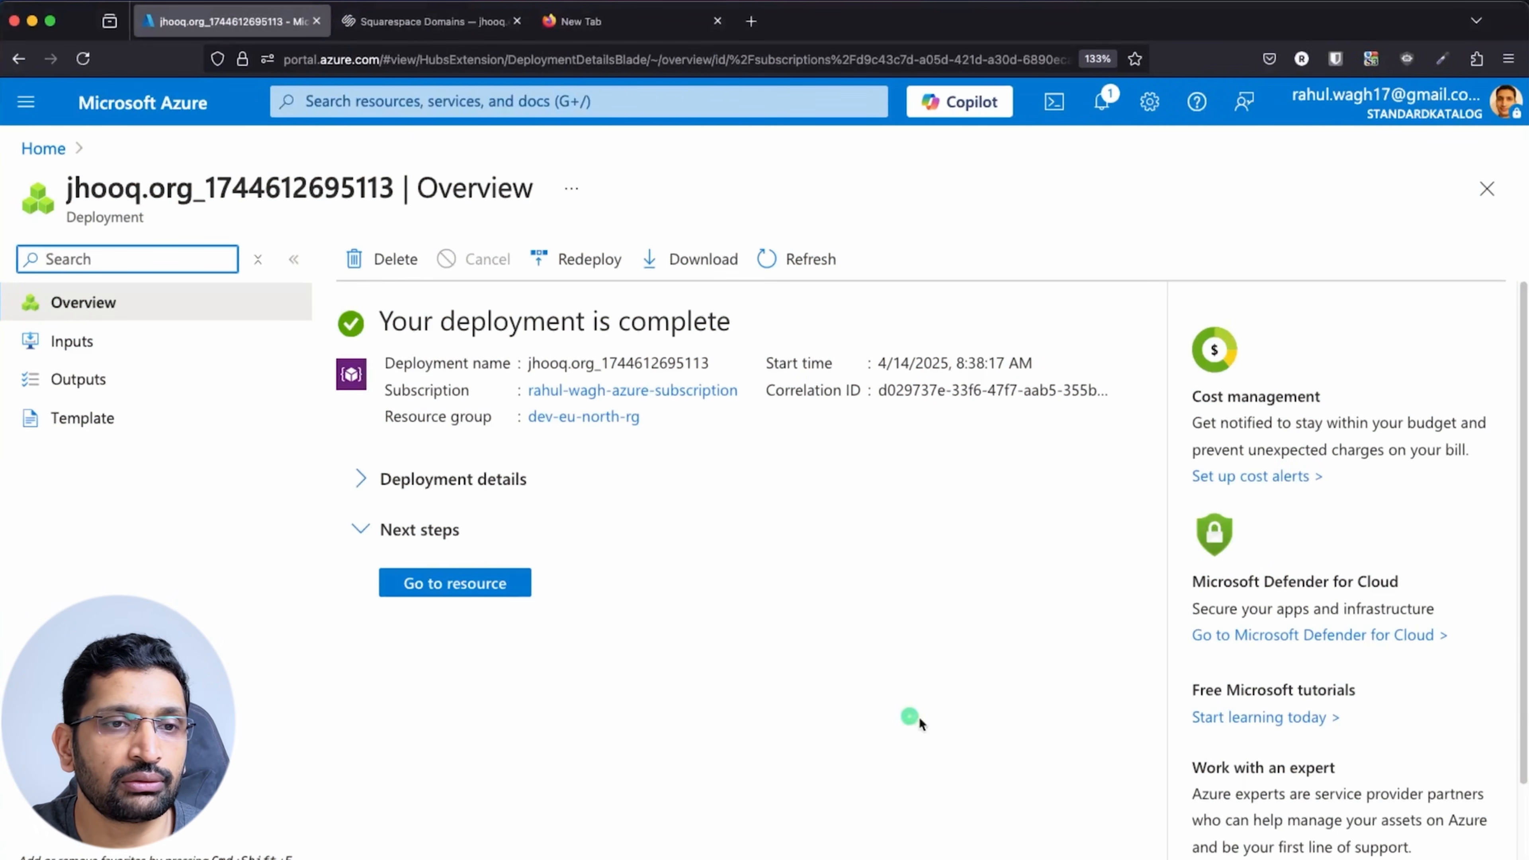
Open the new jhooq.org zone's record sets and select its four ns1-03 to ns4-03 NS values
{"action": "left_click", "coordinate": [454, 584]}
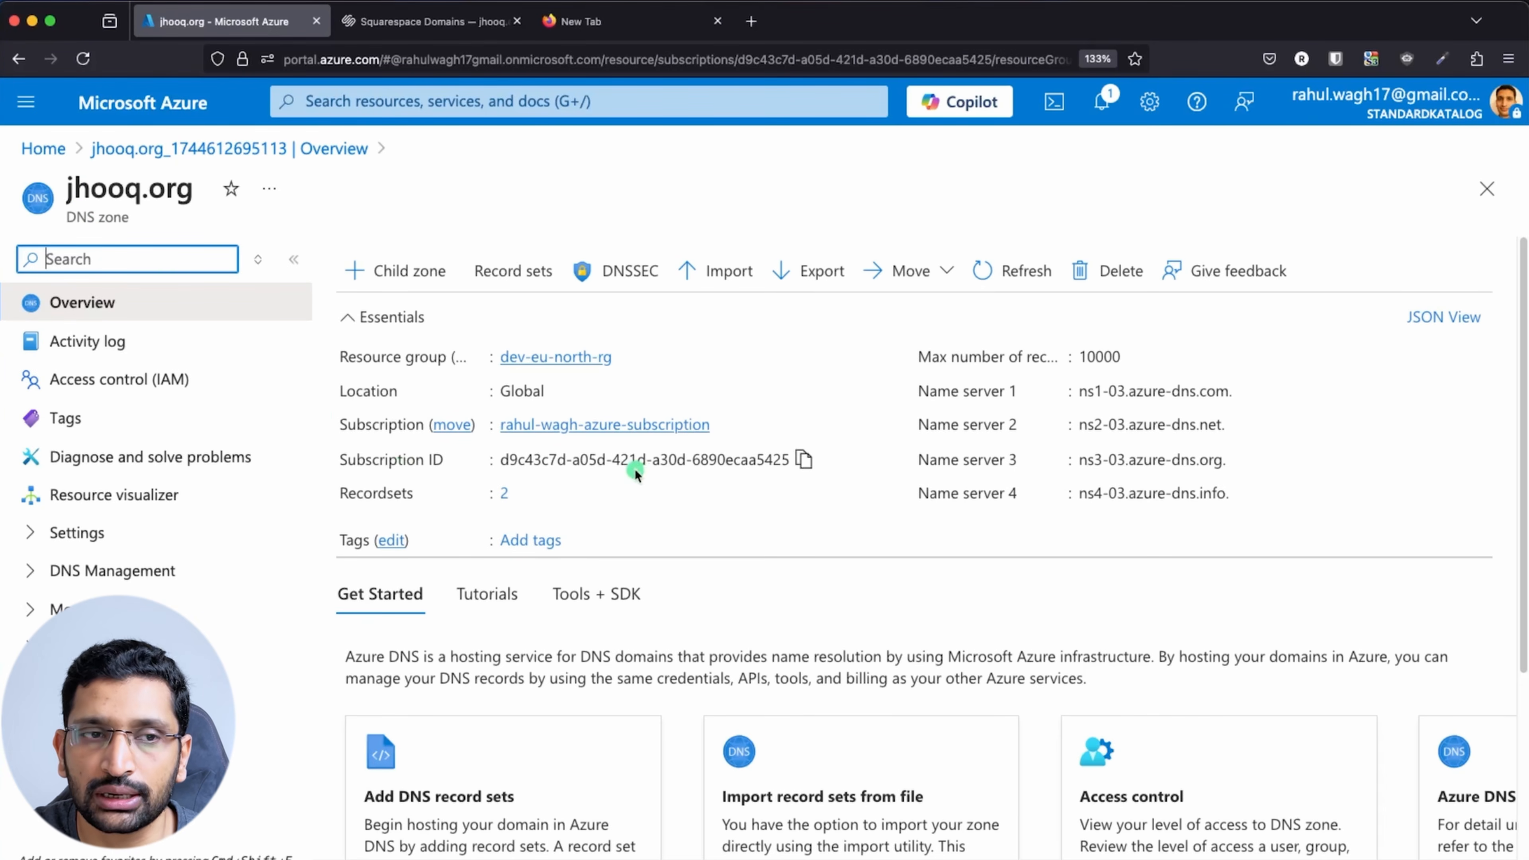
{"action": "left_click", "coordinate": [505, 274]}
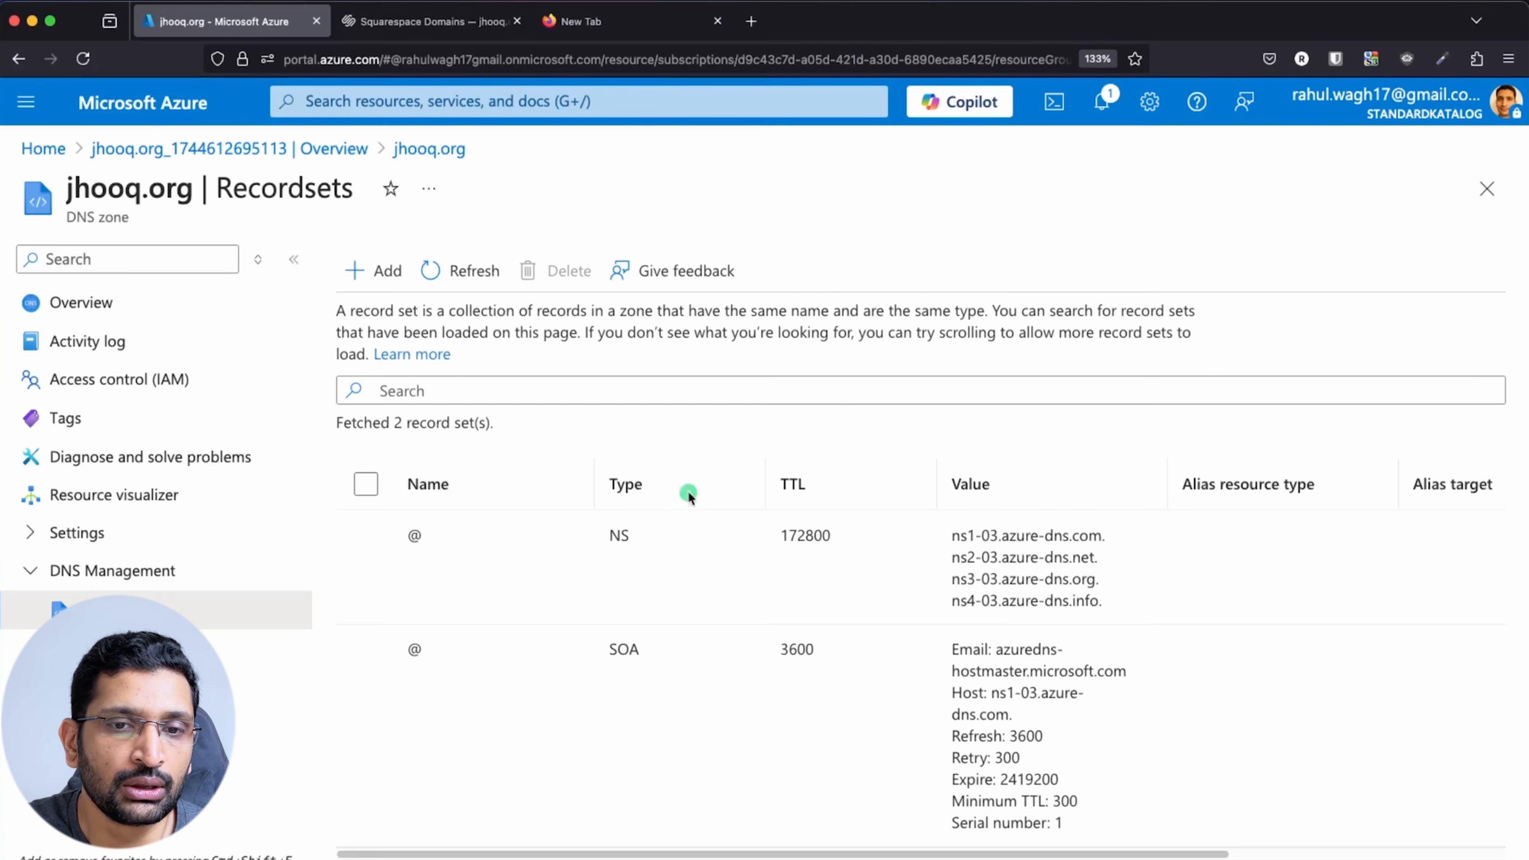
{"action": "left_click_drag", "start_coordinate": [954, 534], "coordinate": [1141, 613]}
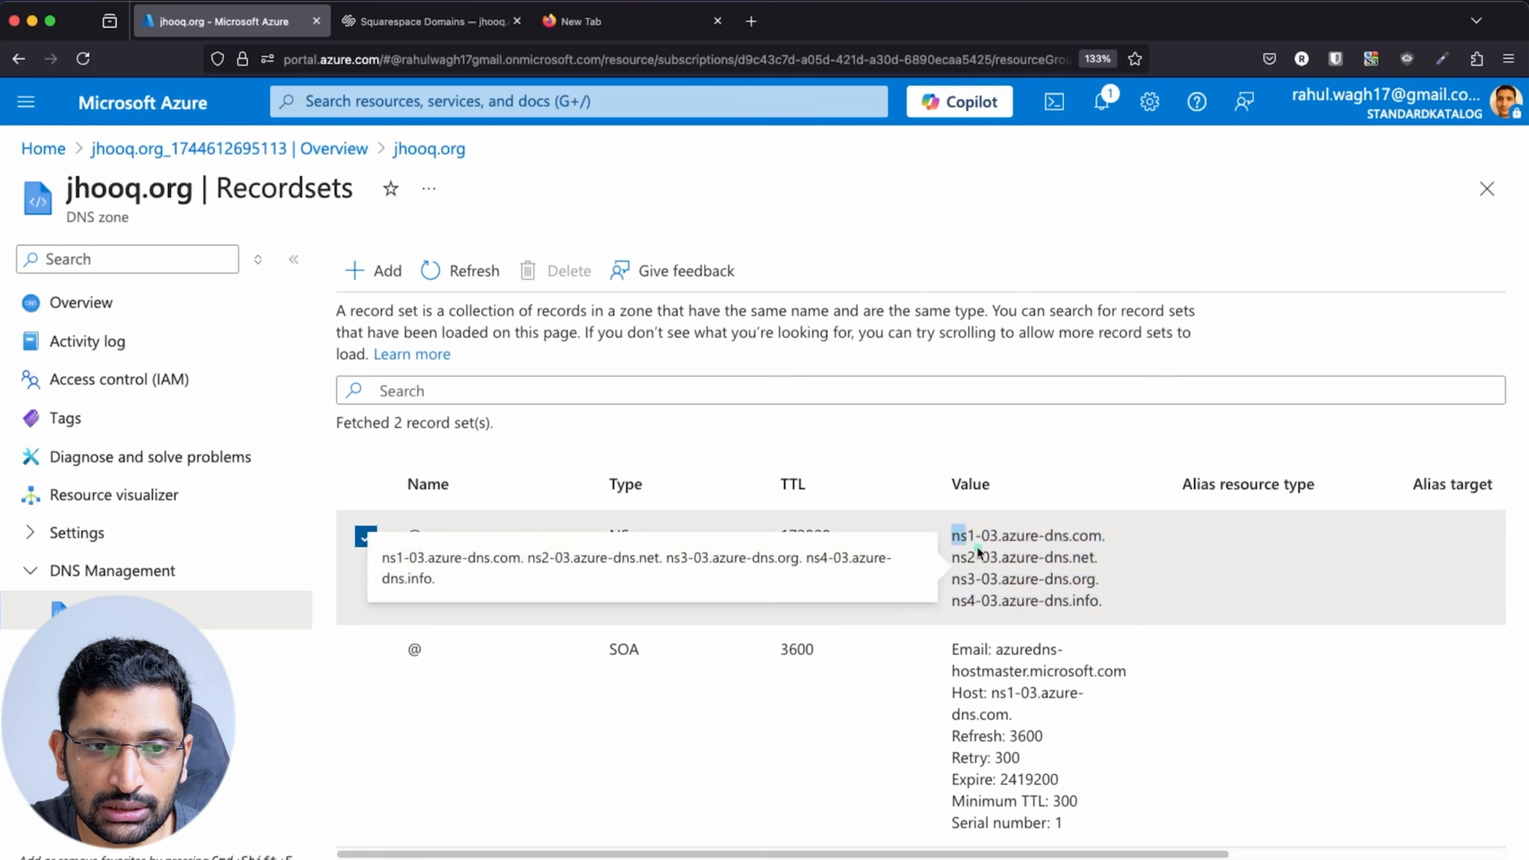
Delete the ns1-07.azure-dns.com and ns2-07.azure-dns.net nameservers from jhooq.org in Squarespace
{"action": "left_click", "coordinate": [399, 21]}
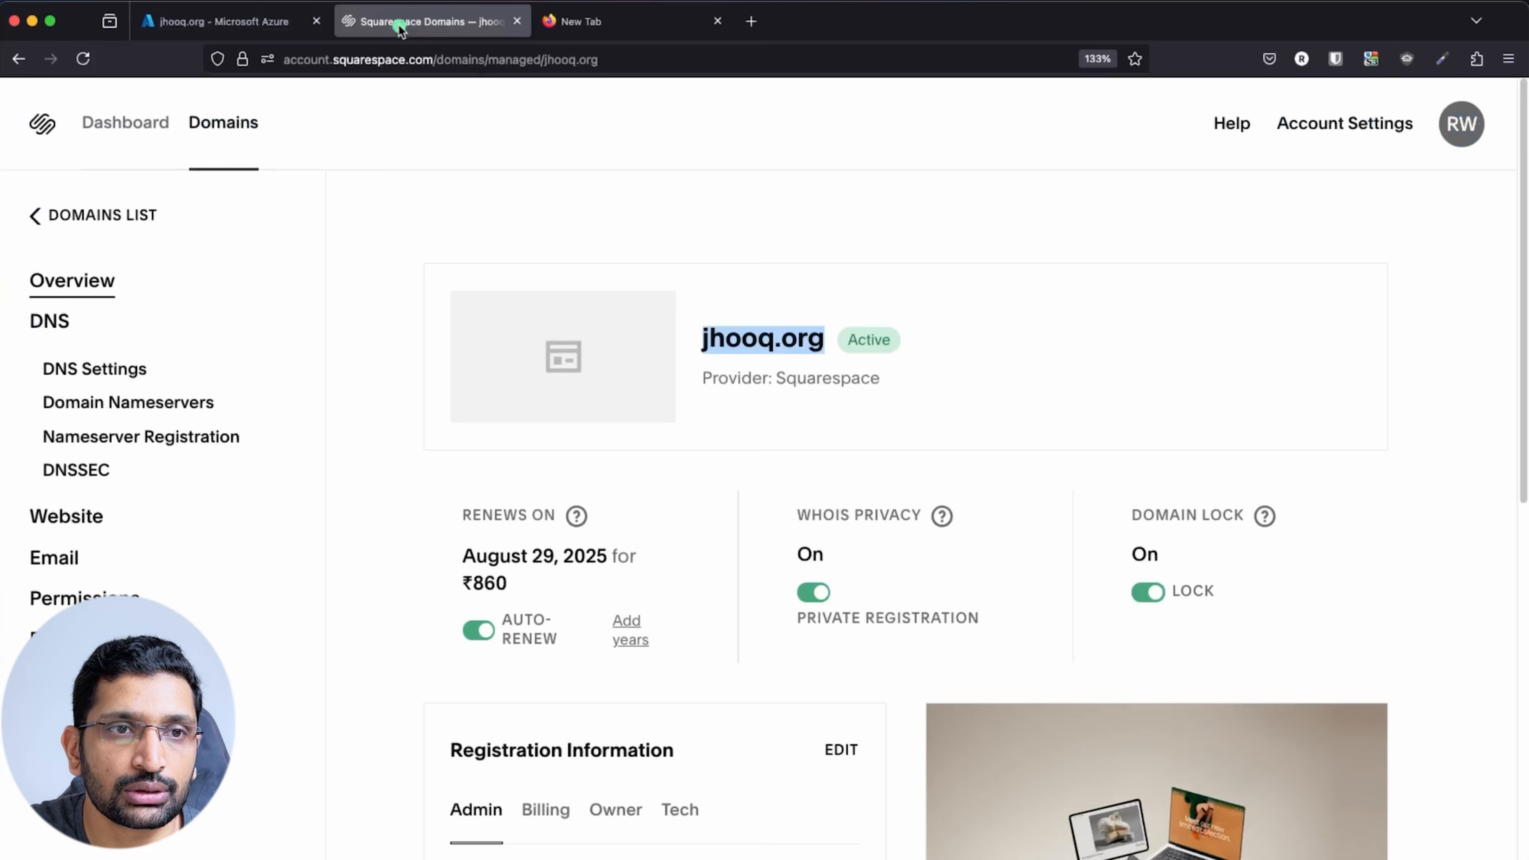
{"action": "left_click", "coordinate": [128, 403]}
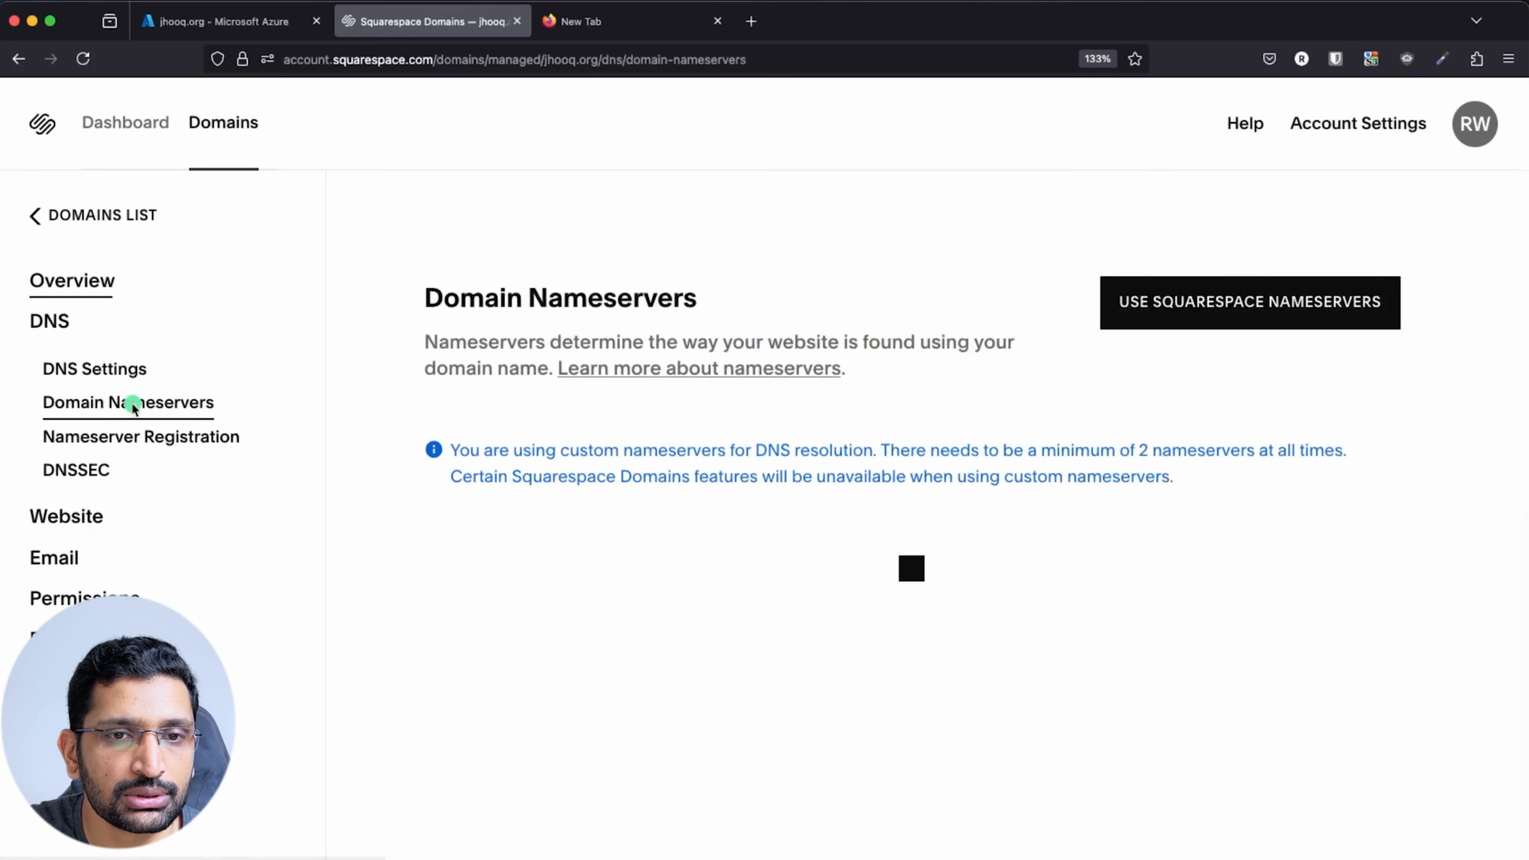
{"action": "scroll", "coordinate": [1040, 604], "scroll_direction": "down", "scroll_amount": 3}
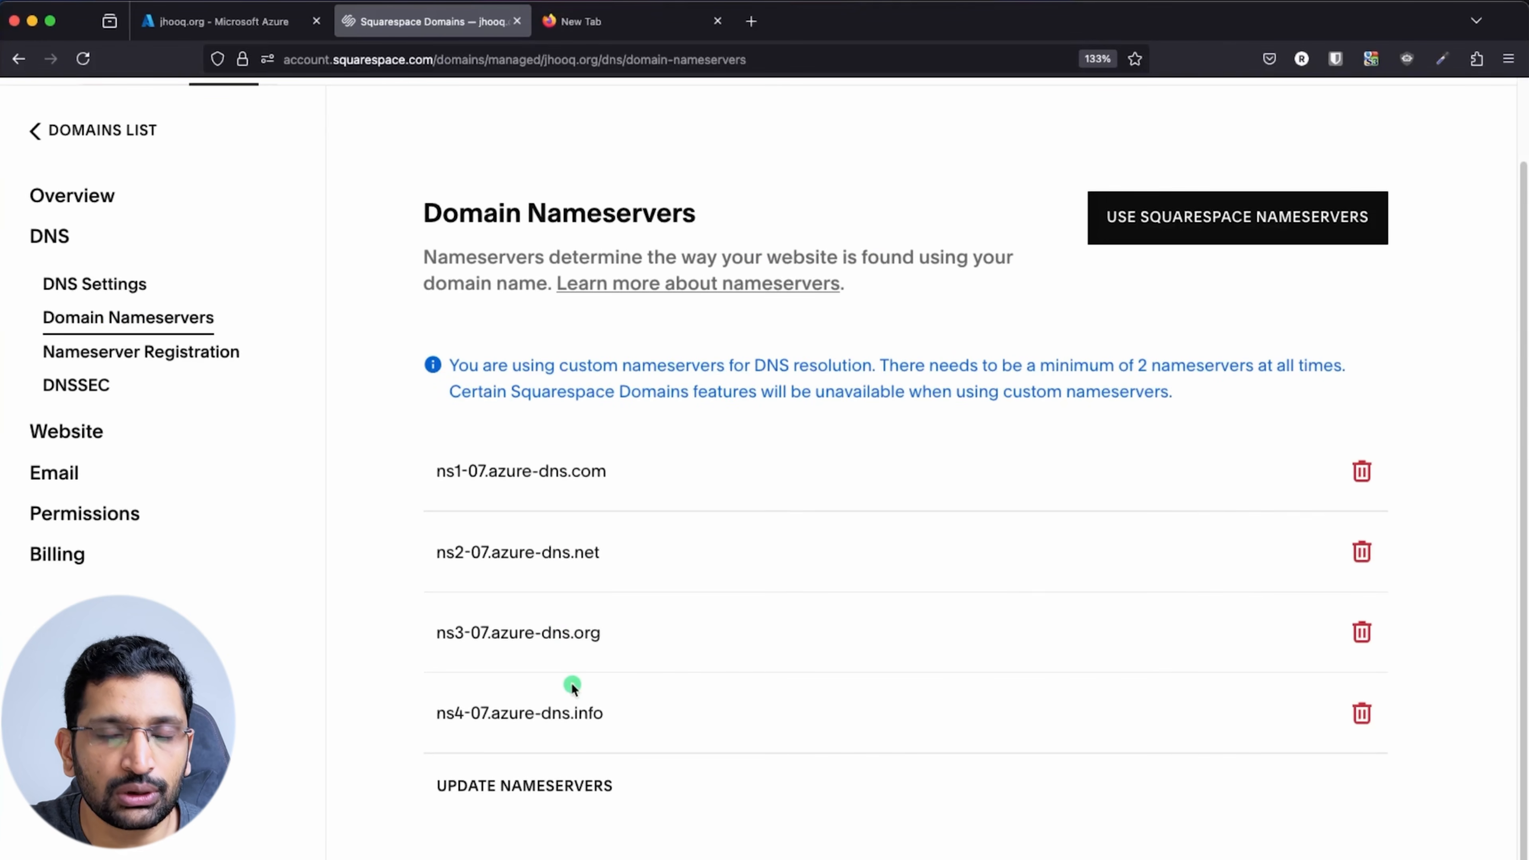
{"action": "left_click", "coordinate": [1363, 473]}
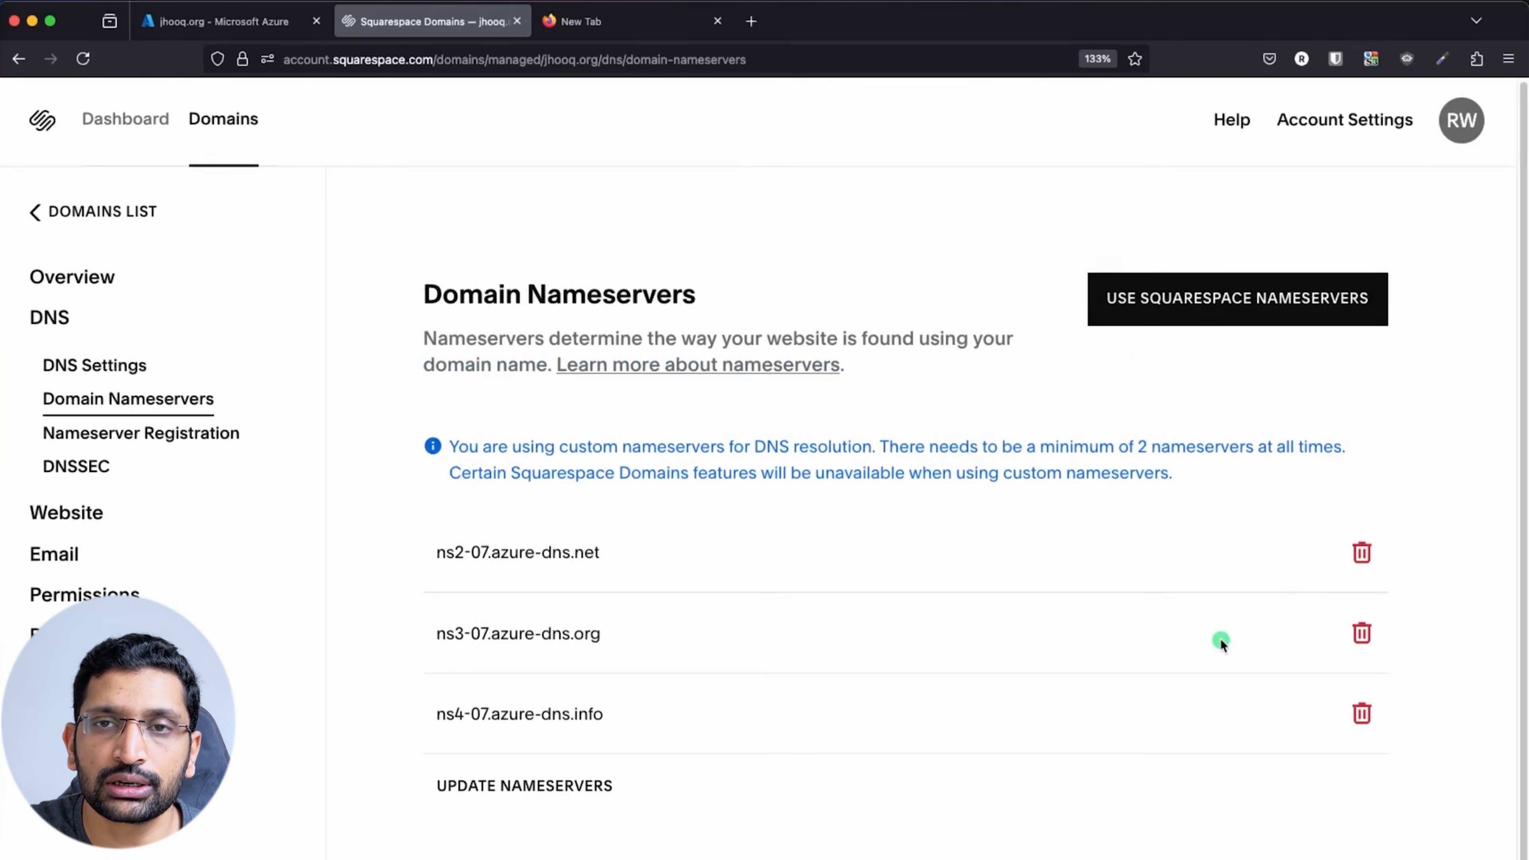
{"action": "left_click", "coordinate": [1371, 553]}
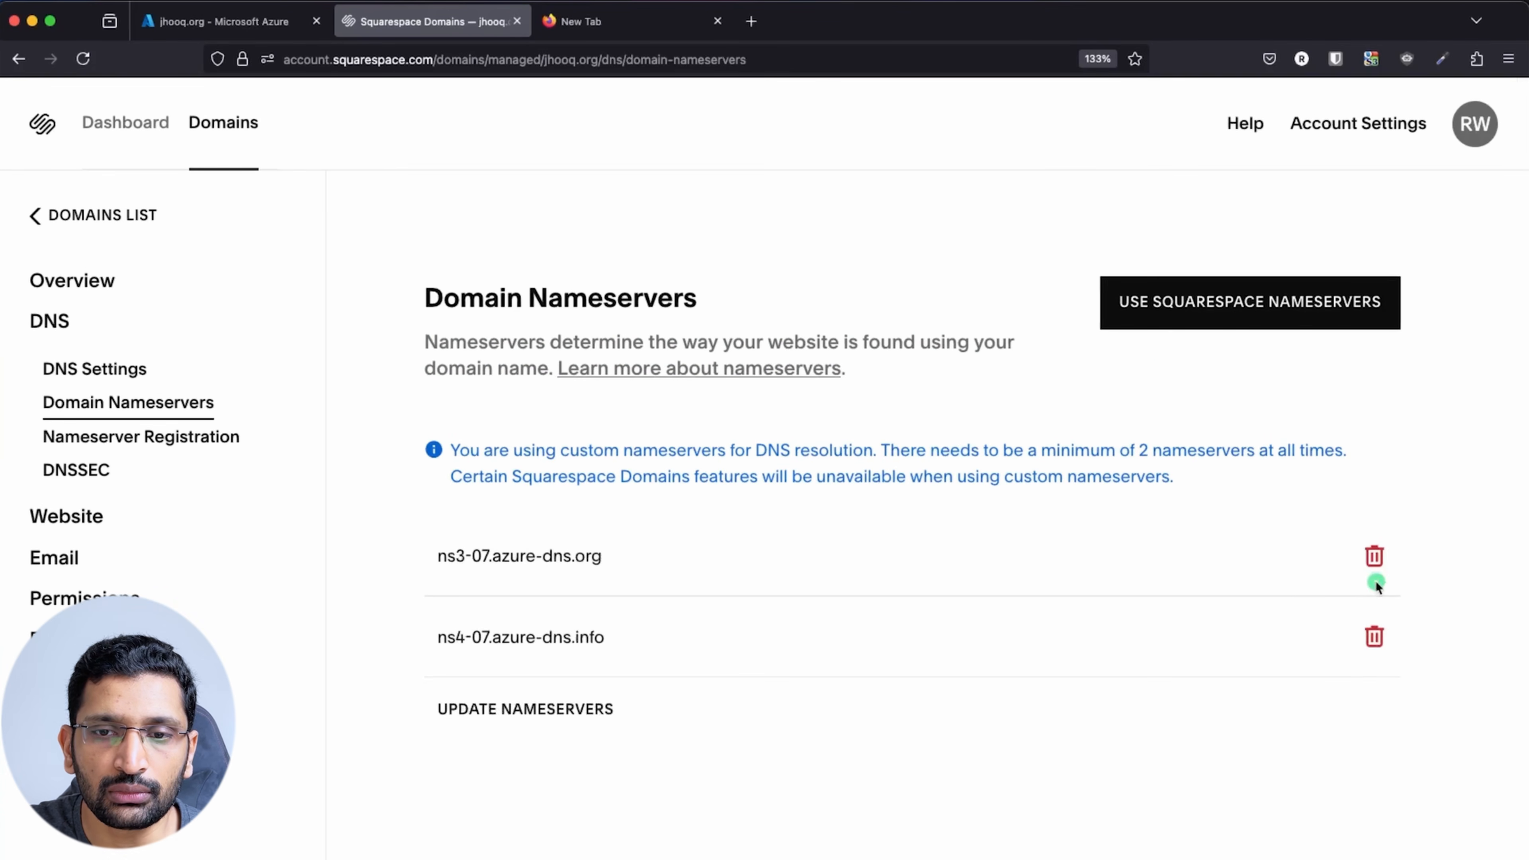
Acknowledge the two-nameserver minimum warning on ns3-07 and open the nameserver update form
{"action": "left_click", "coordinate": [1375, 557]}
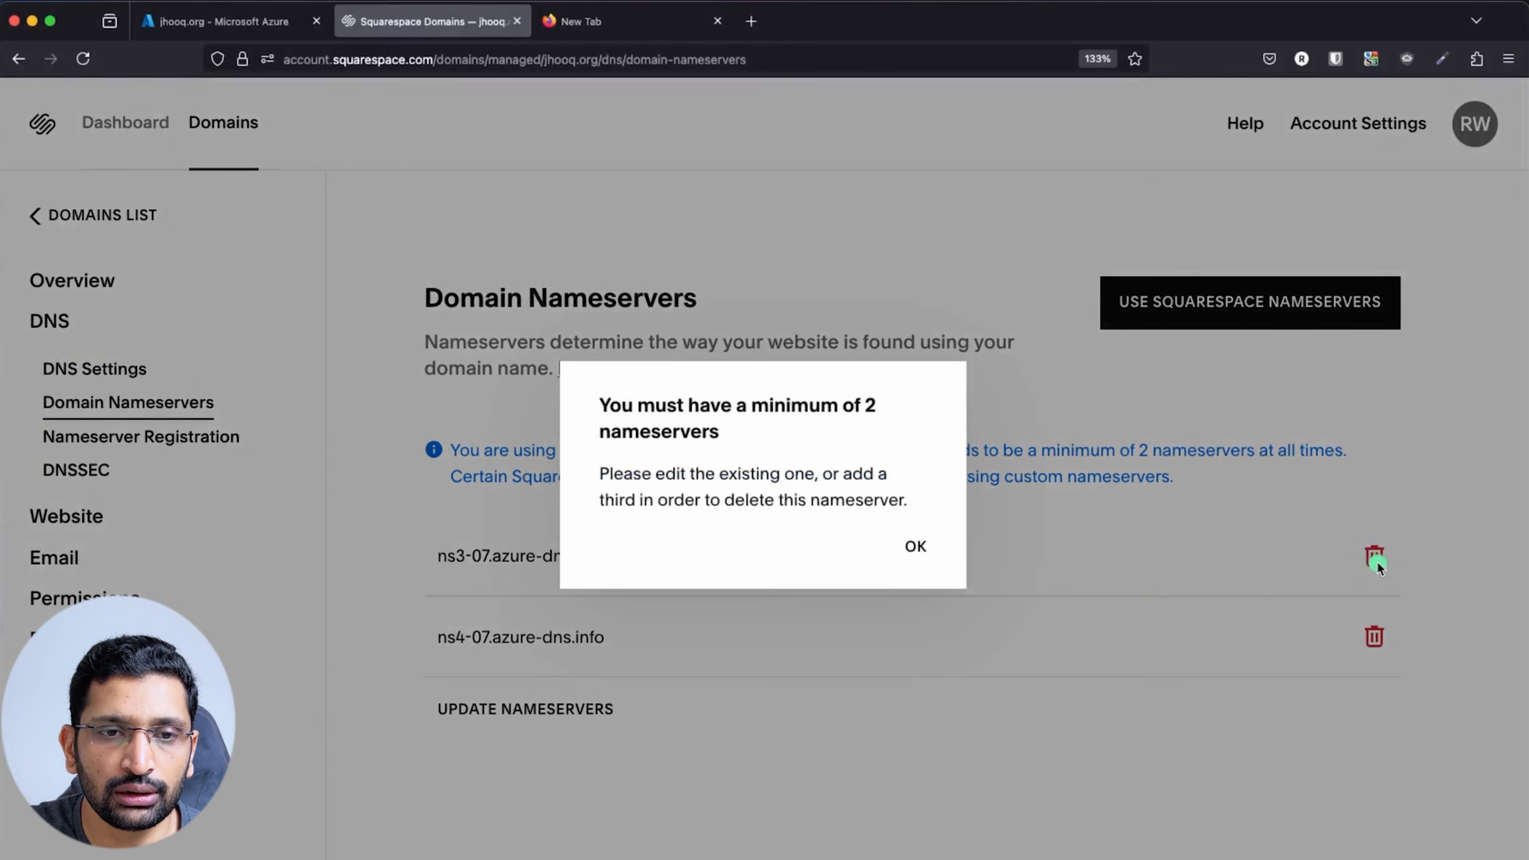
{"action": "left_click", "coordinate": [926, 549]}
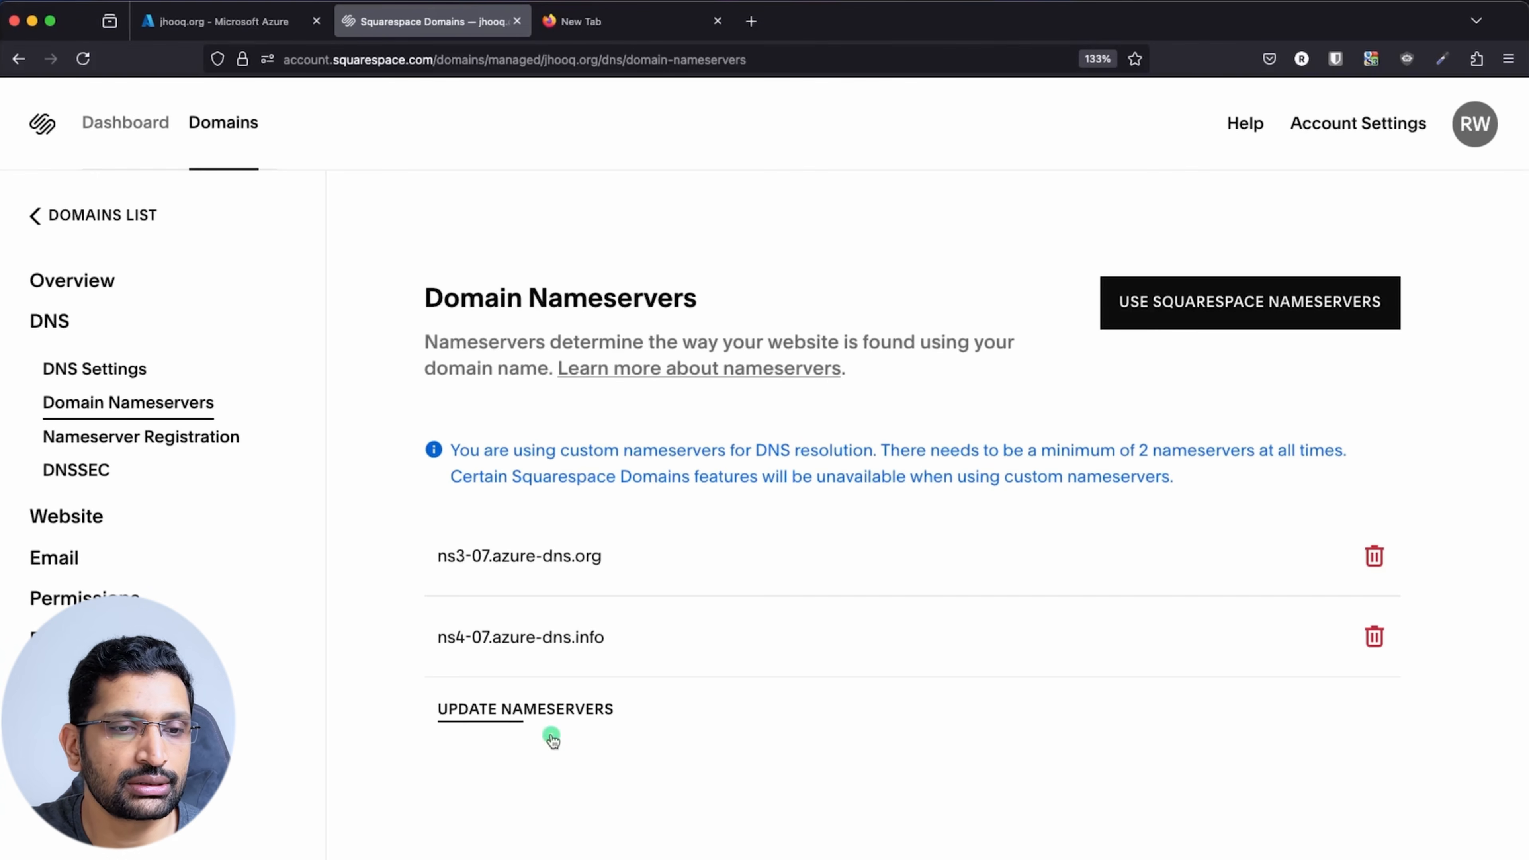
{"action": "left_click", "coordinate": [533, 719]}
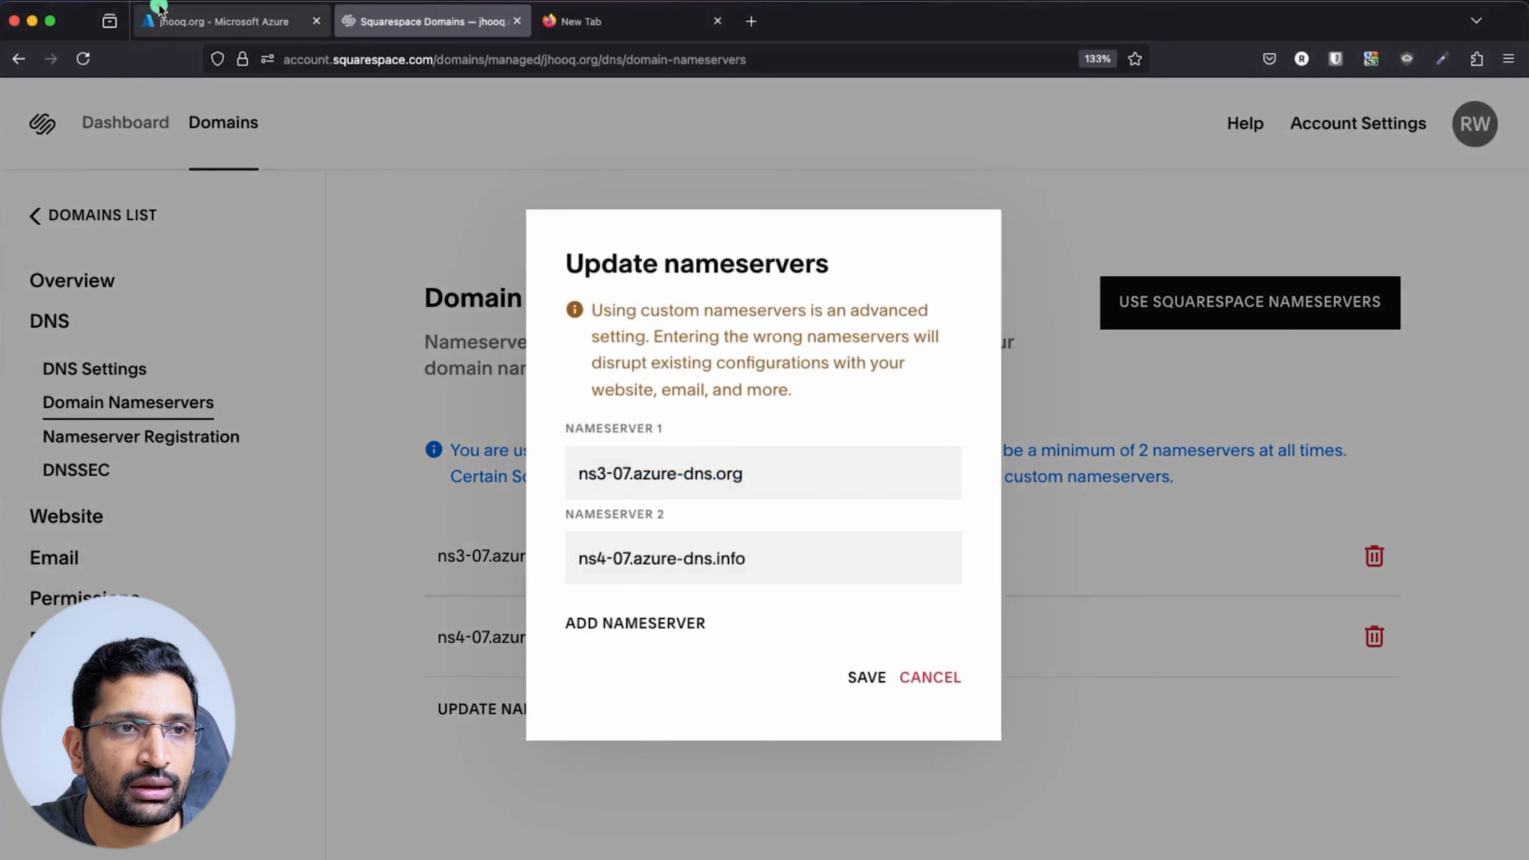
Replace the first nameserver with ns1-03.azure-dns.com copied from the Azure NS record
{"action": "left_click", "coordinate": [199, 22]}
{"action": "left_click_drag", "start_coordinate": [953, 536], "coordinate": [1101, 540]}
{"action": "key", "text": "super+c"}
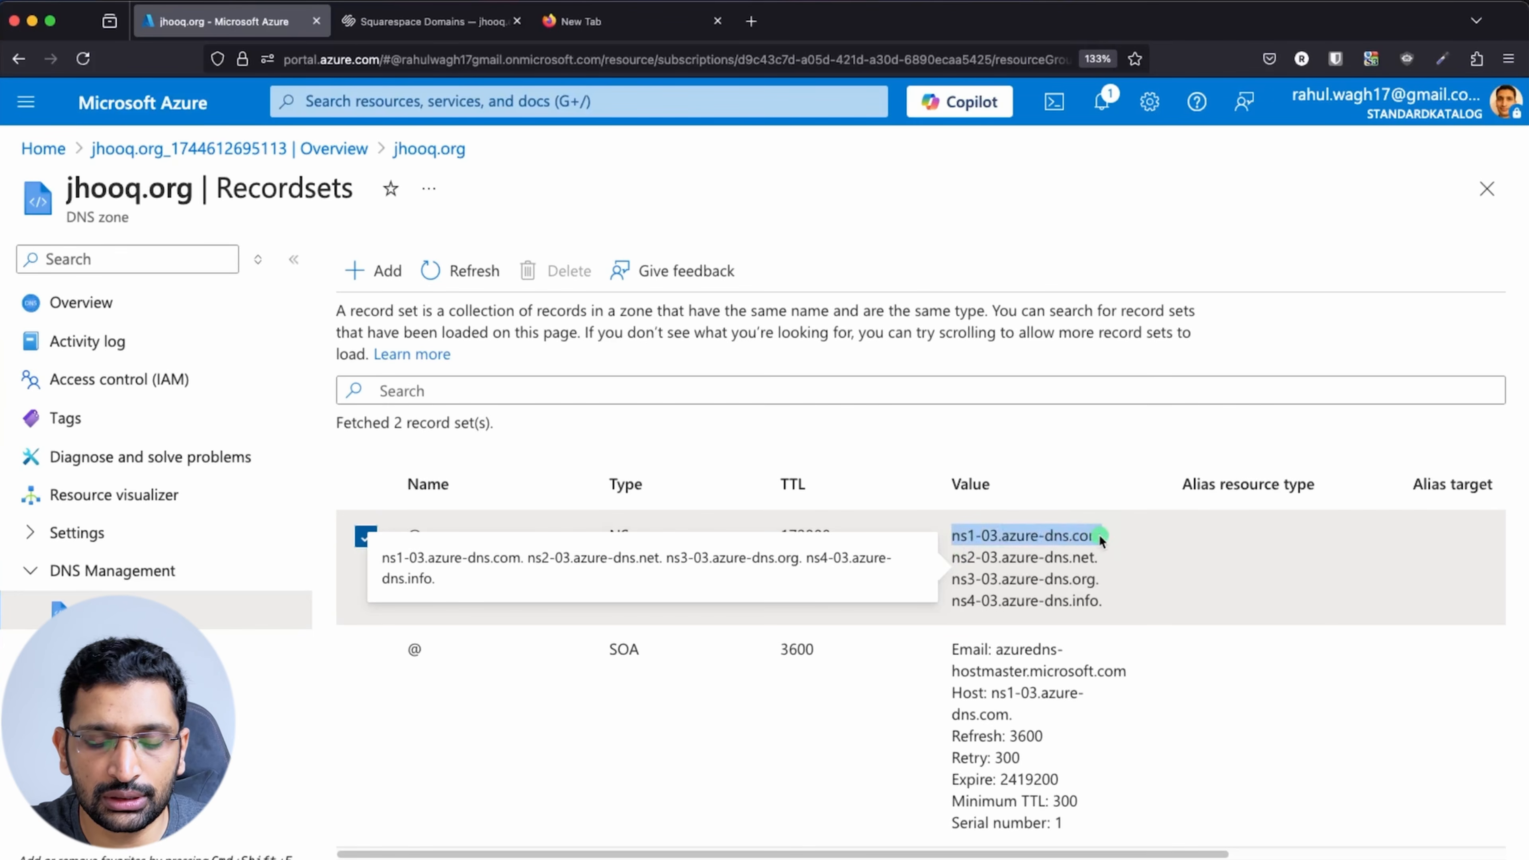
{"action": "left_click", "coordinate": [425, 13]}
{"action": "double_click", "coordinate": [694, 476]}
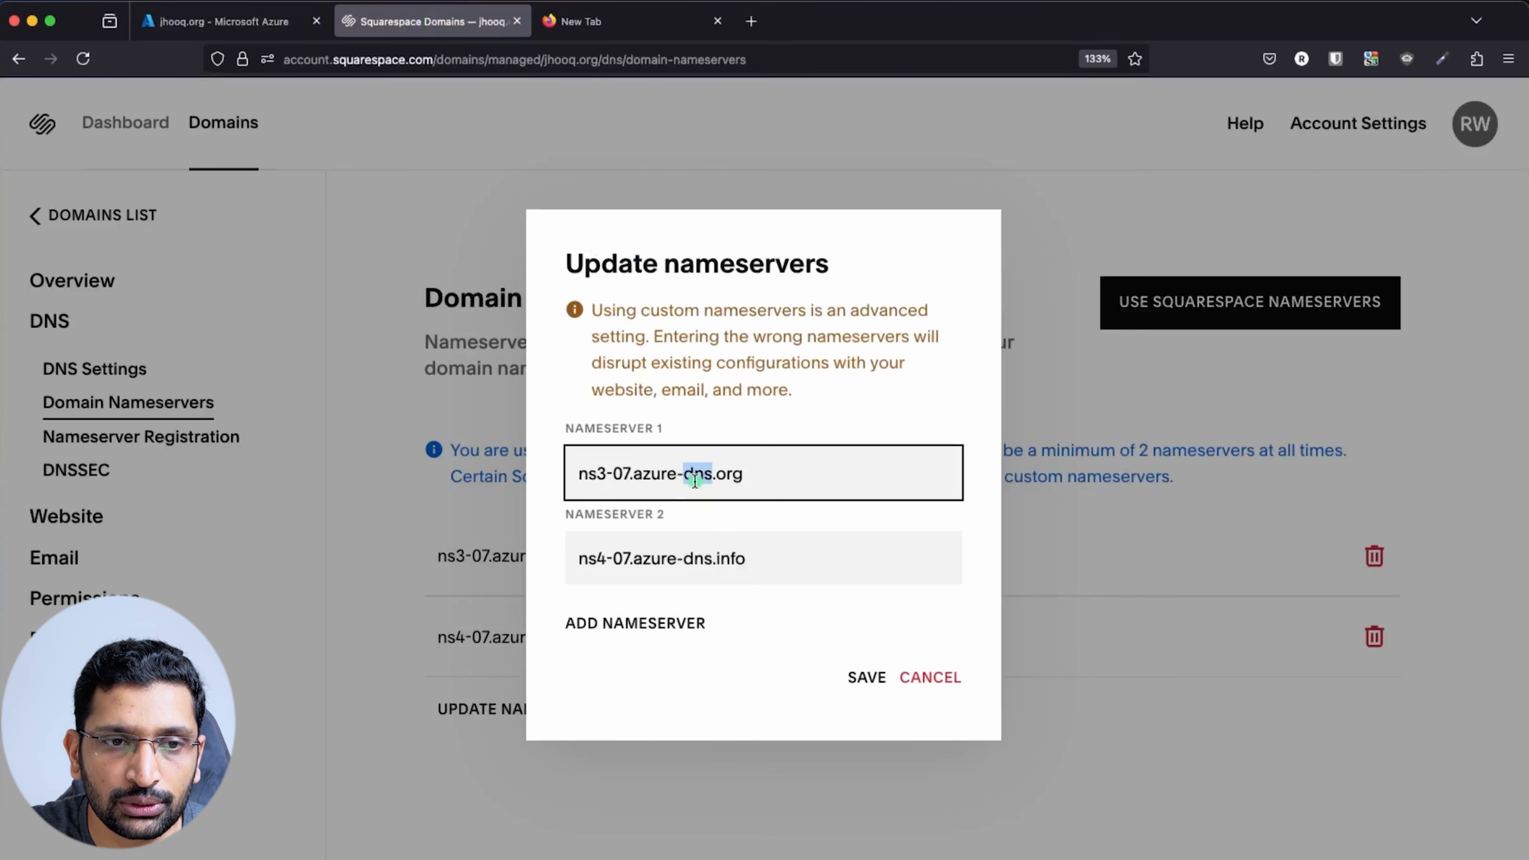
{"action": "triple_click", "coordinate": [695, 476]}
{"action": "key", "text": "super+v"}
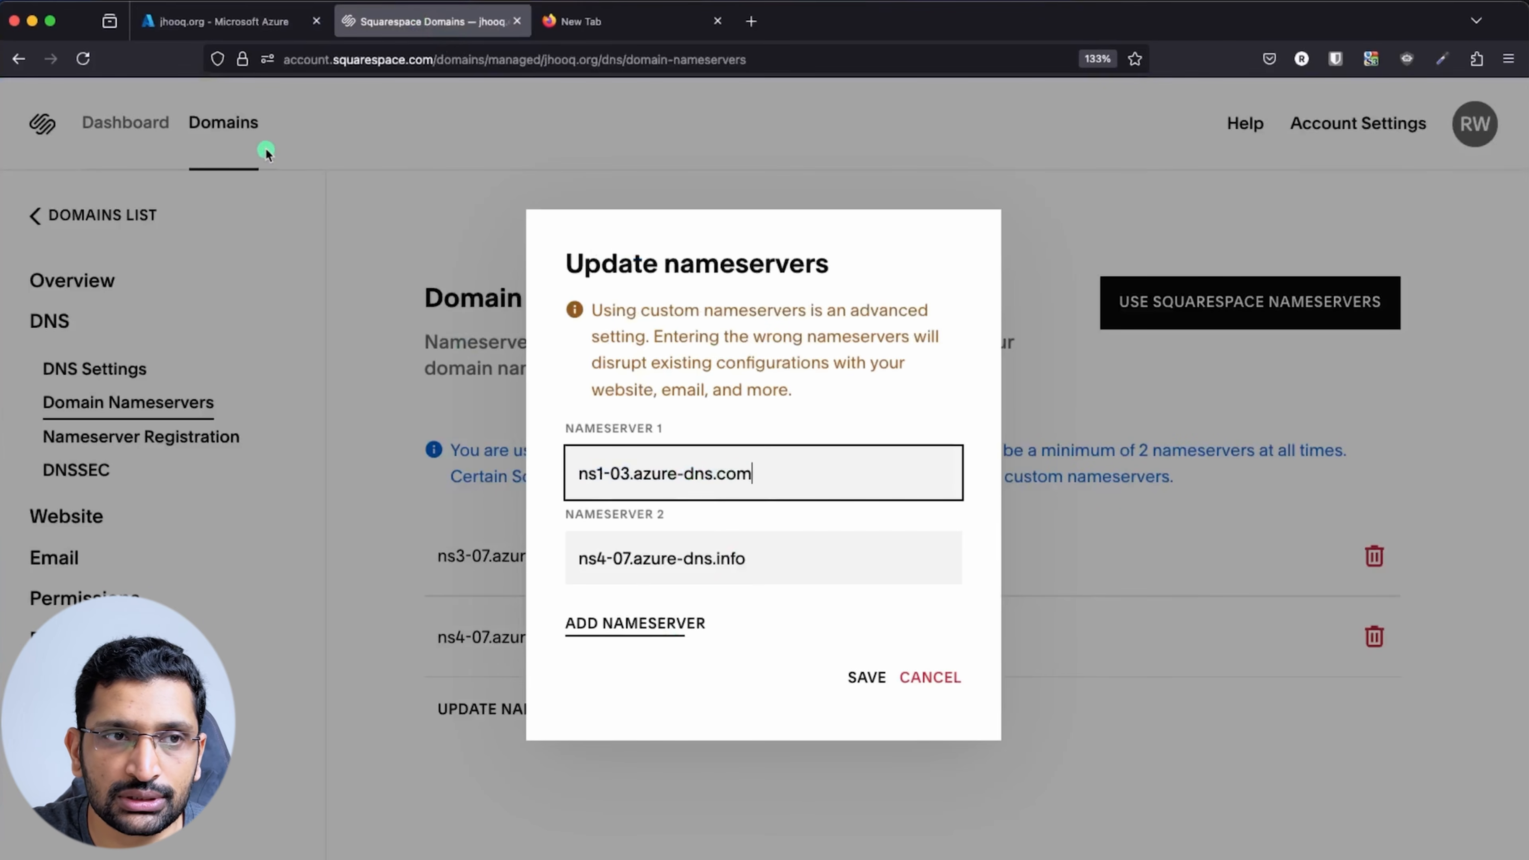
Replace the second nameserver with ns2-03.azure-dns.net copied from Azure
{"action": "left_click", "coordinate": [241, 23]}
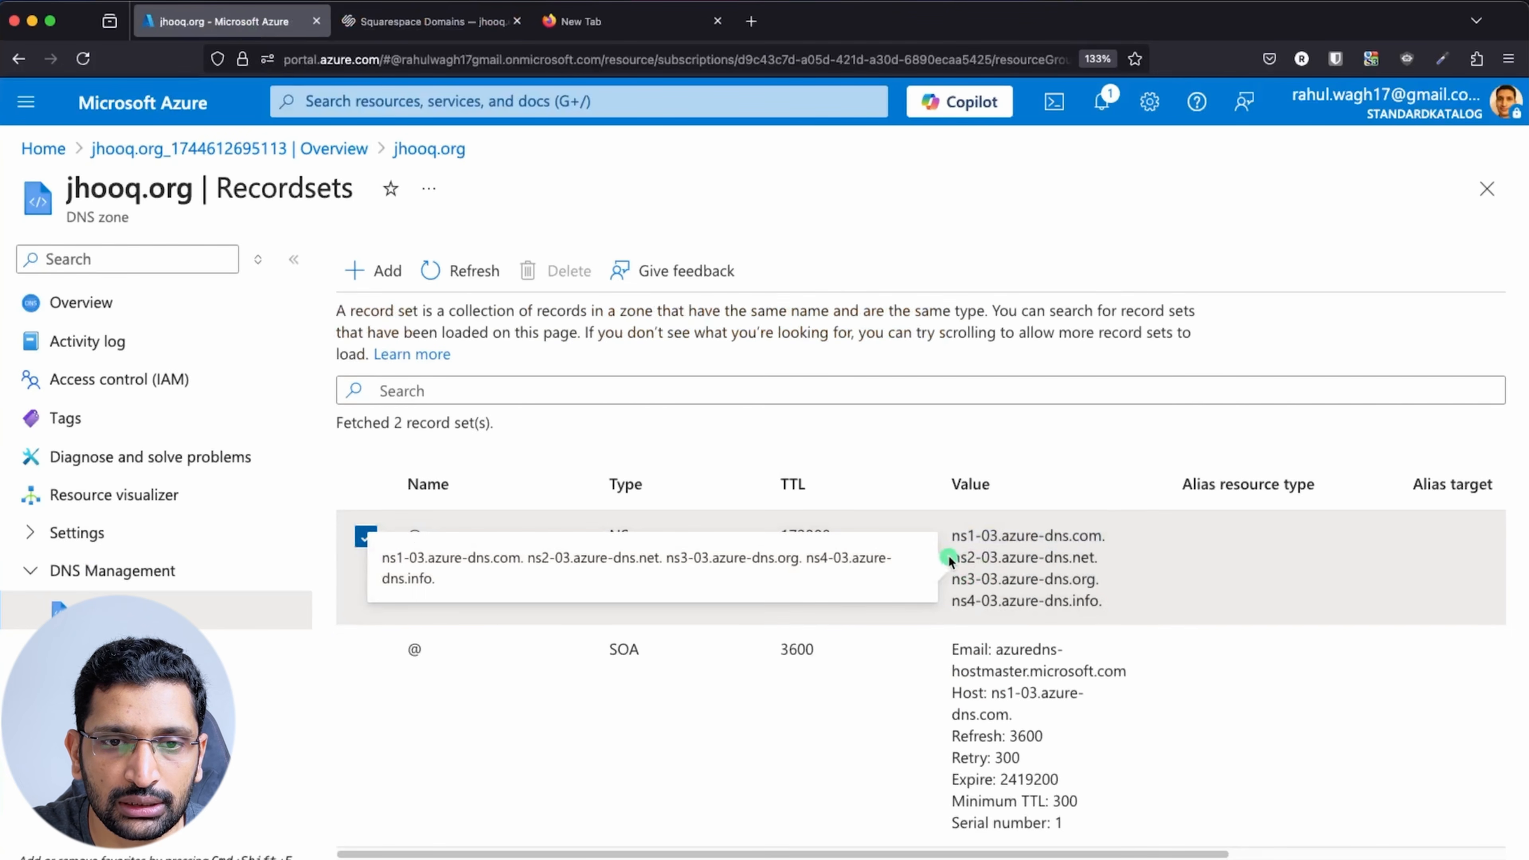
{"action": "left_click_drag", "start_coordinate": [949, 560], "coordinate": [1094, 564]}
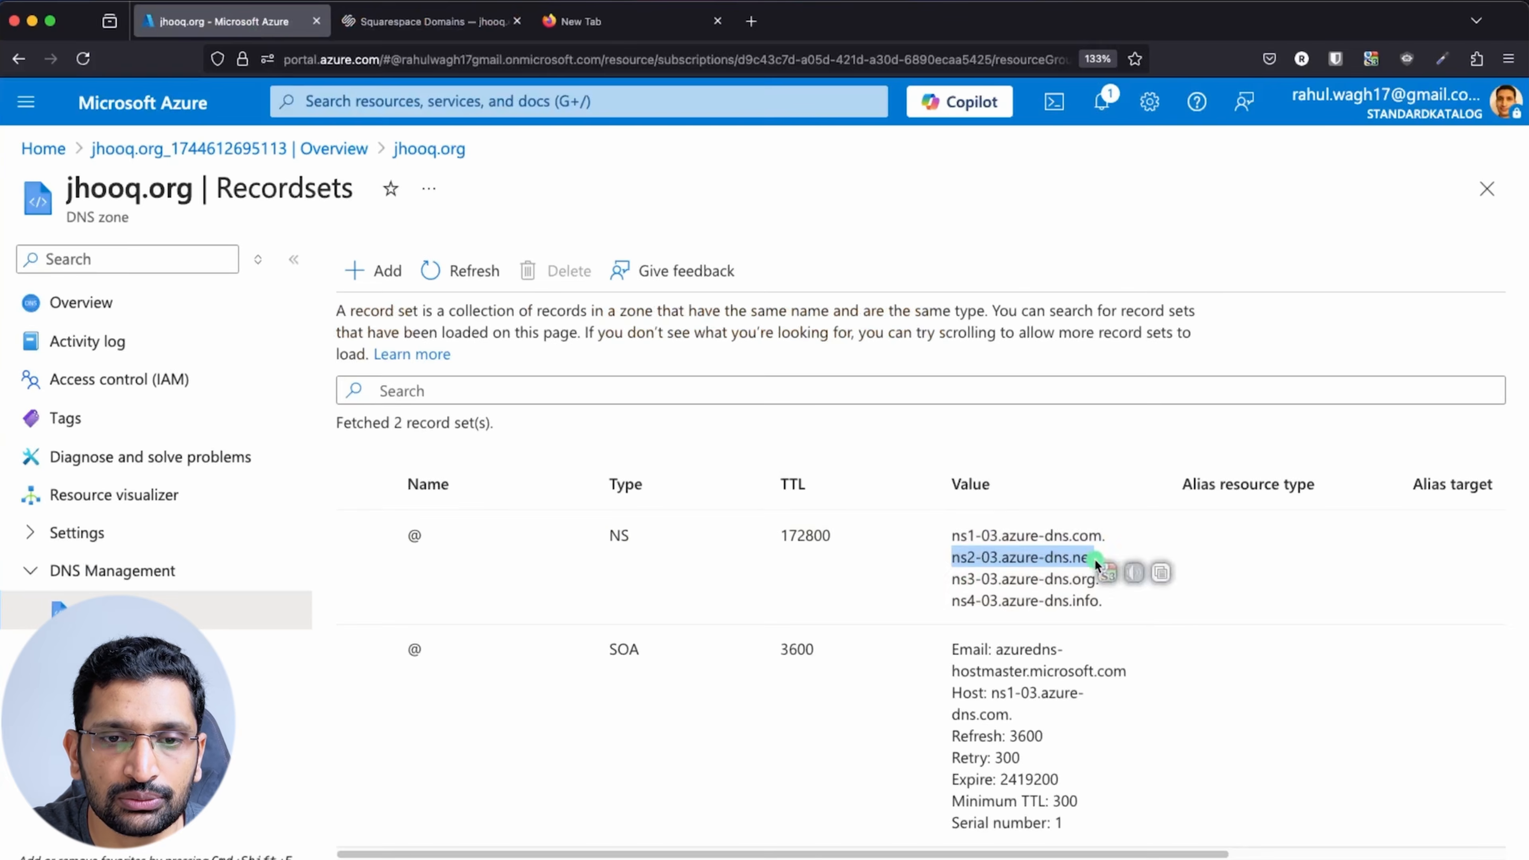
{"action": "key", "text": "super+c"}
{"action": "left_click", "coordinate": [430, 21]}
{"action": "left_click", "coordinate": [661, 553]}
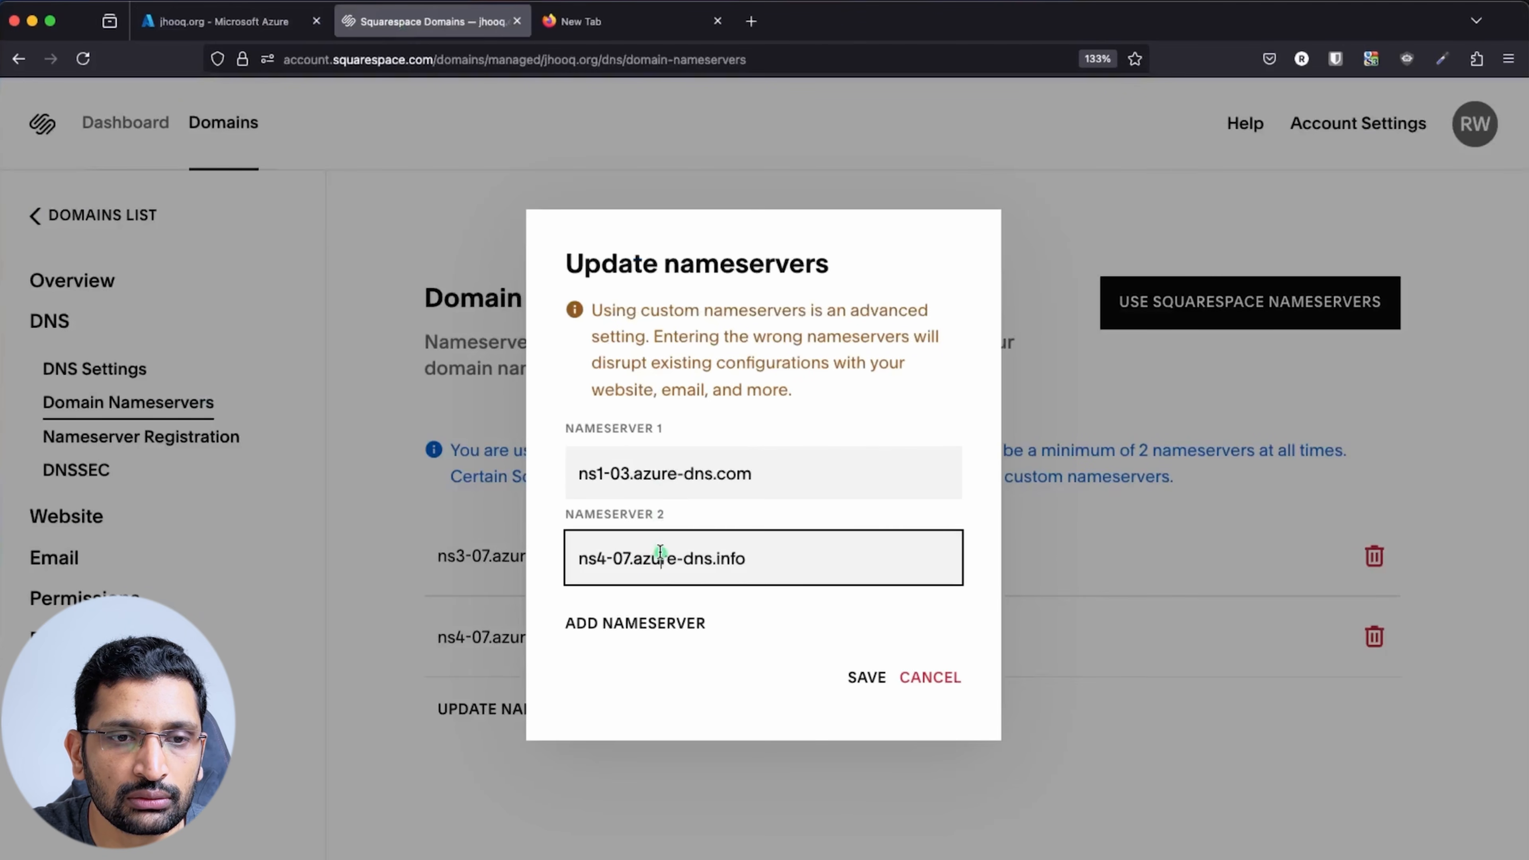
{"action": "key", "text": "super+a"}
{"action": "key", "text": "super+v"}
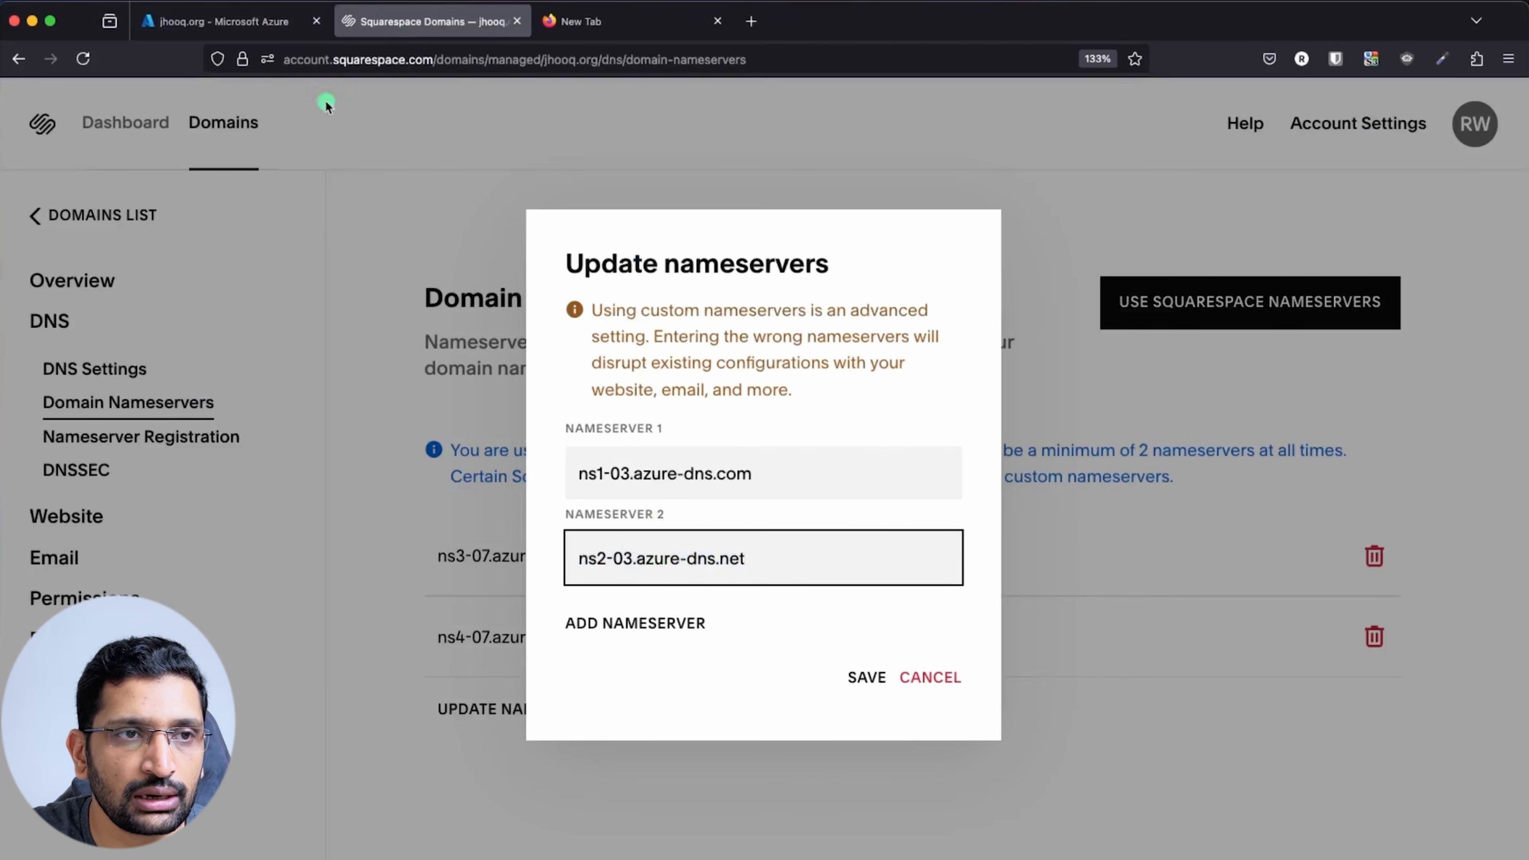
Add a third nameserver, ns3-03.azure-dns.org, copied from the Azure NS record
{"action": "left_click", "coordinate": [241, 21]}
{"action": "left_click", "coordinate": [956, 583]}
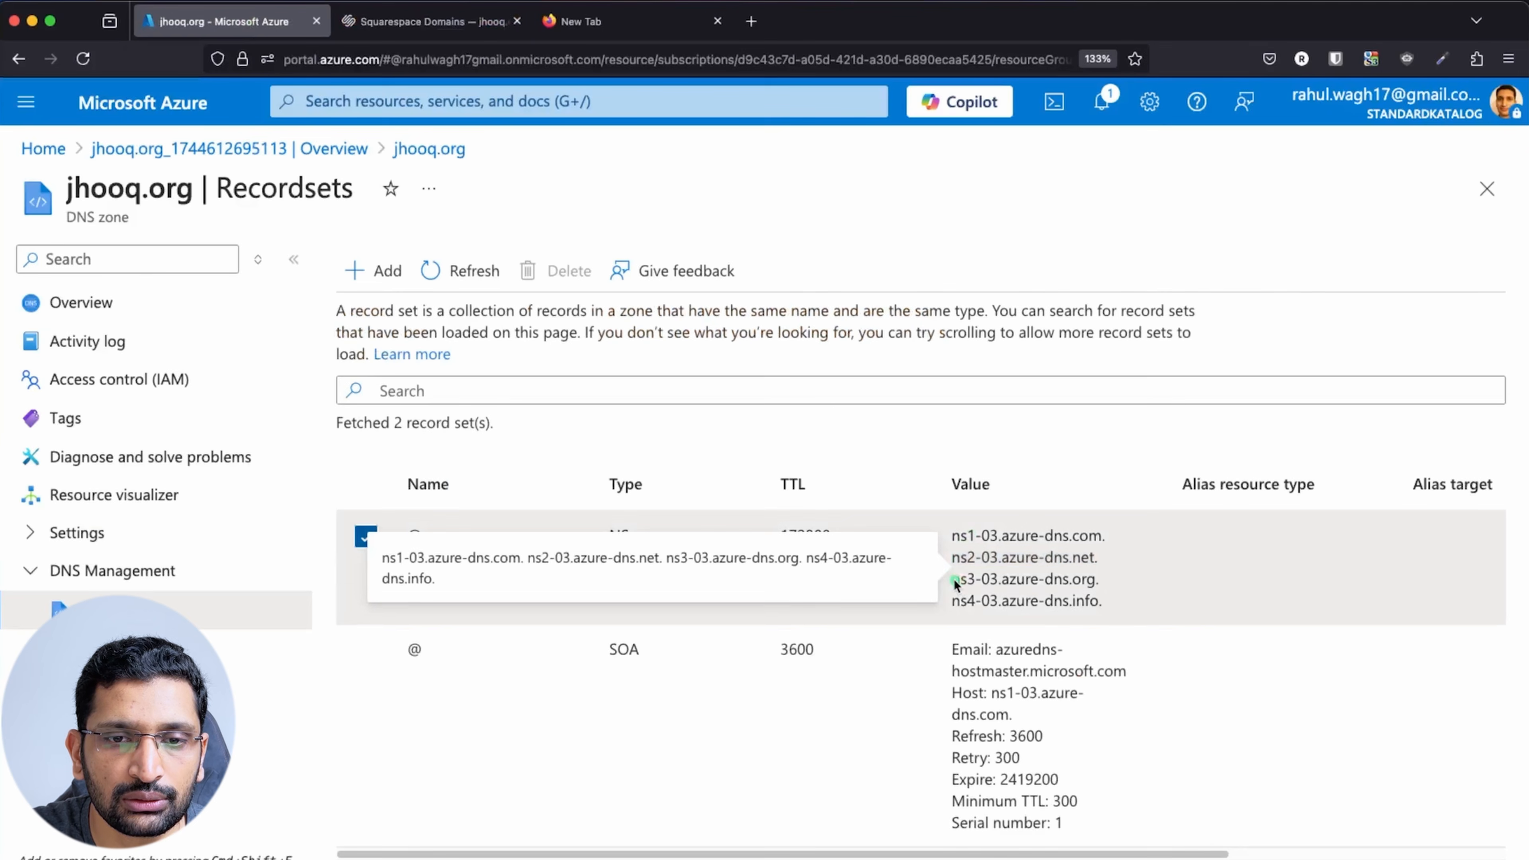
{"action": "left_click_drag", "start_coordinate": [956, 583], "coordinate": [1094, 590]}
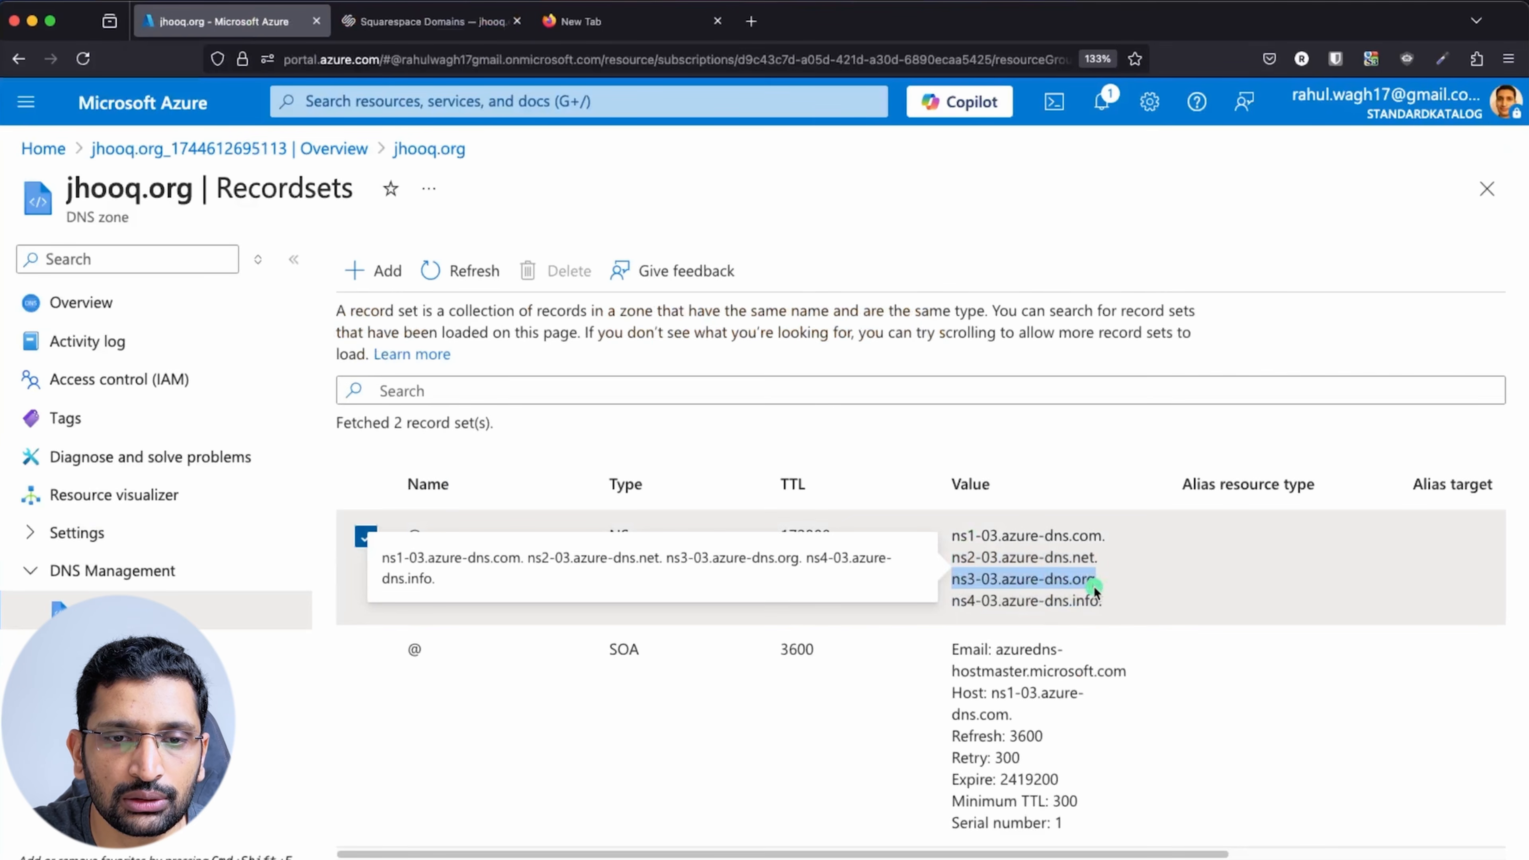
{"action": "left_click", "coordinate": [431, 21]}
{"action": "left_click", "coordinate": [696, 619]}
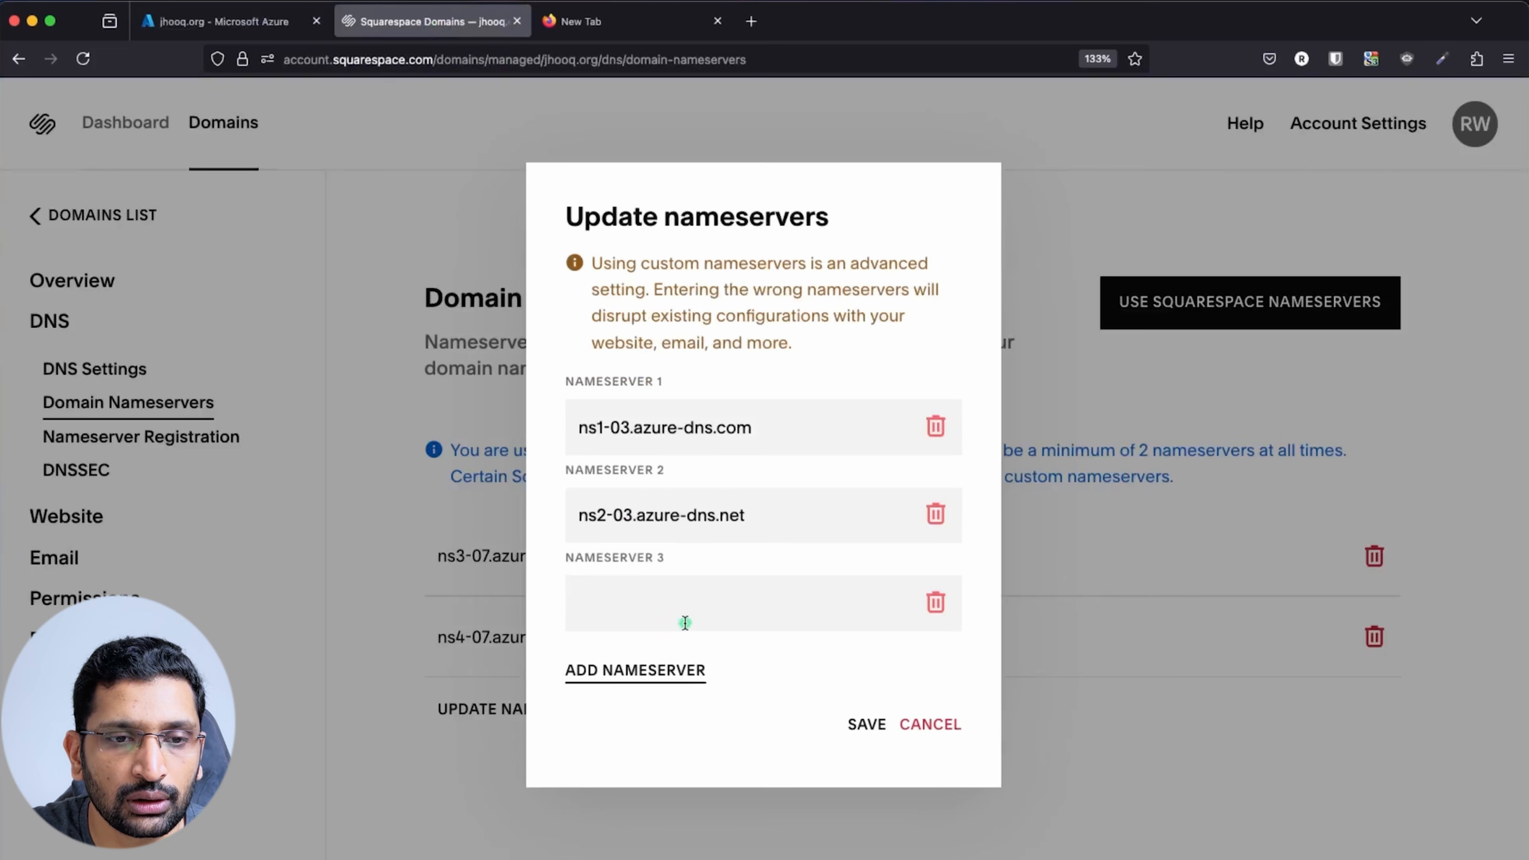
{"action": "left_click", "coordinate": [662, 599]}
{"action": "key", "text": "super+v"}
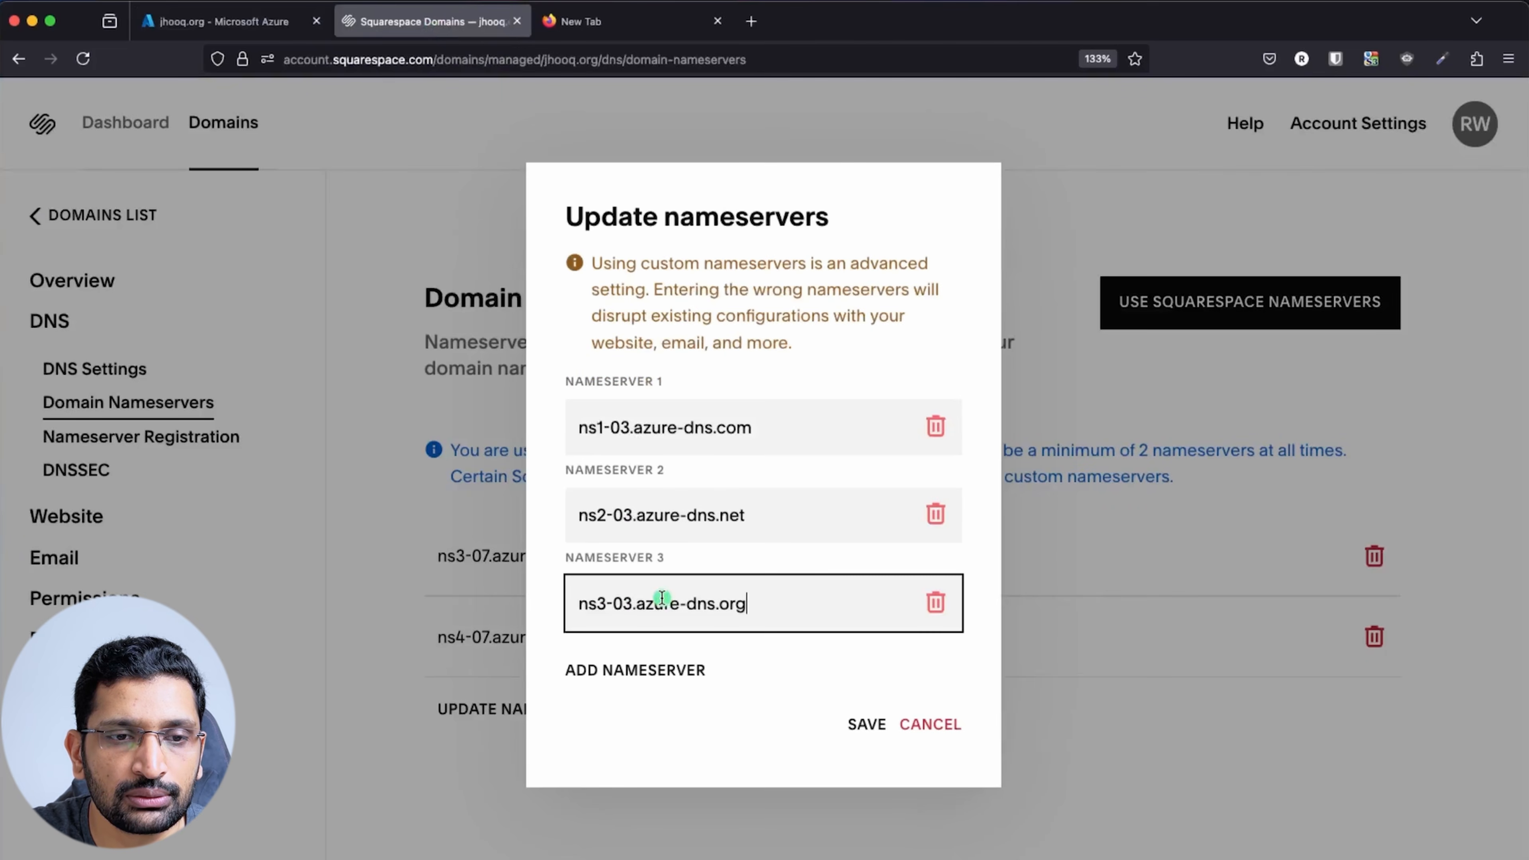
Add a fourth nameserver, ns4-03.azure-dns.info, copied from the Azure NS record
{"action": "left_click", "coordinate": [223, 21]}
{"action": "left_click_drag", "start_coordinate": [953, 601], "coordinate": [1099, 605]}
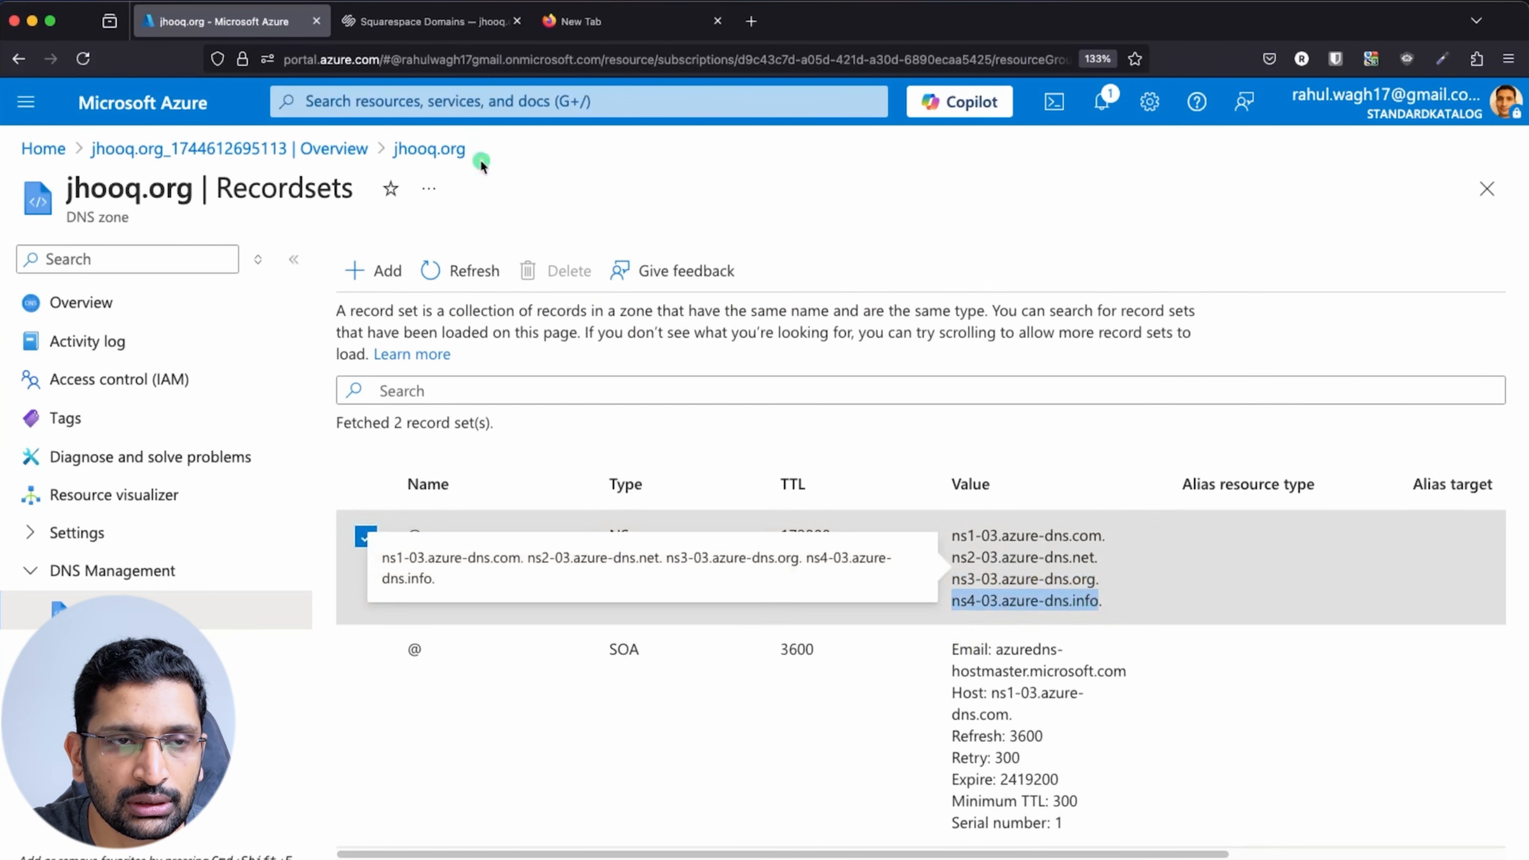
{"action": "left_click", "coordinate": [427, 21]}
{"action": "left_click", "coordinate": [675, 667]}
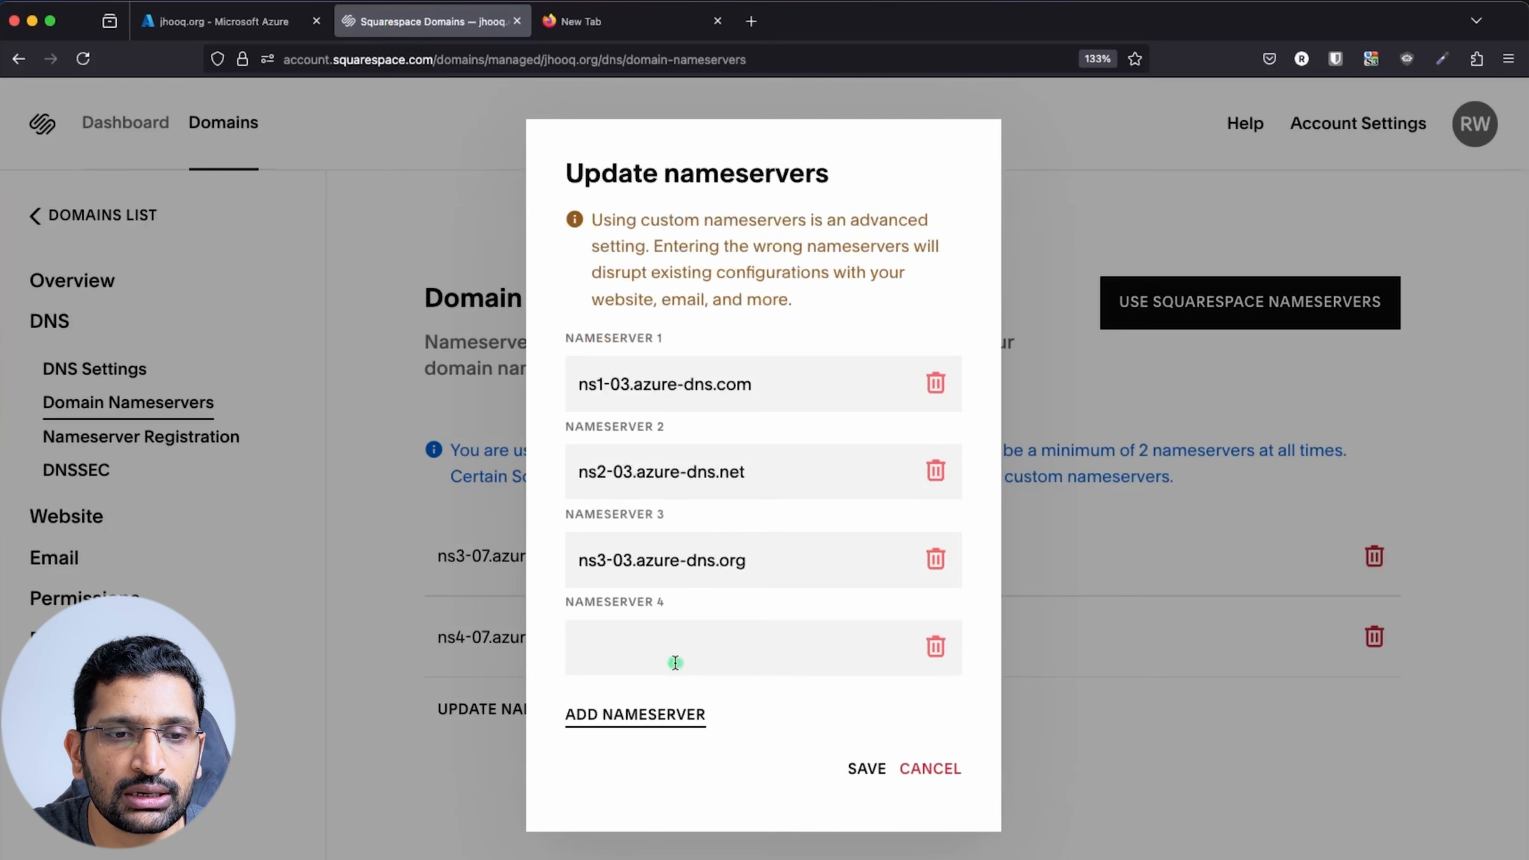
{"action": "left_click", "coordinate": [675, 663]}
{"action": "key", "text": "super+v"}
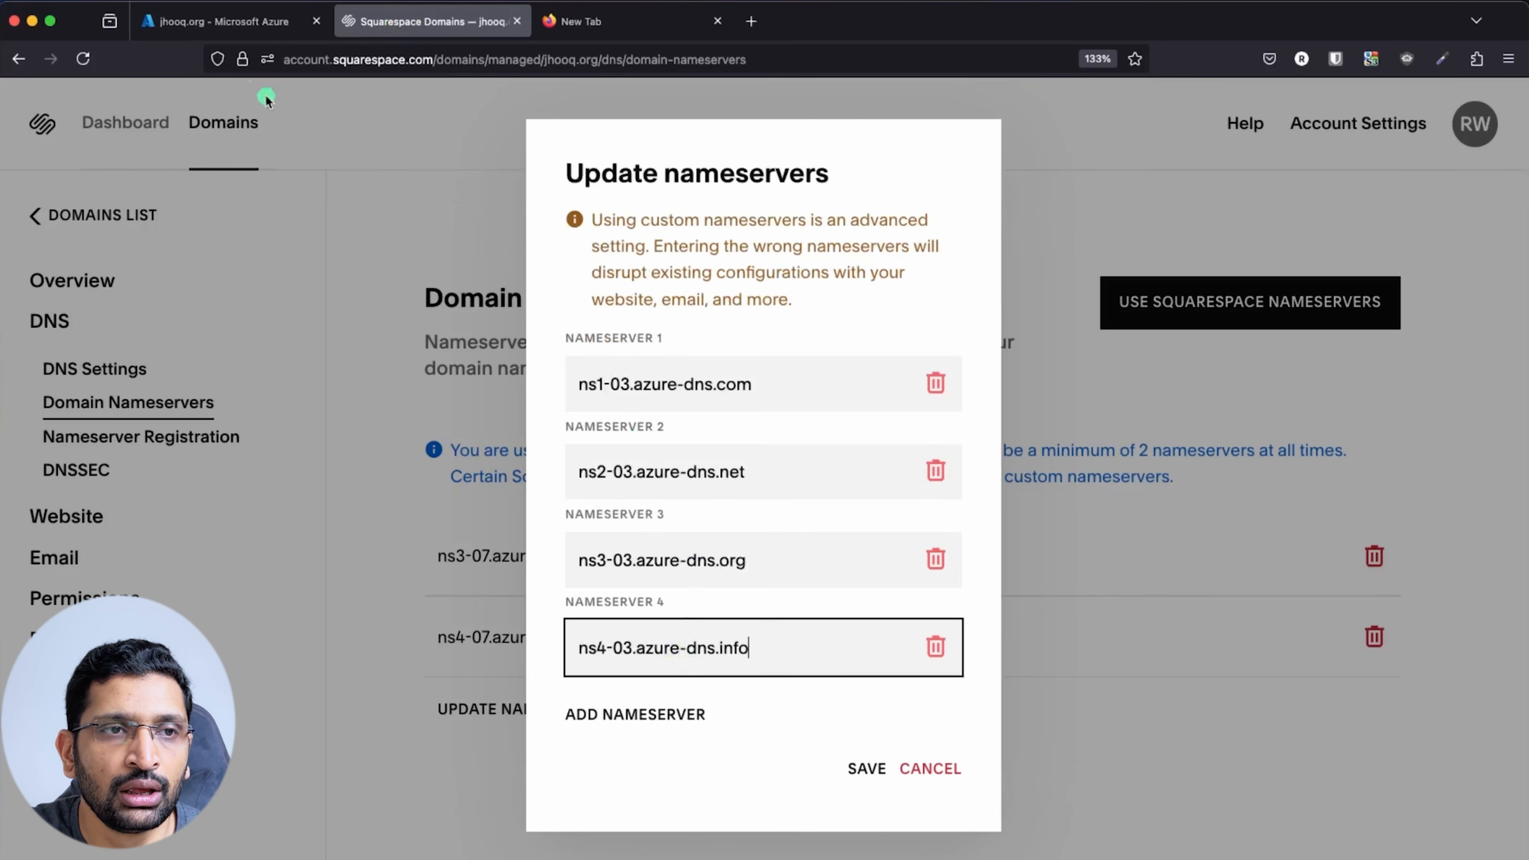
Check the four entries against Azure and save the new ns1-03 to ns4-03 nameservers
{"action": "left_click", "coordinate": [241, 21]}
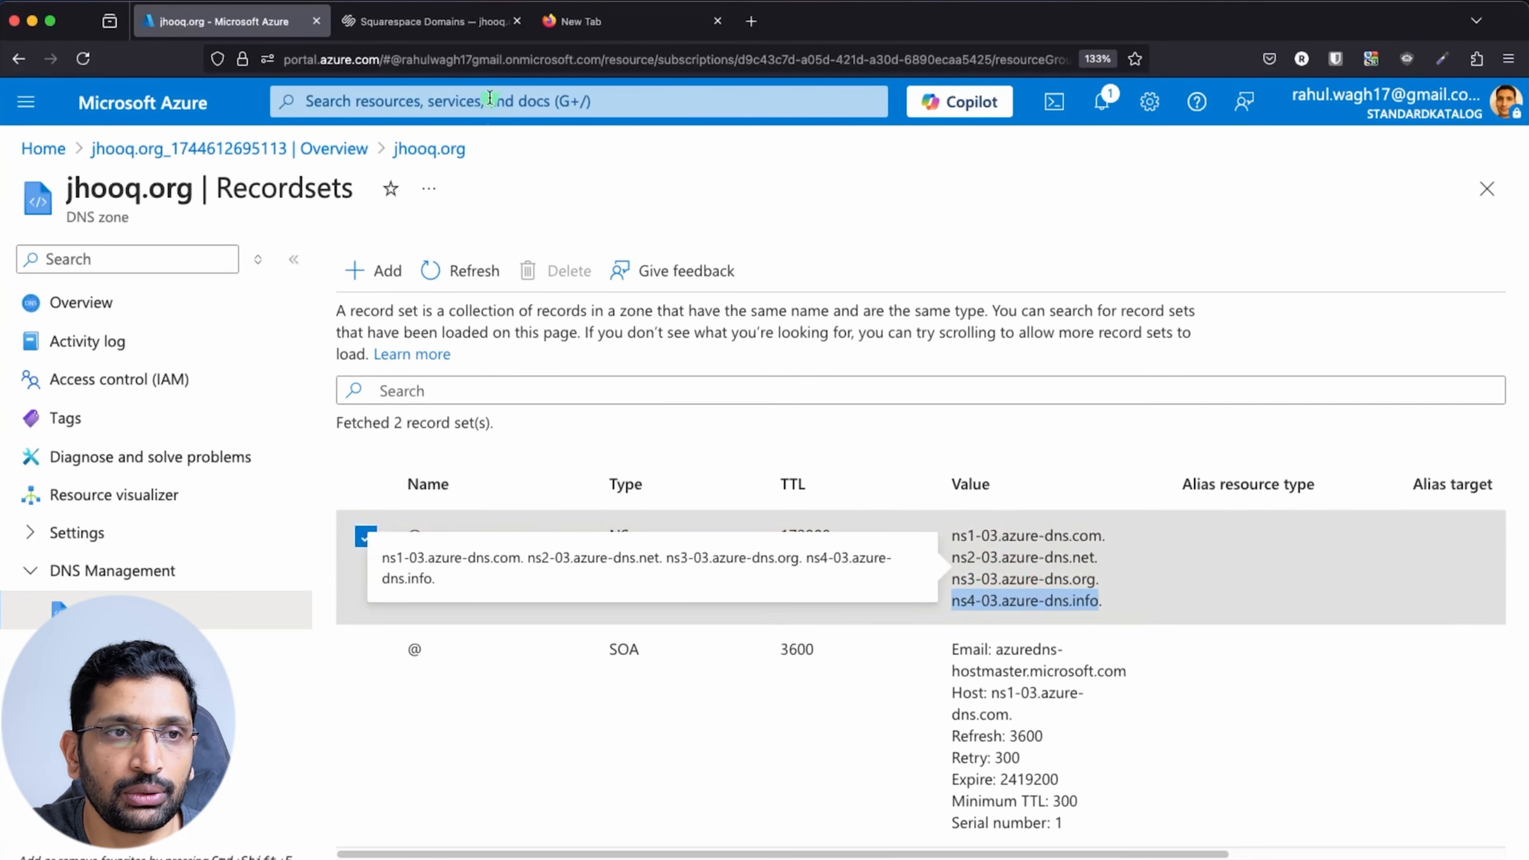
{"action": "left_click", "coordinate": [451, 25]}
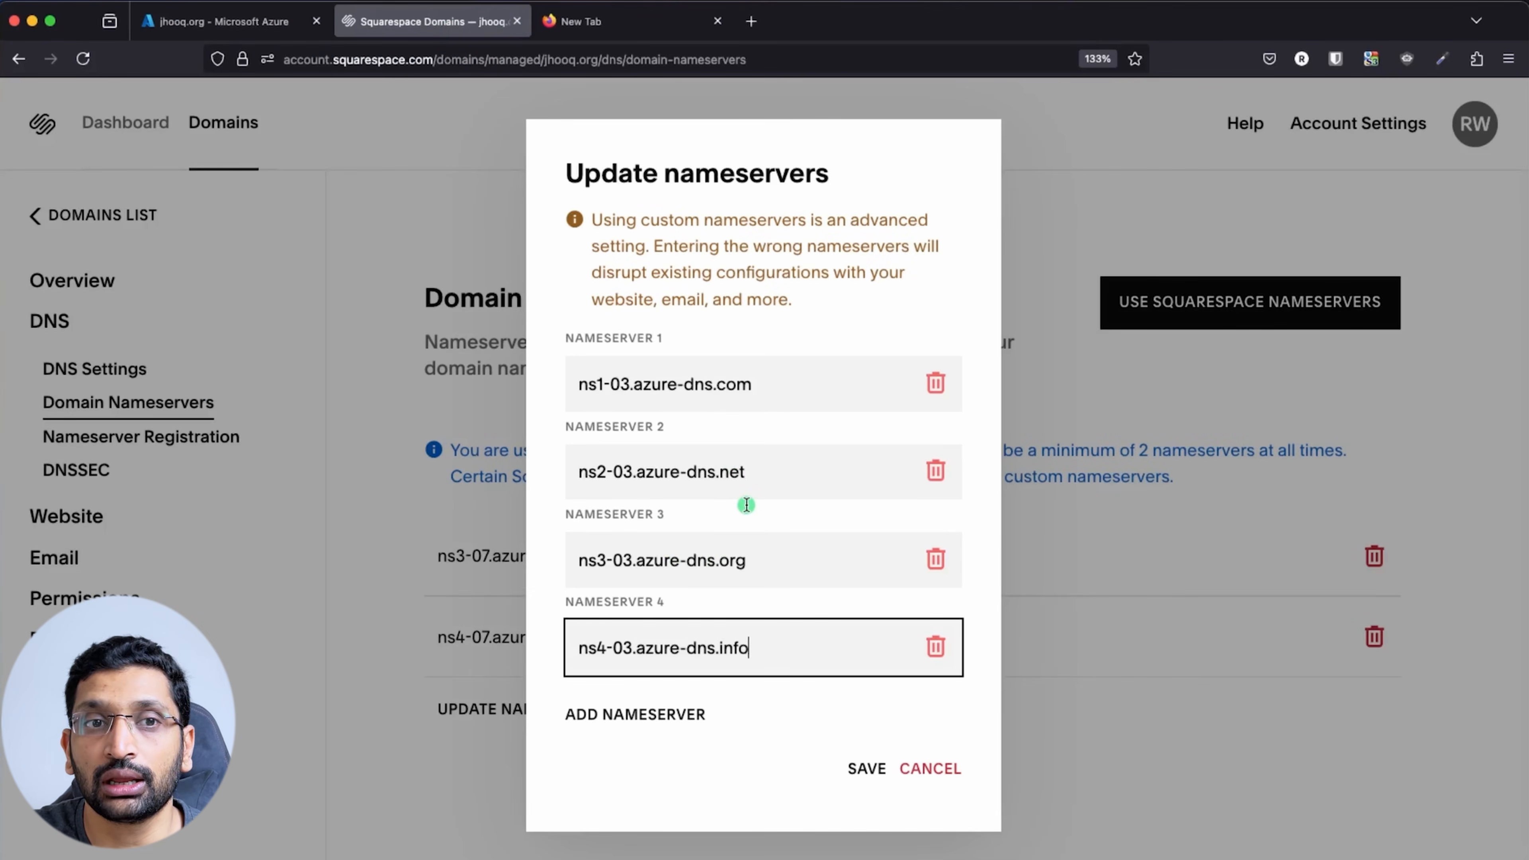
{"action": "left_click", "coordinate": [865, 770]}
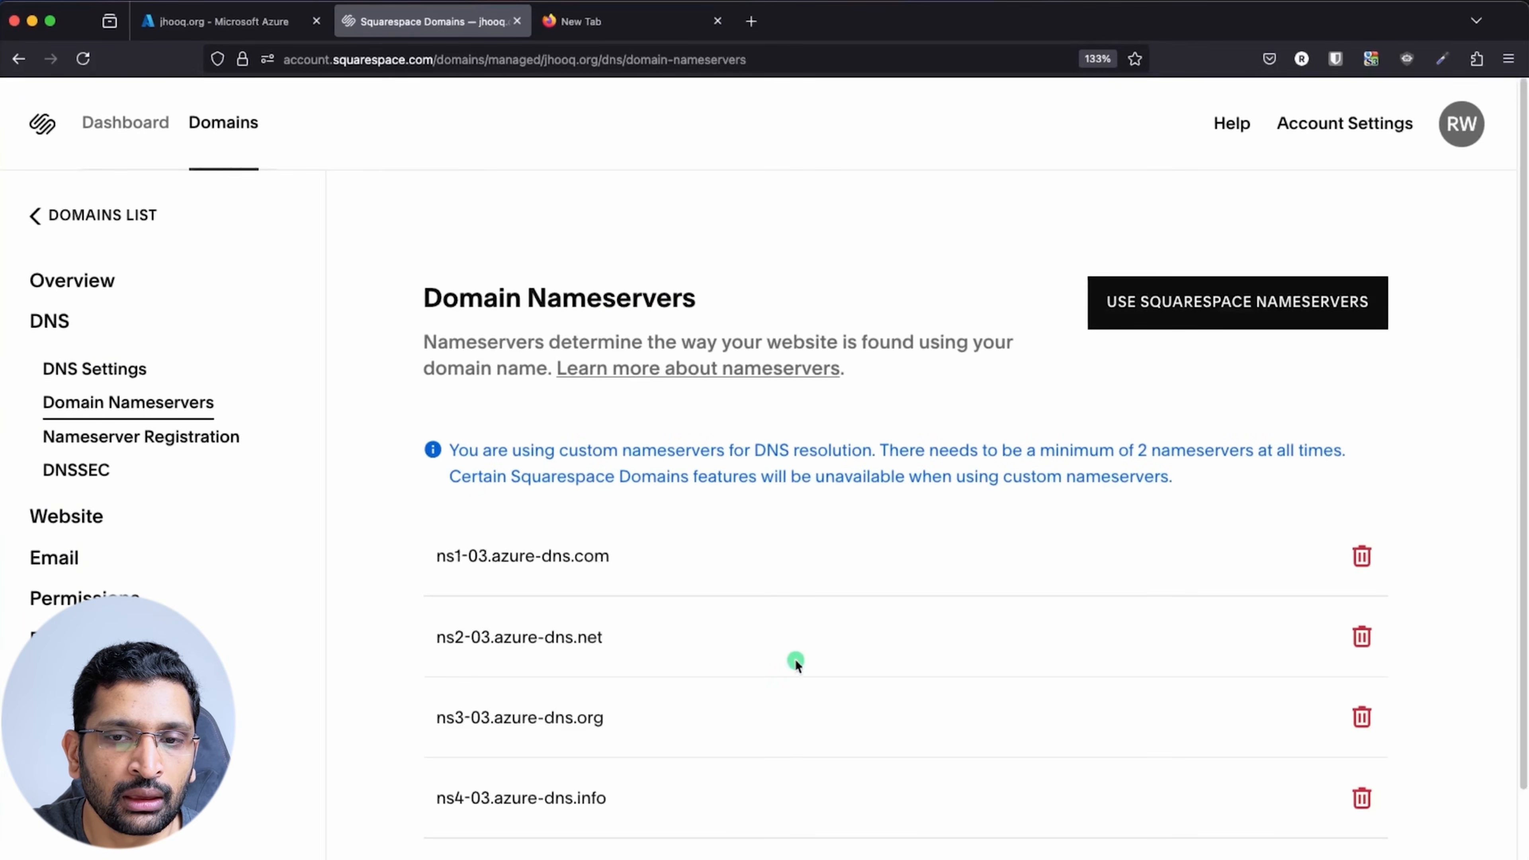
{"action": "scroll", "coordinate": [801, 644], "scroll_direction": "down", "scroll_amount": 3}
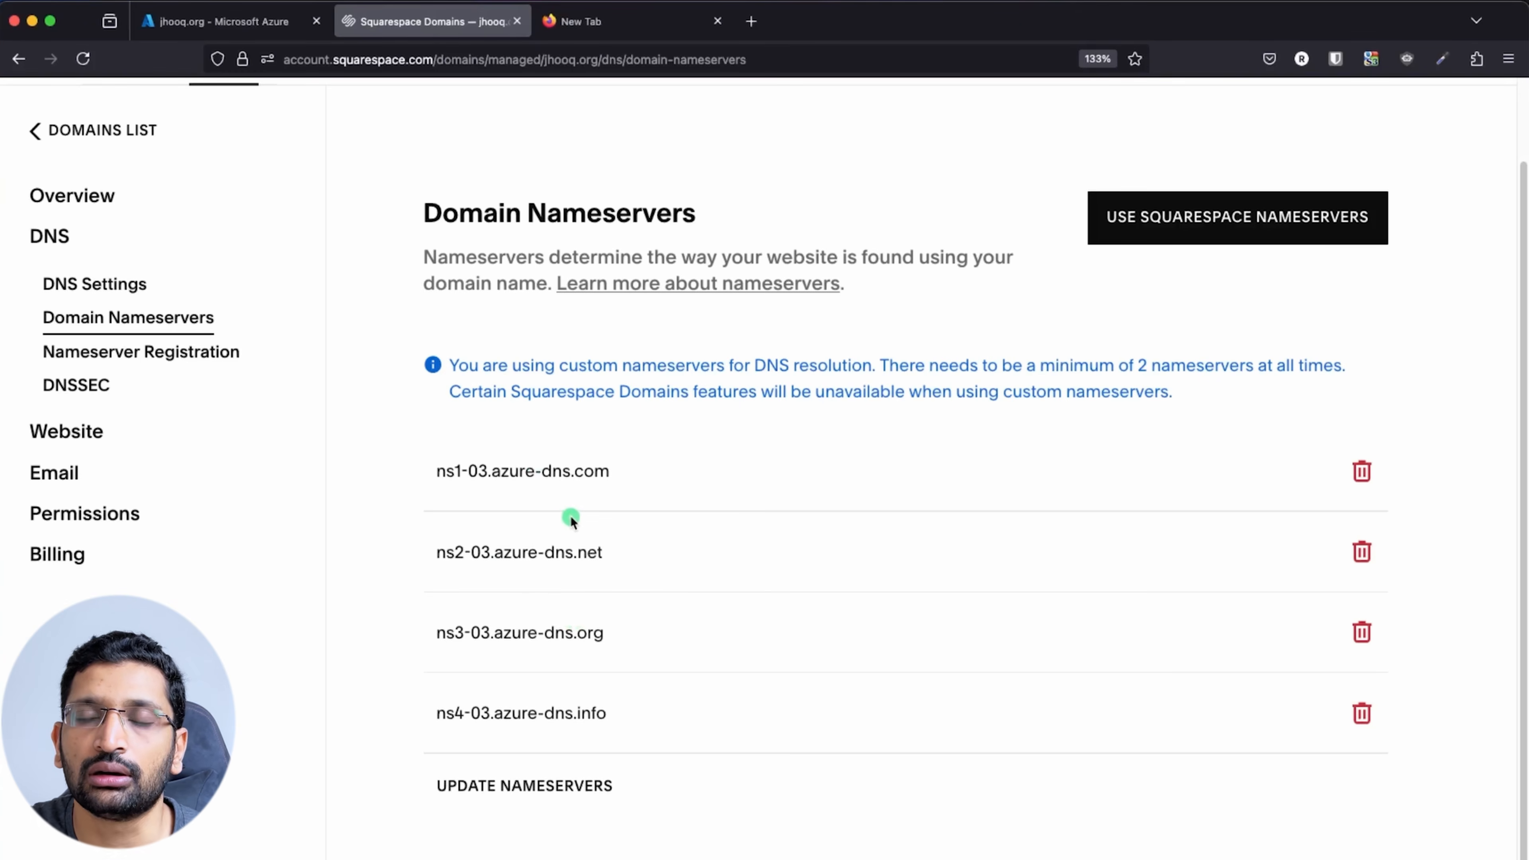
{"action": "left_click", "coordinate": [220, 21]}
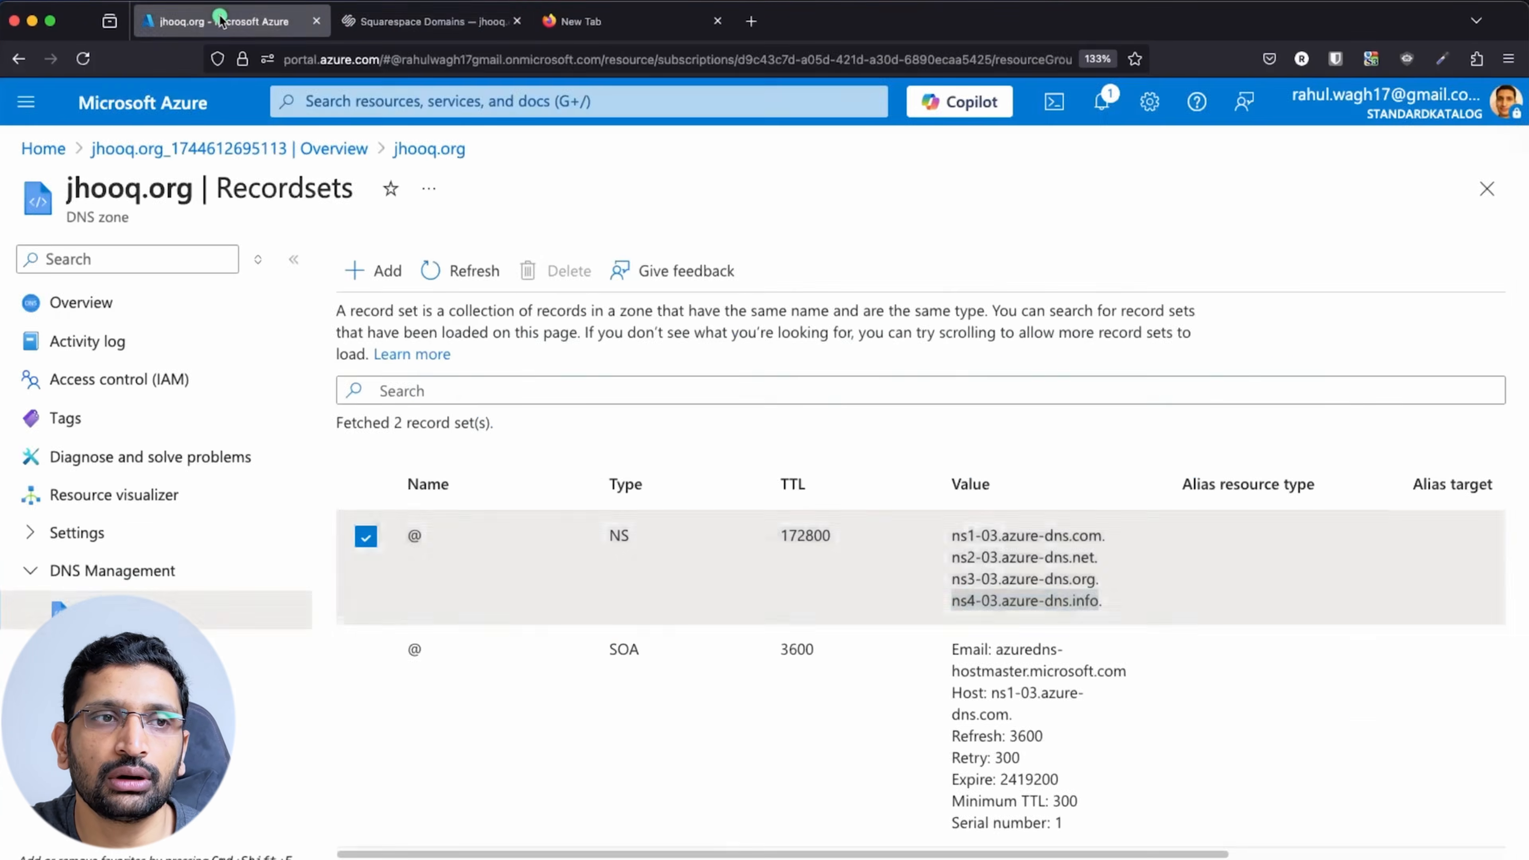
{"action": "left_click", "coordinate": [429, 22]}
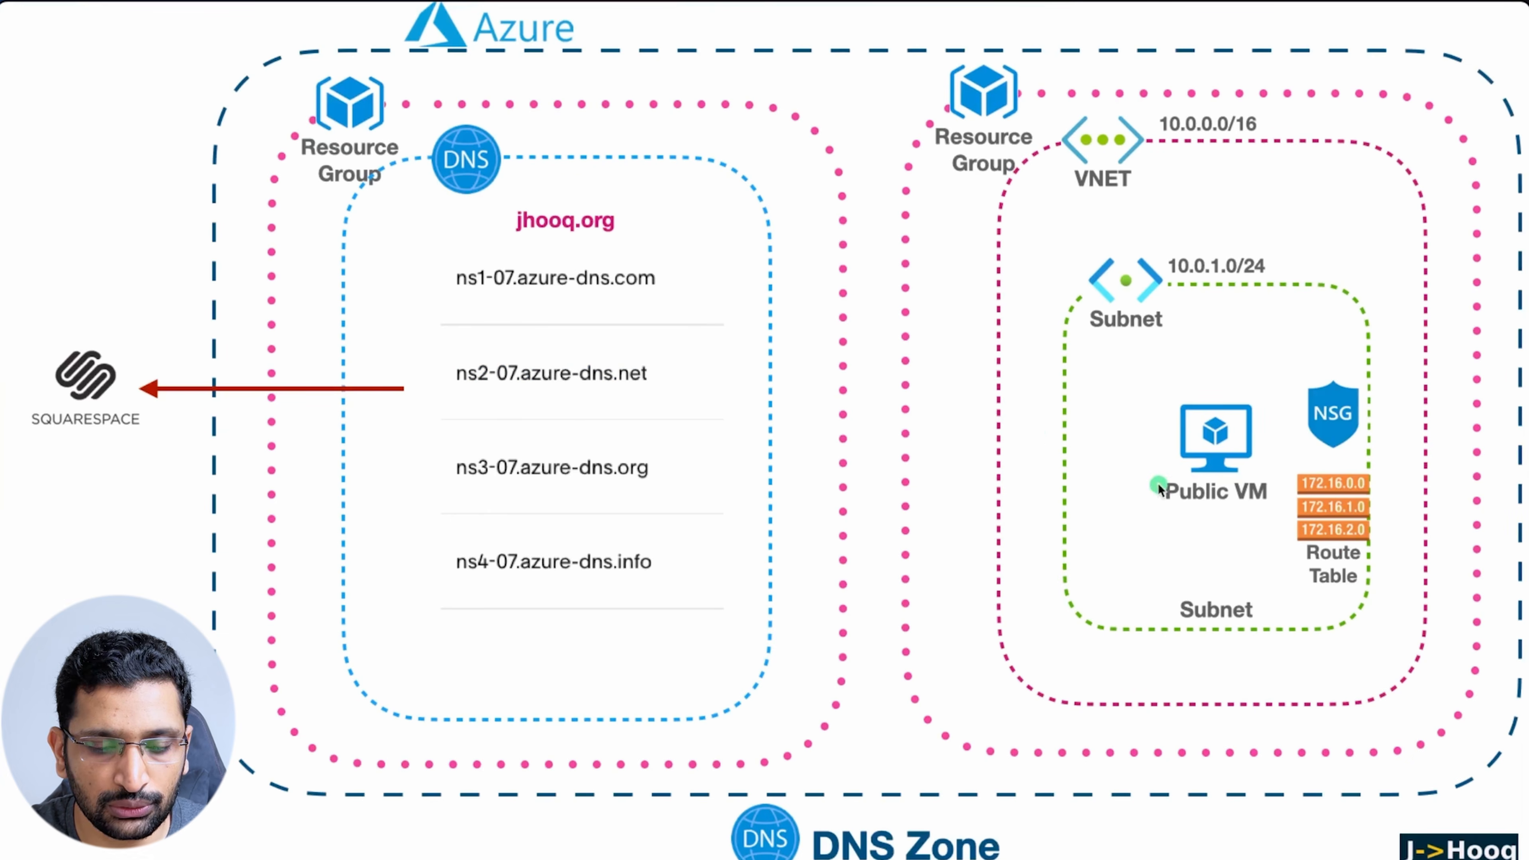
Annotate the architecture slide: circle Squarespace, the ns-07 nameservers, Public VM and DNS, and draw arrows
{"action": "mouse_move", "coordinate": [161, 326]}
{"action": "left_mouse_down"}
{"action": "mouse_move", "coordinate": [96, 304]}
{"action": "mouse_move", "coordinate": [151, 416]}
{"action": "mouse_move", "coordinate": [134, 311]}
{"action": "mouse_move", "coordinate": [332, 316]}
{"action": "mouse_move", "coordinate": [415, 333]}
{"action": "mouse_move", "coordinate": [422, 368]}
{"action": "left_mouse_up"}
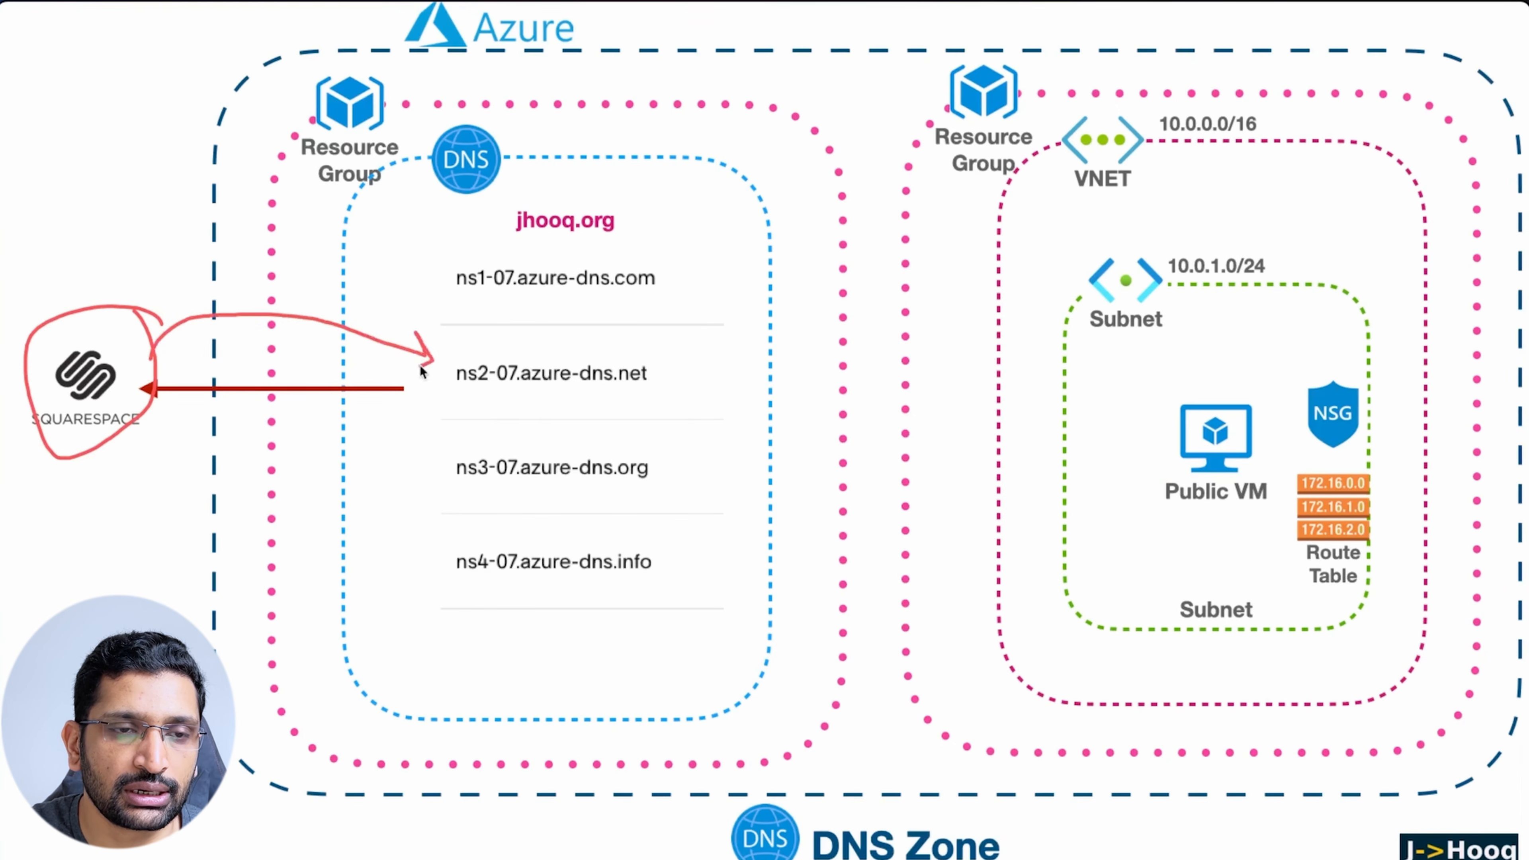
{"action": "mouse_move", "coordinate": [630, 262]}
{"action": "left_mouse_down"}
{"action": "mouse_move", "coordinate": [417, 326]}
{"action": "mouse_move", "coordinate": [414, 560]}
{"action": "mouse_move", "coordinate": [725, 409]}
{"action": "mouse_move", "coordinate": [626, 260]}
{"action": "left_mouse_up"}
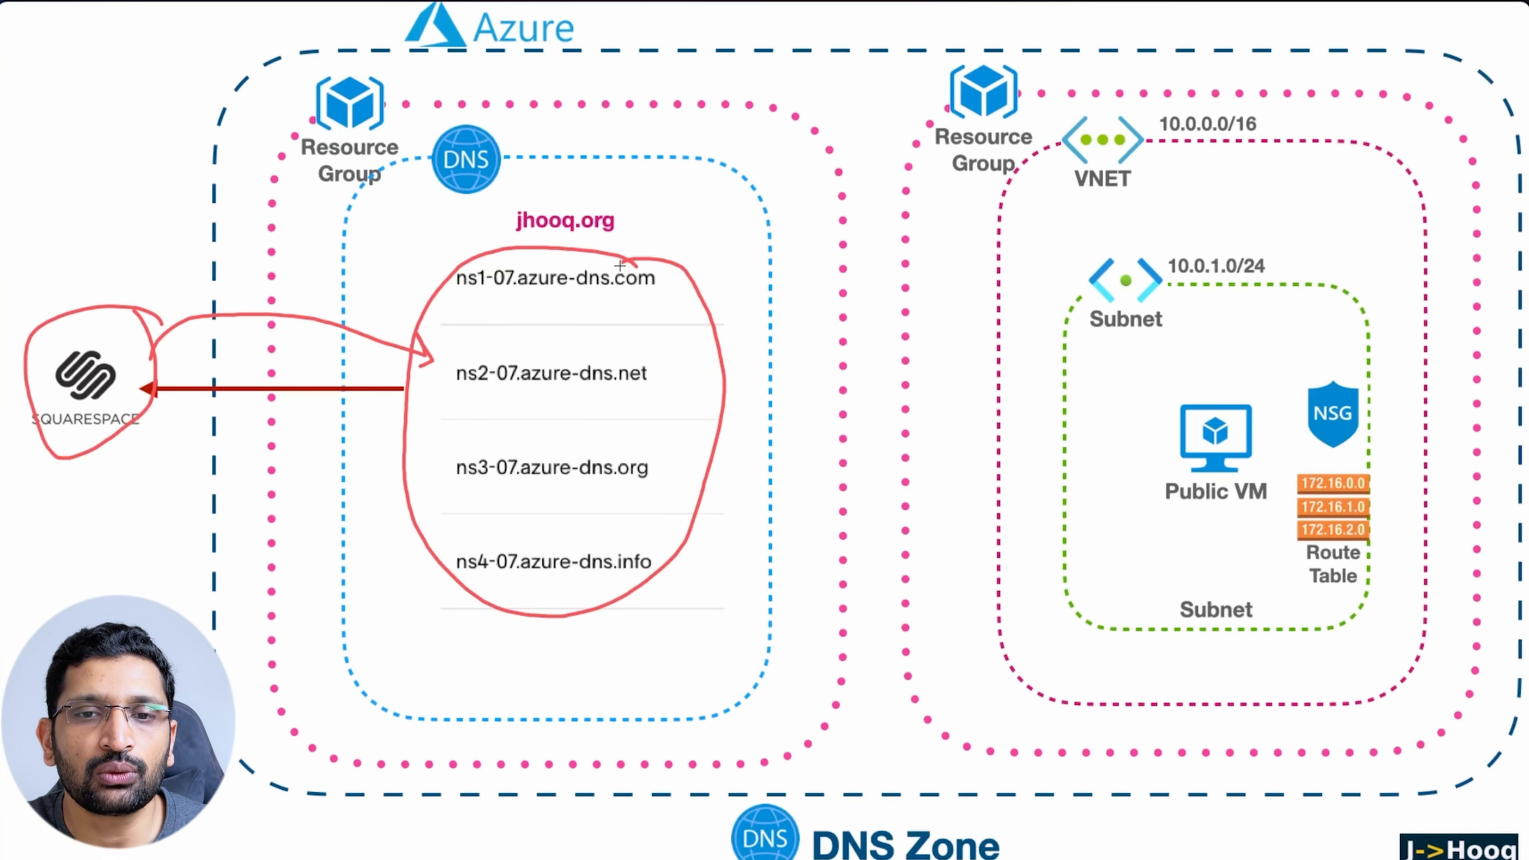
{"action": "mouse_move", "coordinate": [1264, 390]}
{"action": "left_mouse_down"}
{"action": "mouse_move", "coordinate": [1231, 378]}
{"action": "mouse_move", "coordinate": [1138, 460]}
{"action": "mouse_move", "coordinate": [1259, 530]}
{"action": "mouse_move", "coordinate": [1285, 398]}
{"action": "mouse_move", "coordinate": [1246, 387]}
{"action": "left_mouse_up"}
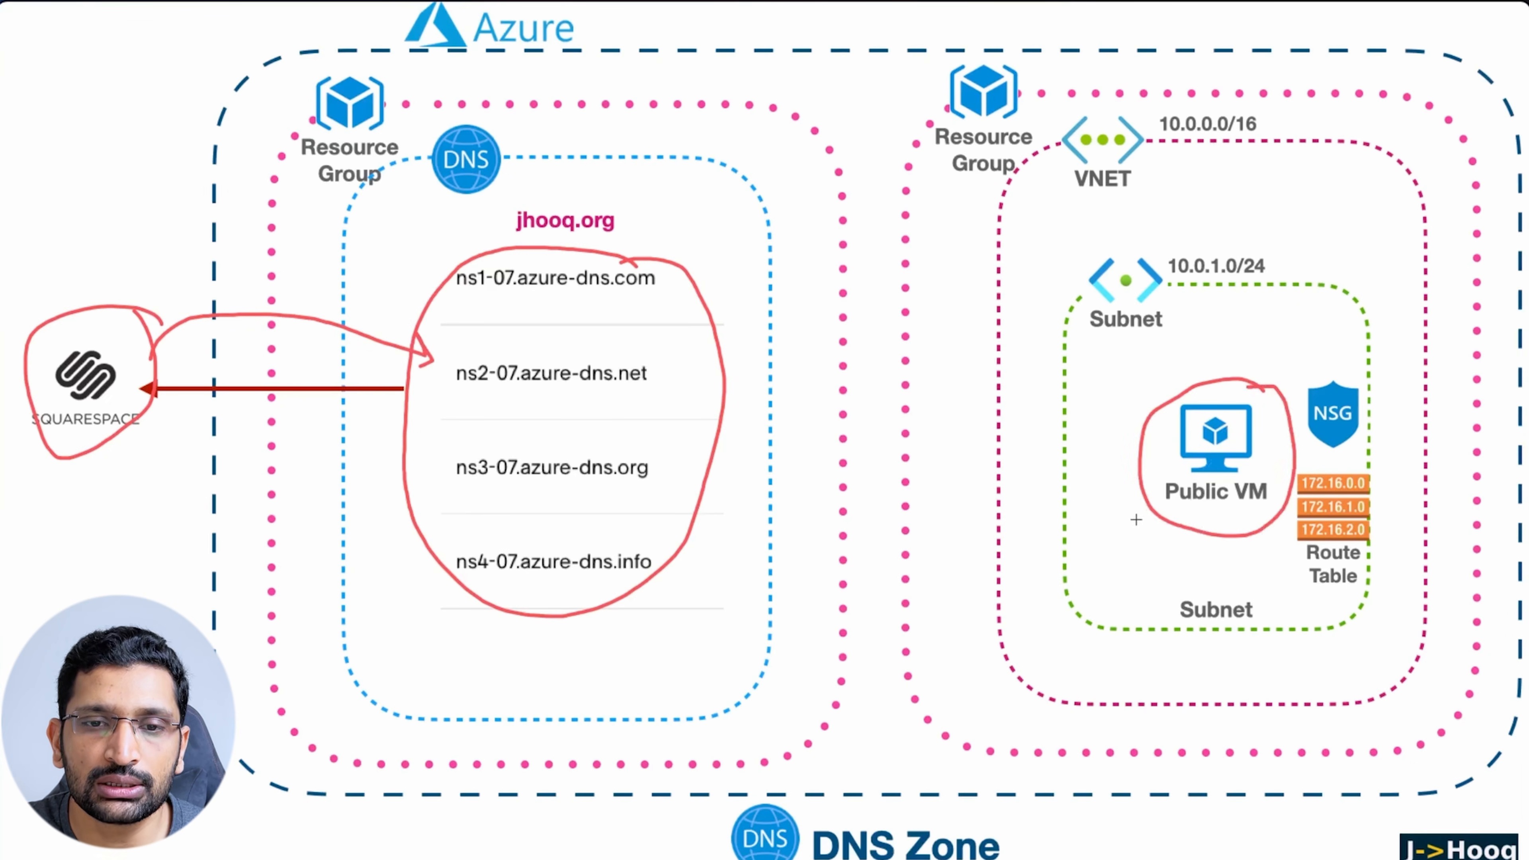
{"action": "mouse_move", "coordinate": [1143, 503]}
{"action": "left_mouse_down"}
{"action": "mouse_move", "coordinate": [828, 611]}
{"action": "mouse_move", "coordinate": [668, 643]}
{"action": "mouse_move", "coordinate": [715, 652]}
{"action": "left_mouse_up"}
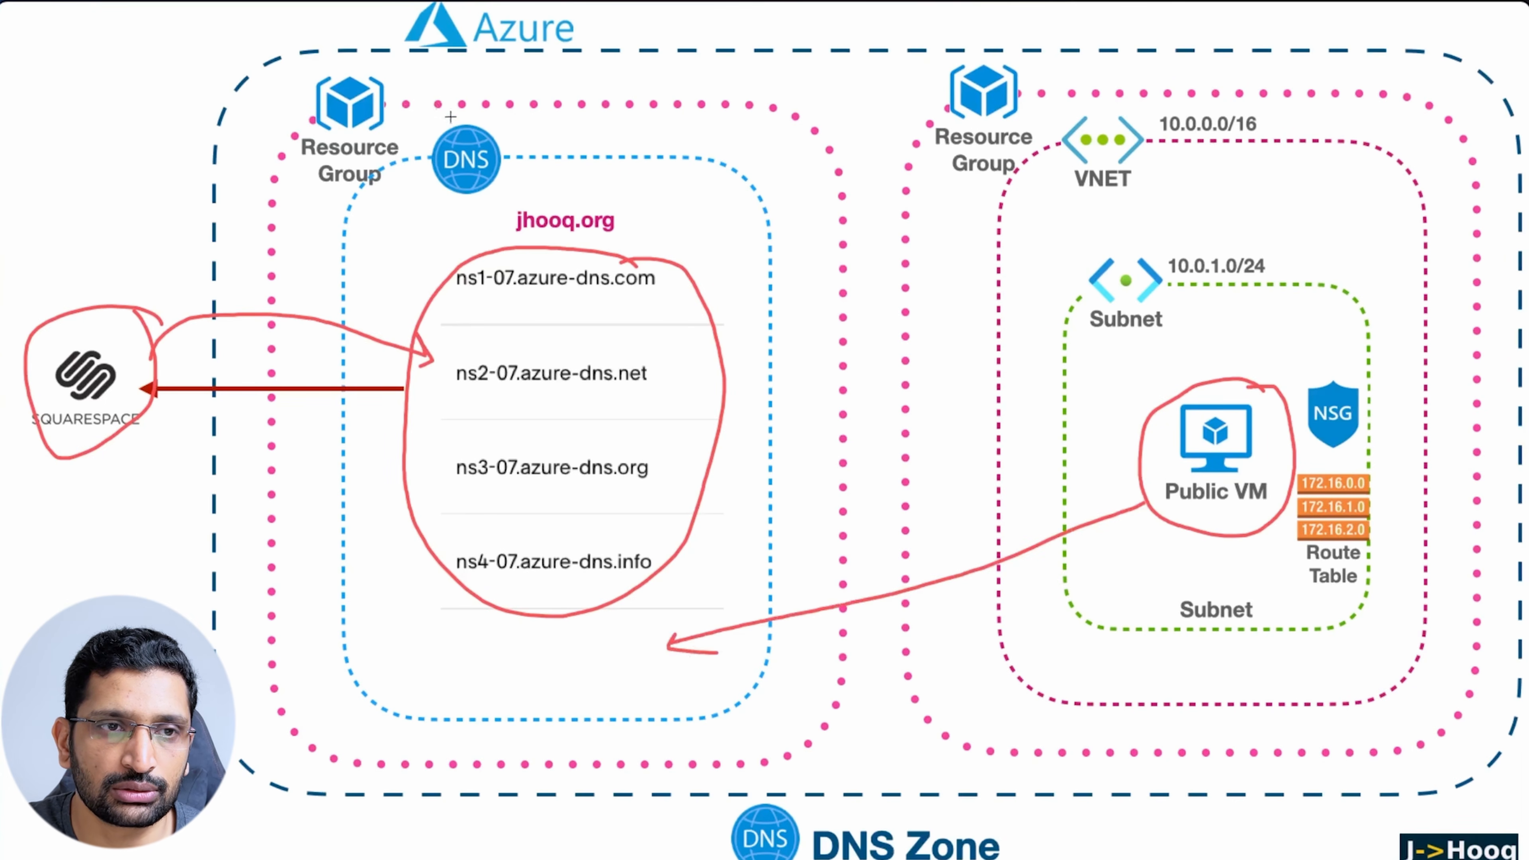
{"action": "mouse_move", "coordinate": [486, 115]}
{"action": "left_mouse_down"}
{"action": "mouse_move", "coordinate": [421, 187]}
{"action": "mouse_move", "coordinate": [529, 142]}
{"action": "mouse_move", "coordinate": [481, 109]}
{"action": "left_mouse_up"}
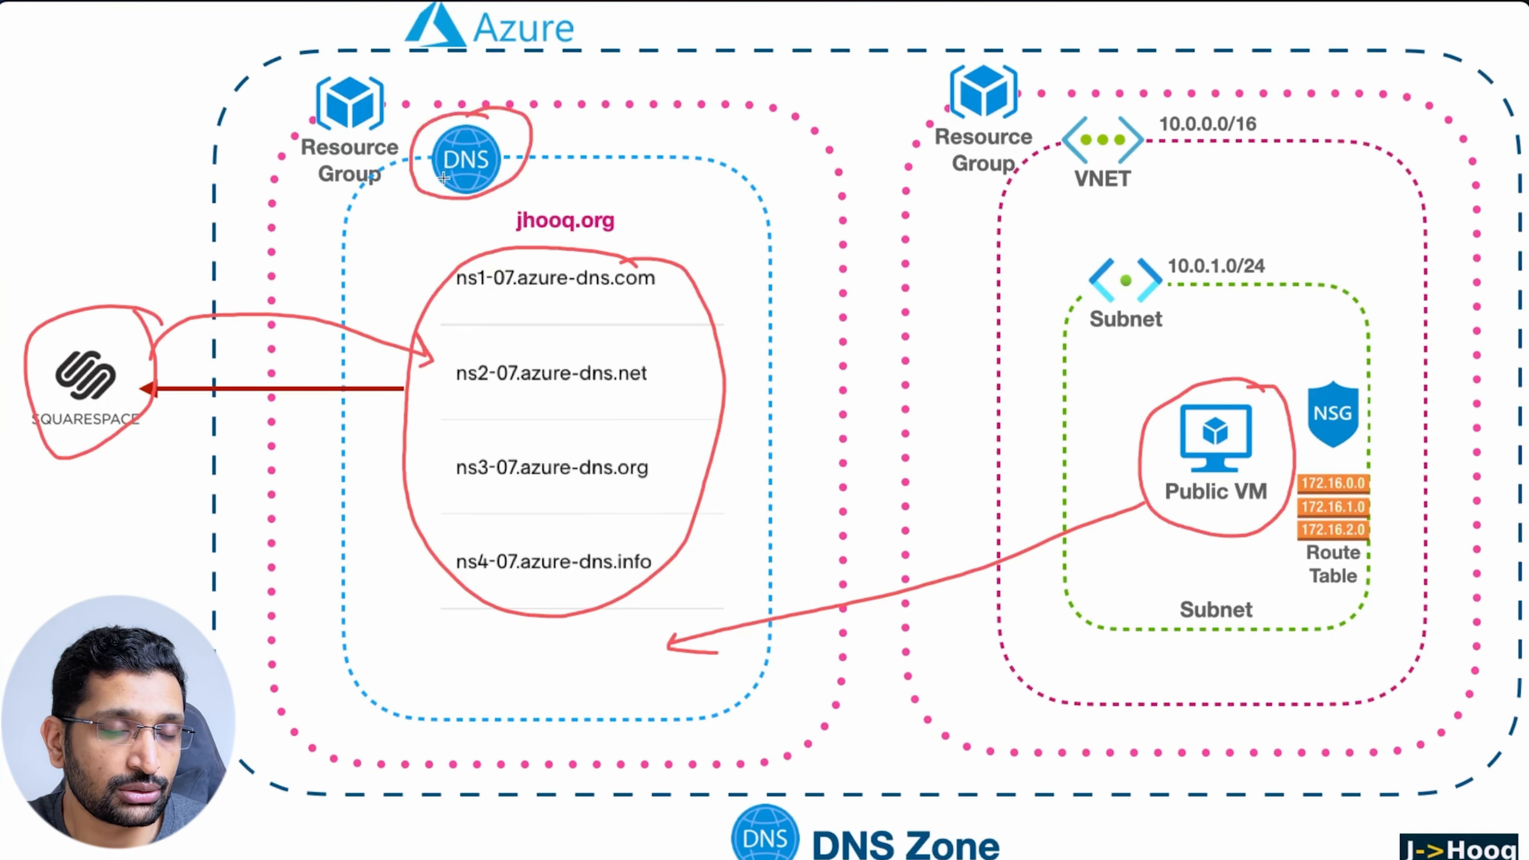
{"action": "mouse_move", "coordinate": [428, 193]}
{"action": "left_mouse_down"}
{"action": "mouse_move", "coordinate": [379, 337]}
{"action": "mouse_move", "coordinate": [491, 623]}
{"action": "mouse_move", "coordinate": [543, 648]}
{"action": "mouse_move", "coordinate": [540, 630]}
{"action": "mouse_move", "coordinate": [535, 647]}
{"action": "left_mouse_up"}
{"action": "mouse_move", "coordinate": [606, 643]}
{"action": "left_mouse_down"}
{"action": "mouse_move", "coordinate": [638, 683]}
{"action": "mouse_move", "coordinate": [623, 664]}
{"action": "left_mouse_up"}
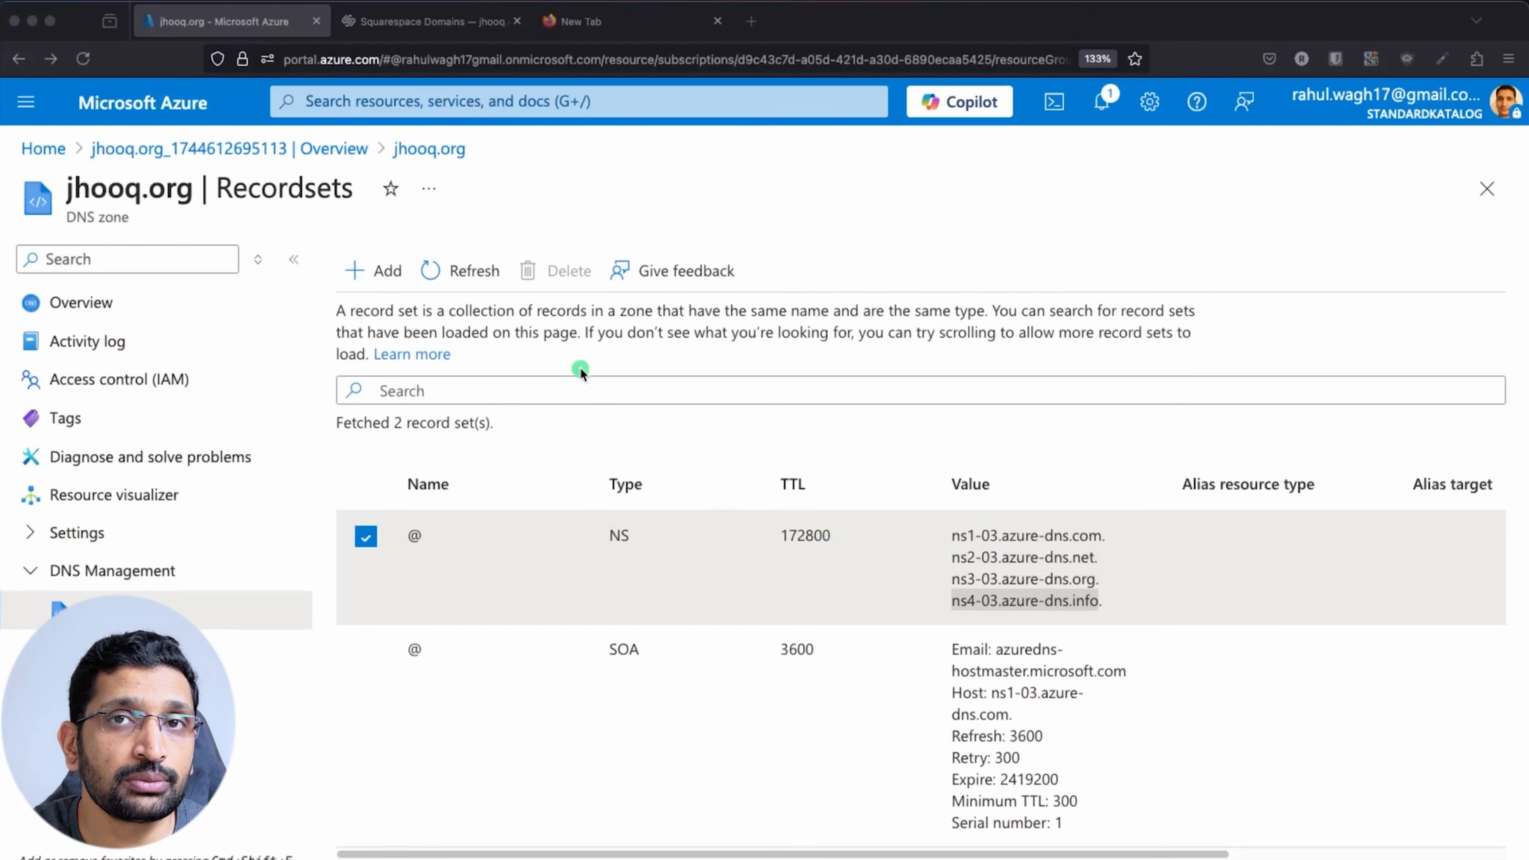
{"action": "left_click", "coordinate": [103, 102]}
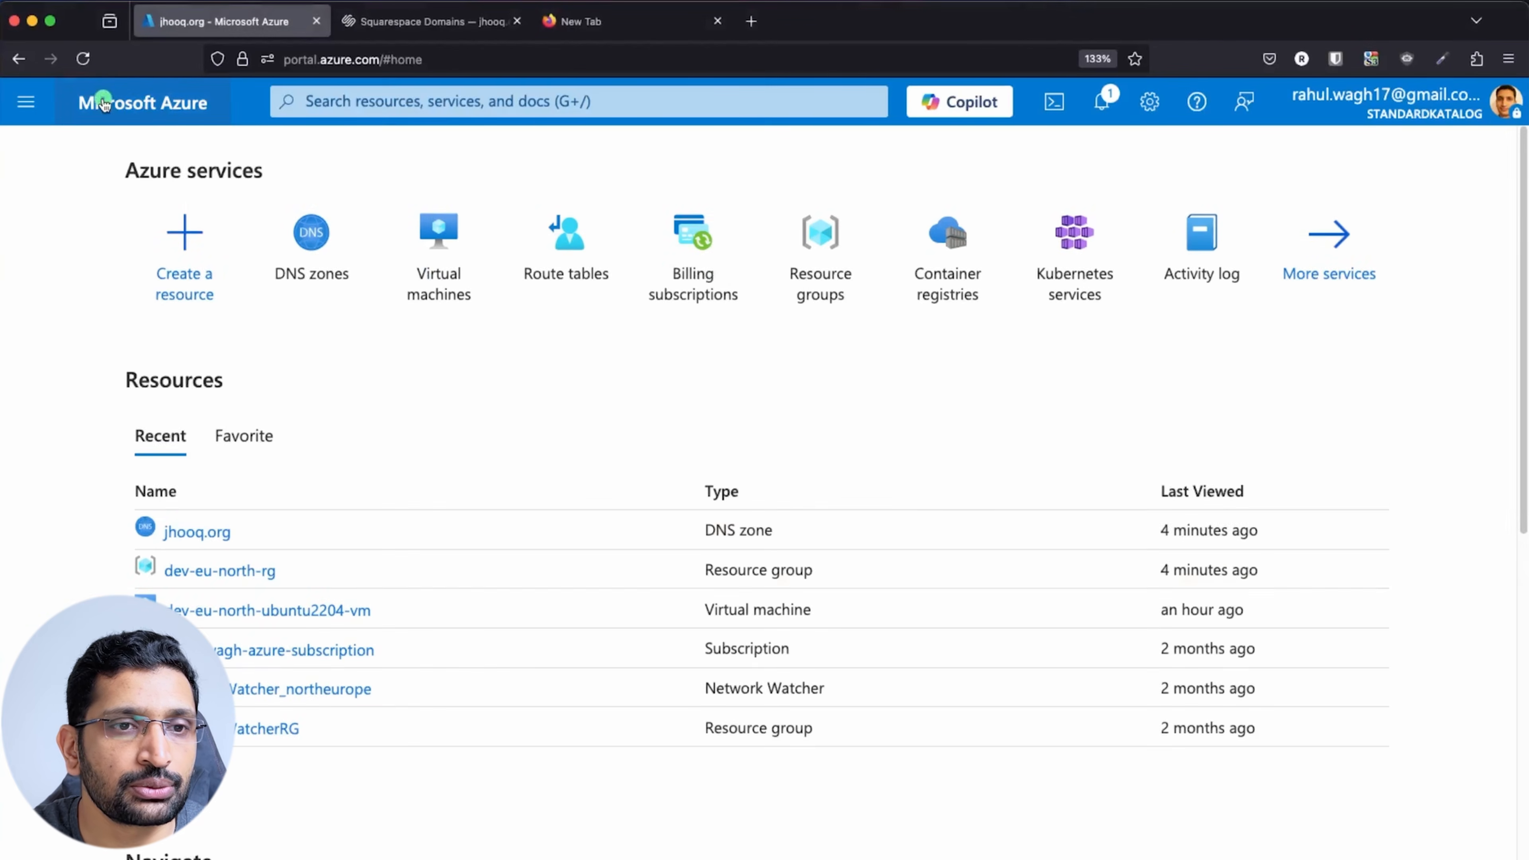
Copy the public IP 40.85.97.239 from the dev-eu-north-ubuntu2204-vm overview
{"action": "left_click", "coordinate": [355, 102]}
{"action": "type", "text": "virtual"}
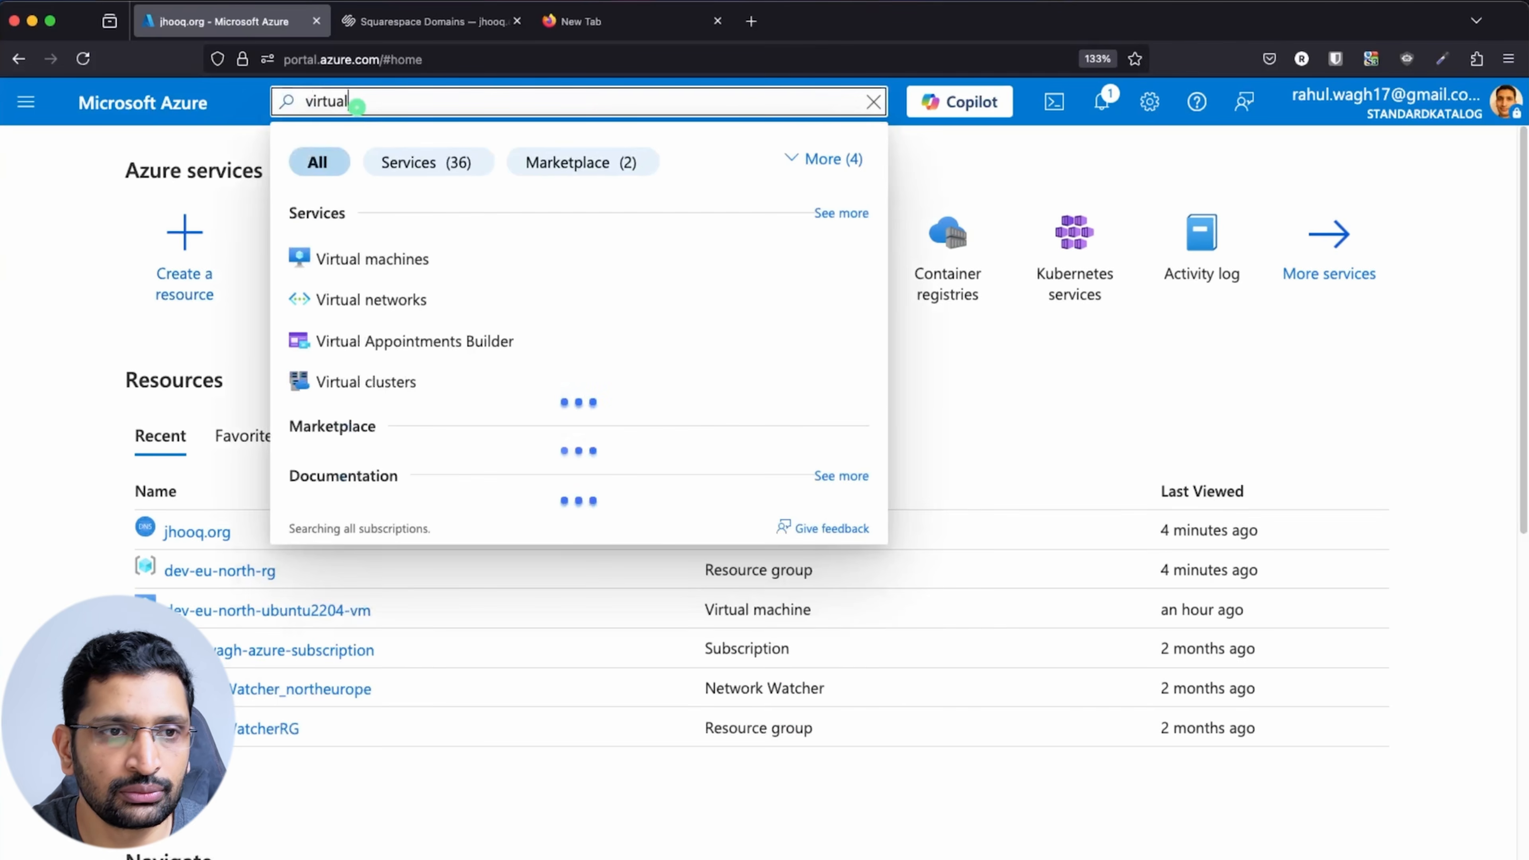
{"action": "left_click", "coordinate": [394, 259]}
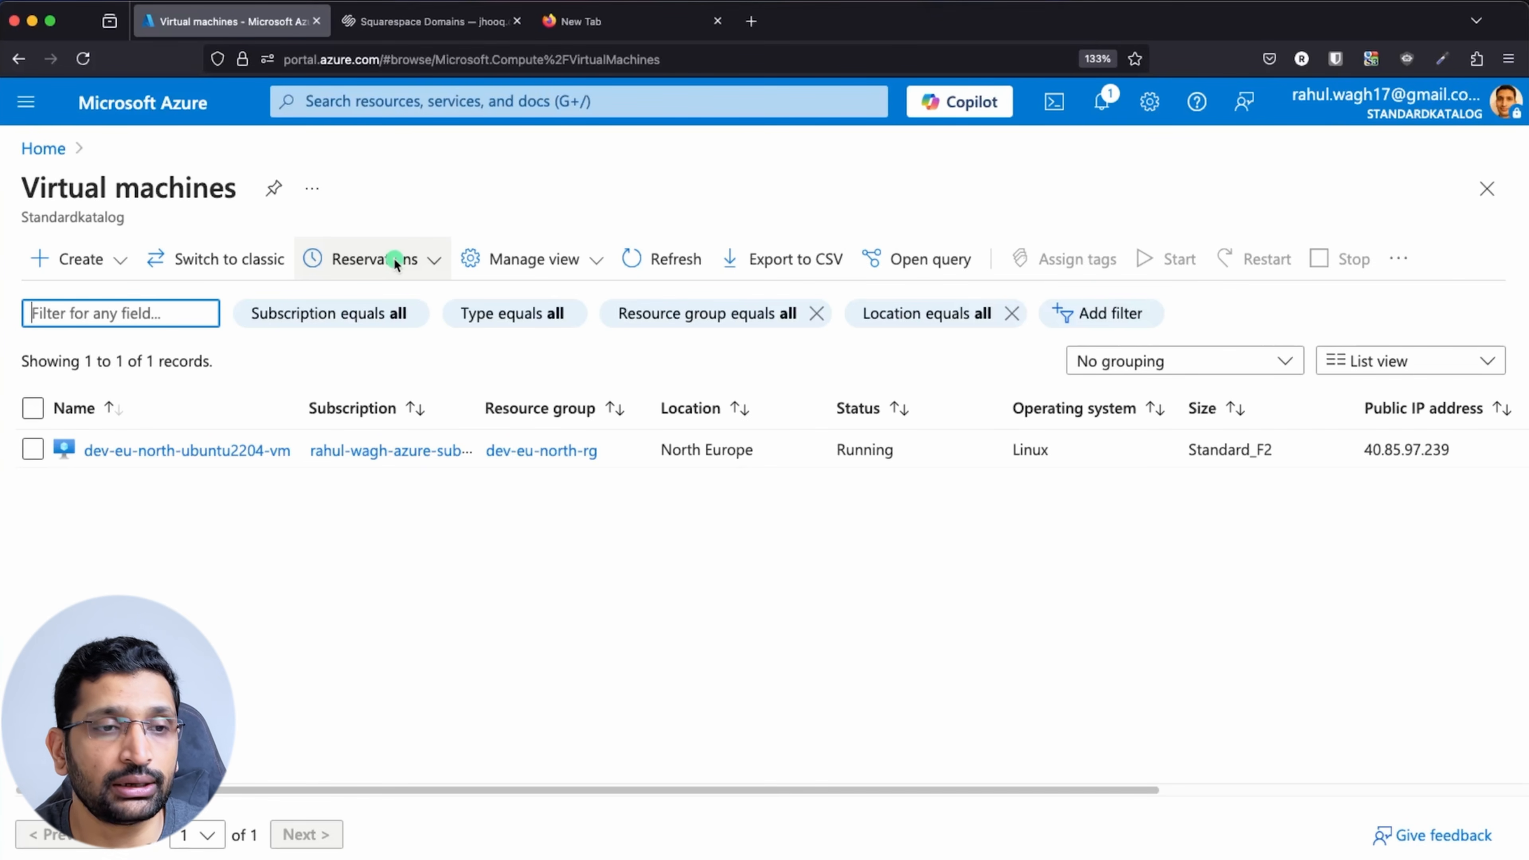
{"action": "left_click", "coordinate": [151, 452]}
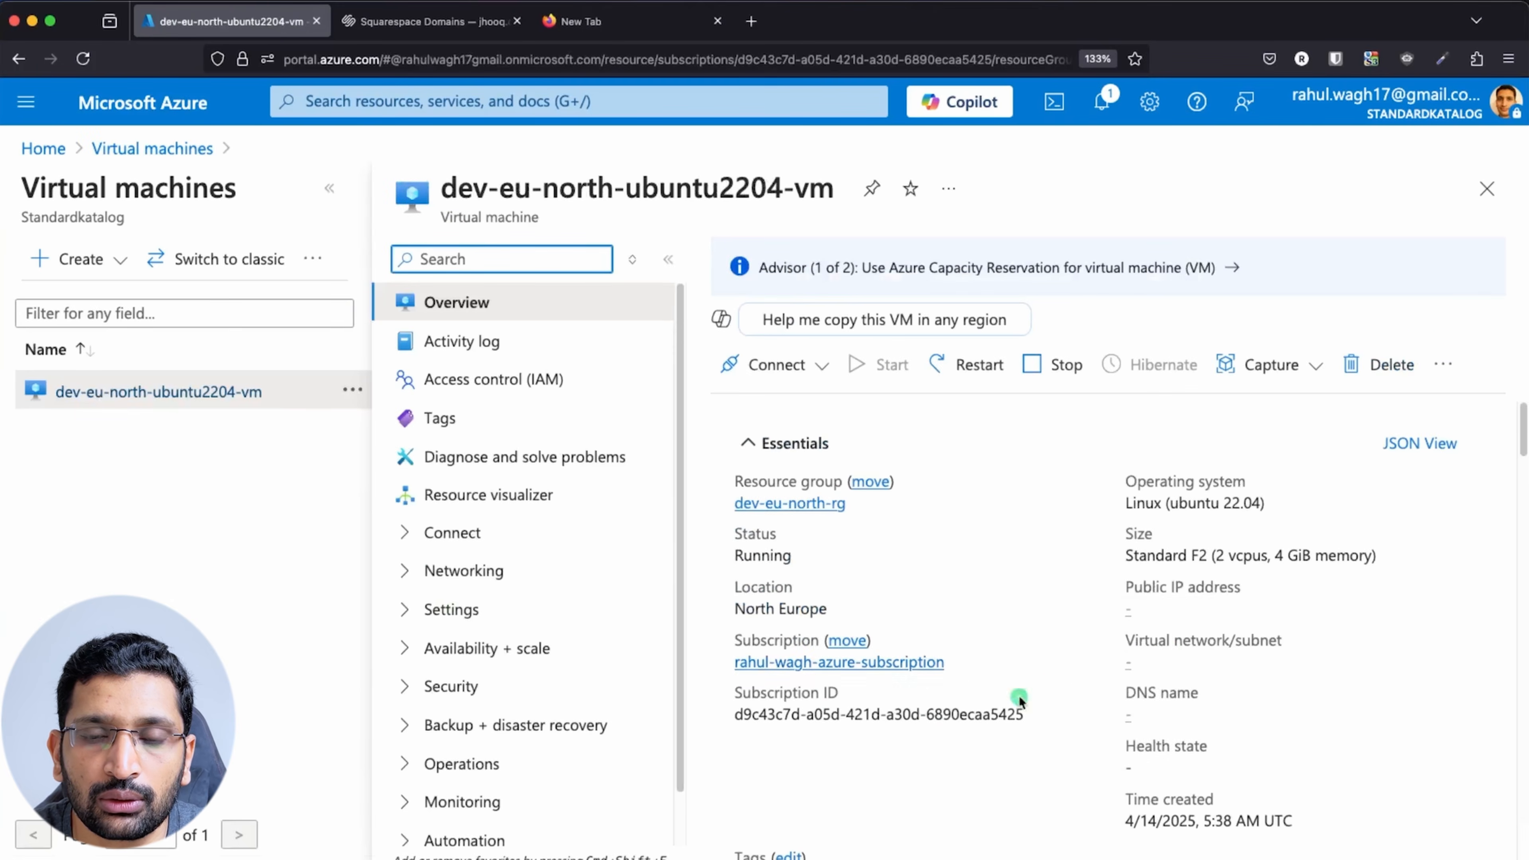
{"action": "scroll", "coordinate": [1167, 649], "scroll_direction": "down", "scroll_amount": 5}
{"action": "scroll", "coordinate": [1167, 650], "scroll_direction": "up", "scroll_amount": 4}
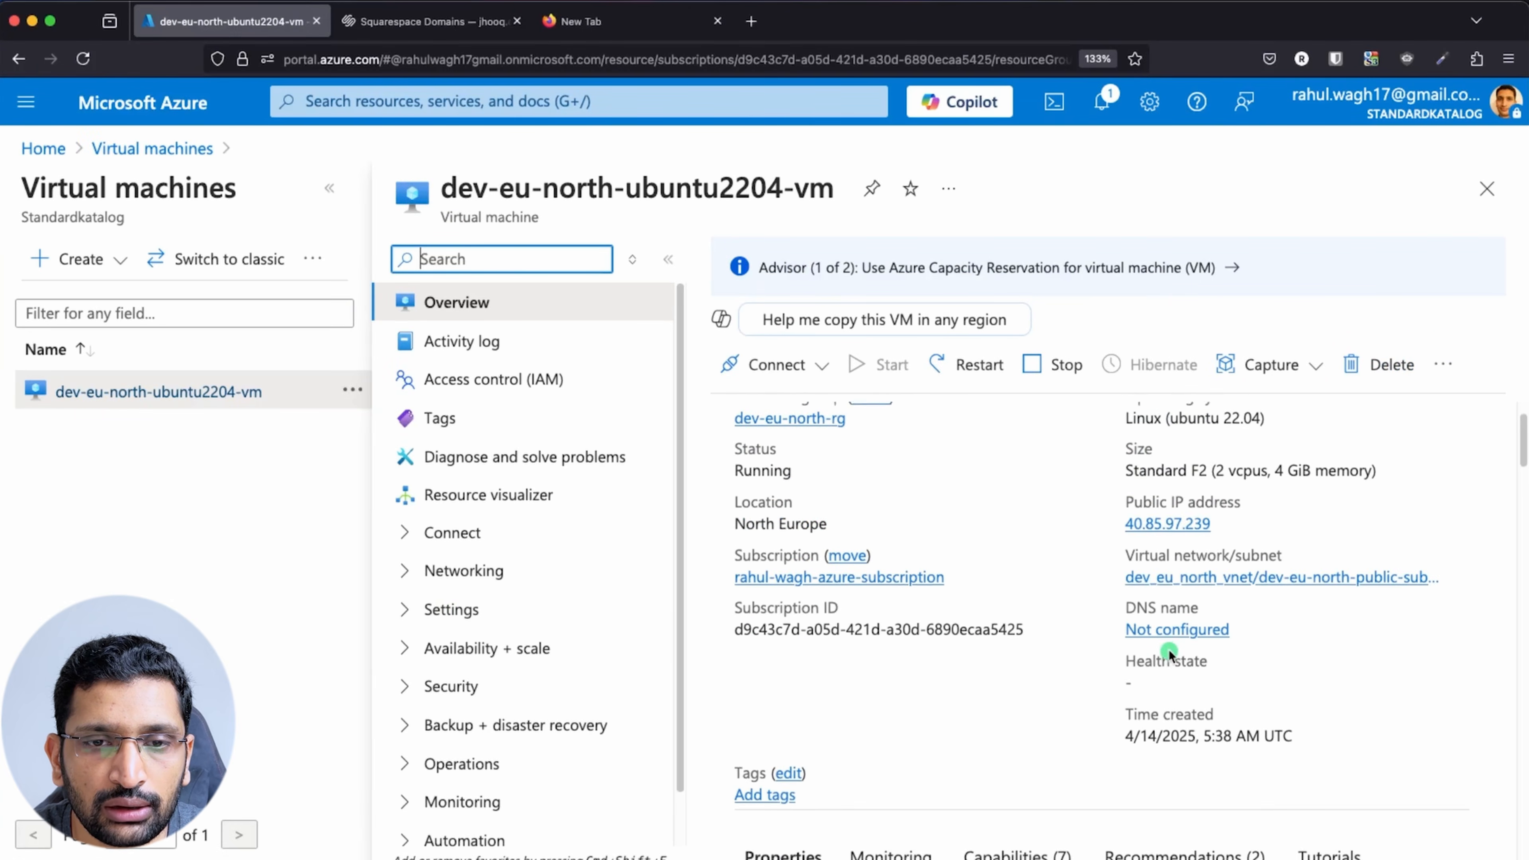
{"action": "scroll", "coordinate": [1168, 653], "scroll_direction": "up", "scroll_amount": 2}
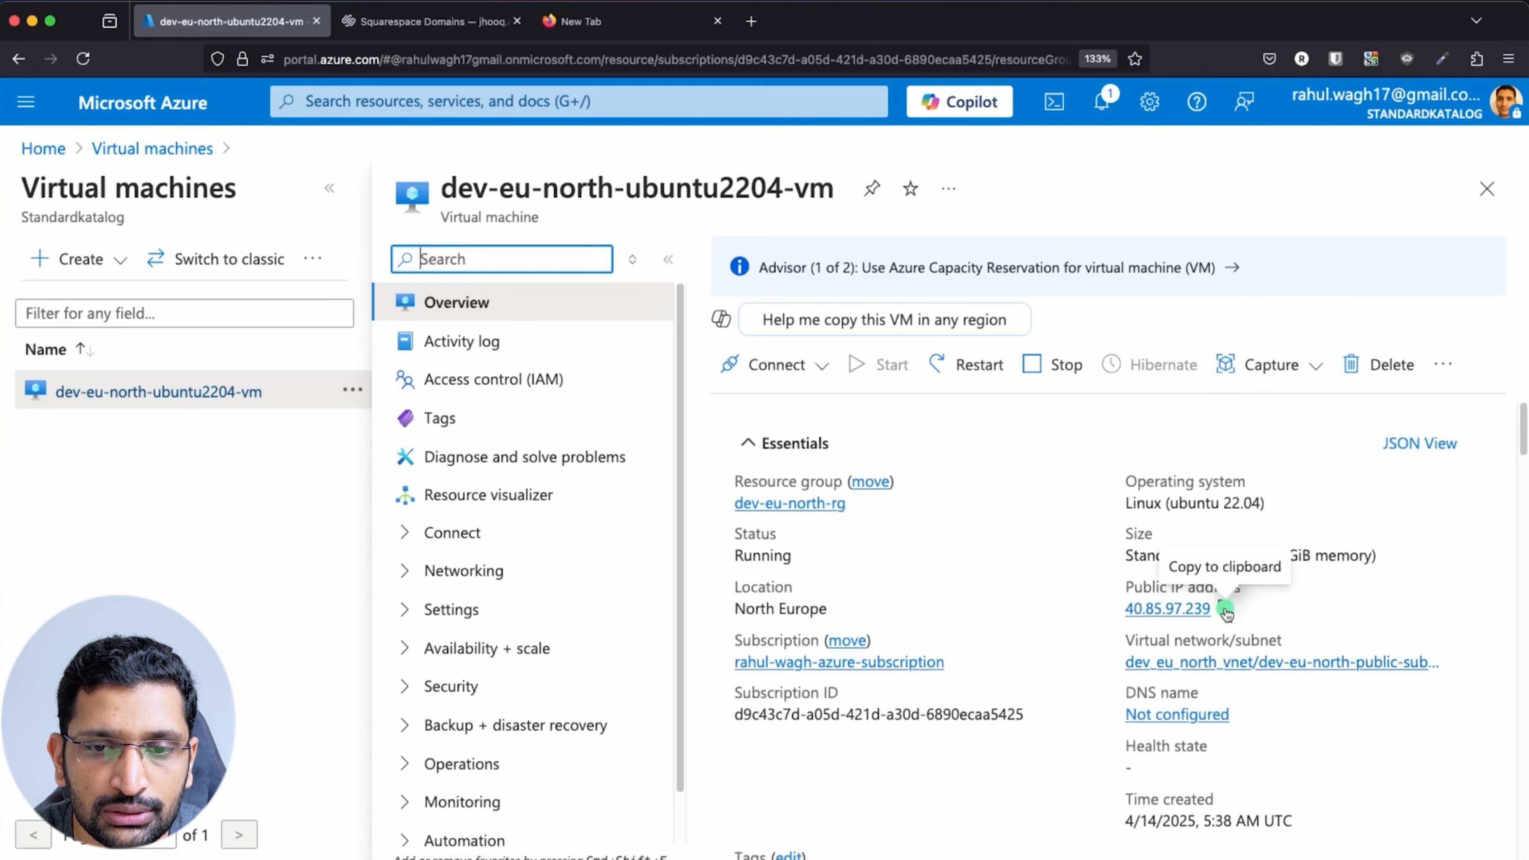
{"action": "left_click", "coordinate": [1225, 611]}
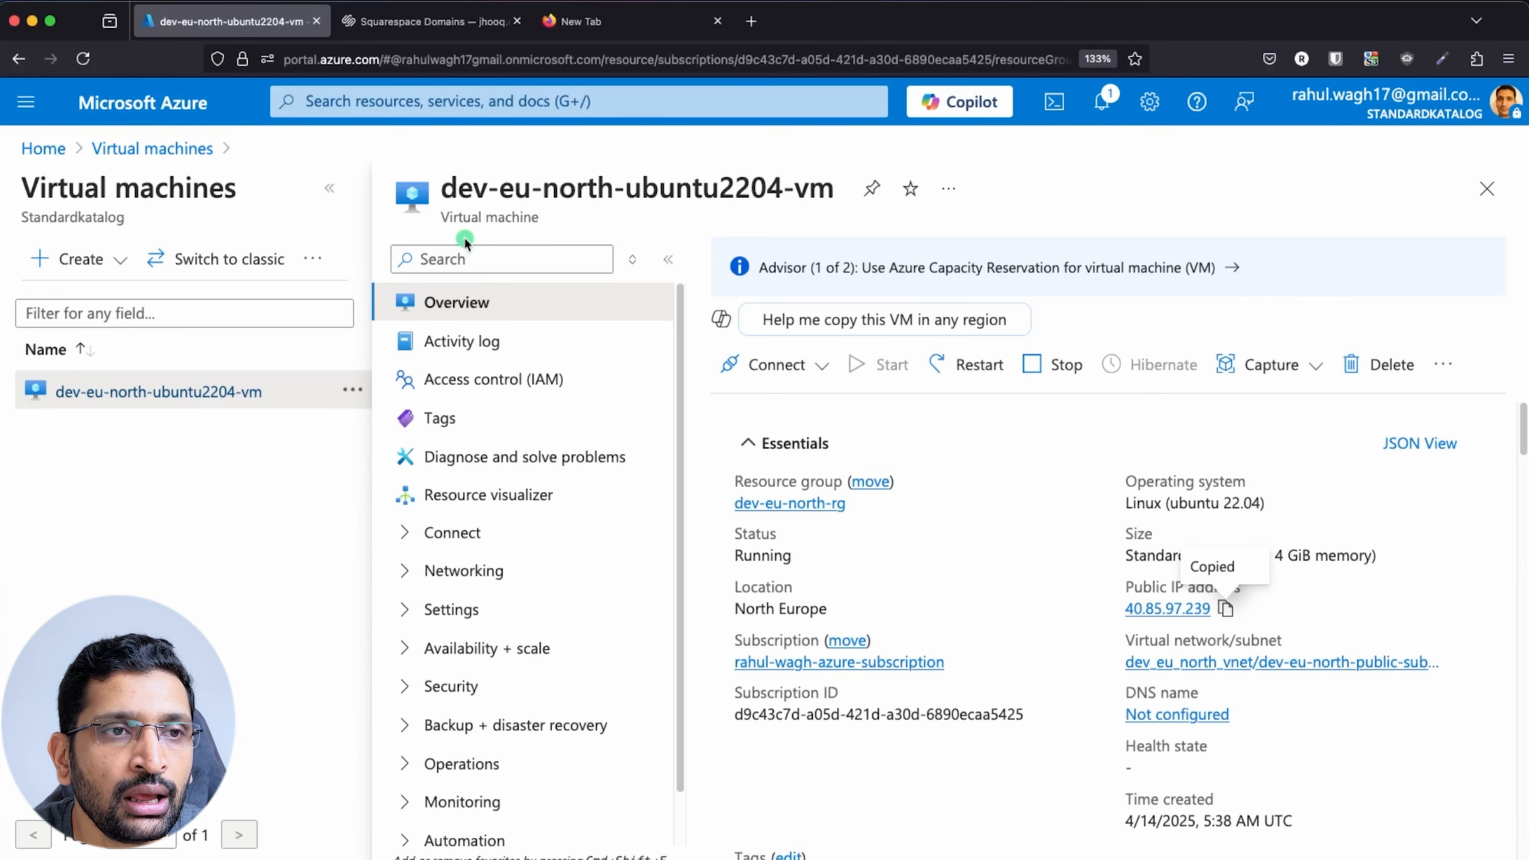
{"action": "left_click", "coordinate": [177, 120]}
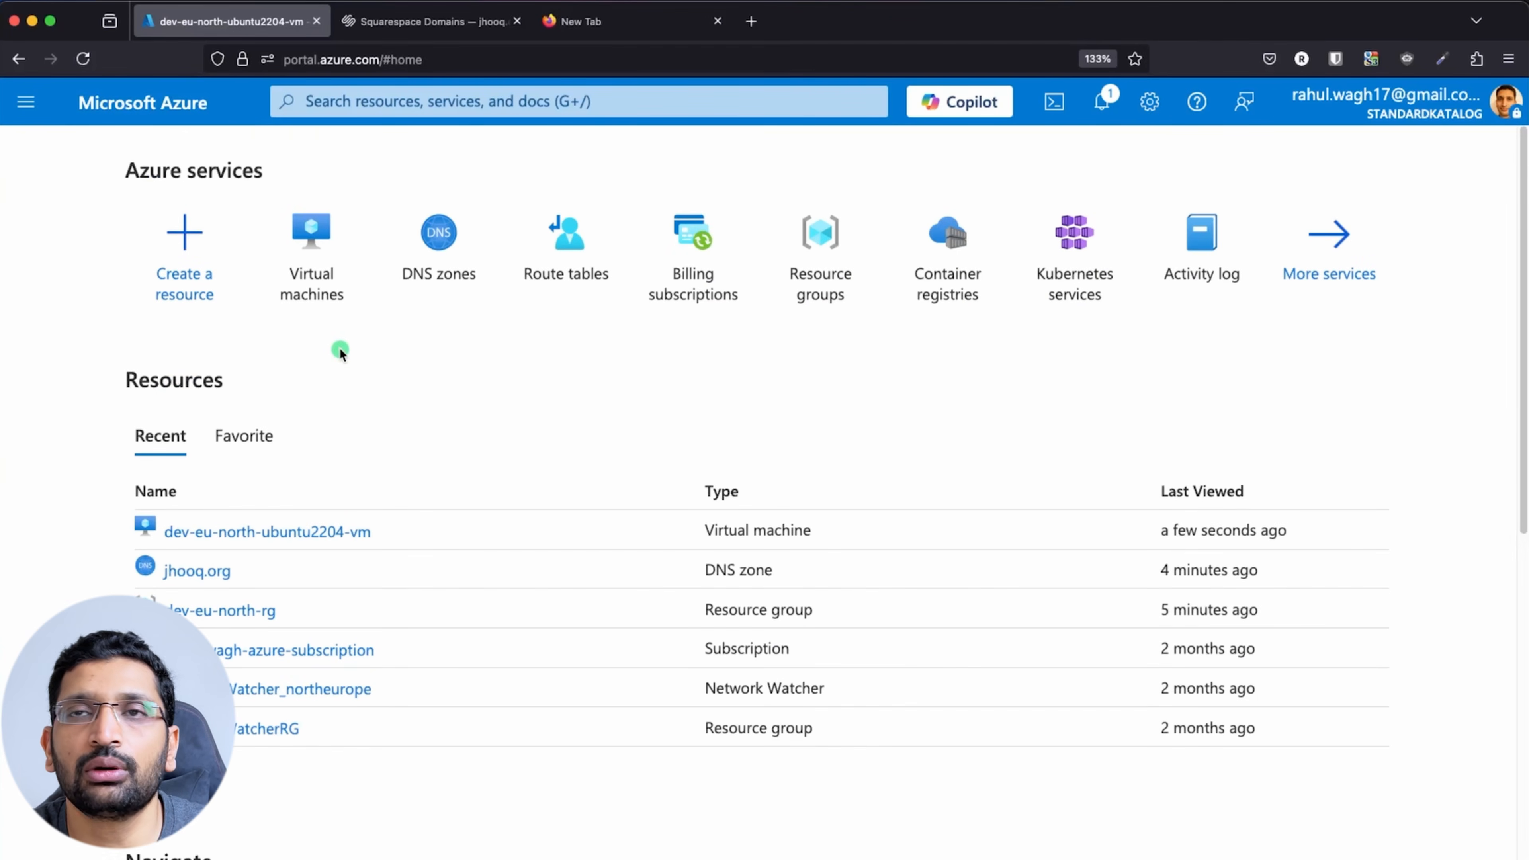
{"action": "left_click", "coordinate": [515, 23]}
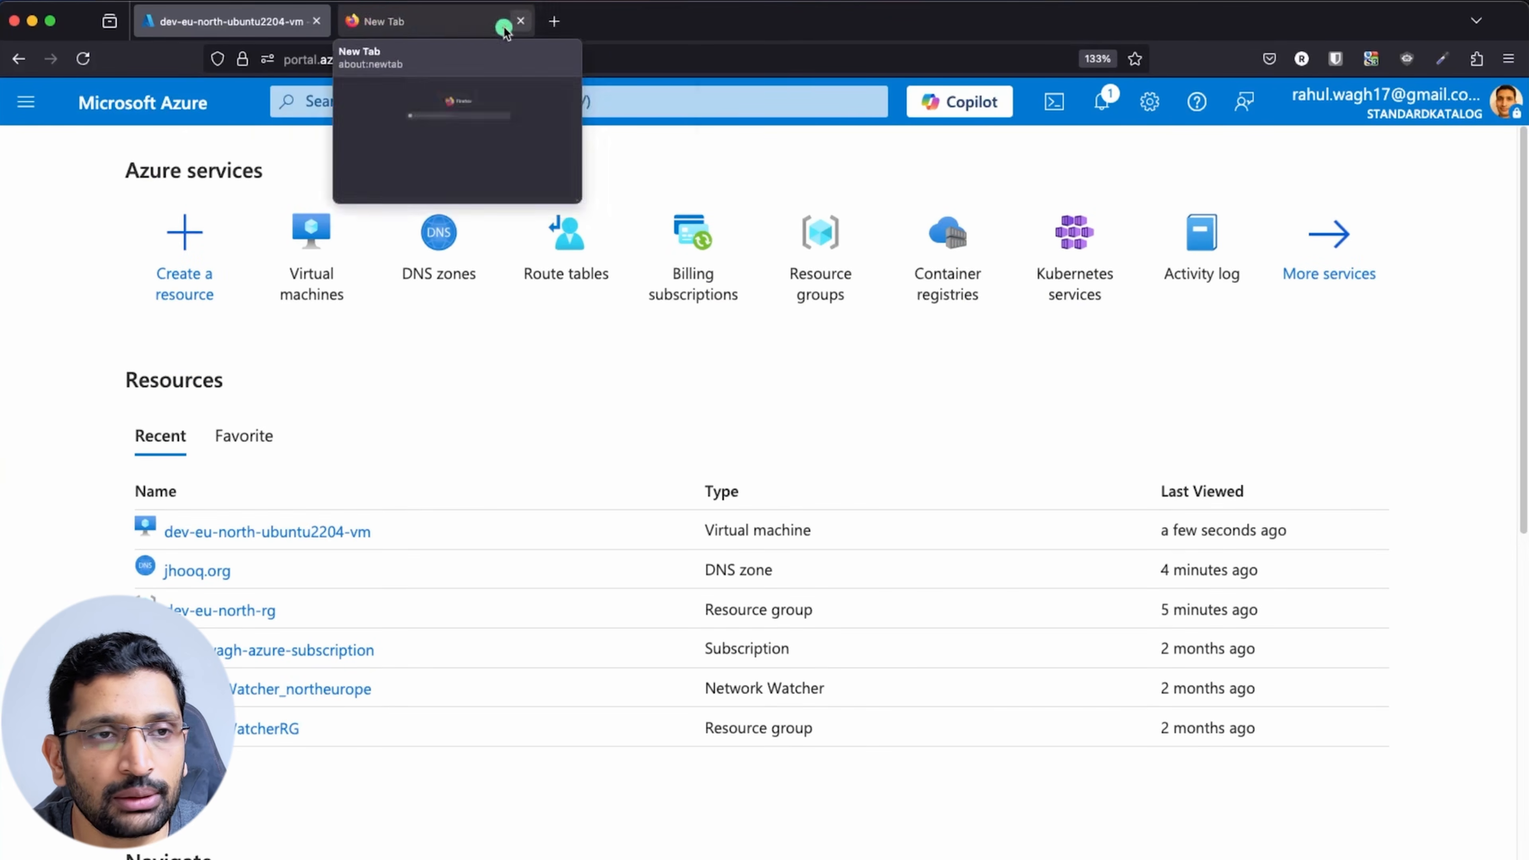
{"action": "left_click", "coordinate": [403, 24]}
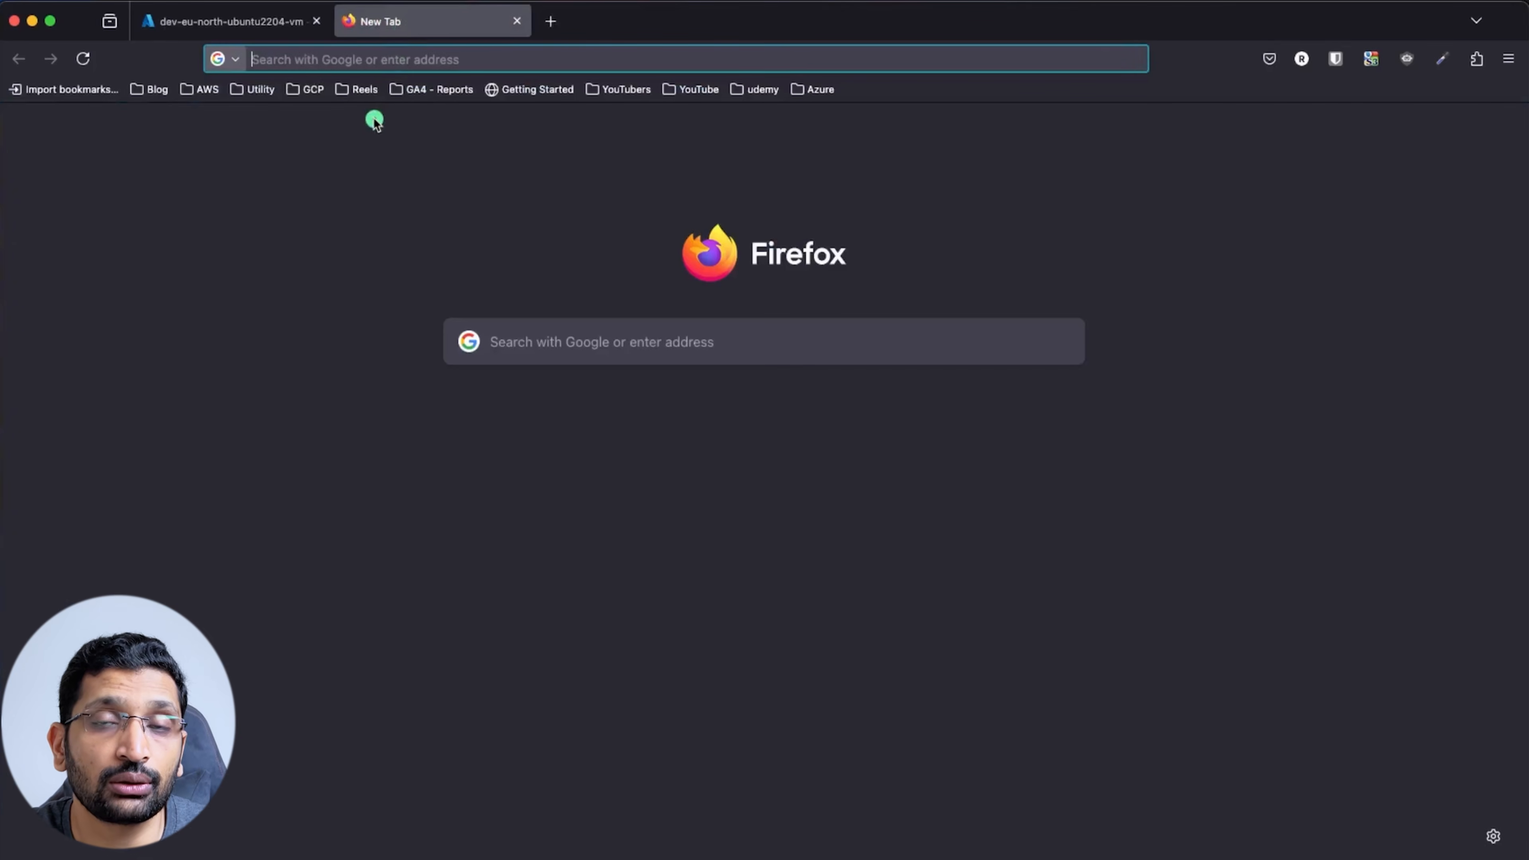
{"action": "left_click", "coordinate": [369, 58]}
{"action": "key", "text": "super+v"}
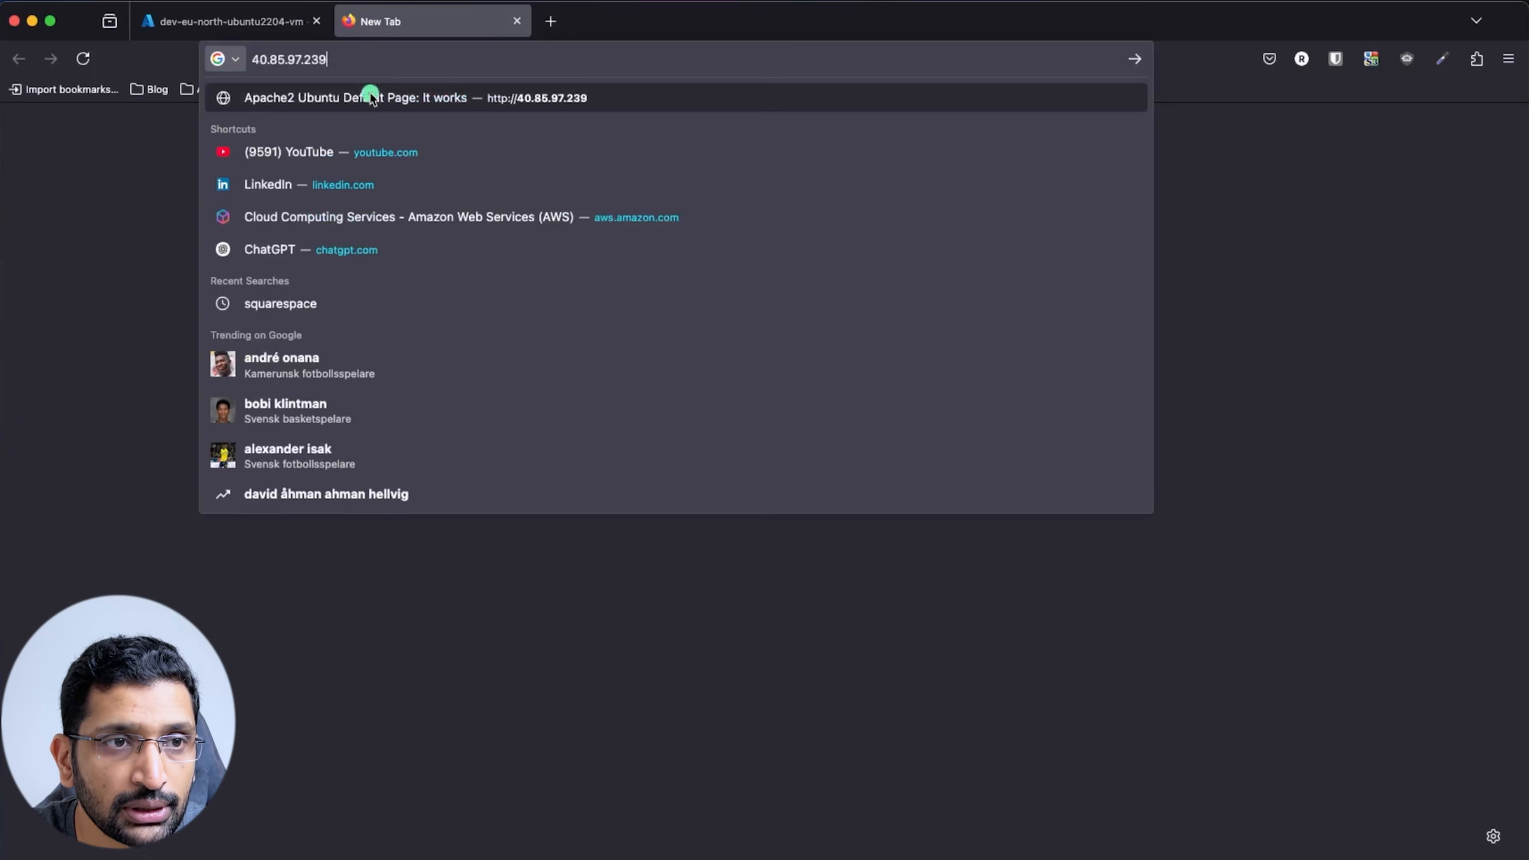
{"action": "key", "text": "Return"}
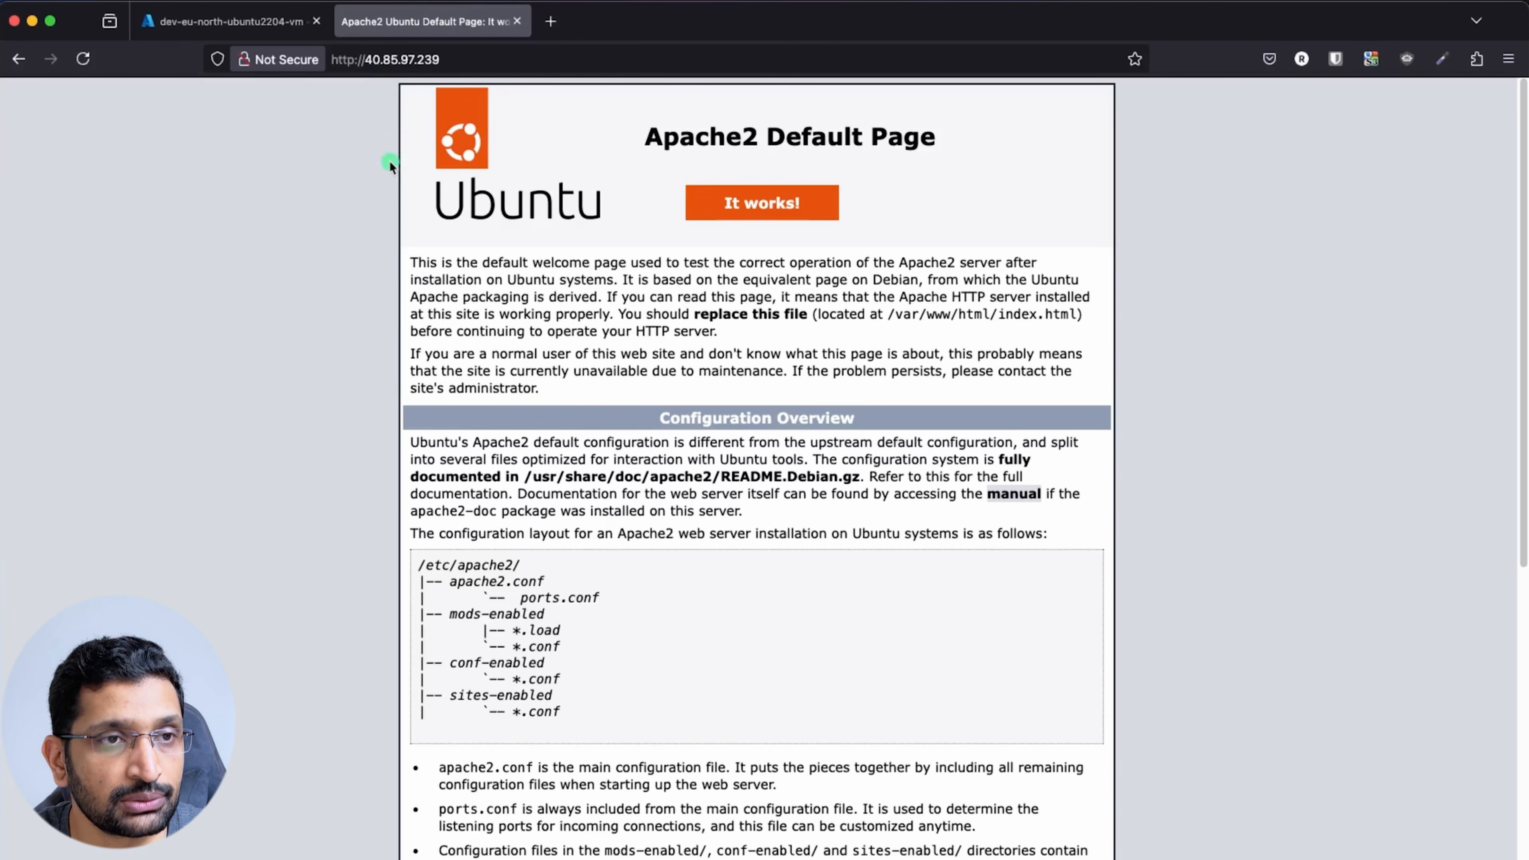
{"action": "left_click_drag", "start_coordinate": [462, 62], "coordinate": [364, 61]}
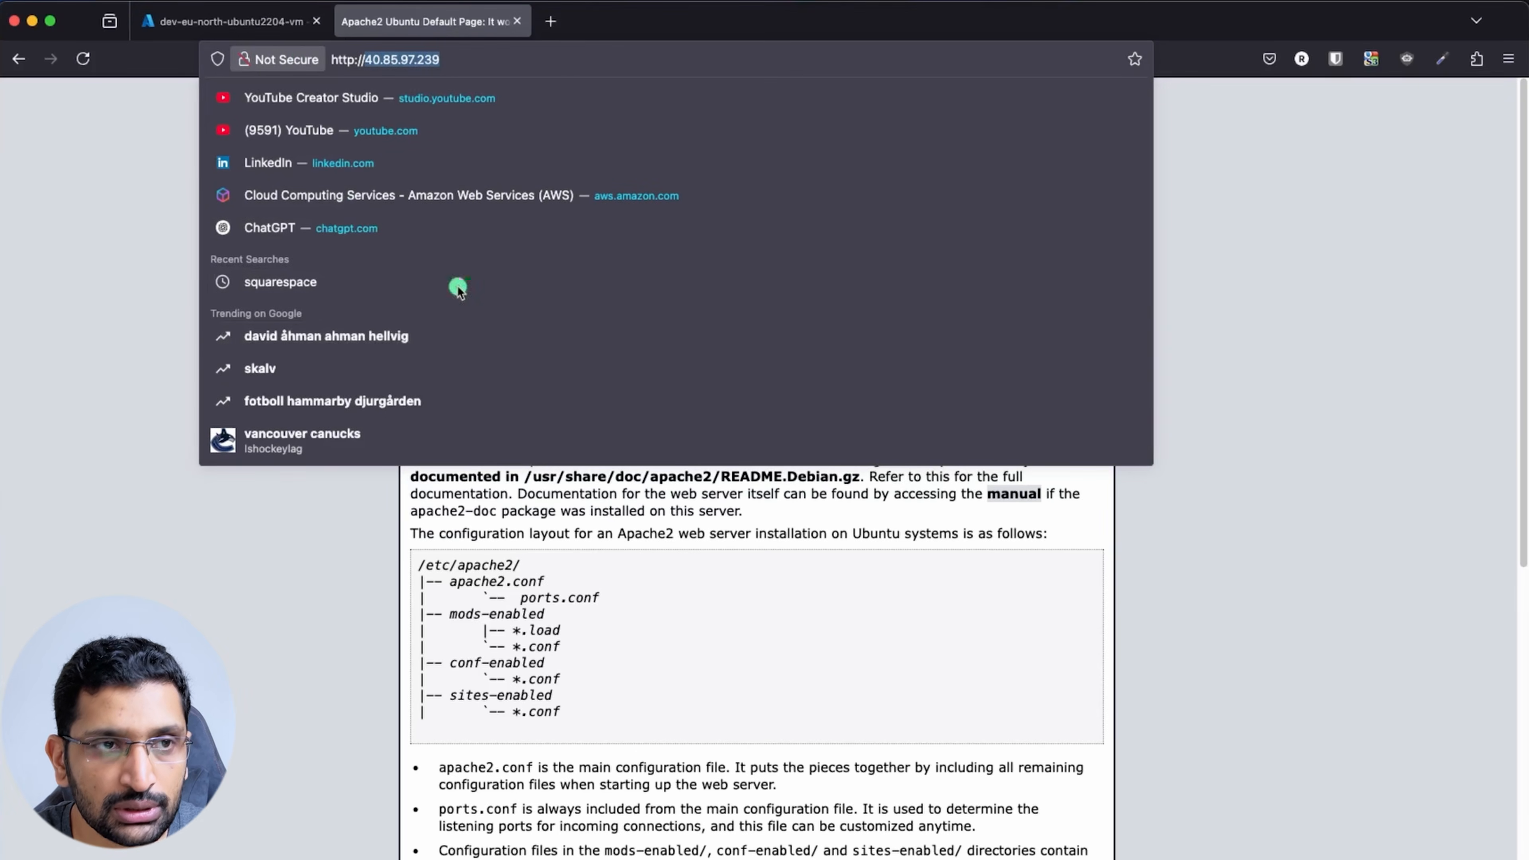
{"action": "left_click", "coordinate": [232, 21]}
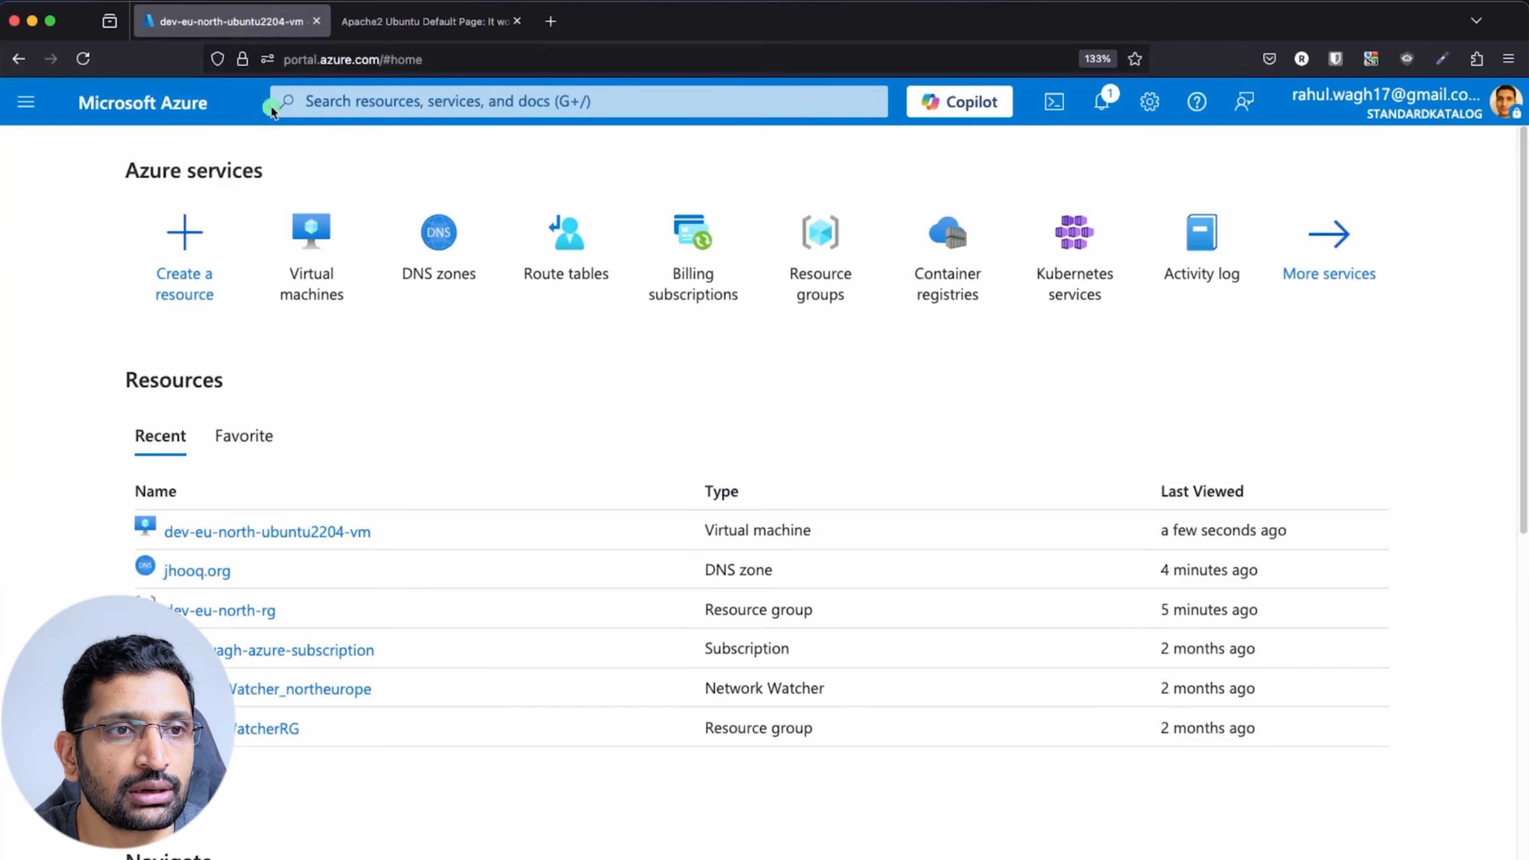
Open the jhooq.org DNS zone's record sets and start adding a new record set
{"action": "left_click", "coordinate": [439, 237]}
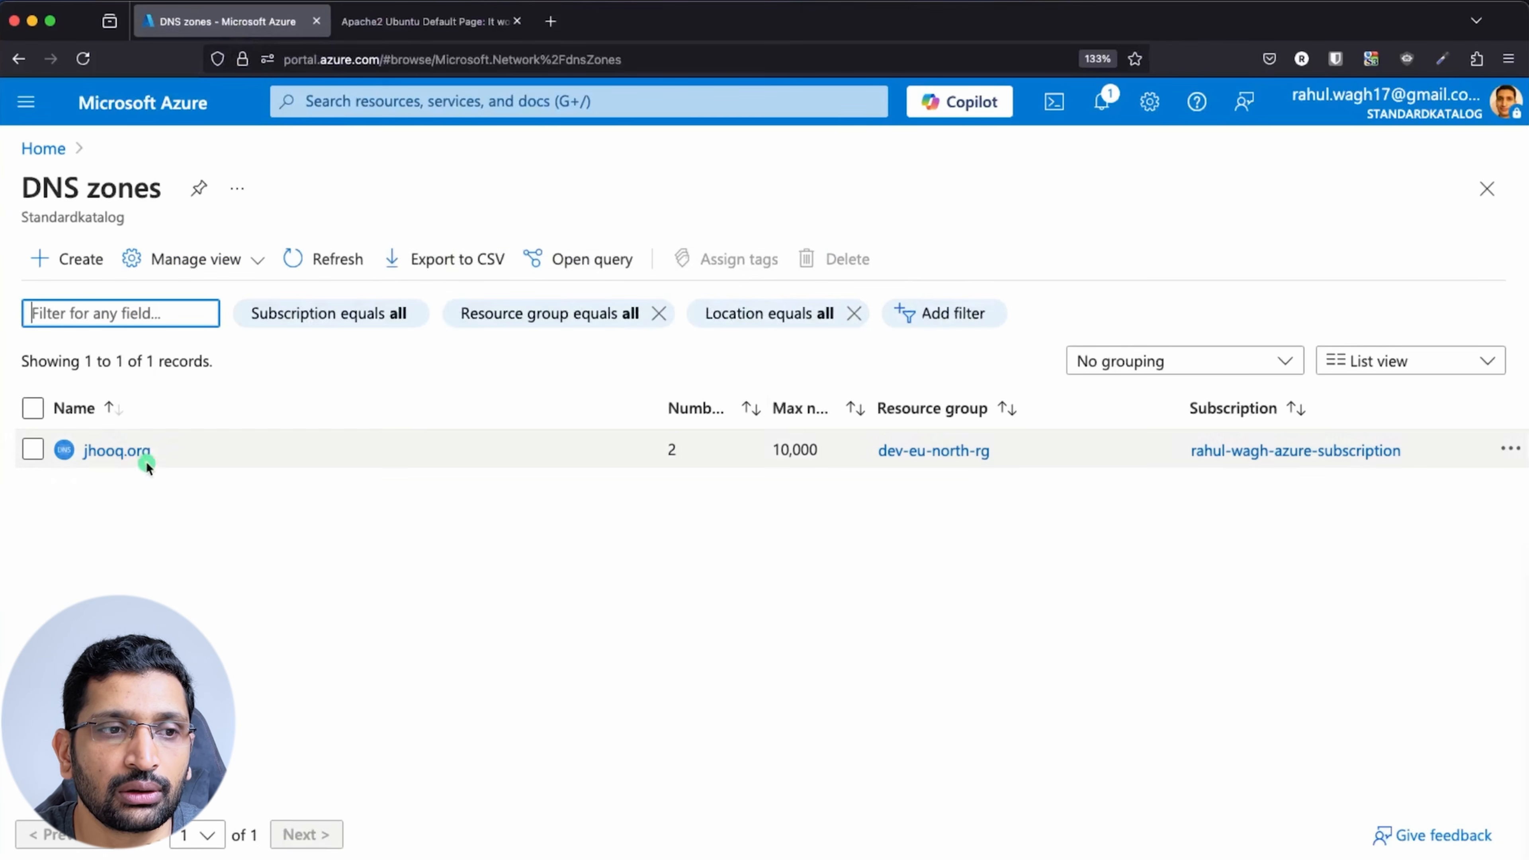
{"action": "left_click", "coordinate": [135, 450]}
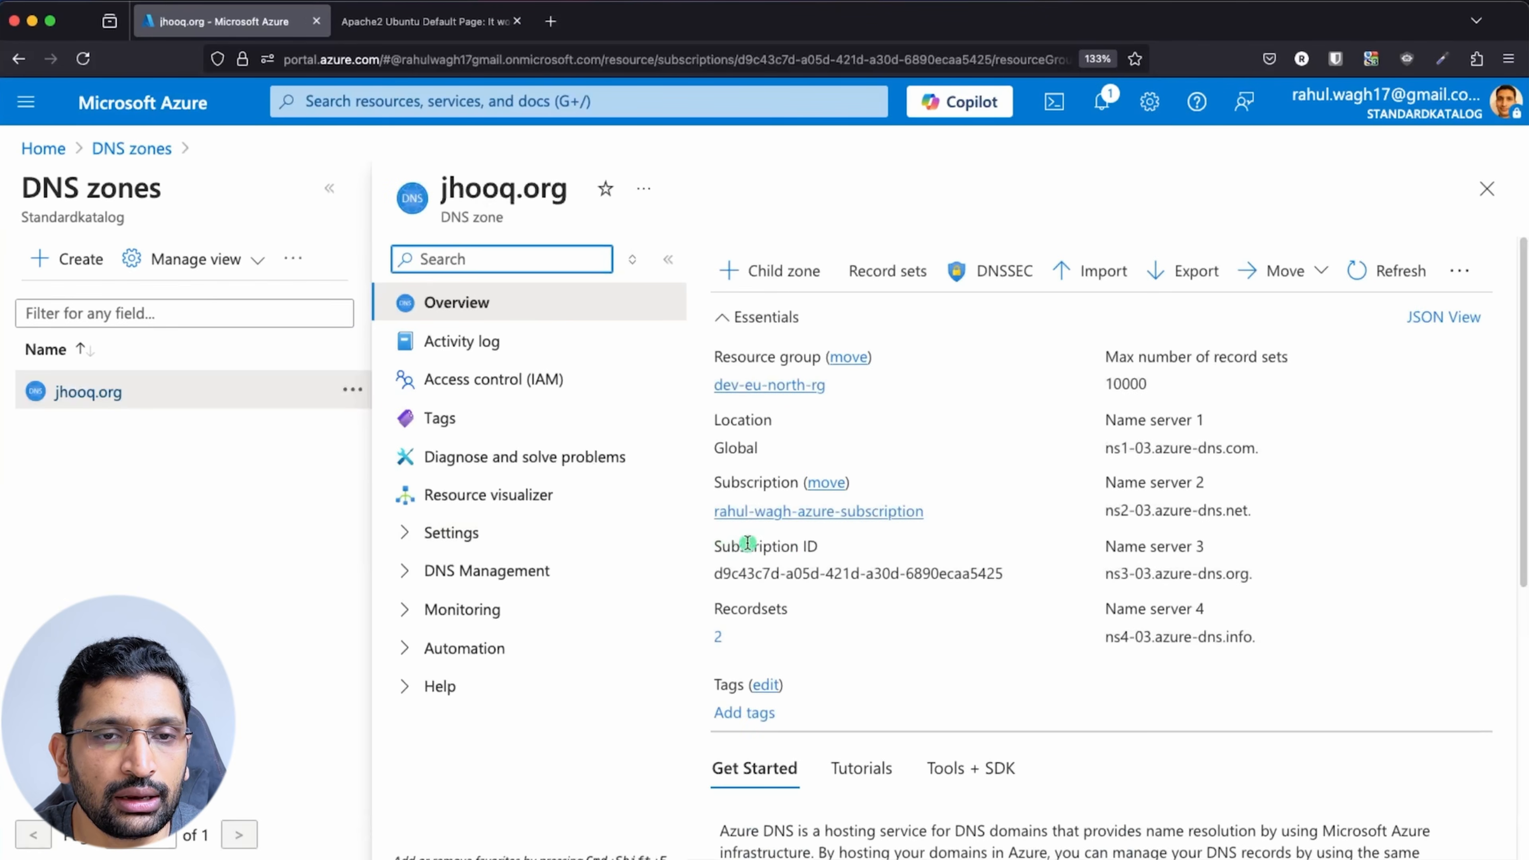
{"action": "left_click", "coordinate": [897, 272]}
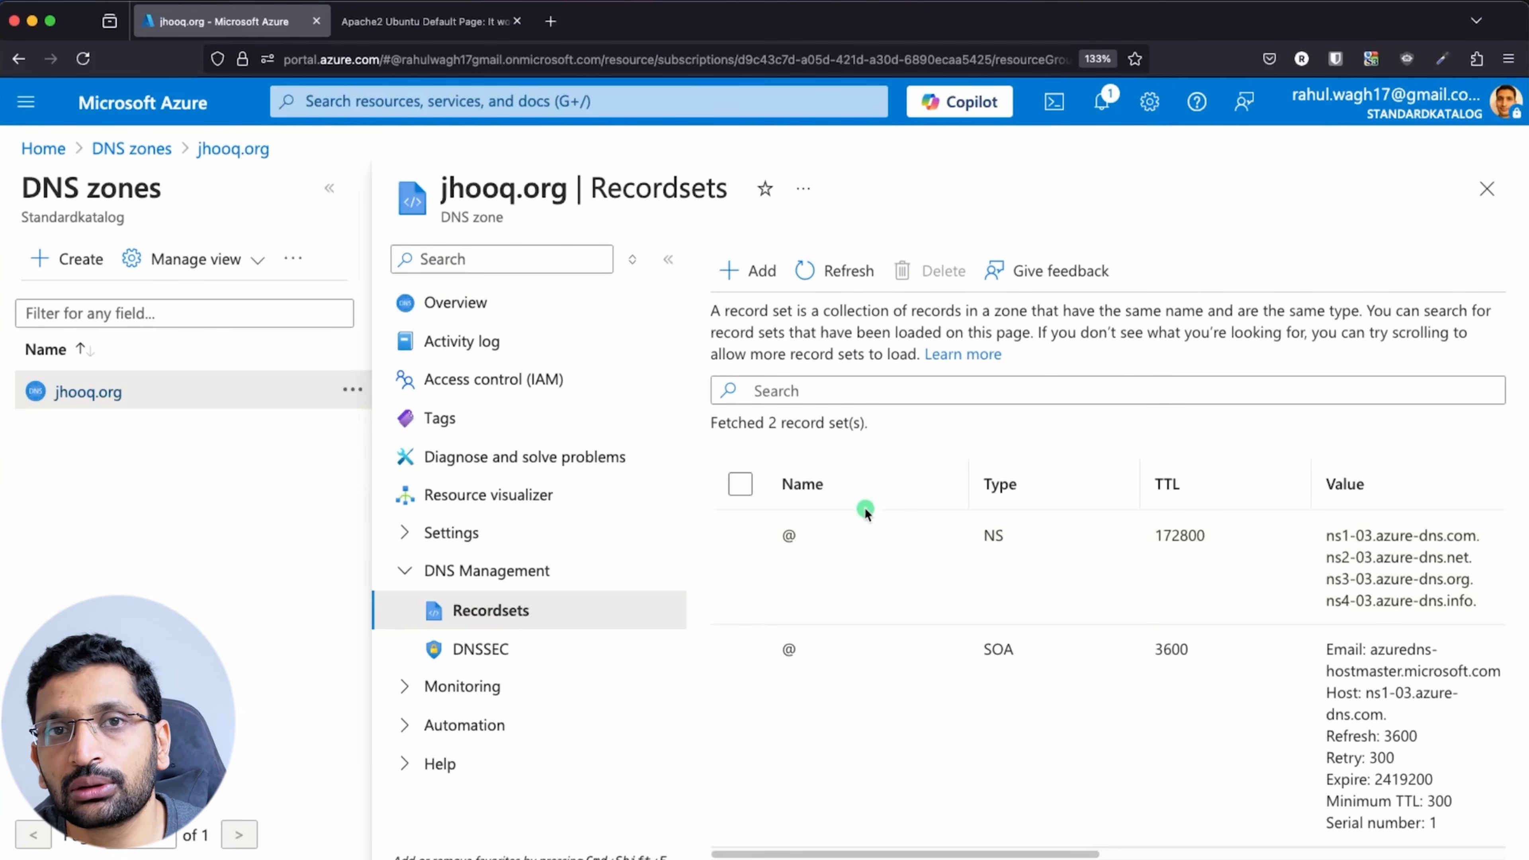
{"action": "left_click", "coordinate": [757, 272]}
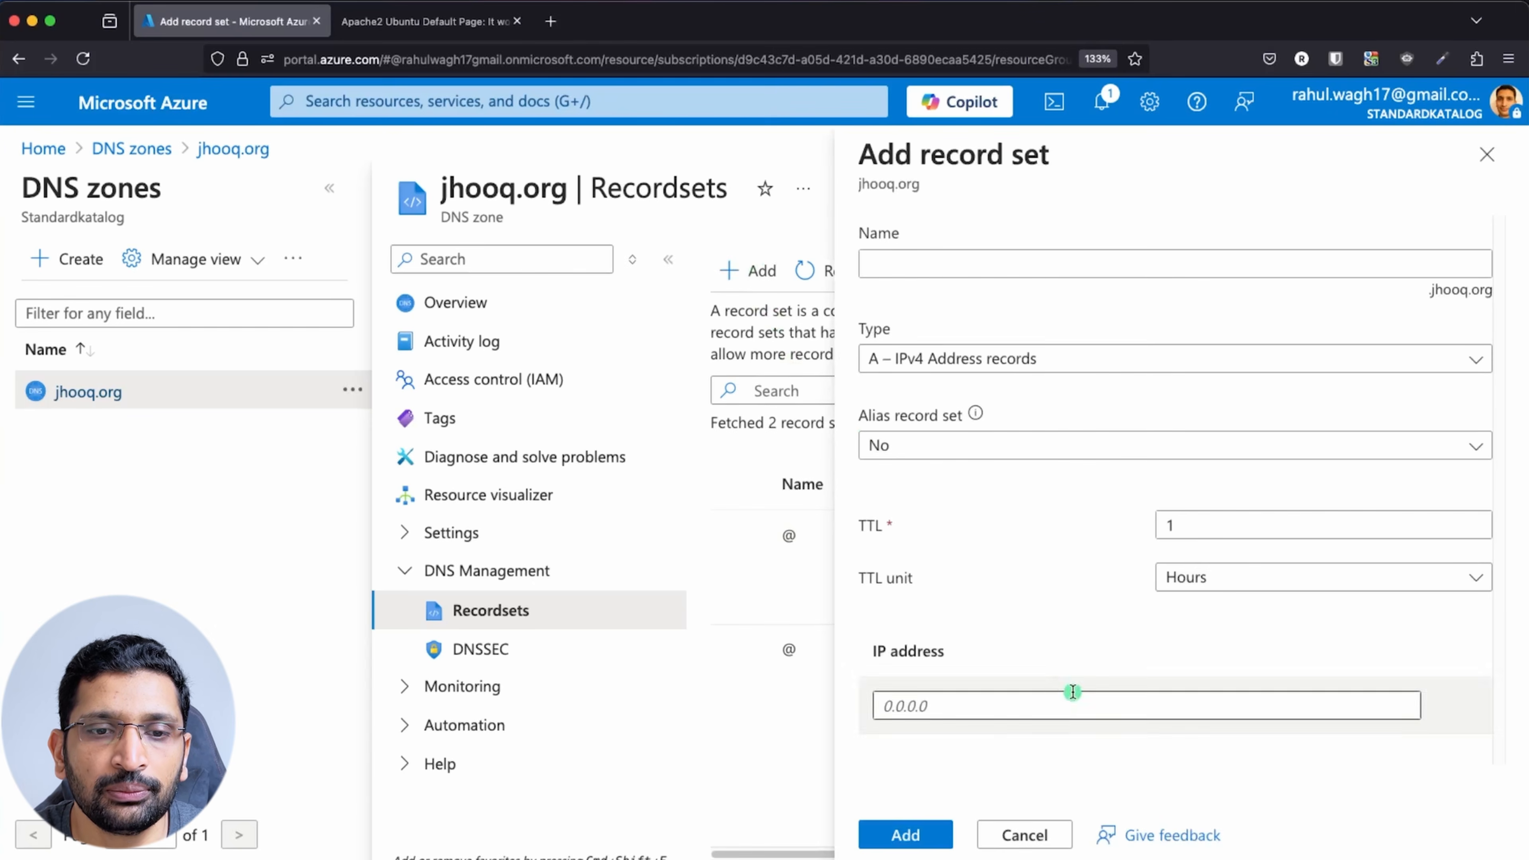
Add A record 'apache2' pointing to 40.85.97.239 with TTL 30 Seconds, then highlight it
{"action": "left_click", "coordinate": [925, 274]}
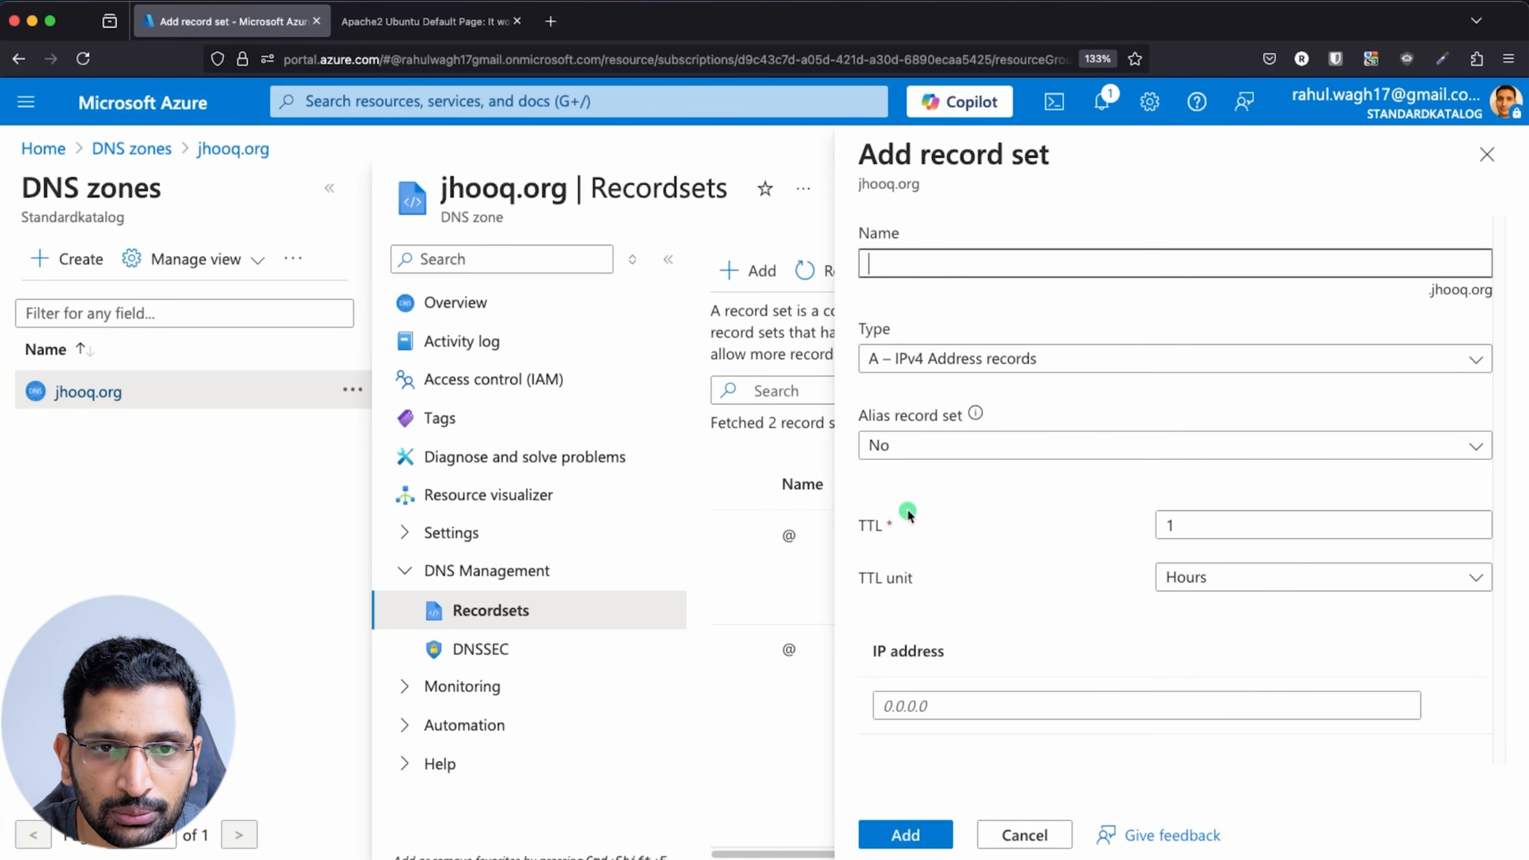
{"action": "type", "text": "apache2"}
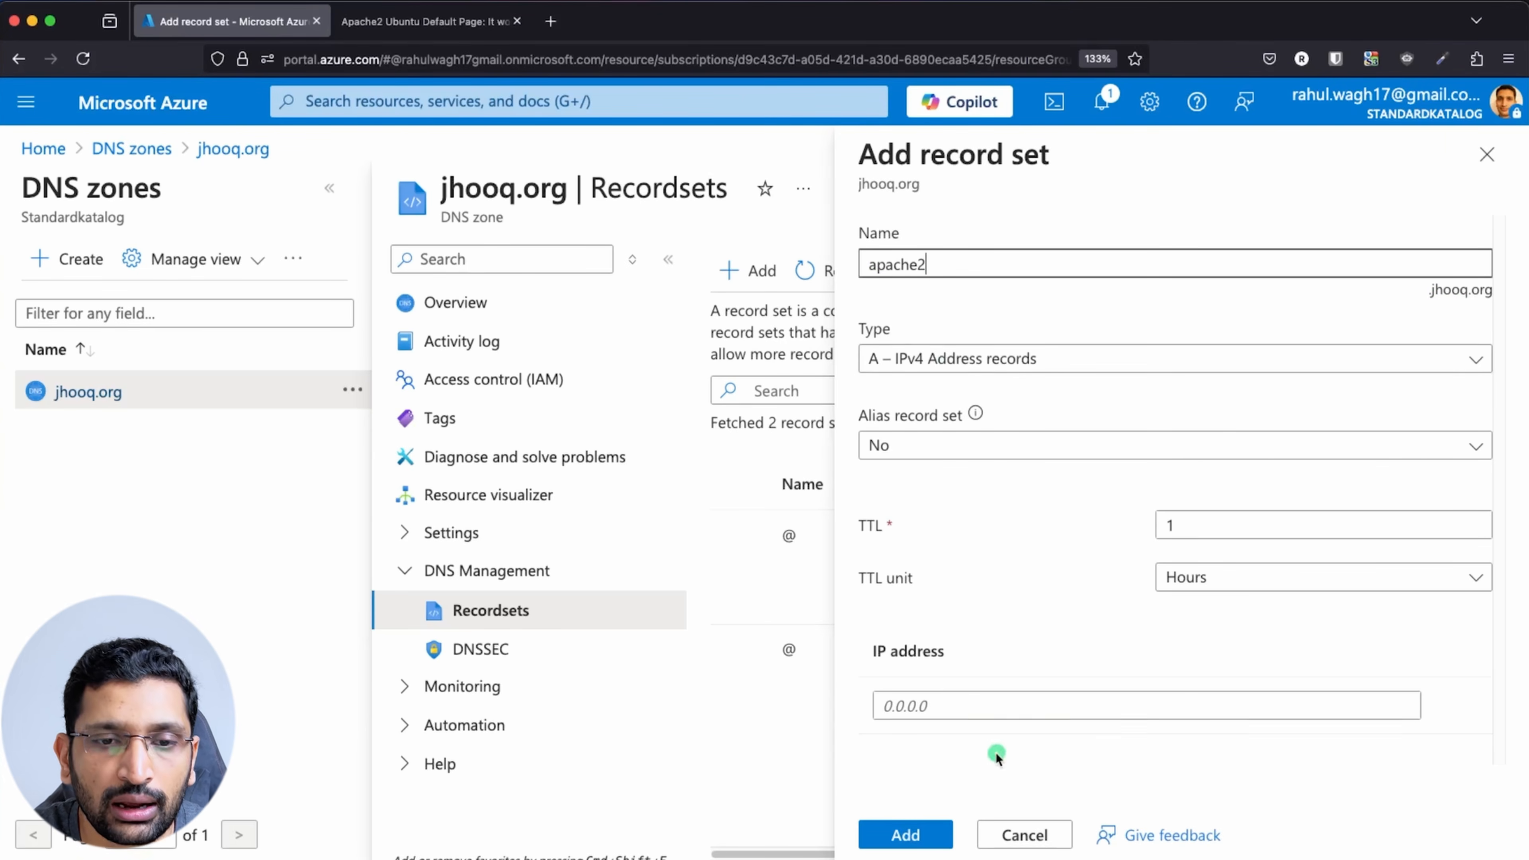
{"action": "left_click", "coordinate": [952, 707]}
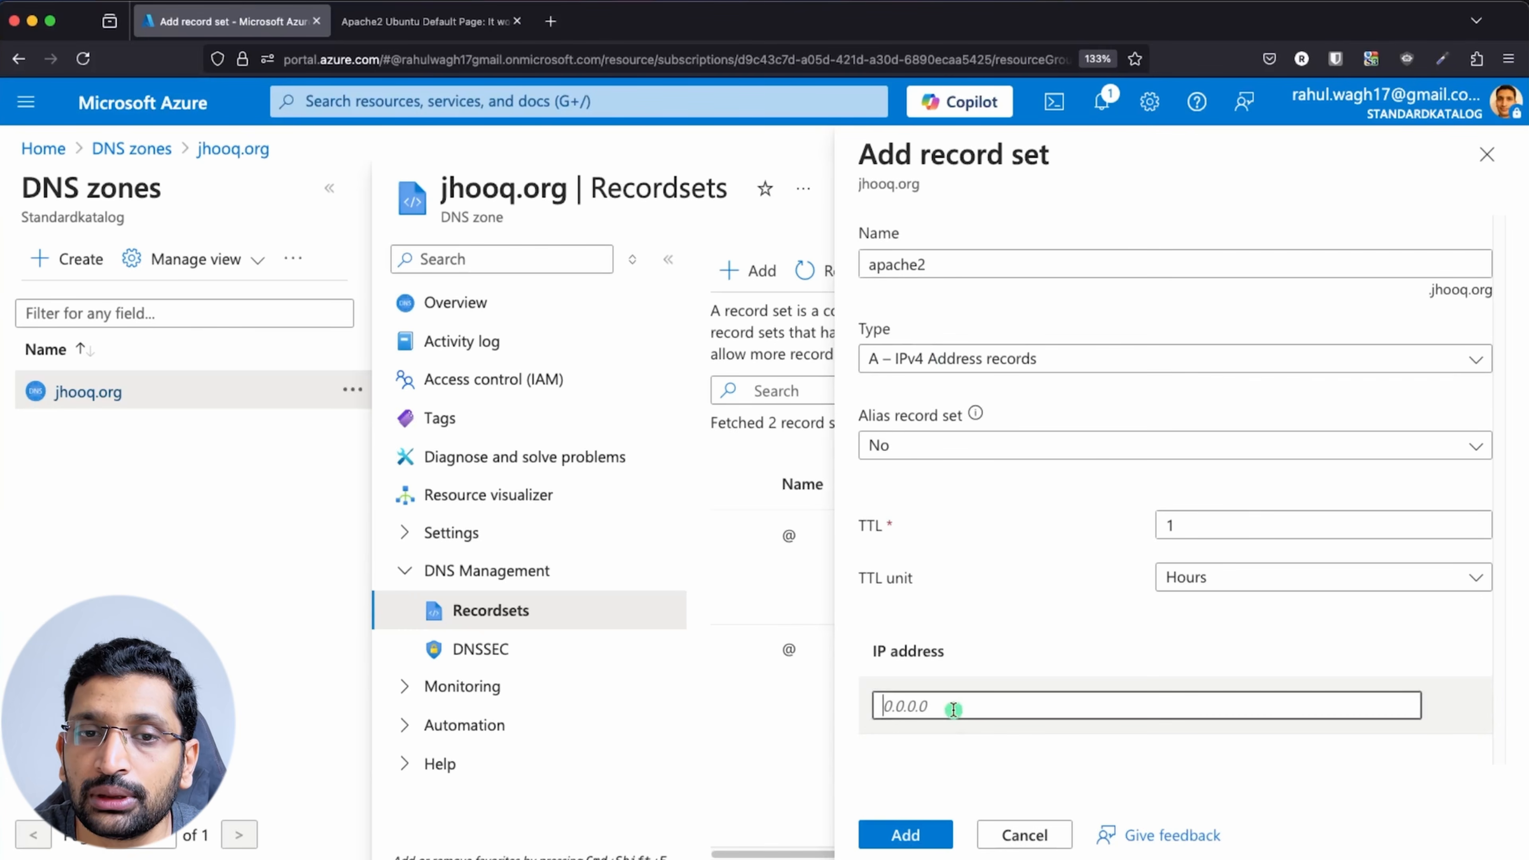
{"action": "key", "text": "super+v"}
{"action": "scroll", "coordinate": [1153, 642], "scroll_direction": "down", "scroll_amount": 1}
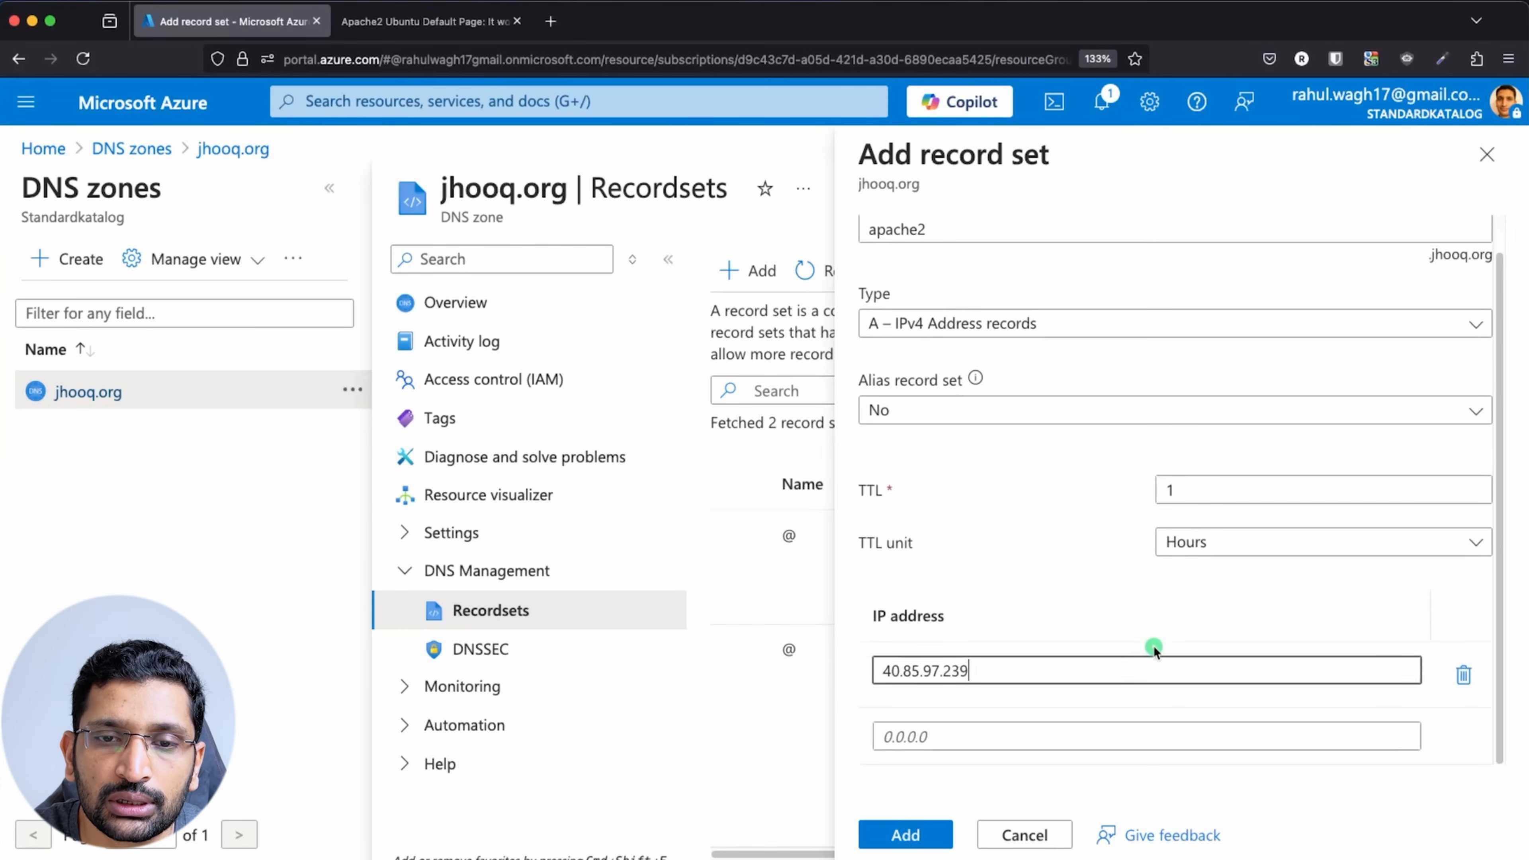
{"action": "double_click", "coordinate": [1213, 485]}
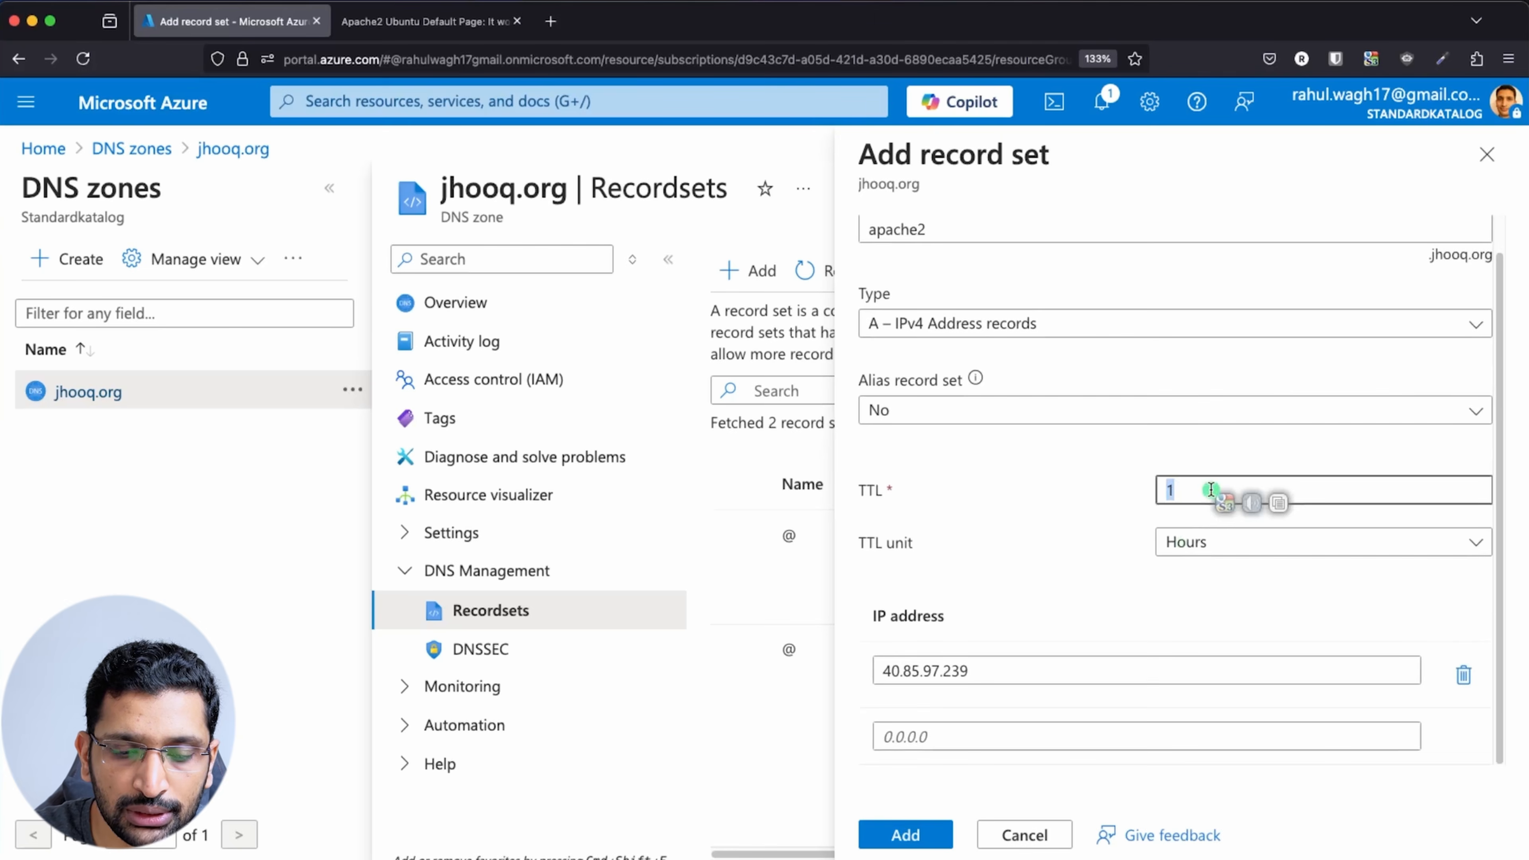
{"action": "type", "text": "30"}
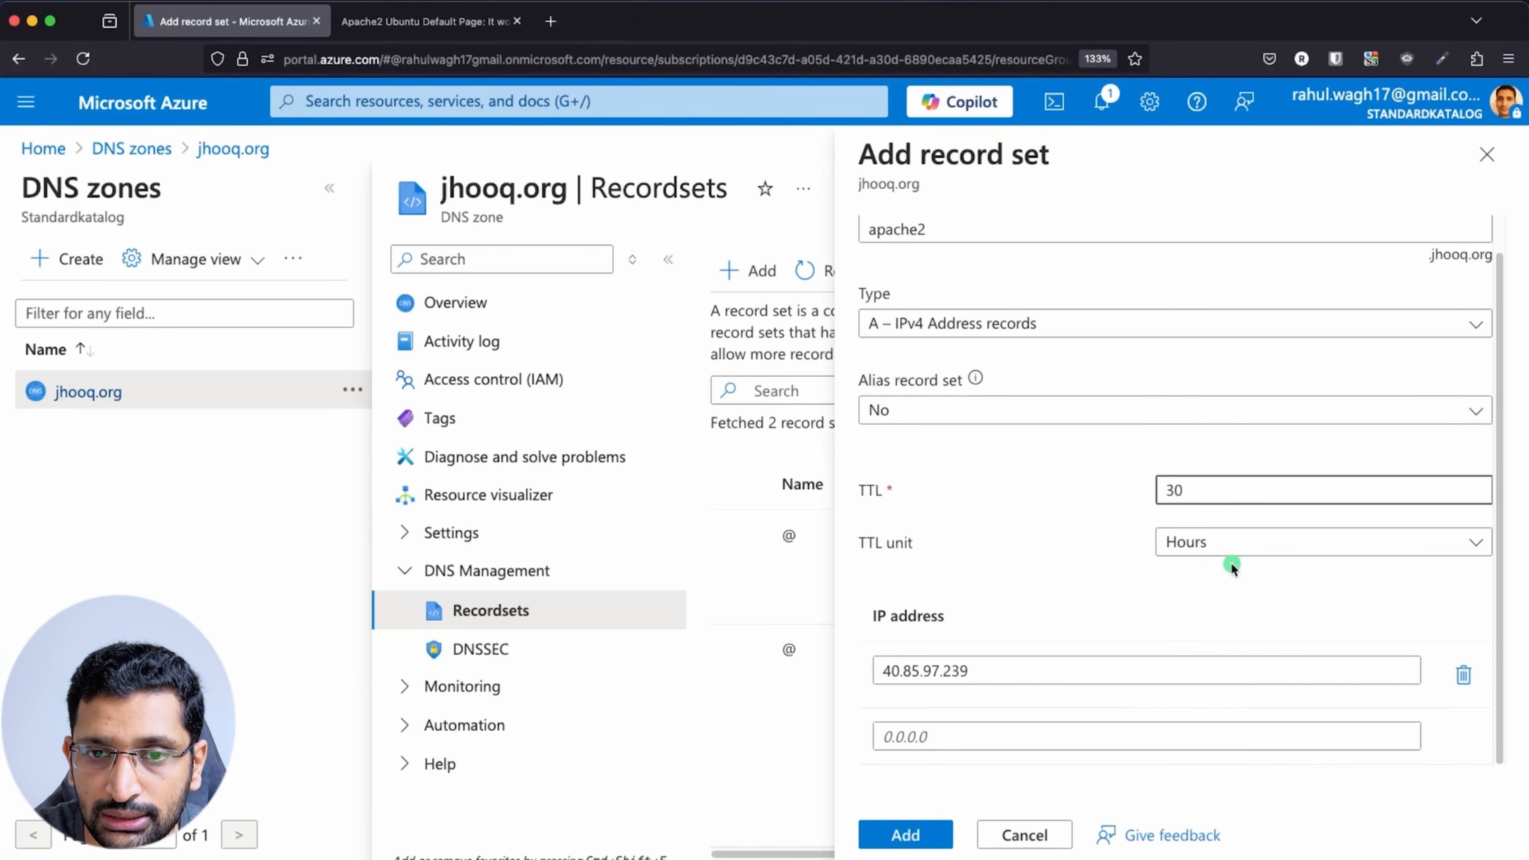
{"action": "left_click", "coordinate": [1234, 542]}
{"action": "left_click", "coordinate": [1237, 573]}
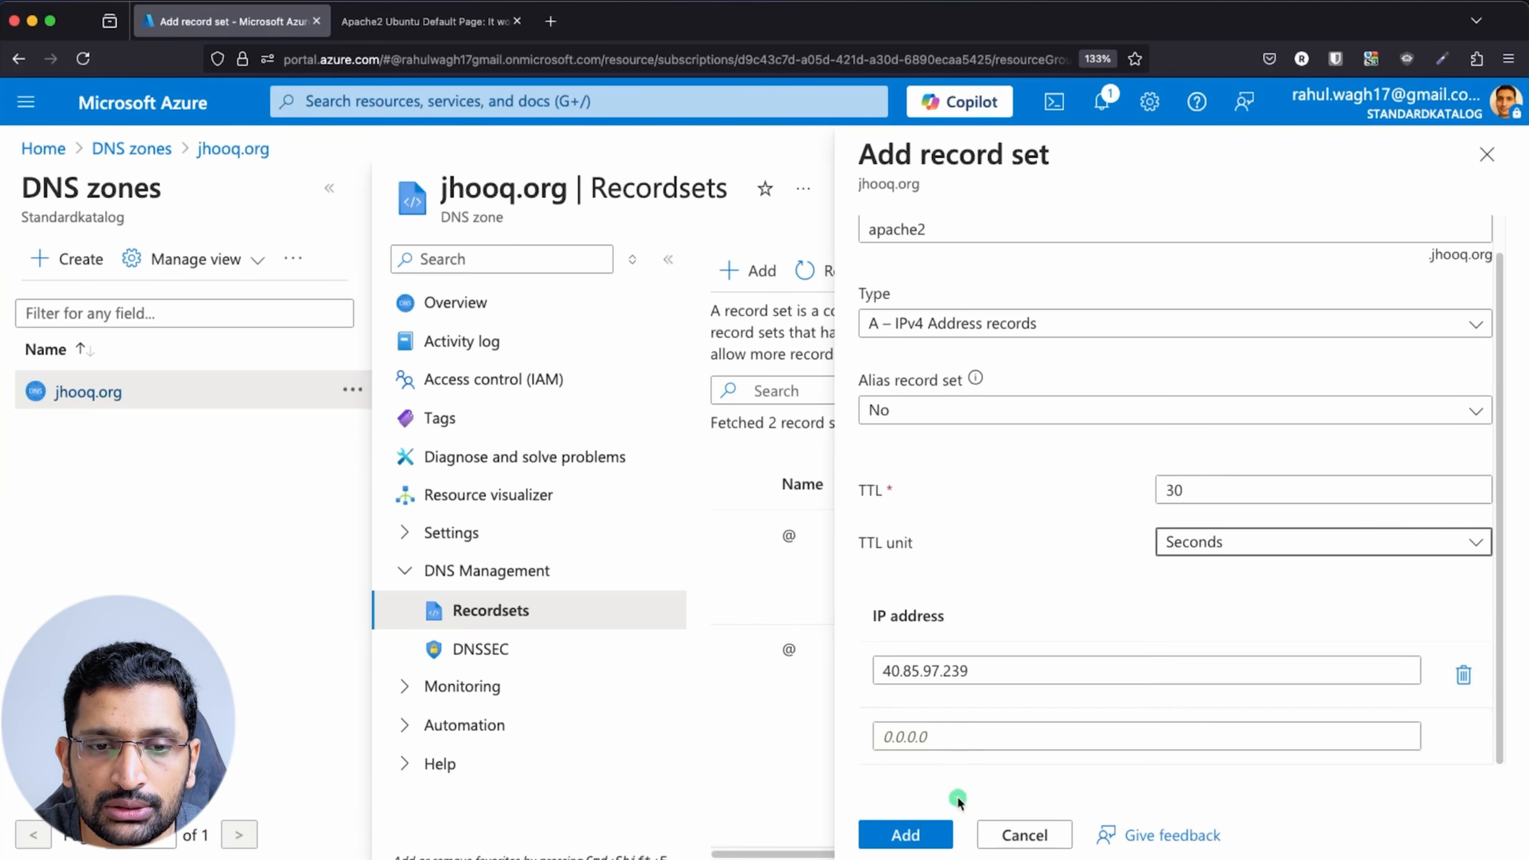
{"action": "left_click", "coordinate": [920, 836]}
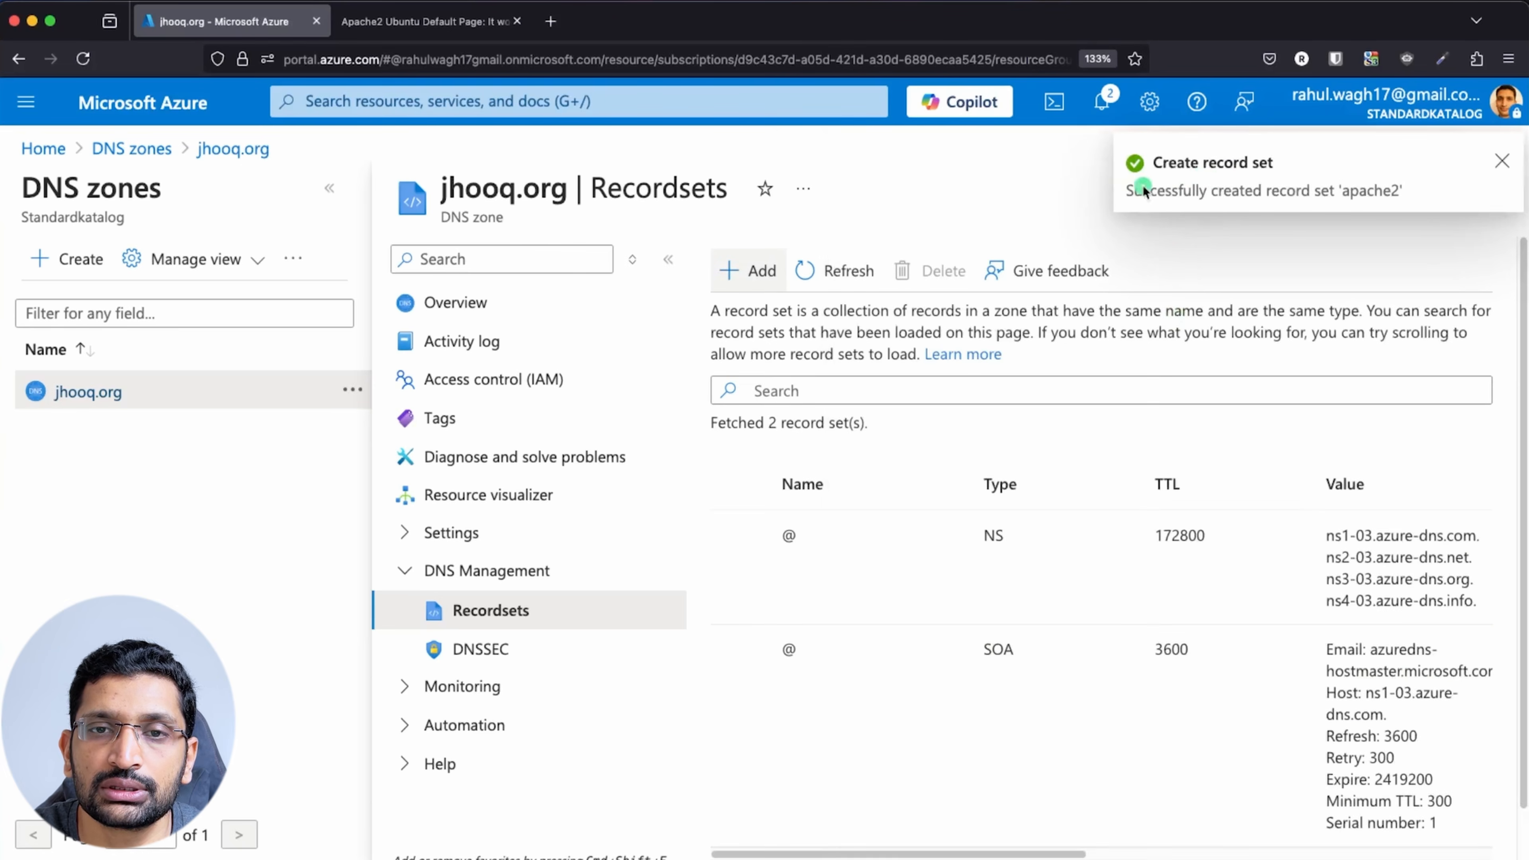
{"action": "scroll", "coordinate": [987, 527], "scroll_direction": "down", "scroll_amount": 1}
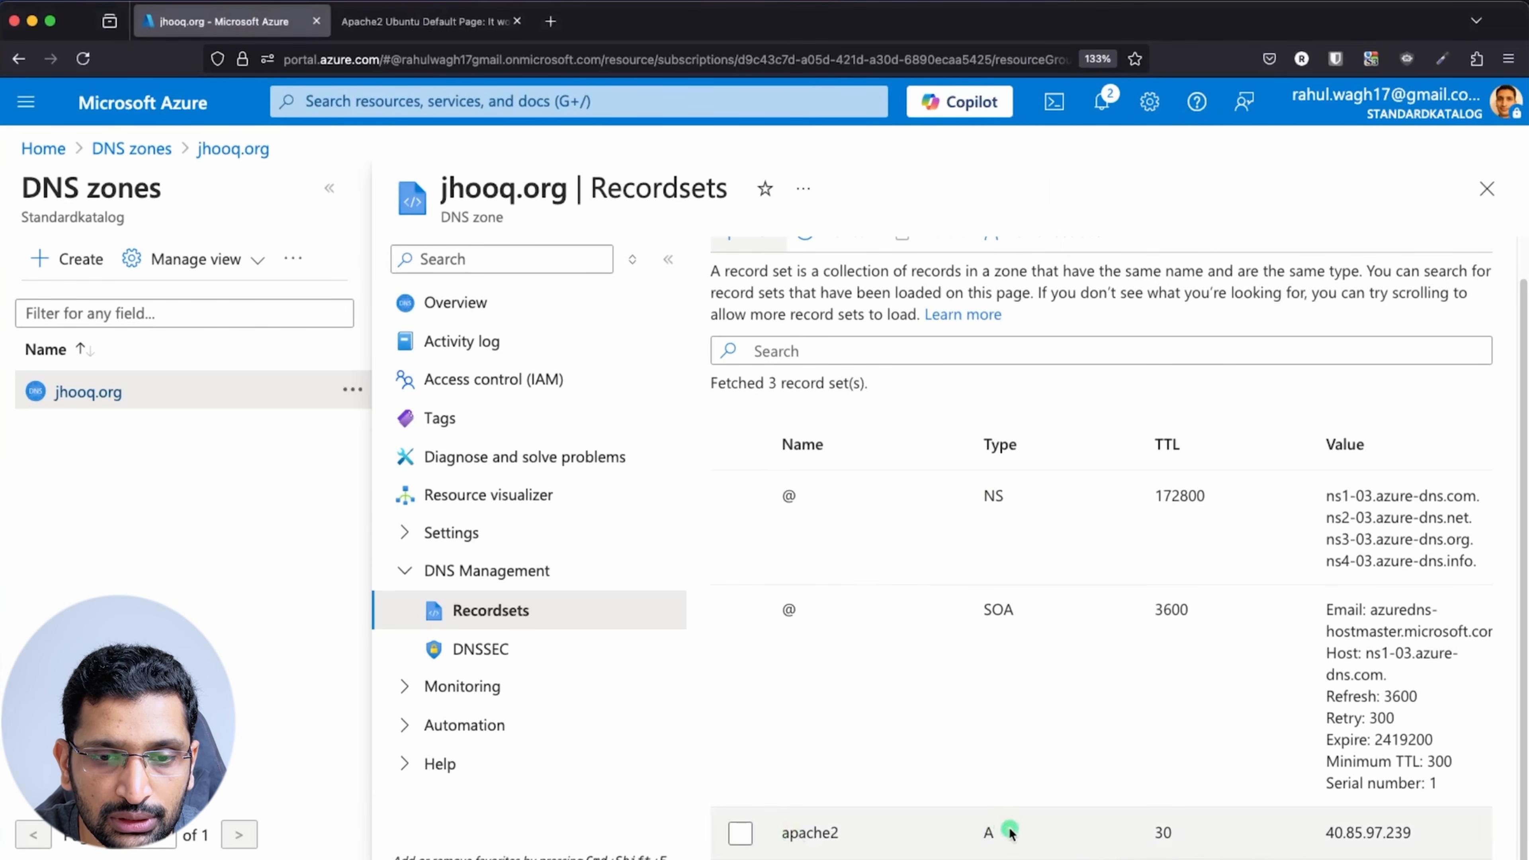
{"action": "left_click_drag", "start_coordinate": [1415, 834], "coordinate": [1314, 836]}
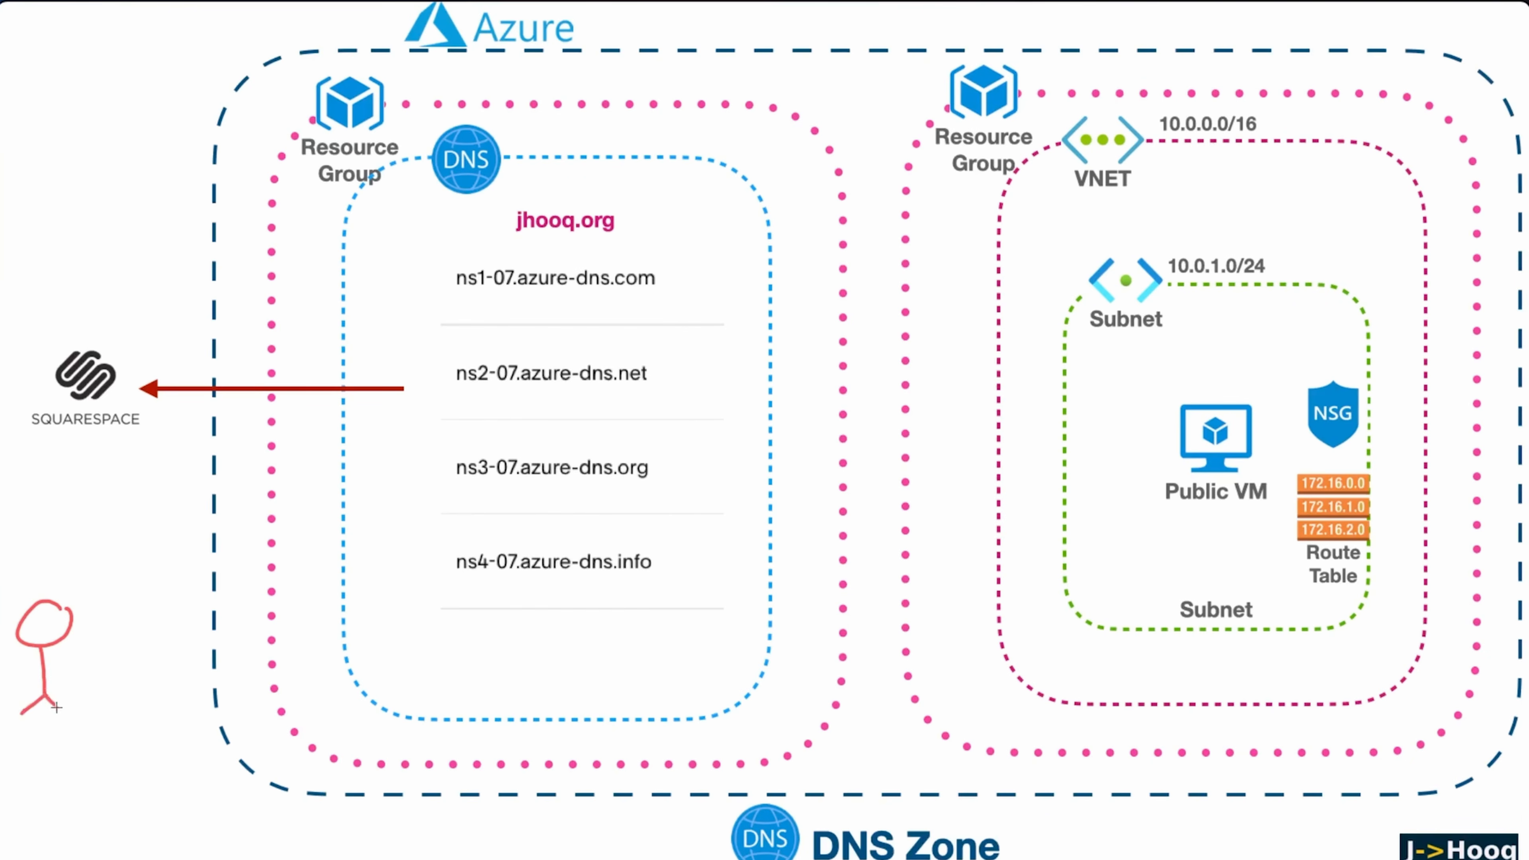
Draw red freehand arrows from the user figure via Squarespace to the jhooq.org name servers
{"action": "mouse_move", "coordinate": [55, 573]}
{"action": "left_mouse_down"}
{"action": "mouse_move", "coordinate": [72, 406]}
{"action": "mouse_move", "coordinate": [60, 425]}
{"action": "mouse_move", "coordinate": [83, 433]}
{"action": "left_mouse_up"}
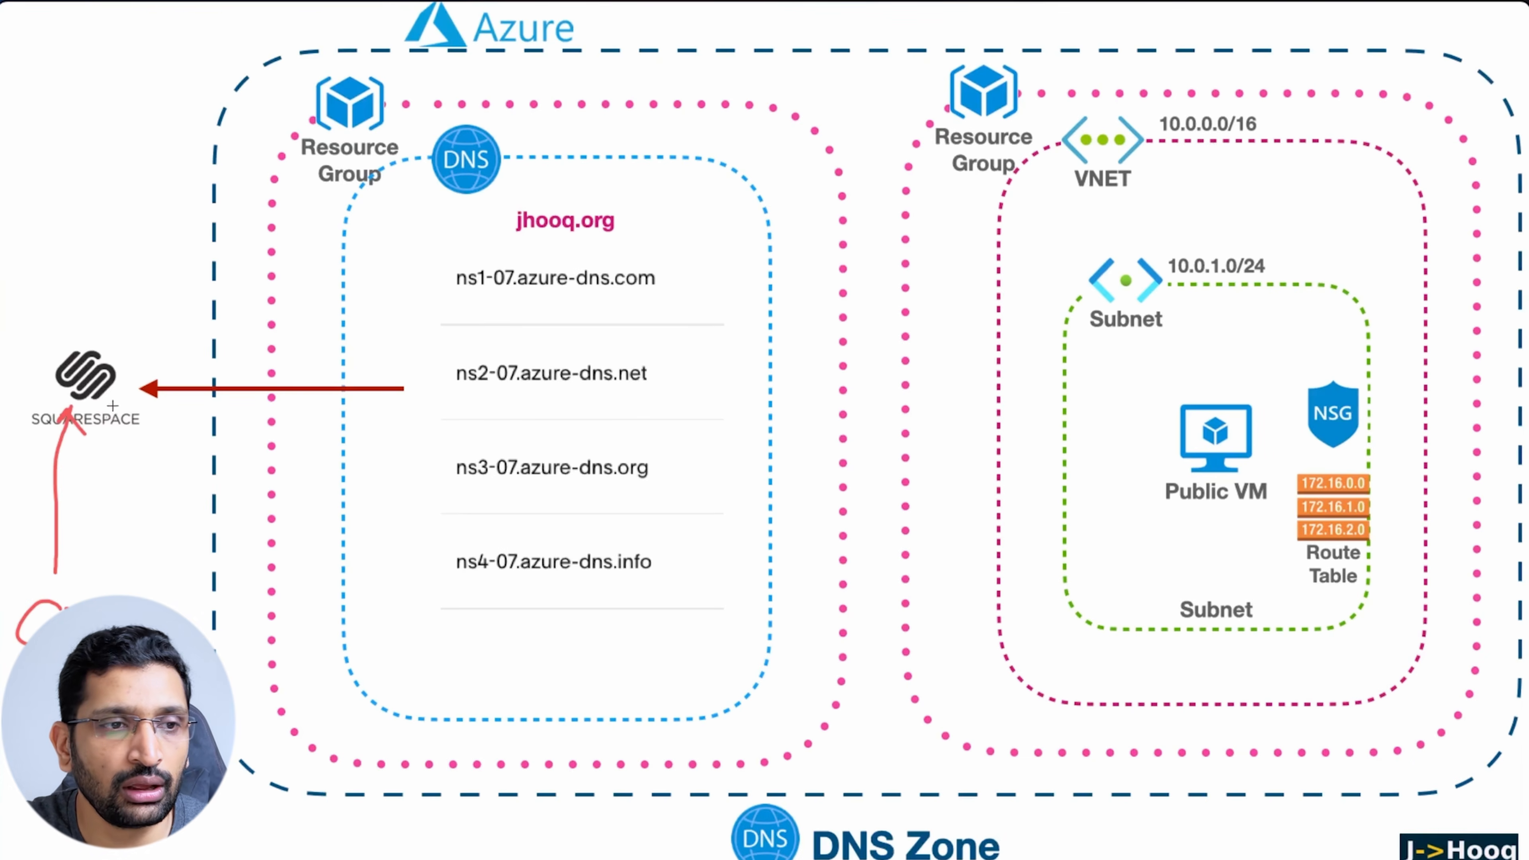
{"action": "mouse_move", "coordinate": [100, 420]}
{"action": "left_mouse_down"}
{"action": "mouse_move", "coordinate": [424, 607]}
{"action": "mouse_move", "coordinate": [423, 591]}
{"action": "mouse_move", "coordinate": [417, 615]}
{"action": "left_mouse_up"}
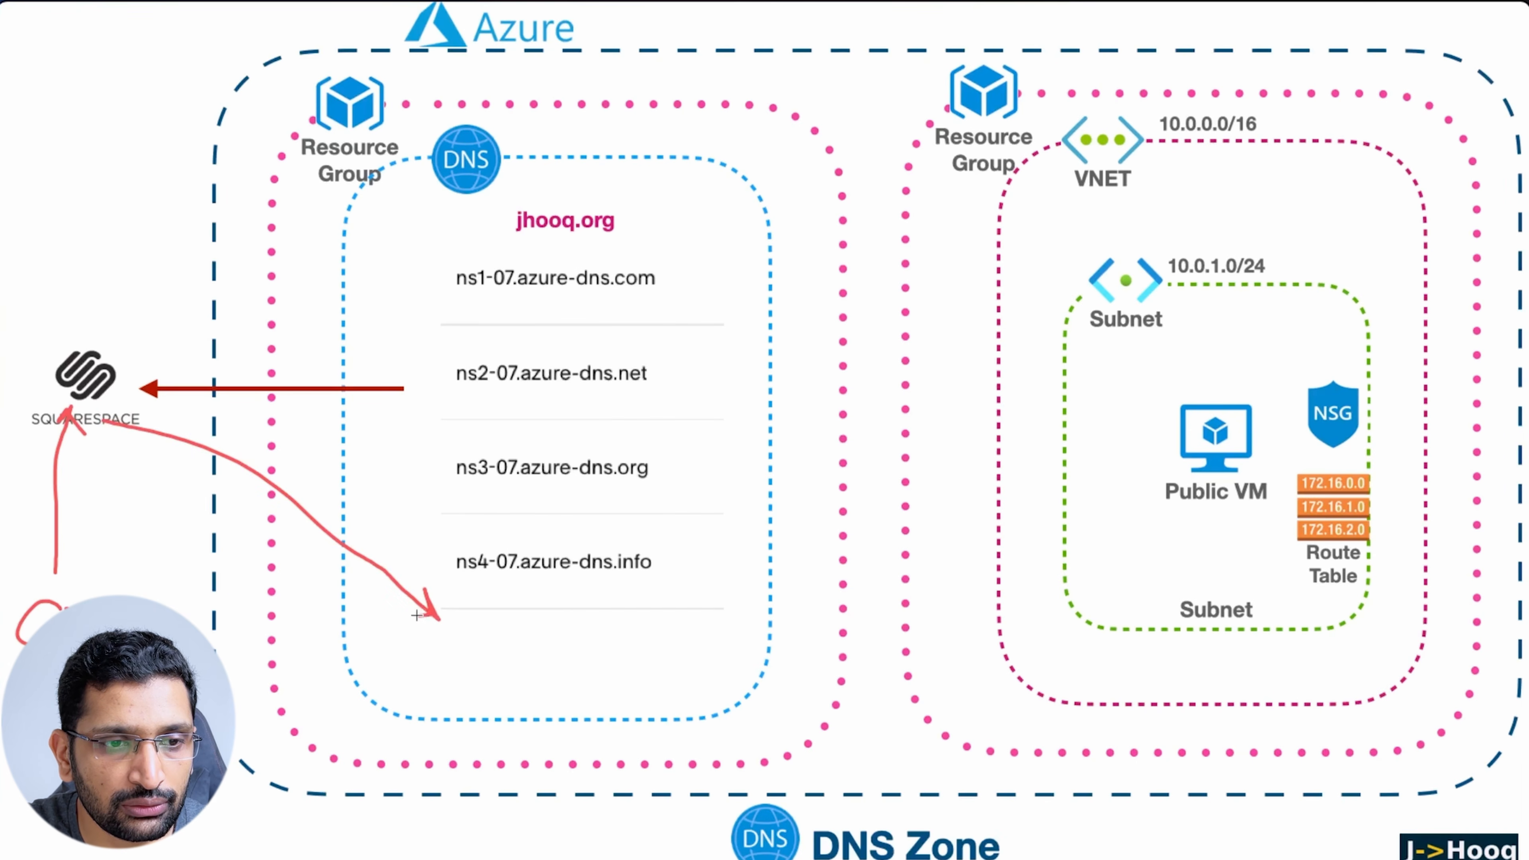
{"action": "mouse_move", "coordinate": [486, 656]}
{"action": "left_mouse_down"}
{"action": "mouse_move", "coordinate": [490, 629]}
{"action": "mouse_move", "coordinate": [504, 654]}
{"action": "mouse_move", "coordinate": [1134, 472]}
{"action": "mouse_move", "coordinate": [1108, 467]}
{"action": "mouse_move", "coordinate": [1099, 515]}
{"action": "left_mouse_up"}
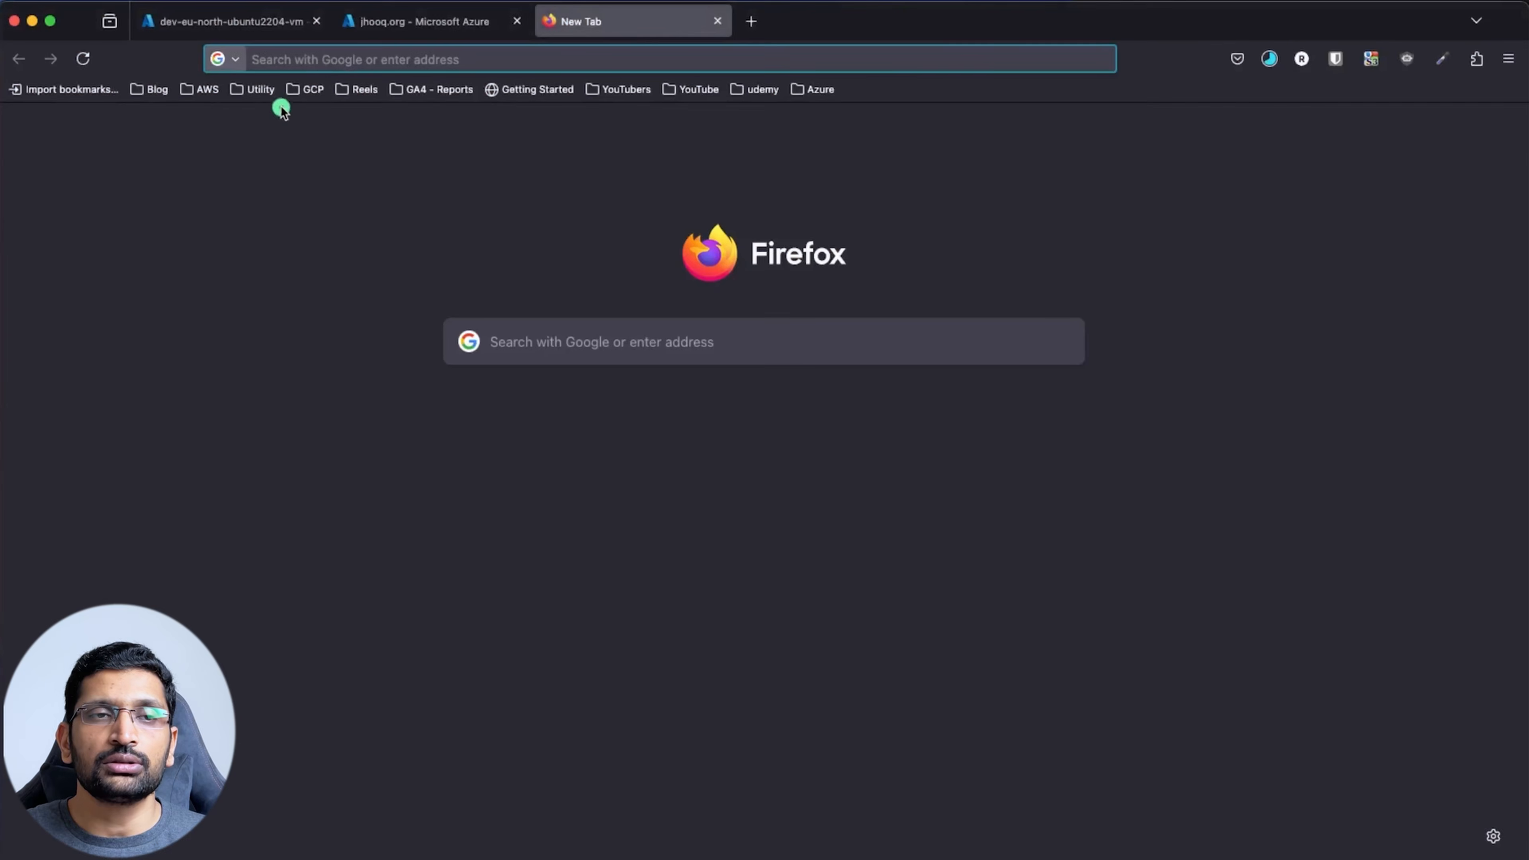
Load apache2.jhooq.org in the new tab to show the Apache2 Ubuntu Default Page
{"action": "left_click", "coordinate": [292, 60]}
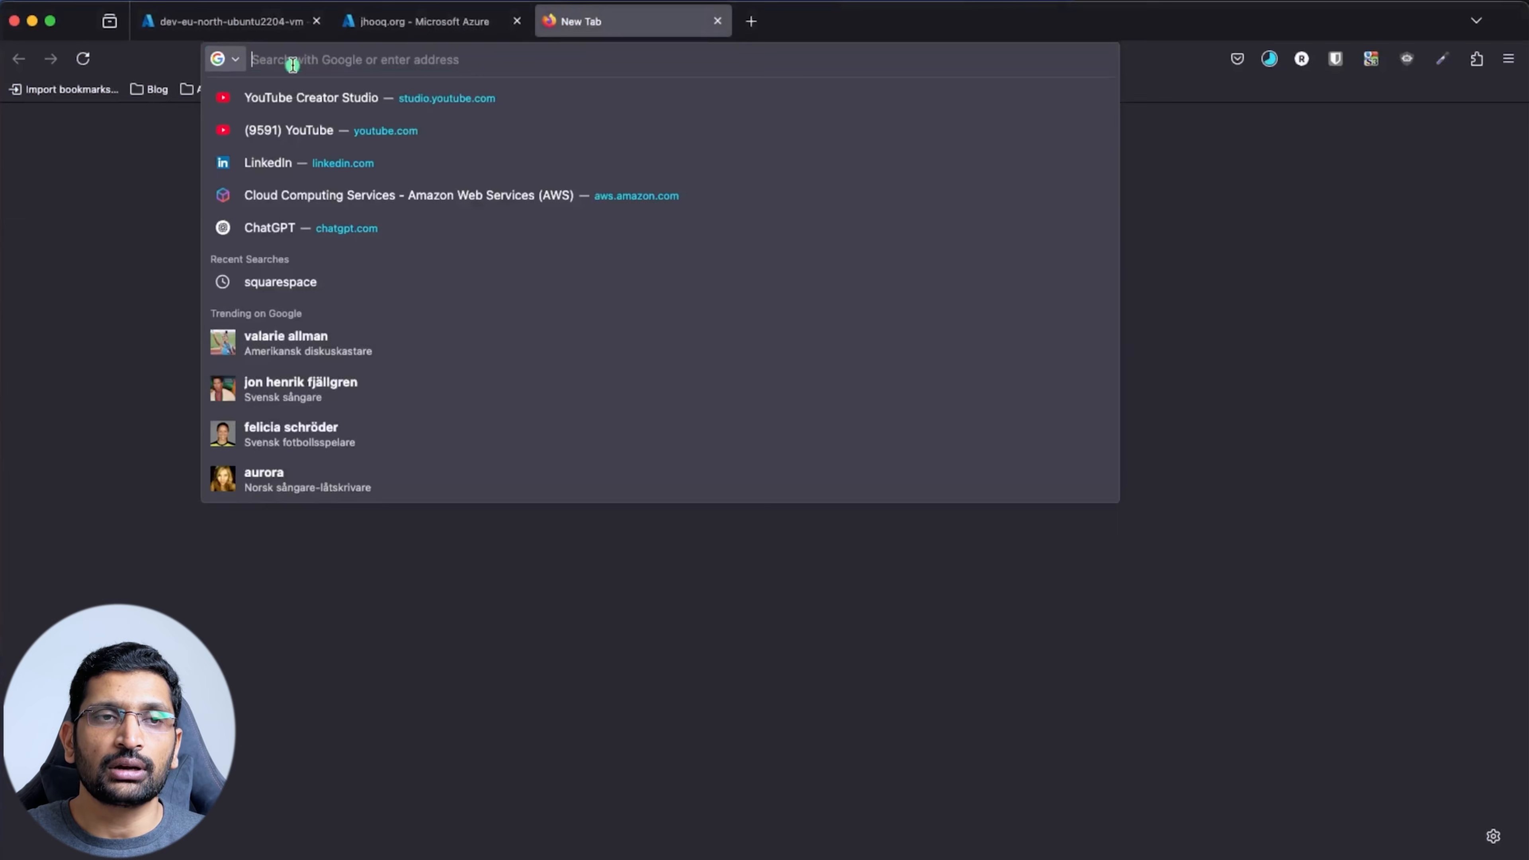
{"action": "left_click", "coordinate": [1240, 560]}
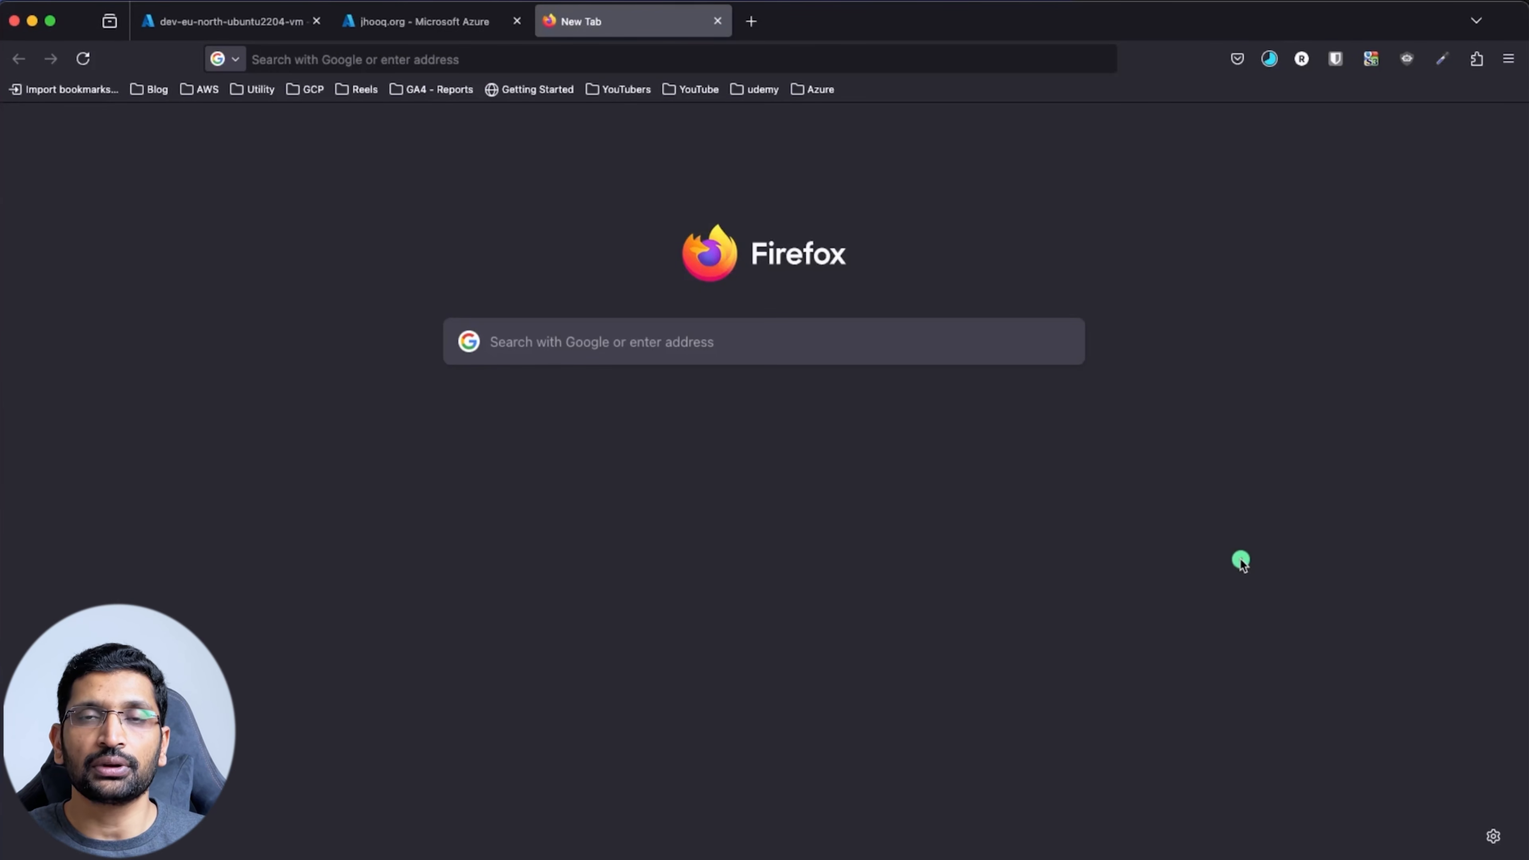
{"action": "left_click", "coordinate": [310, 50]}
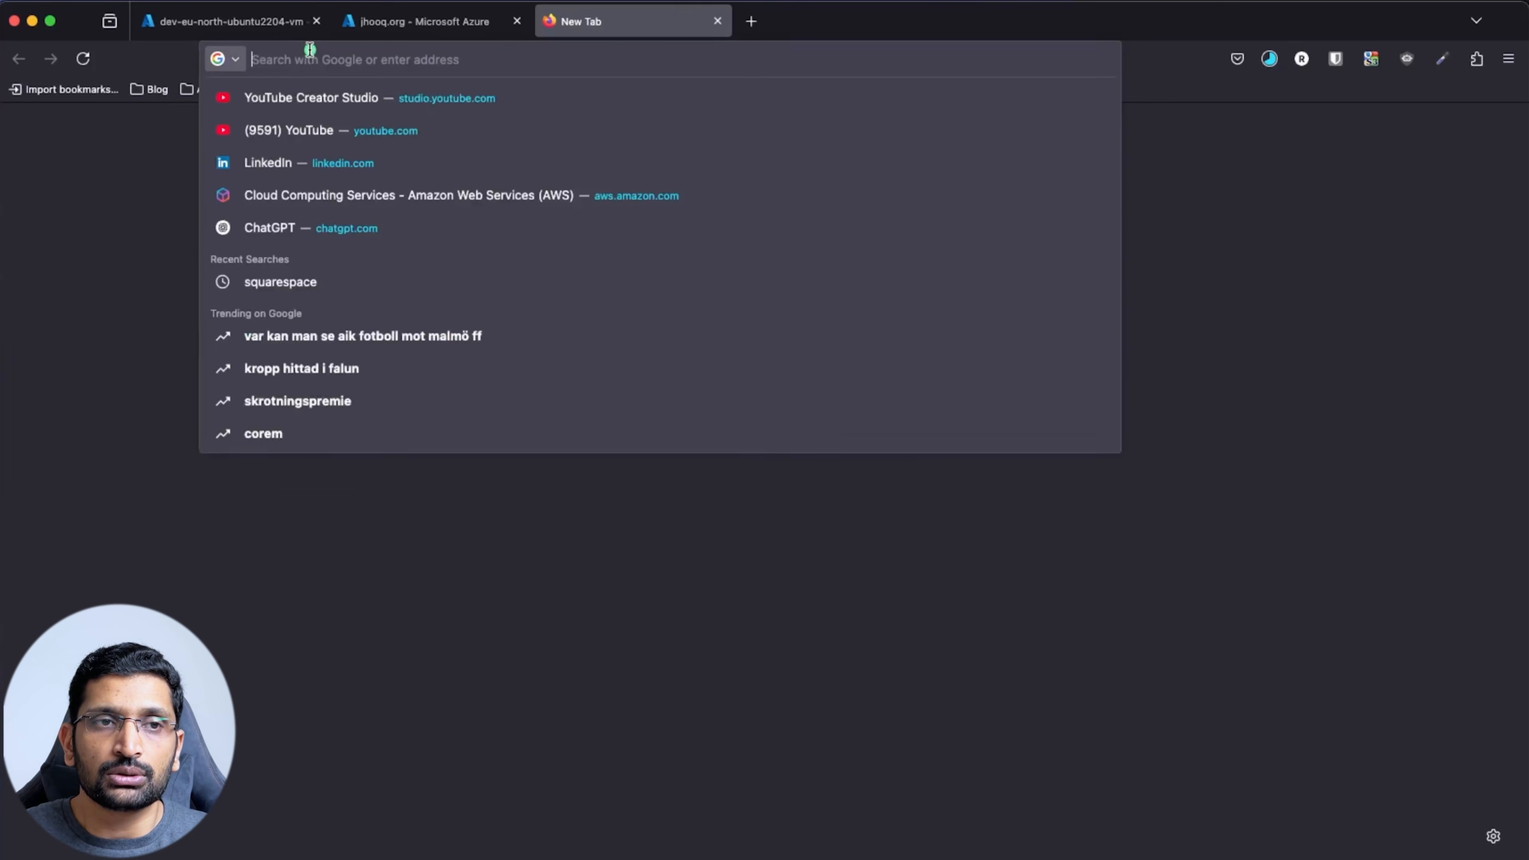
{"action": "type", "text": "ap"}
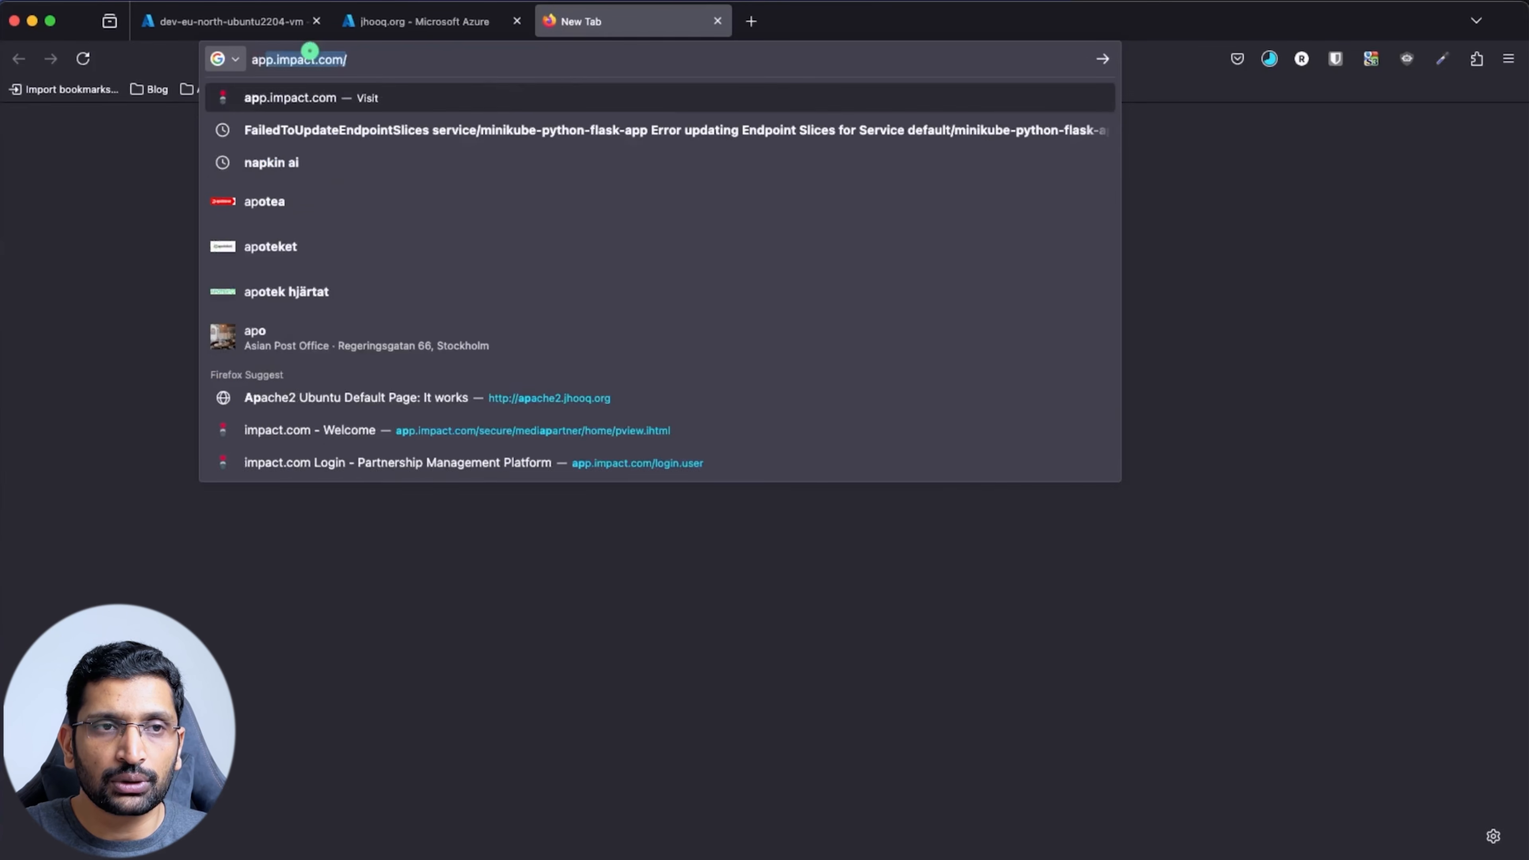
{"action": "type", "text": "ache2"}
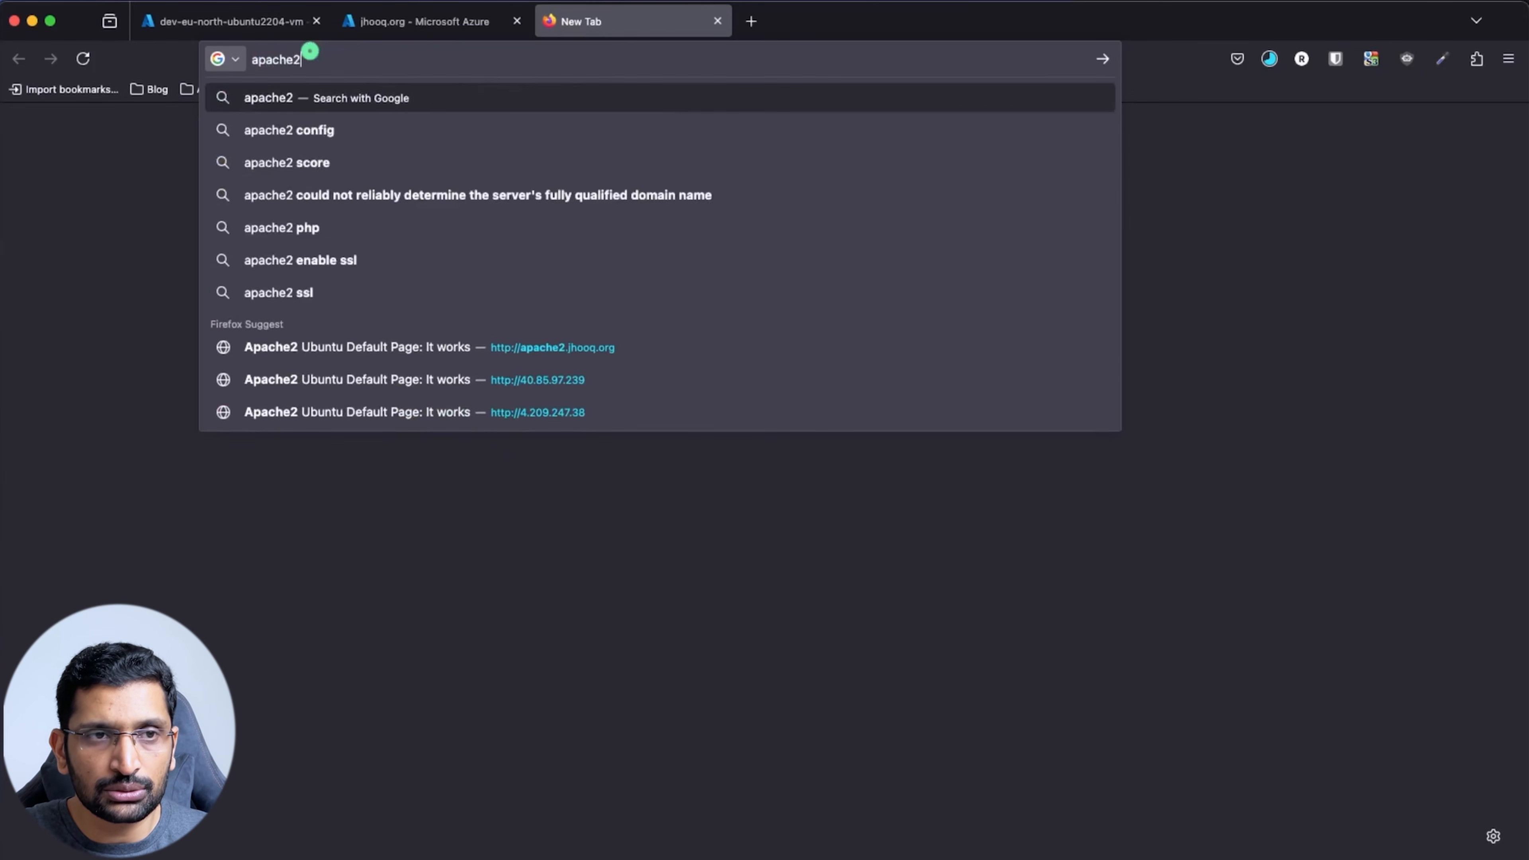
{"action": "type", "text": ".jhooq.org"}
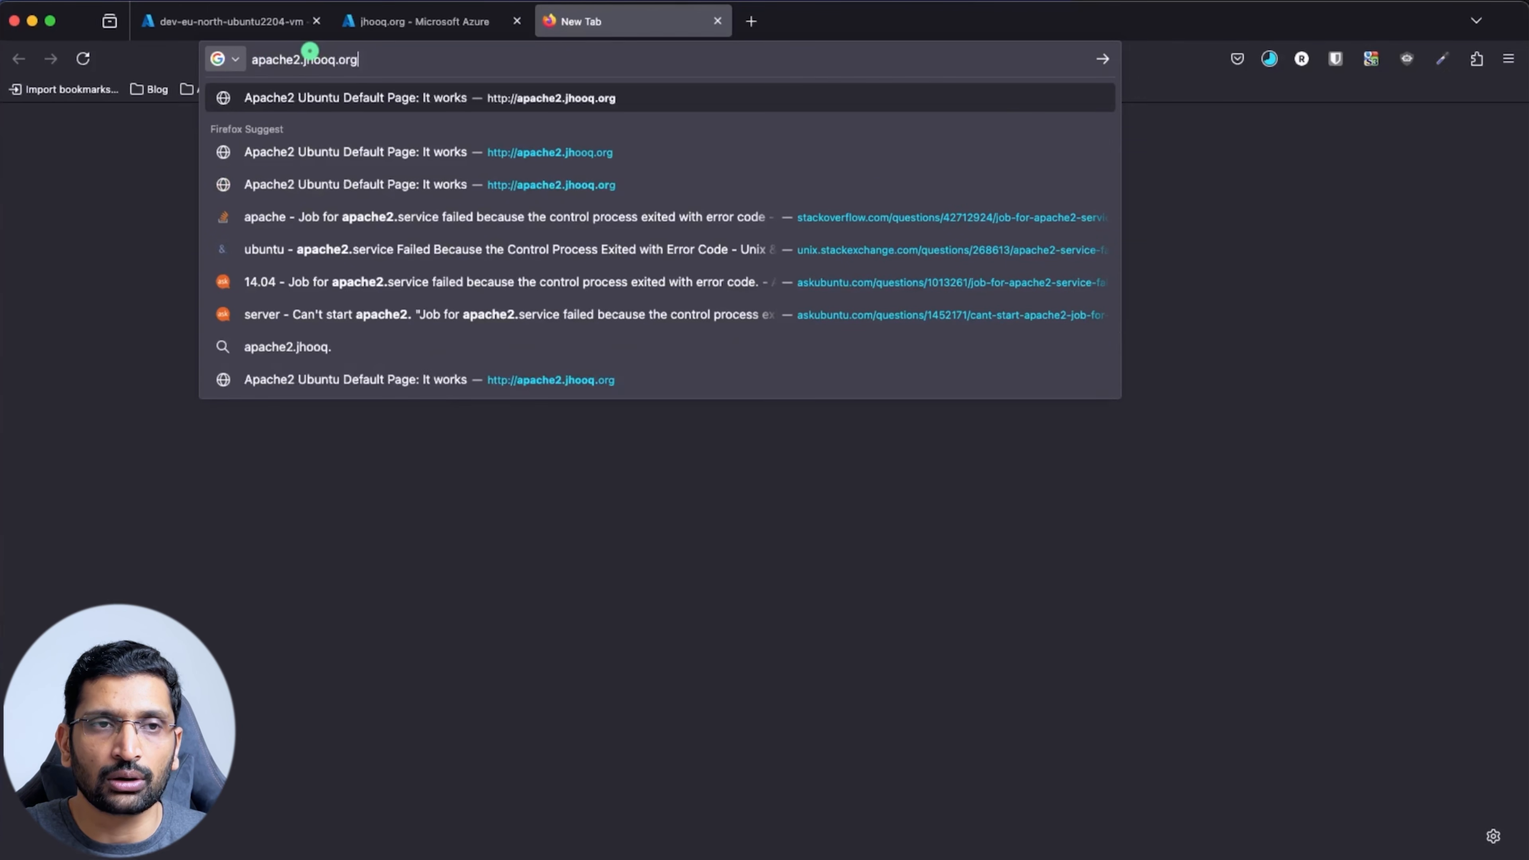
{"action": "key", "text": "Return"}
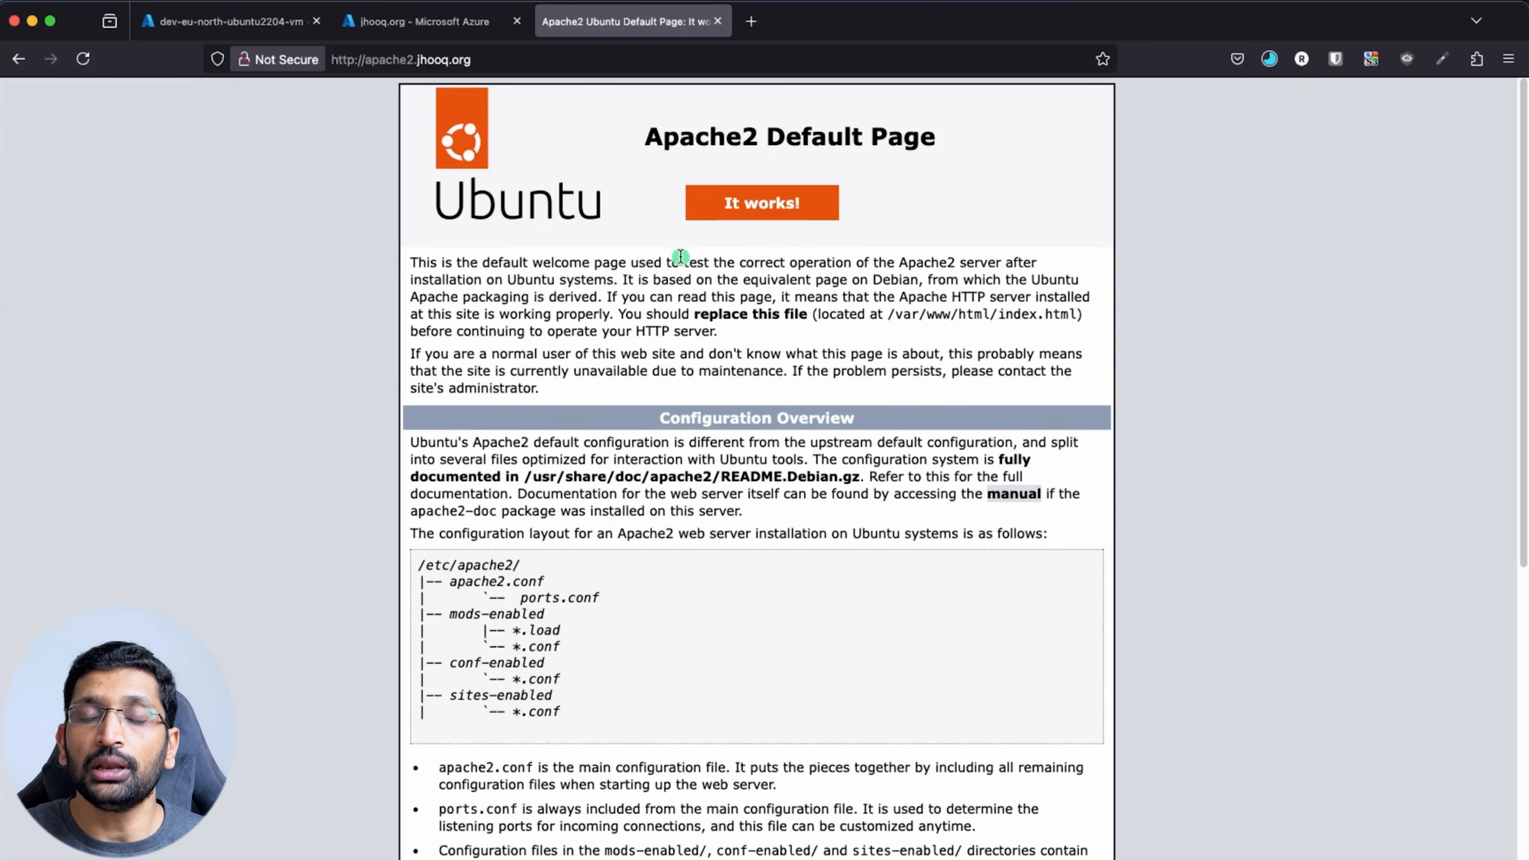
Highlight the NS record's four azure-dns name server values (ns1-03 to ns4-03) for jhooq.org
{"action": "left_click", "coordinate": [443, 24]}
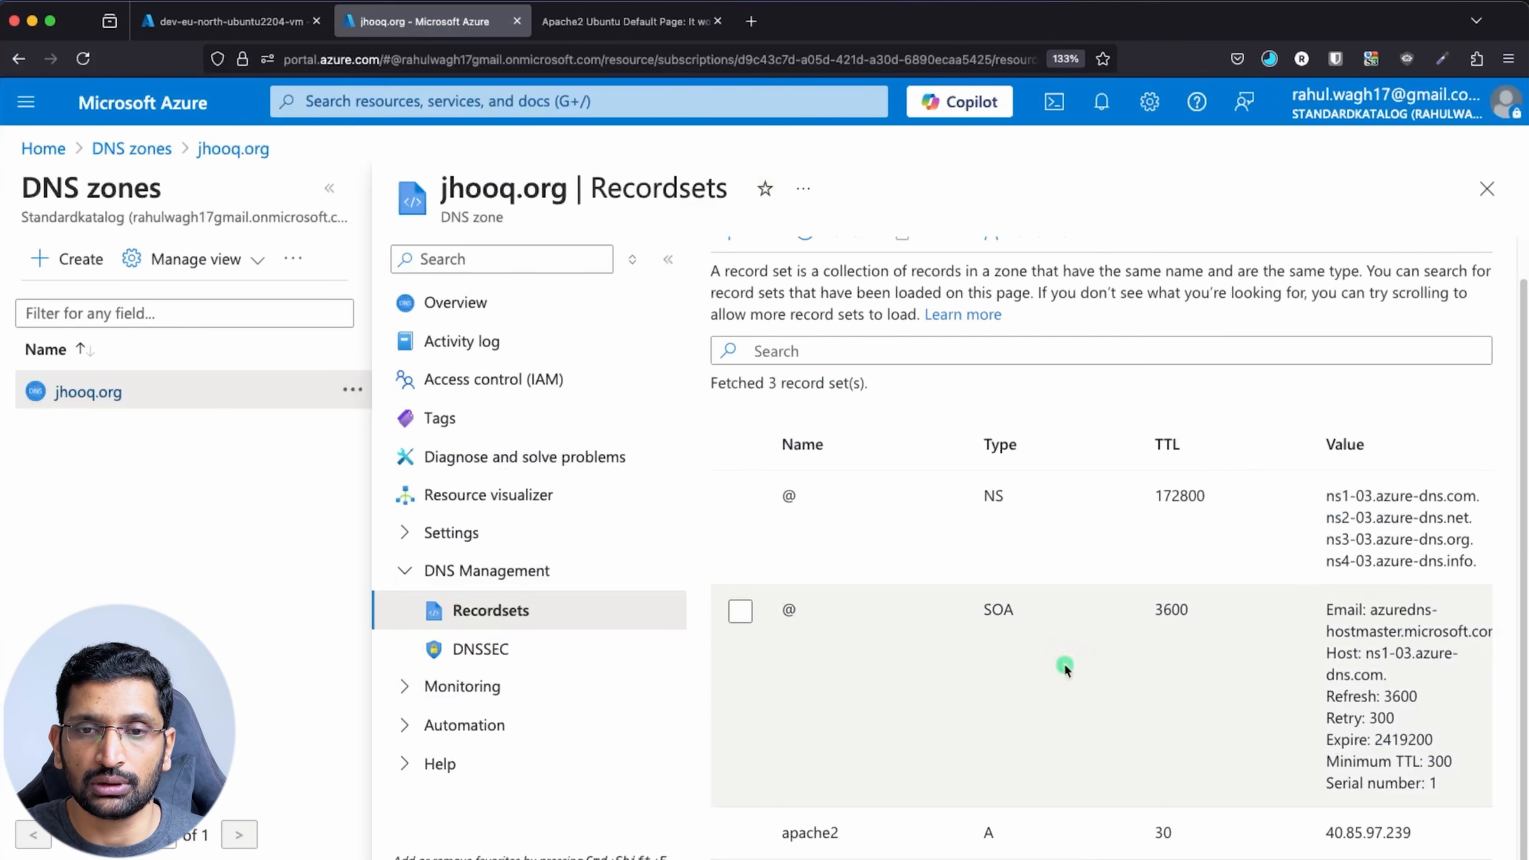
{"action": "left_click_drag", "start_coordinate": [1324, 495], "coordinate": [1472, 569]}
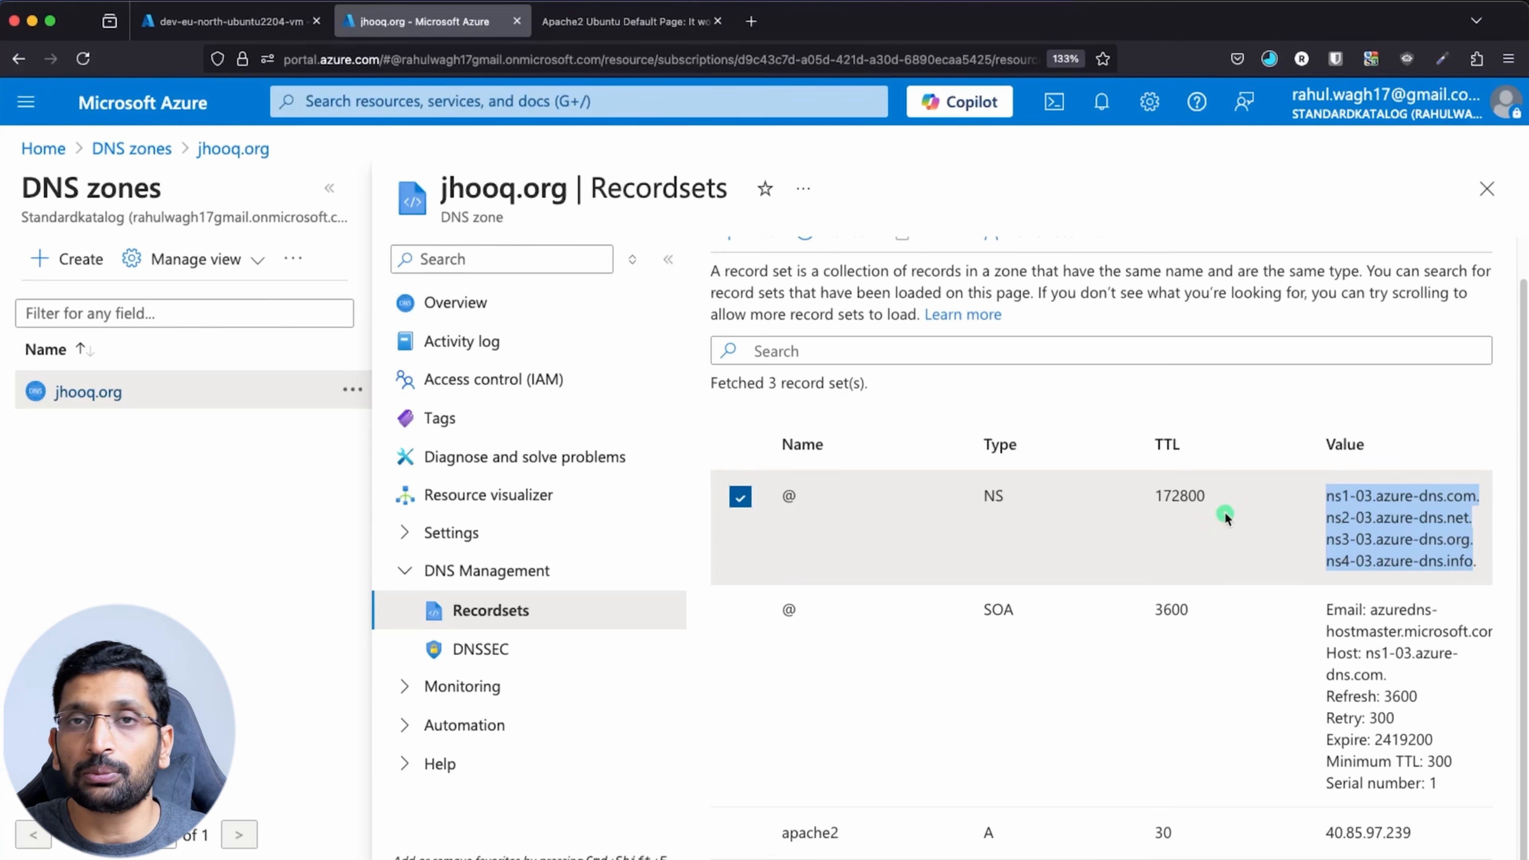
{"action": "left_click", "coordinate": [1351, 542]}
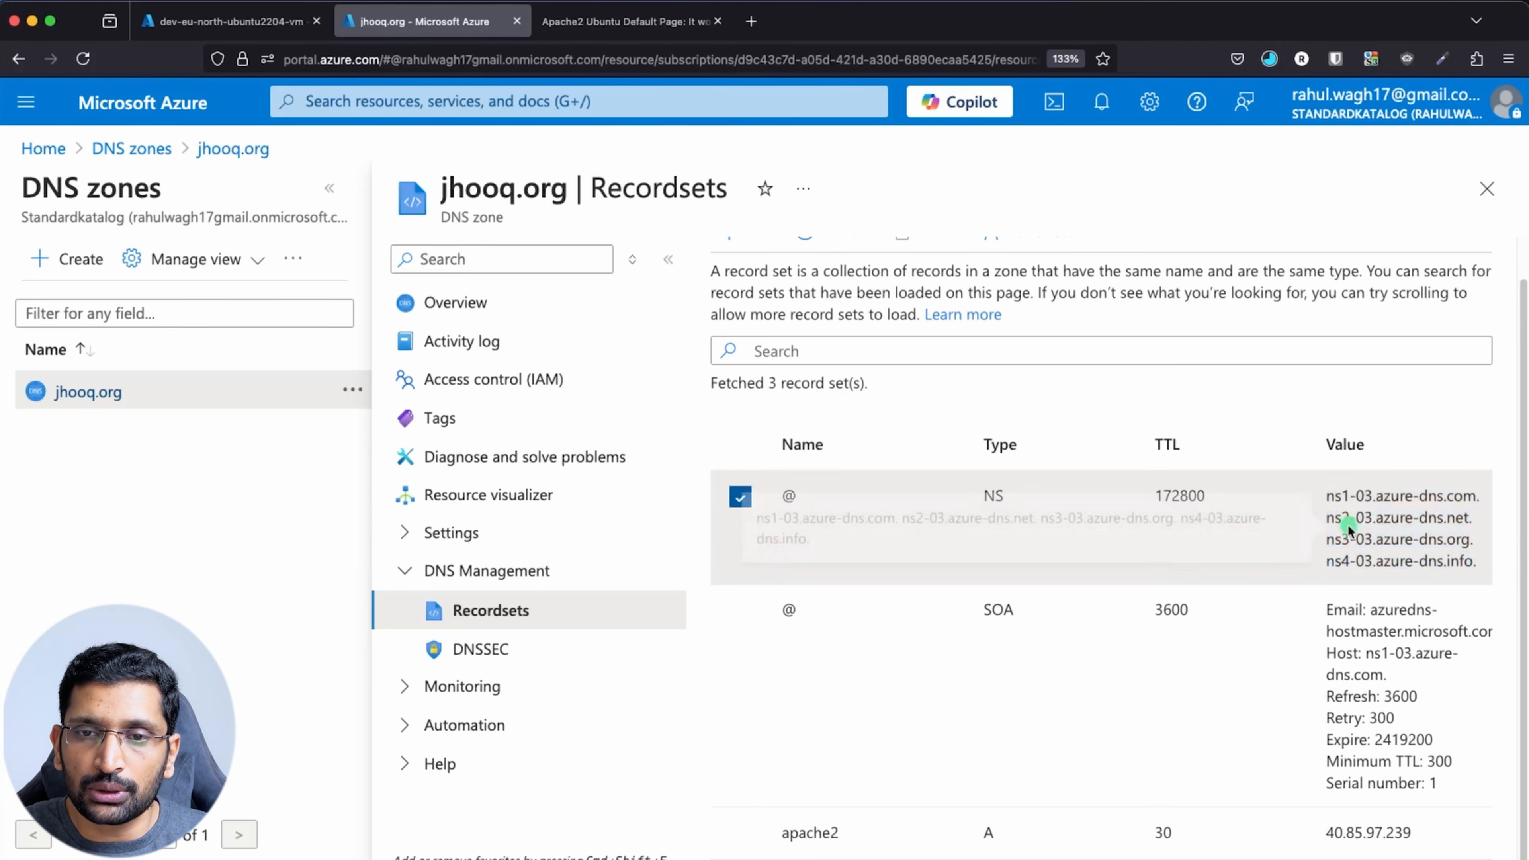
{"action": "left_click_drag", "start_coordinate": [1331, 498], "coordinate": [1403, 566]}
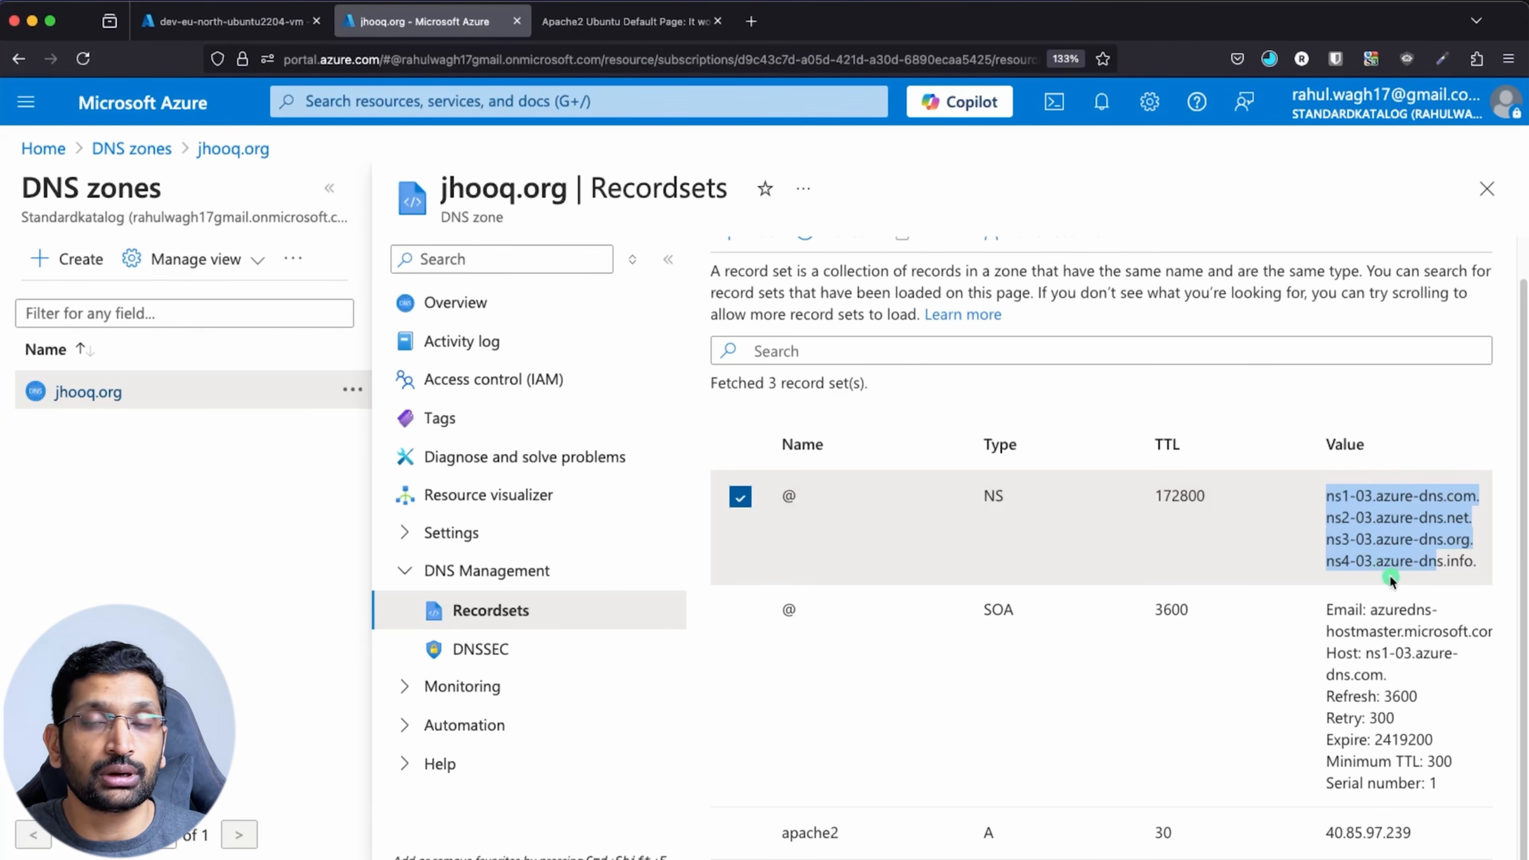
{"action": "left_click", "coordinate": [1352, 516]}
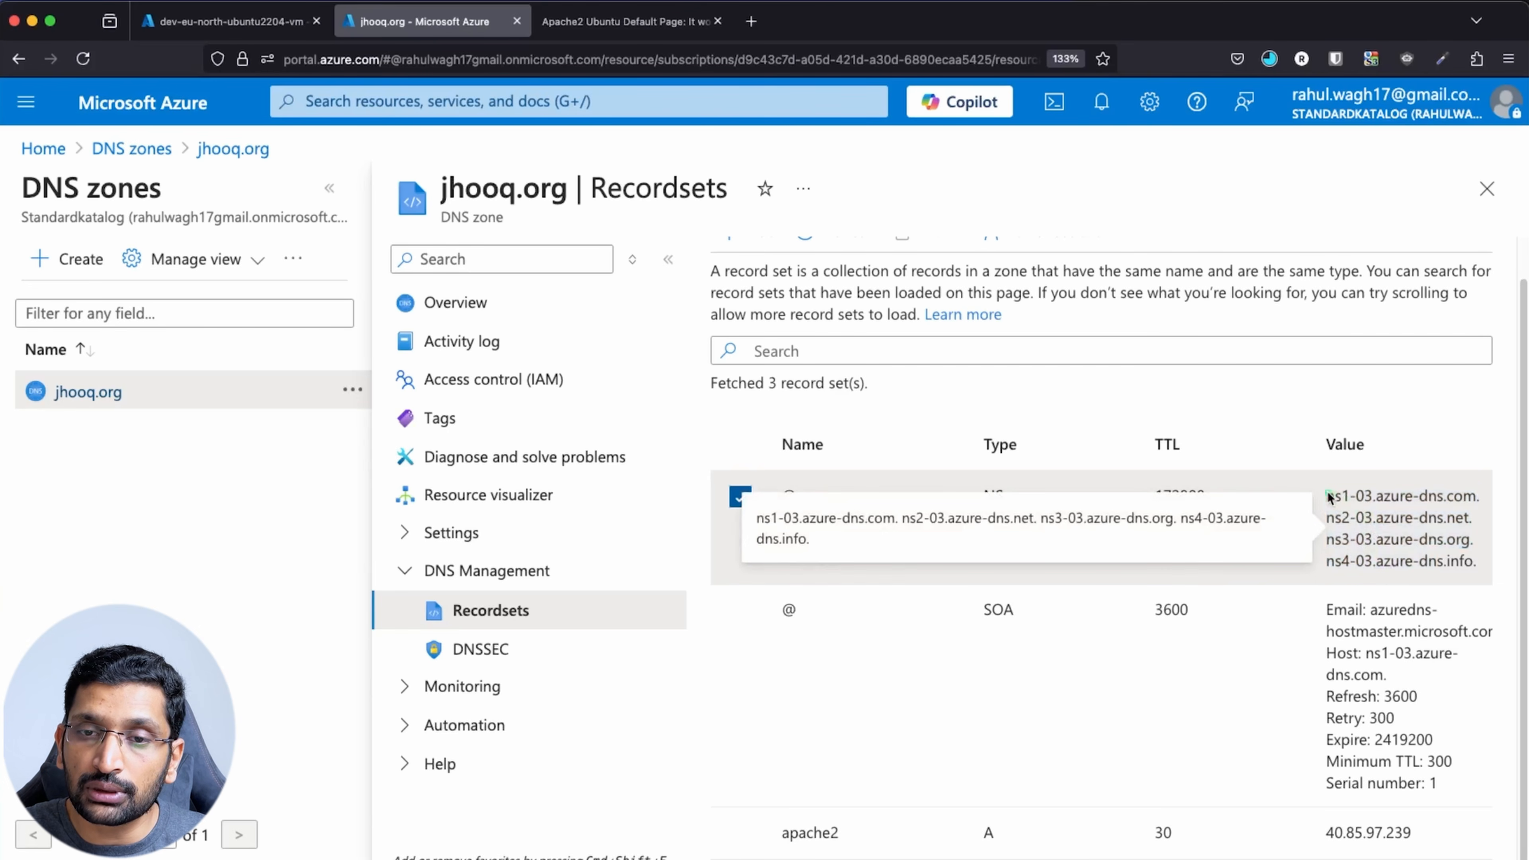
{"action": "left_click_drag", "start_coordinate": [1329, 496], "coordinate": [1479, 567]}
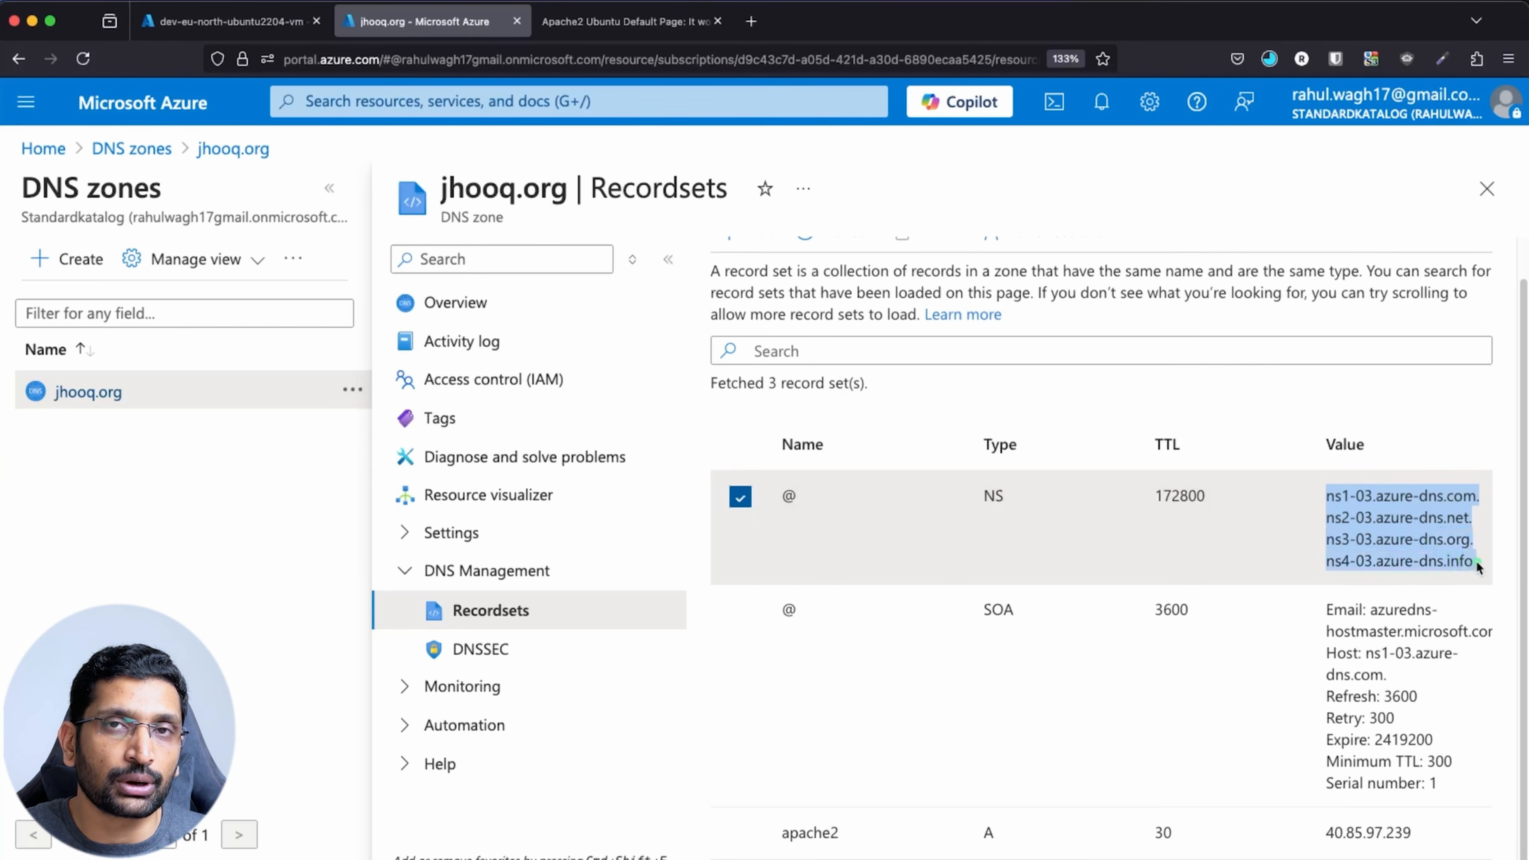
{"action": "left_click", "coordinate": [757, 22]}
Search Google for 'dns propagation' and open the whatsmydns.net DNS Propagation Checker
{"action": "type", "text": "google.com/"}
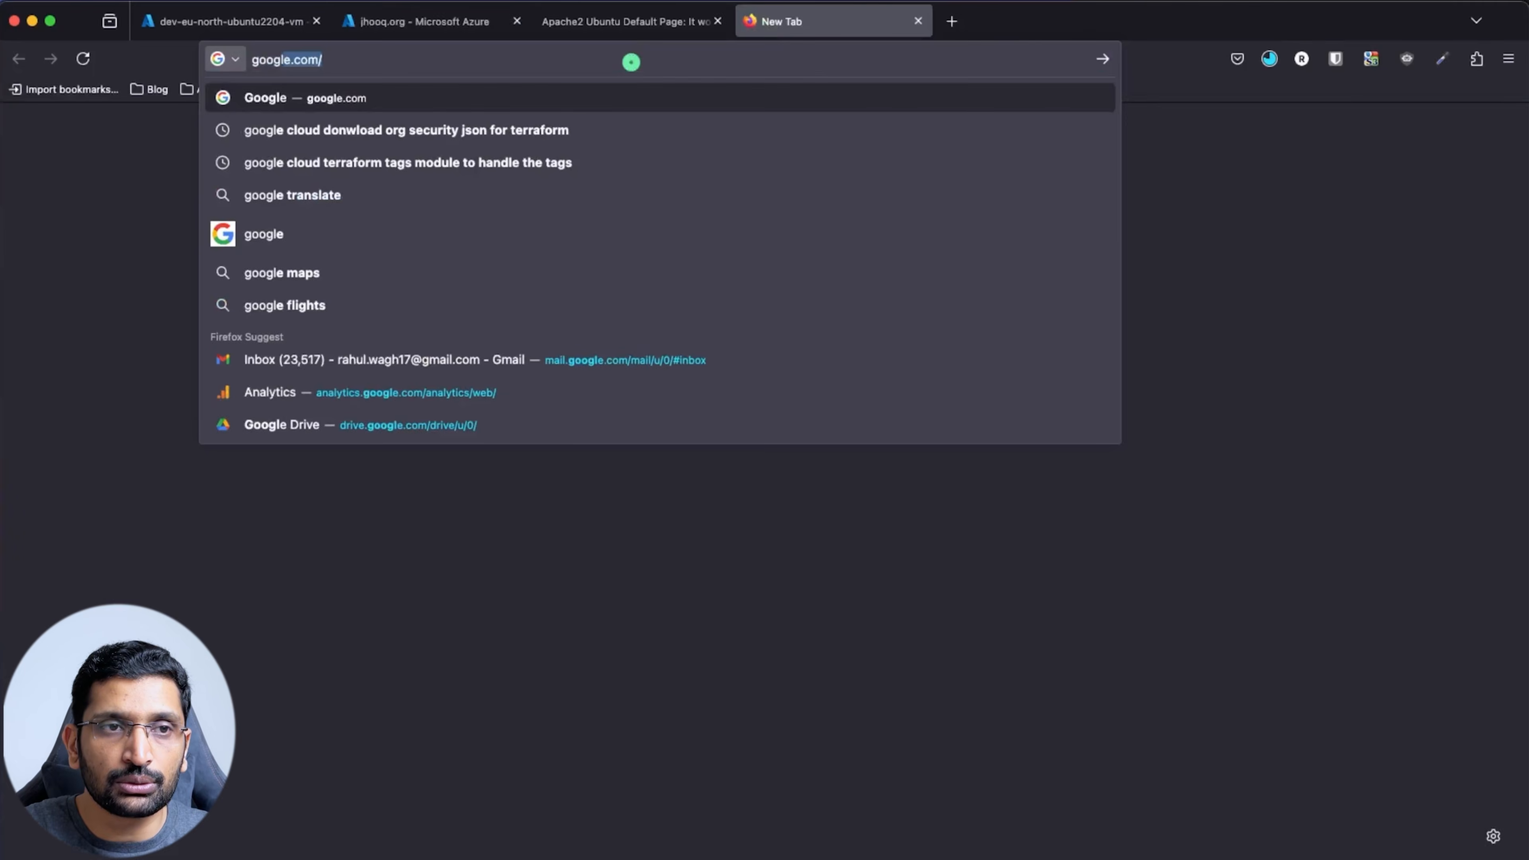
{"action": "key", "text": "Return"}
{"action": "type", "text": "dns"}
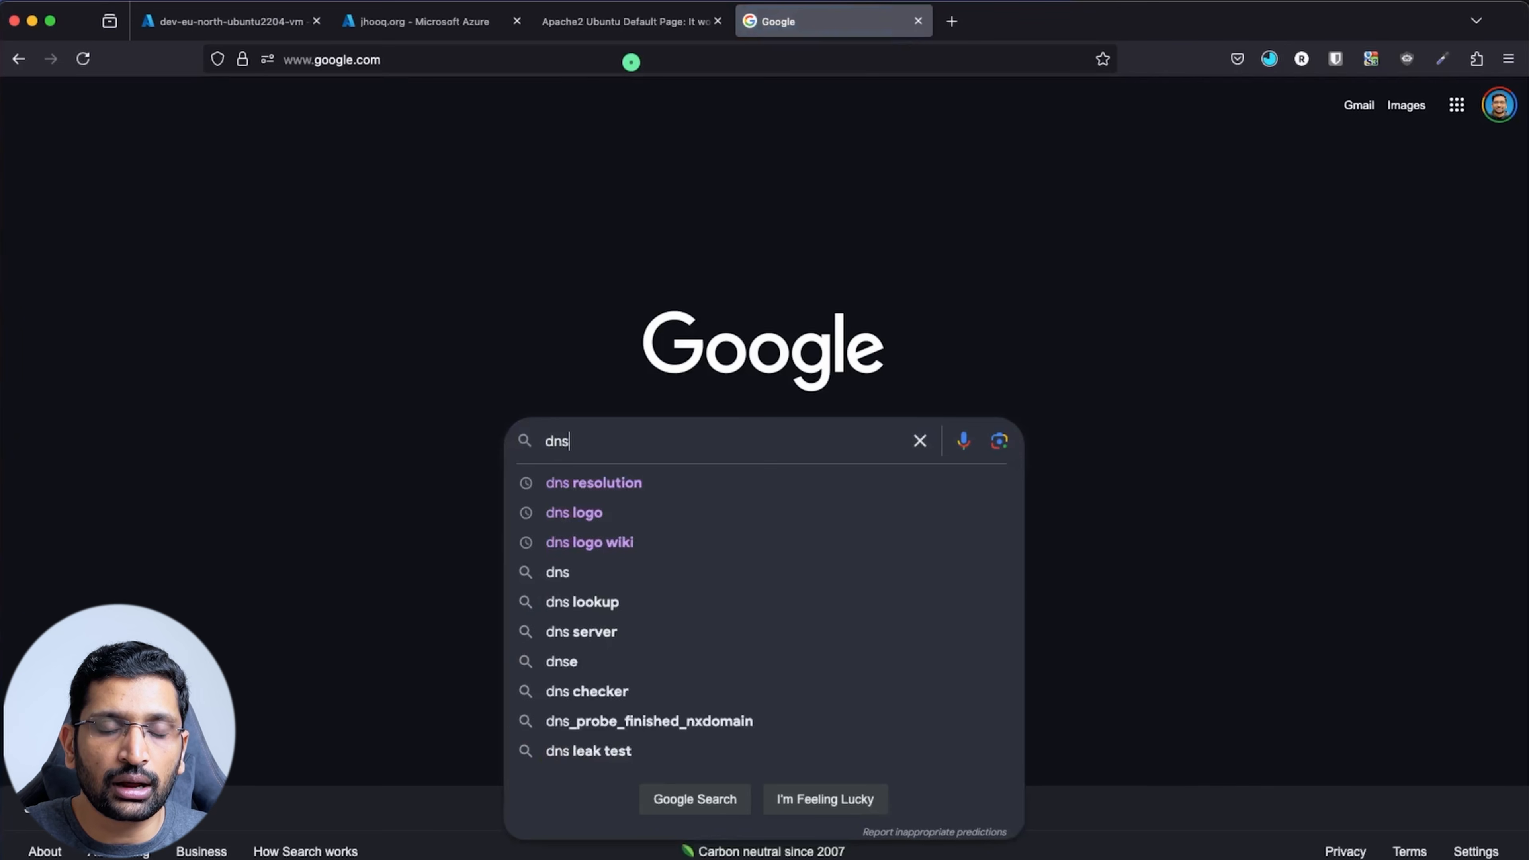
{"action": "type", "text": " propagation"}
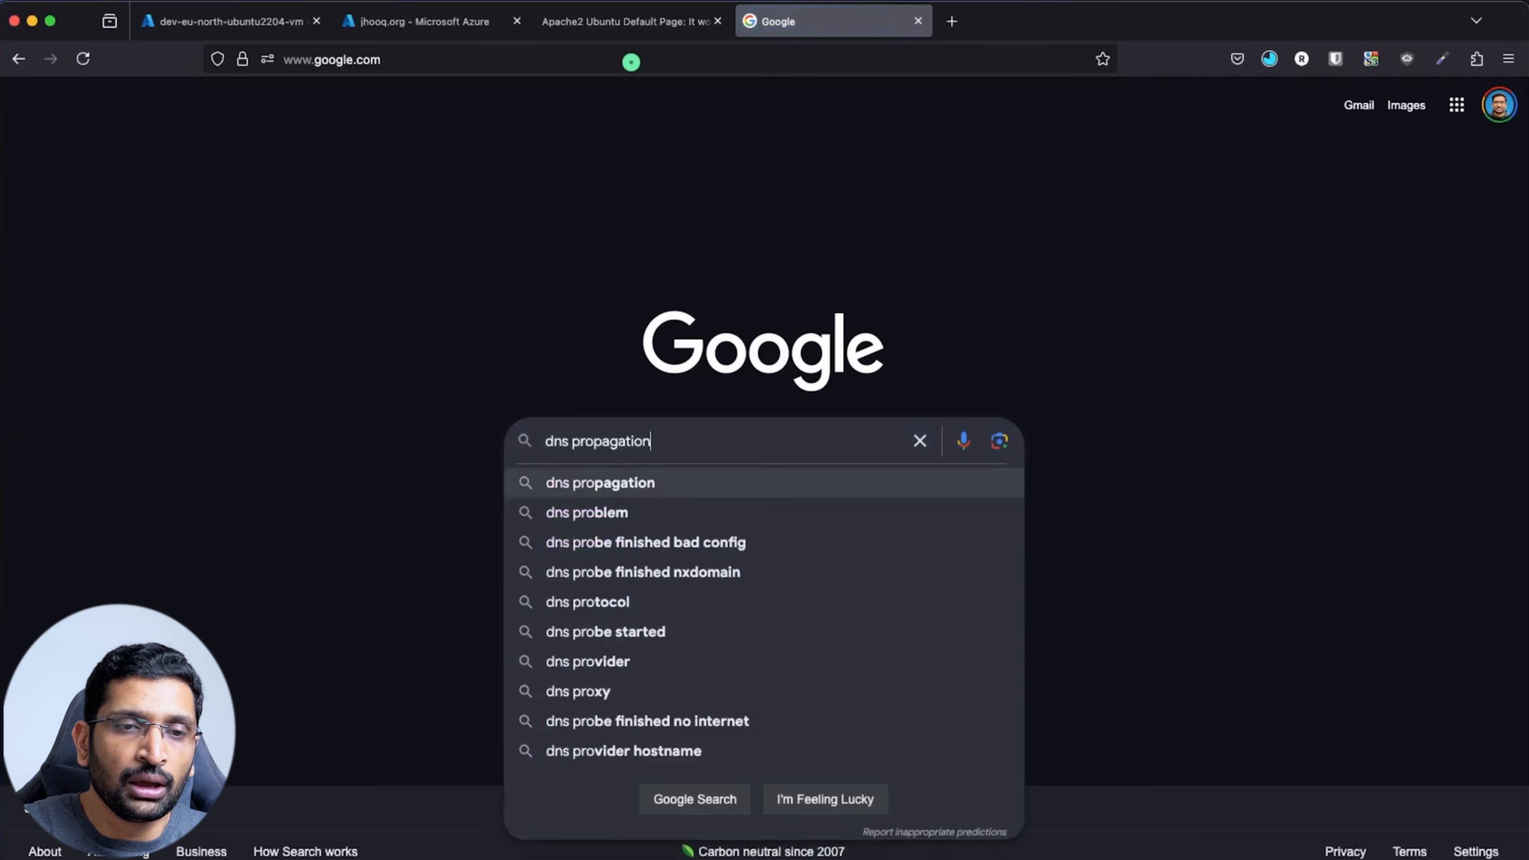
{"action": "key", "text": "Return"}
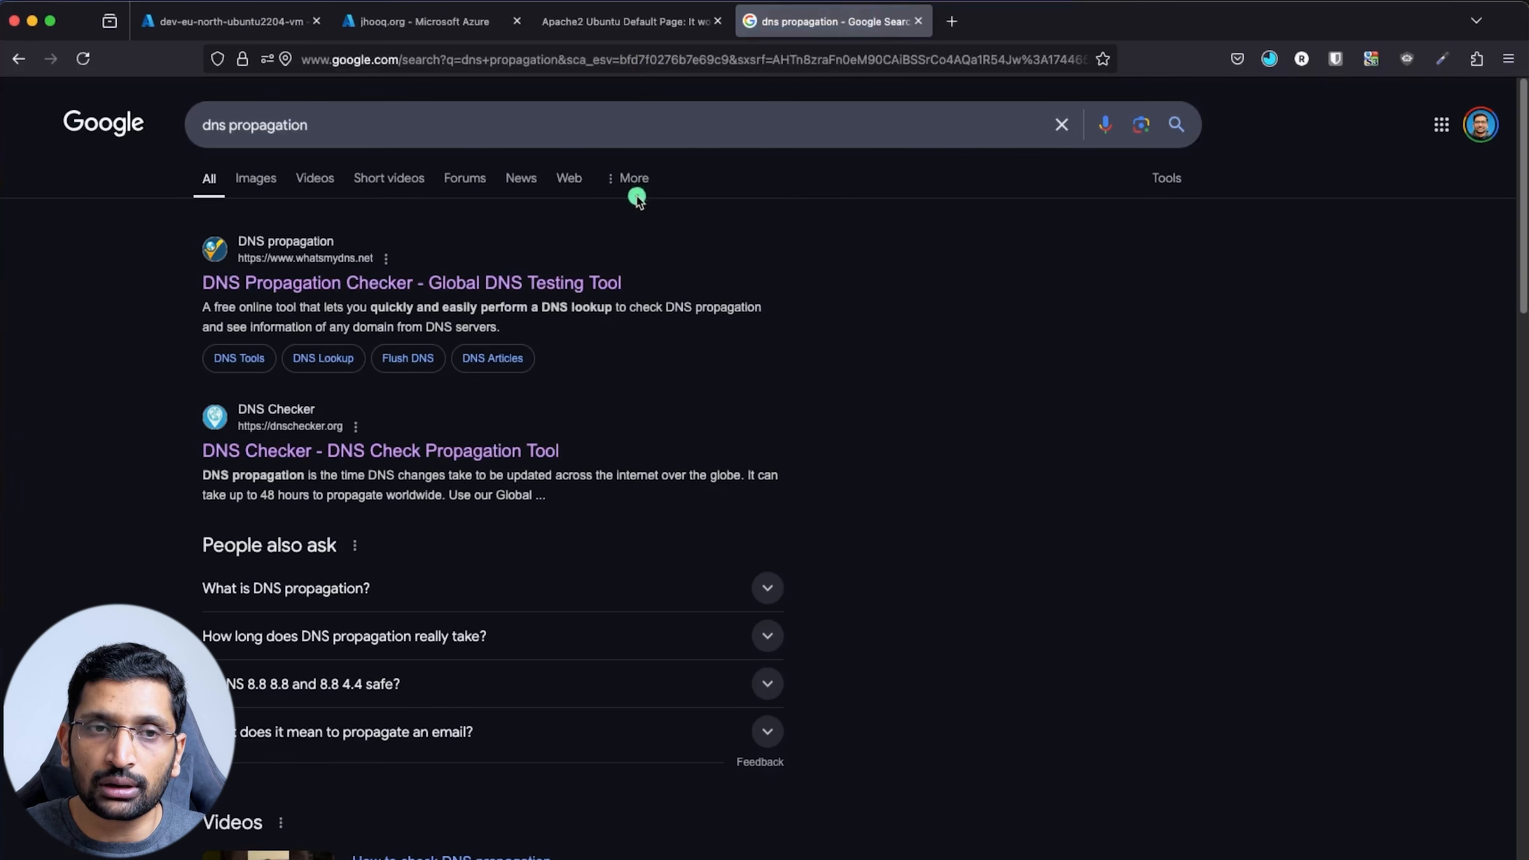
{"action": "left_click", "coordinate": [465, 284]}
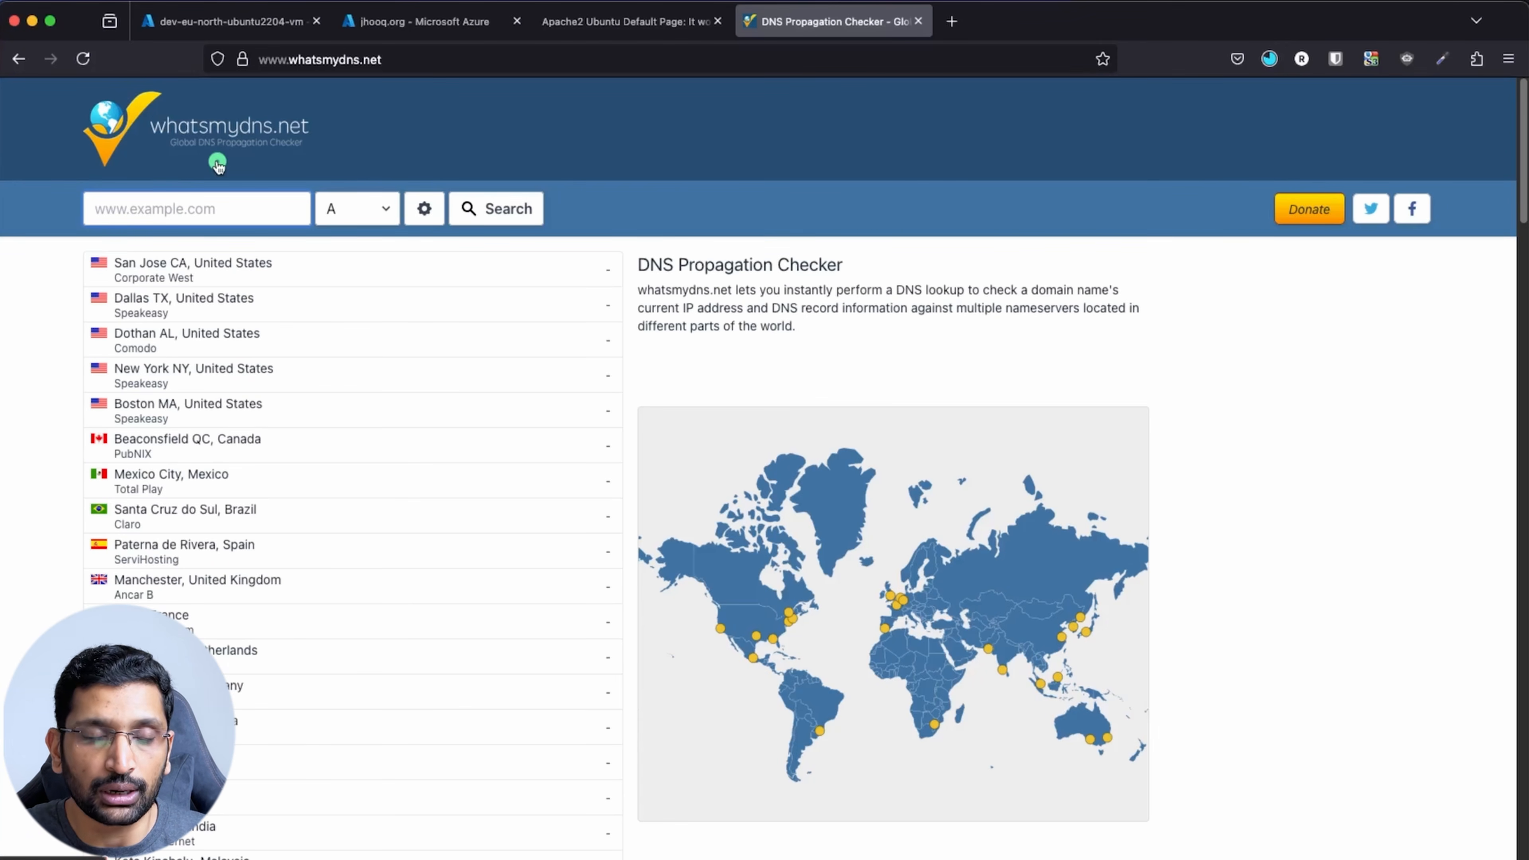
Run an NS record lookup for jhooq.org and inspect the azure-dns answers
{"action": "left_click", "coordinate": [189, 198]}
{"action": "type", "text": "j"}
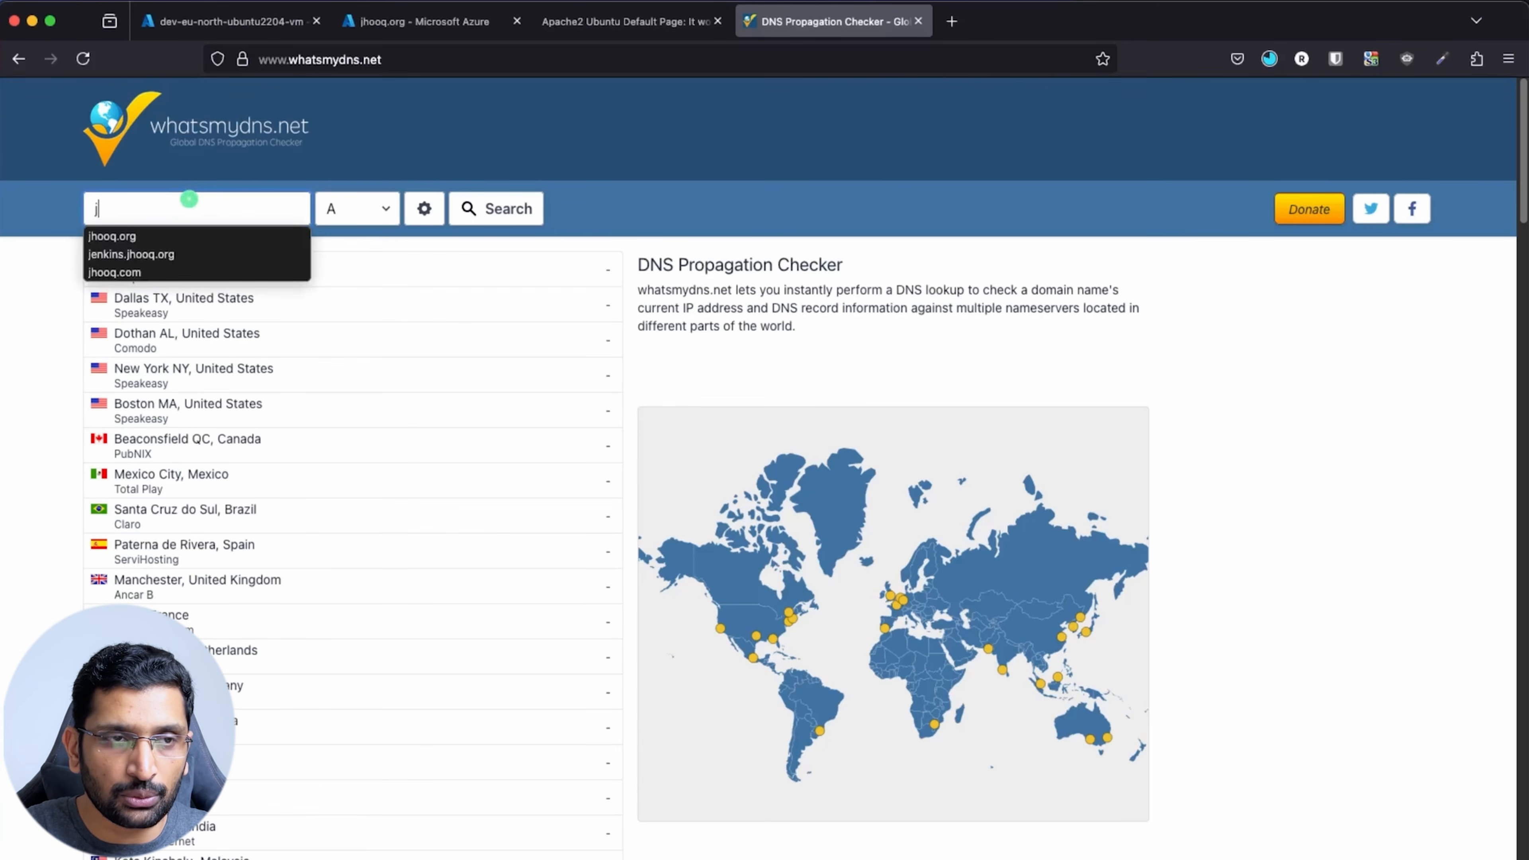
{"action": "type", "text": "hooq.org"}
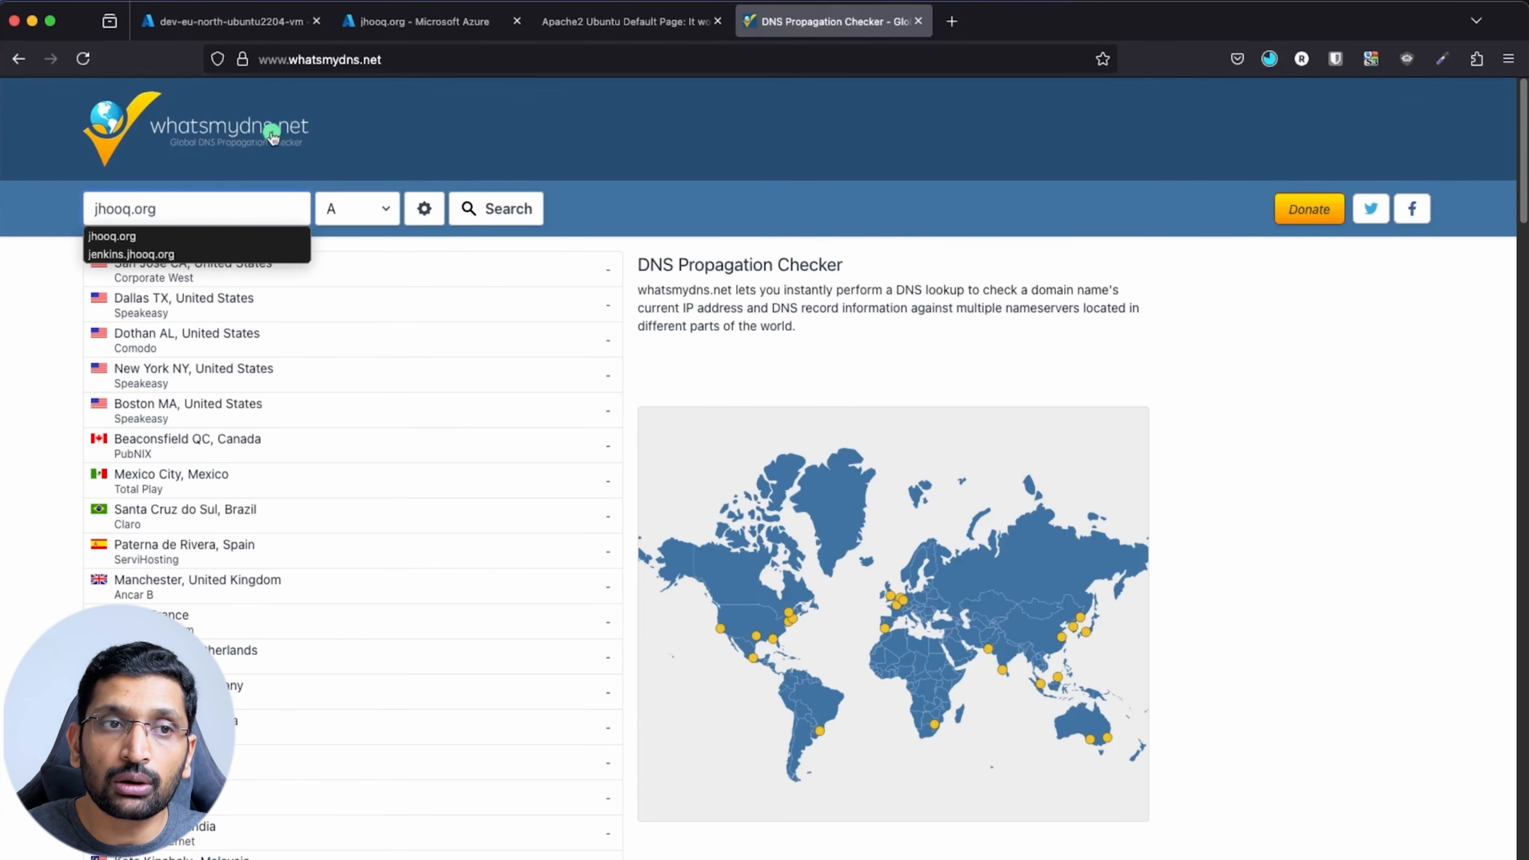
{"action": "left_click", "coordinate": [353, 132]}
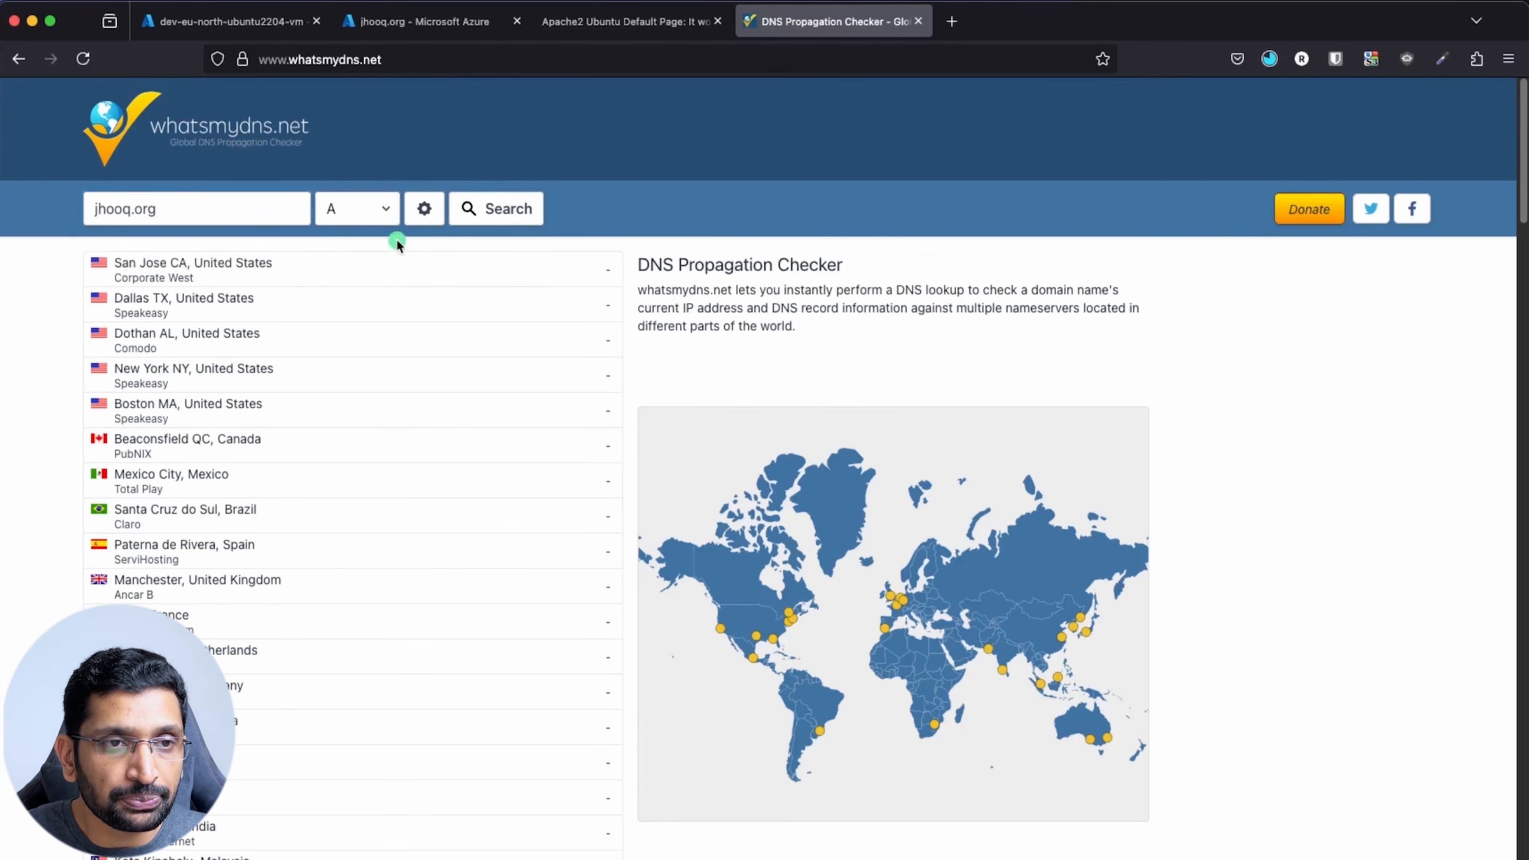
{"action": "left_click", "coordinate": [385, 214]}
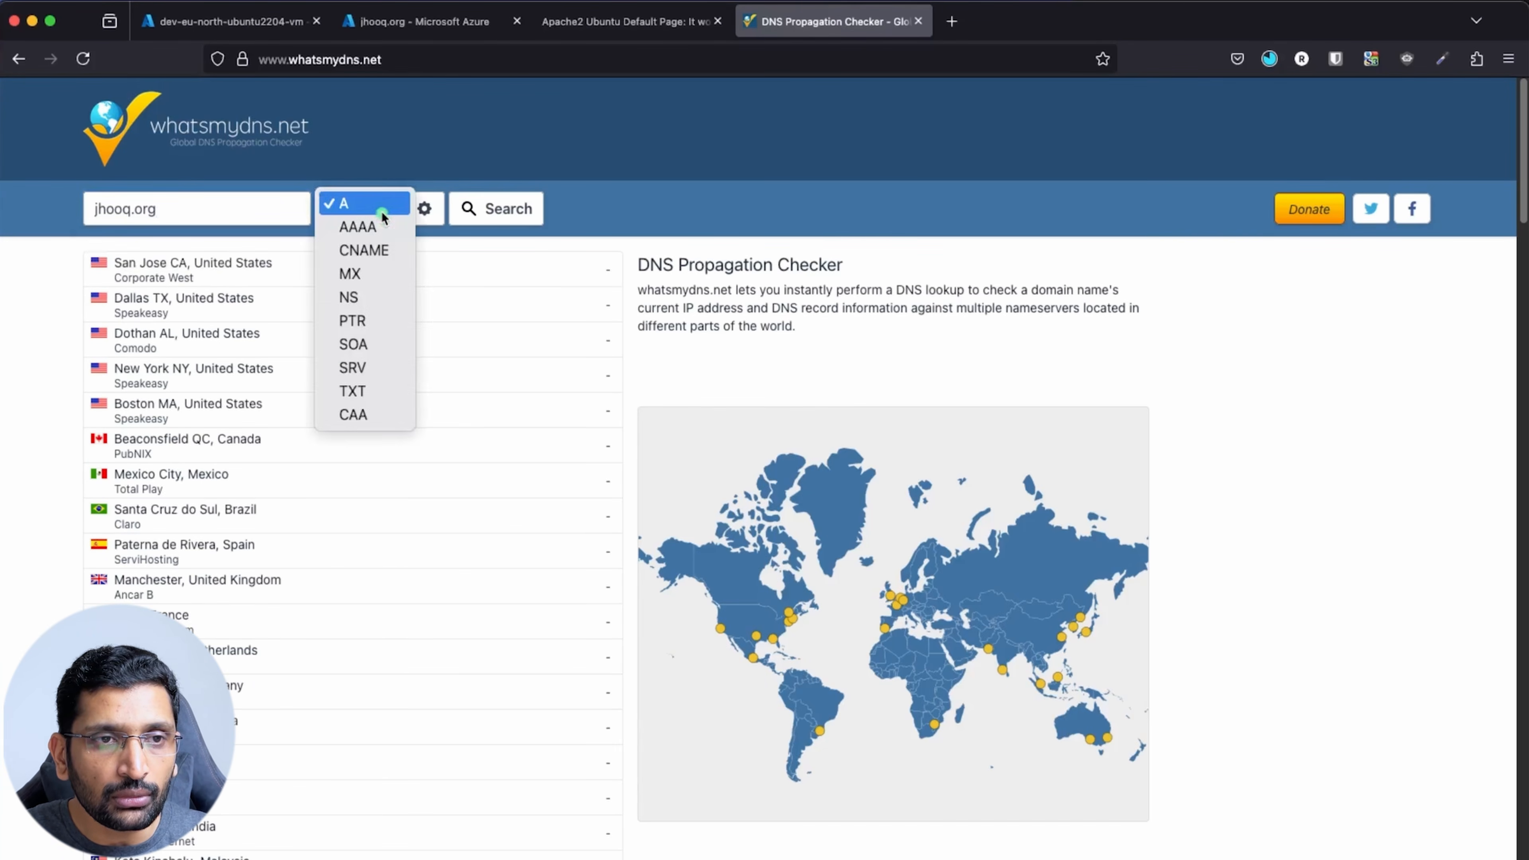
{"action": "left_click", "coordinate": [388, 306]}
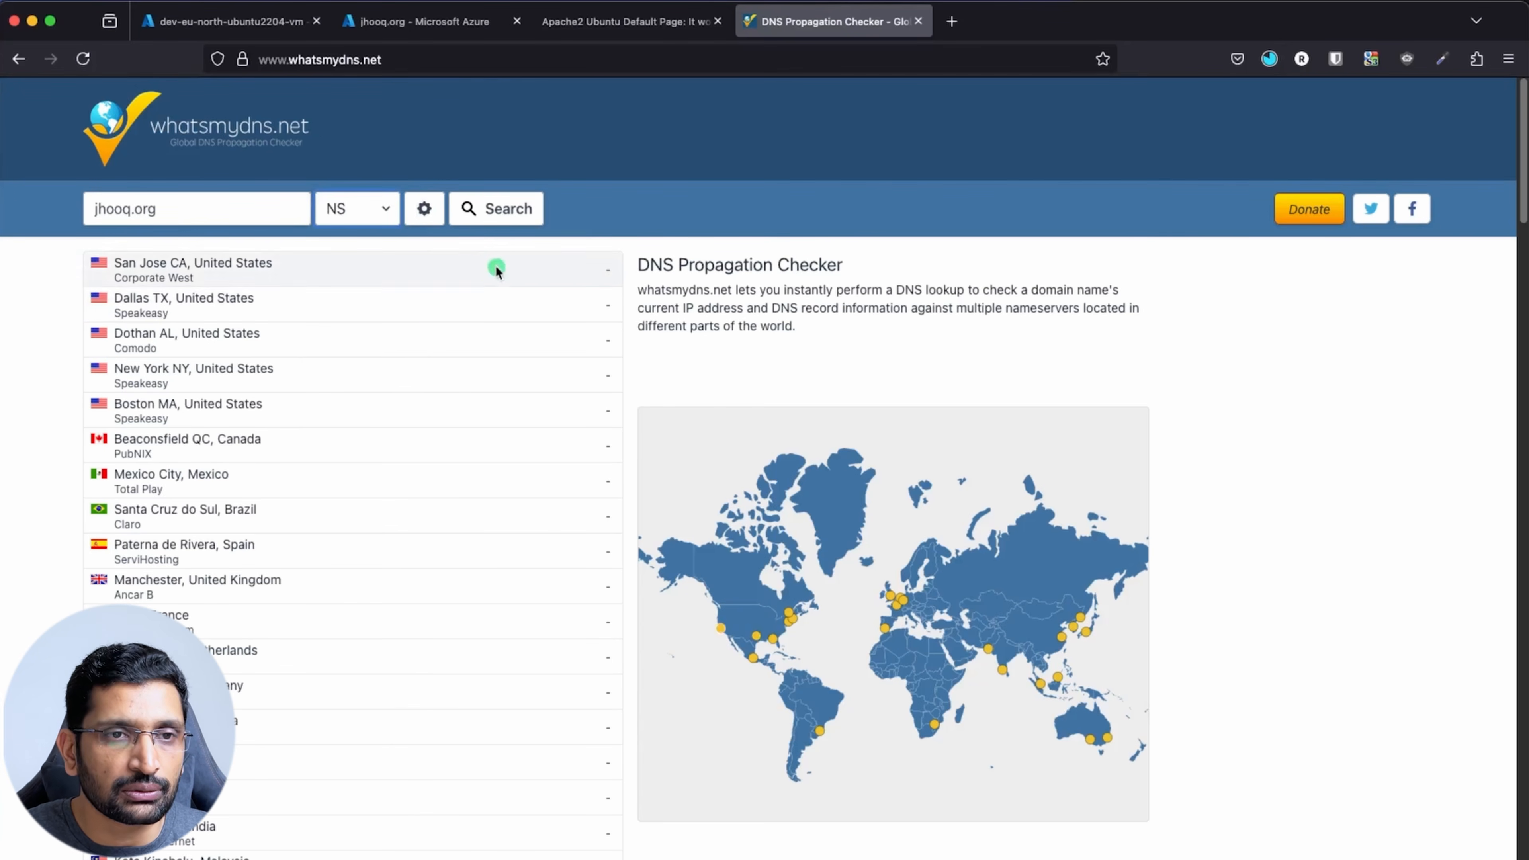
{"action": "left_click", "coordinate": [499, 211]}
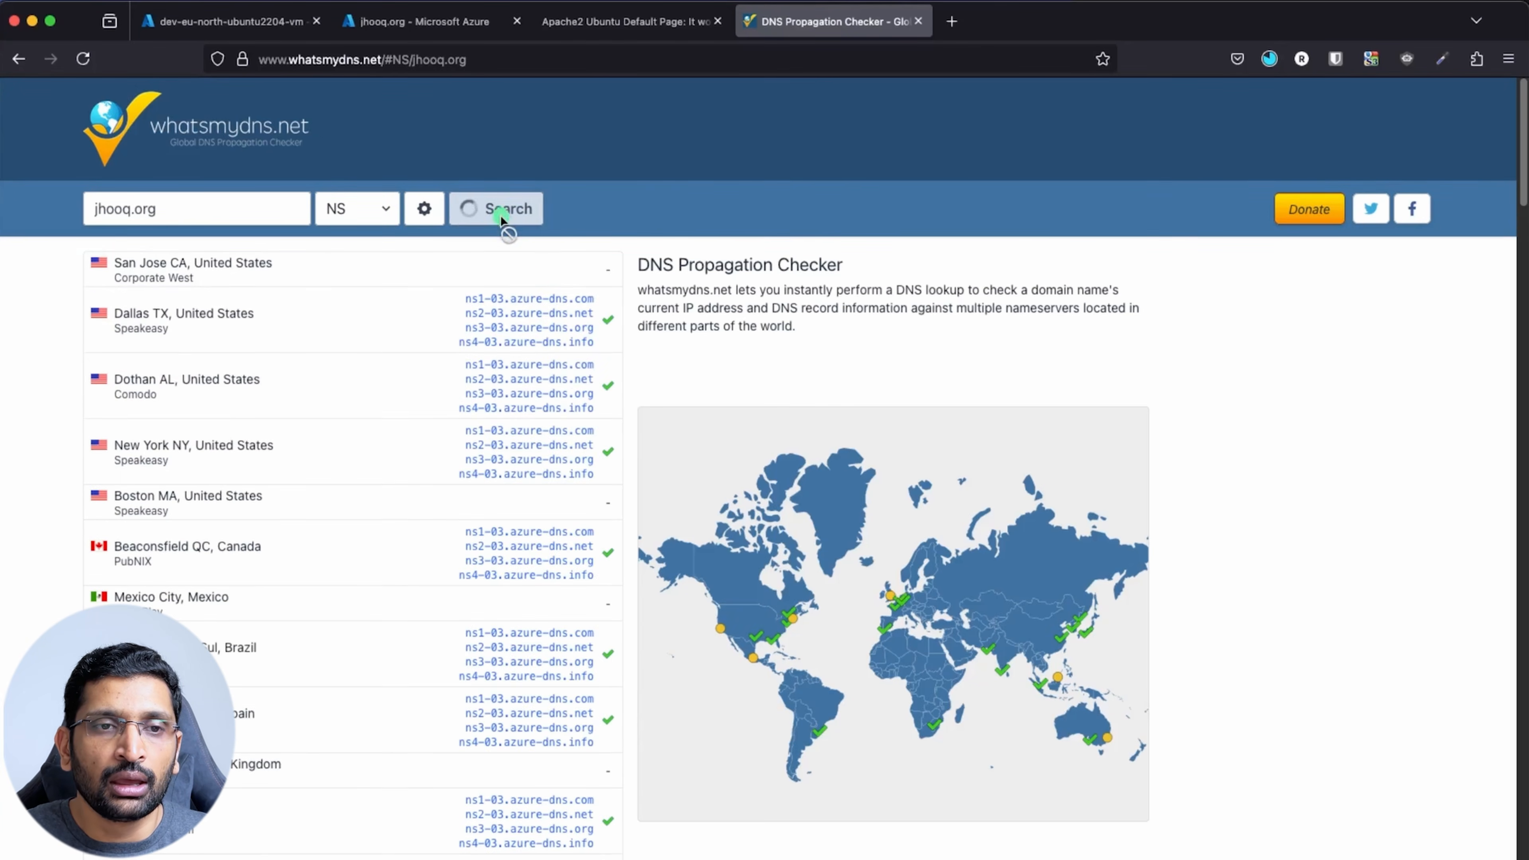
{"action": "scroll", "coordinate": [548, 427], "scroll_direction": "down", "scroll_amount": 1}
{"action": "scroll", "coordinate": [548, 427], "scroll_direction": "up", "scroll_amount": 1}
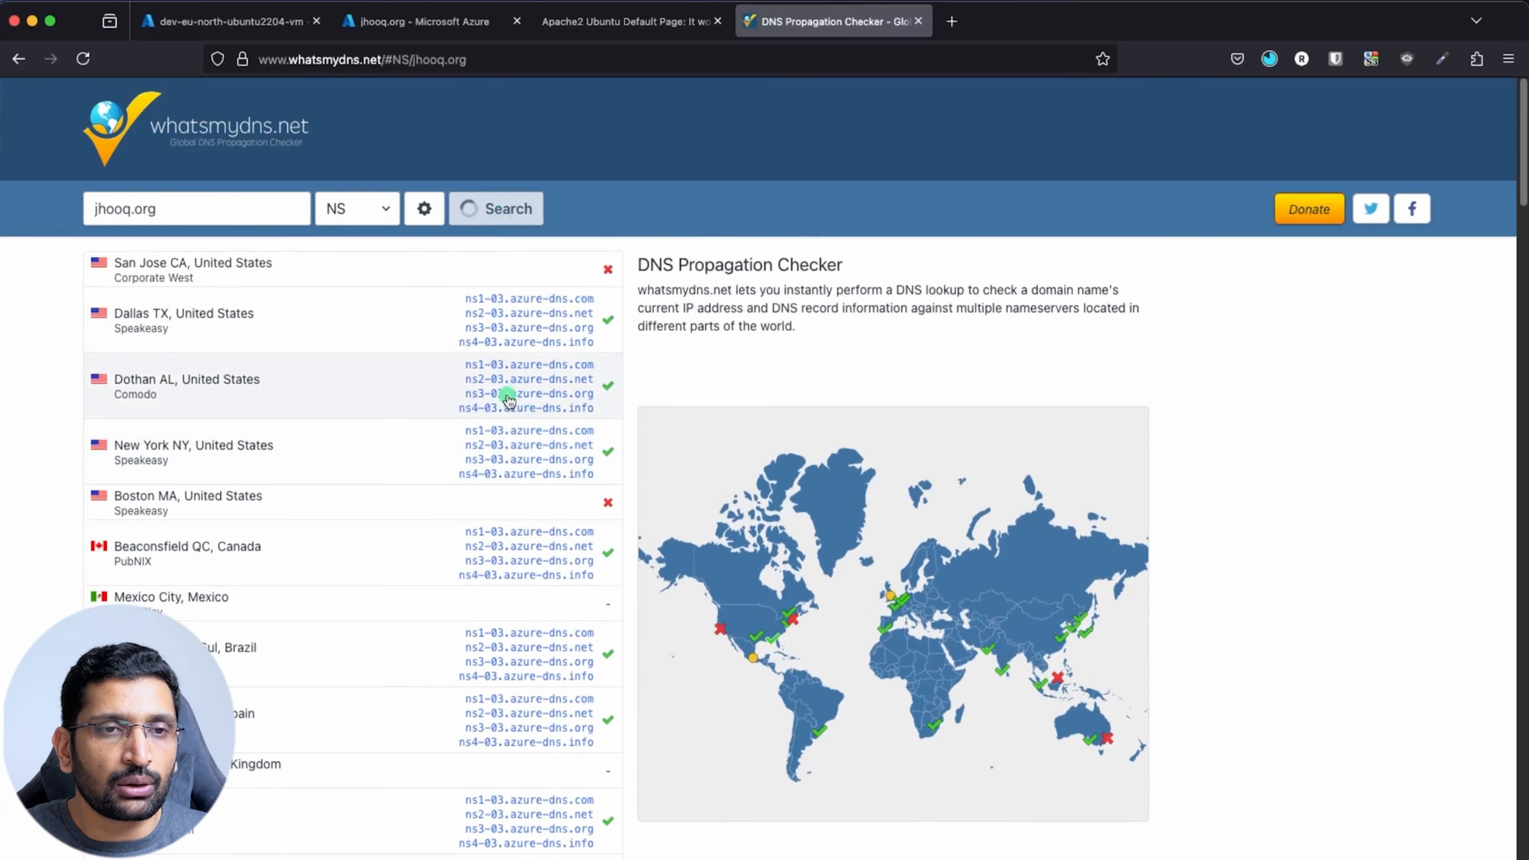
{"action": "left_click_drag", "start_coordinate": [464, 294], "coordinate": [600, 346]}
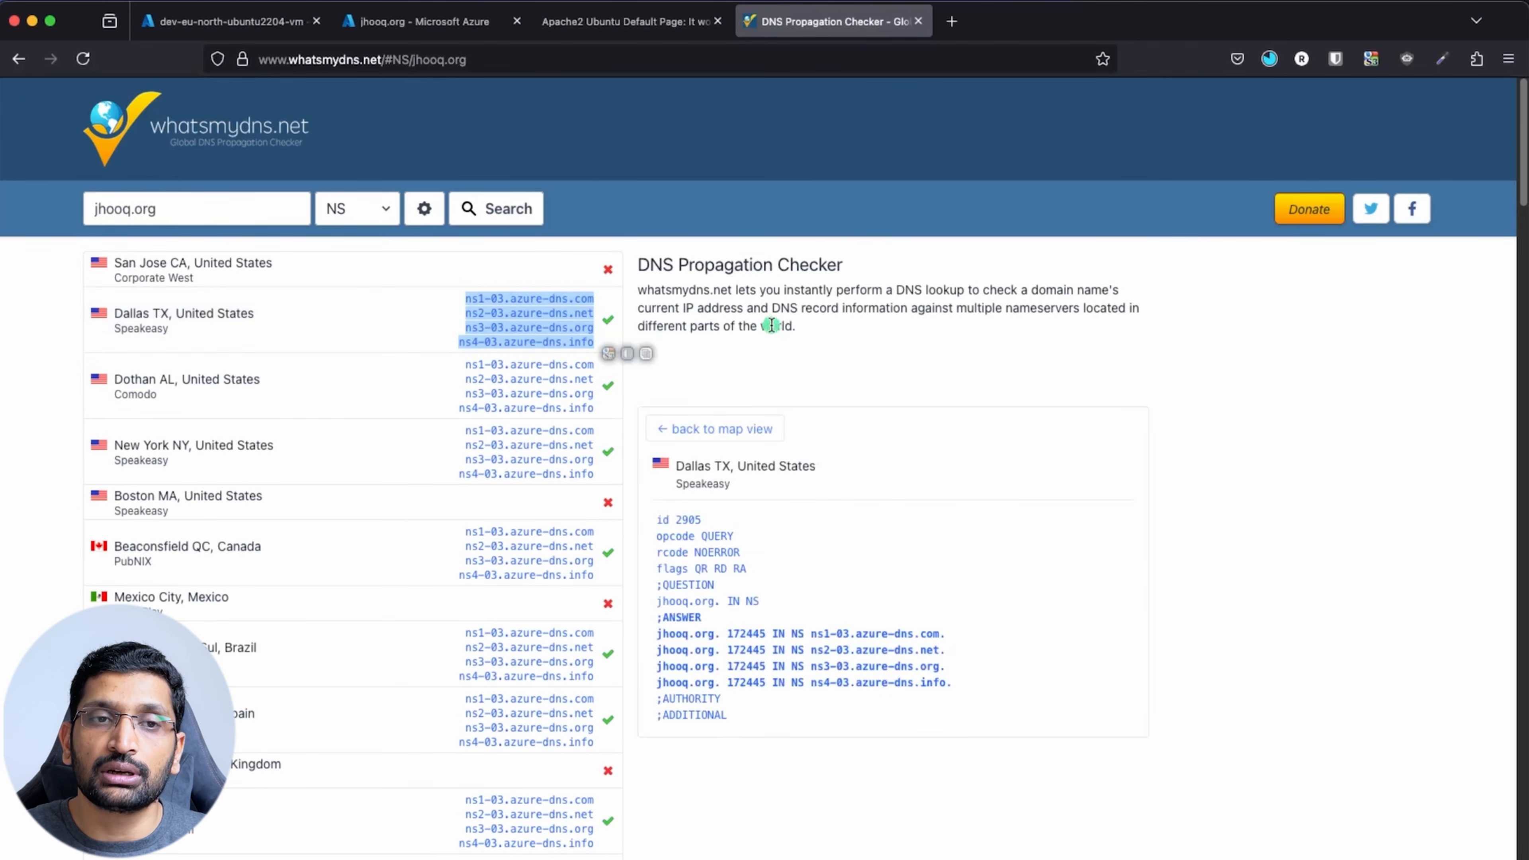
Compare with the Azure record sets, scroll the jhooq.org NS results, then show the Apache2 page
{"action": "left_click", "coordinate": [456, 21]}
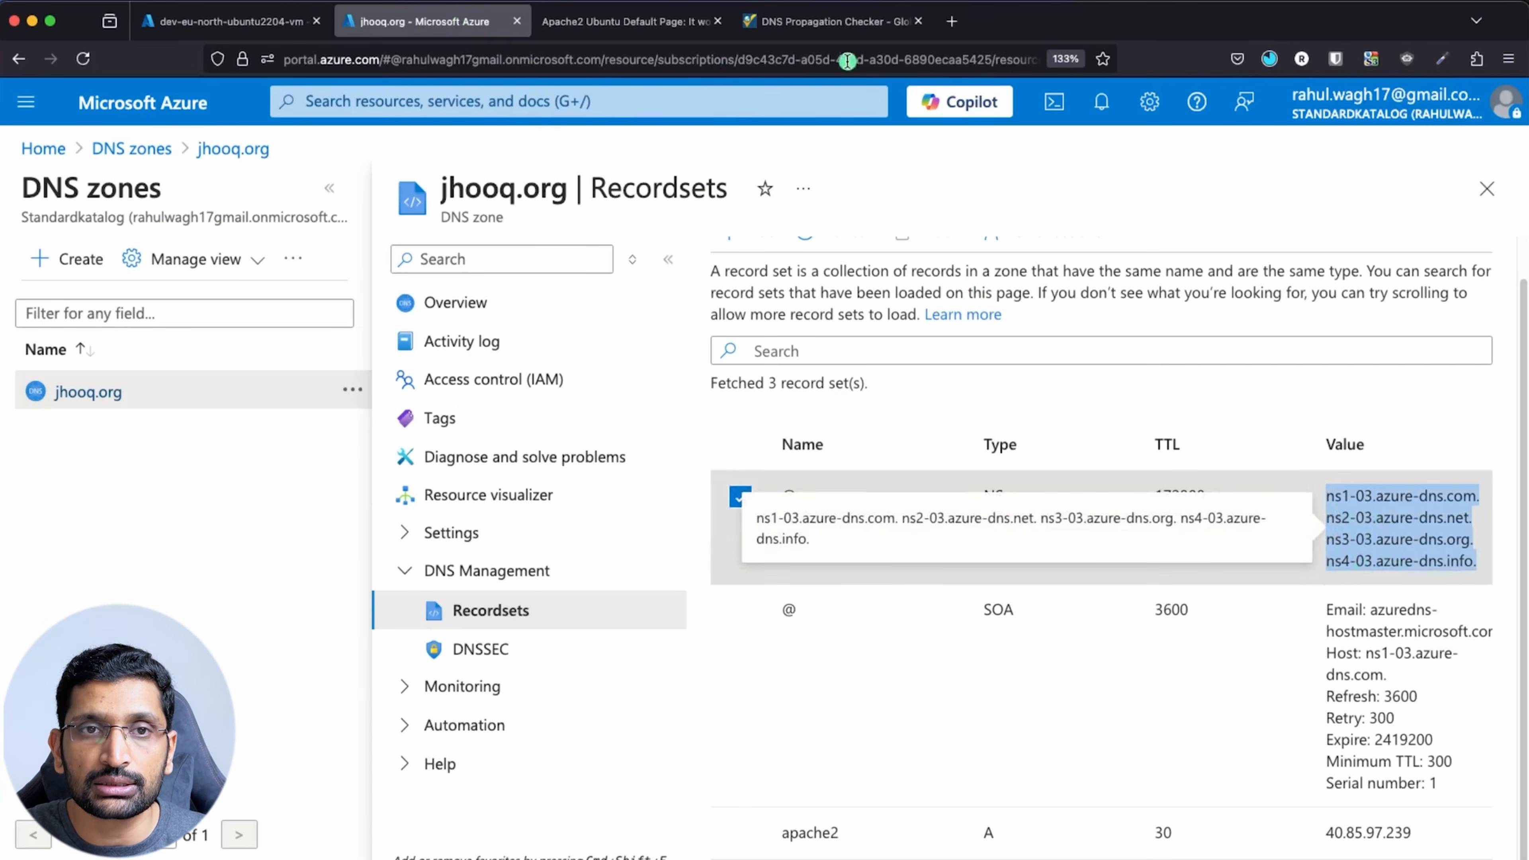
{"action": "left_click", "coordinate": [834, 21]}
{"action": "scroll", "coordinate": [560, 479], "scroll_direction": "down", "scroll_amount": 1}
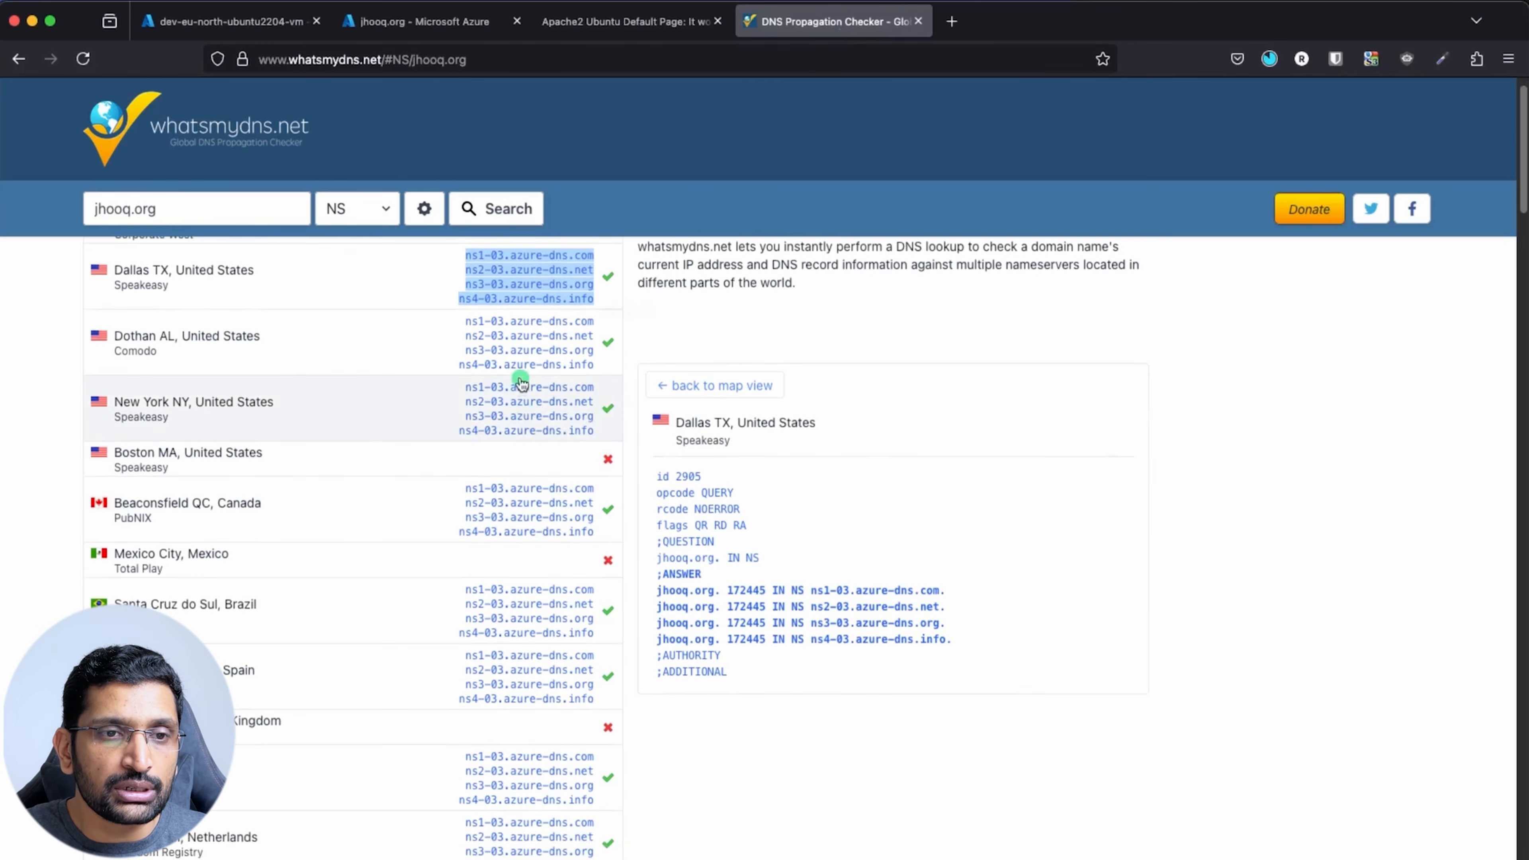
{"action": "scroll", "coordinate": [560, 482], "scroll_direction": "down", "scroll_amount": 10}
{"action": "scroll", "coordinate": [538, 472], "scroll_direction": "down", "scroll_amount": 2}
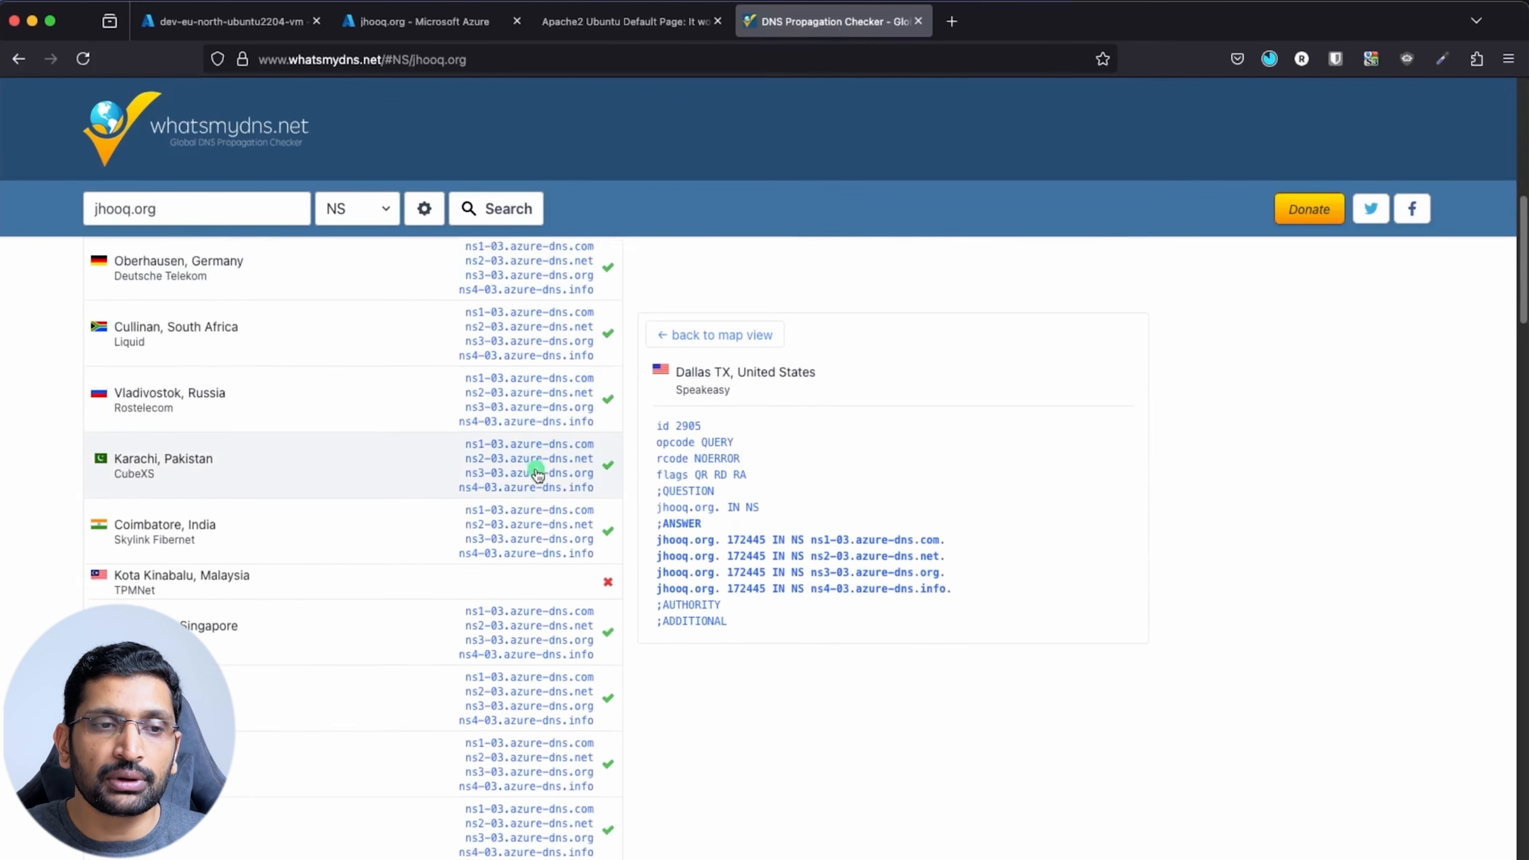
{"action": "scroll", "coordinate": [537, 473], "scroll_direction": "down", "scroll_amount": 2}
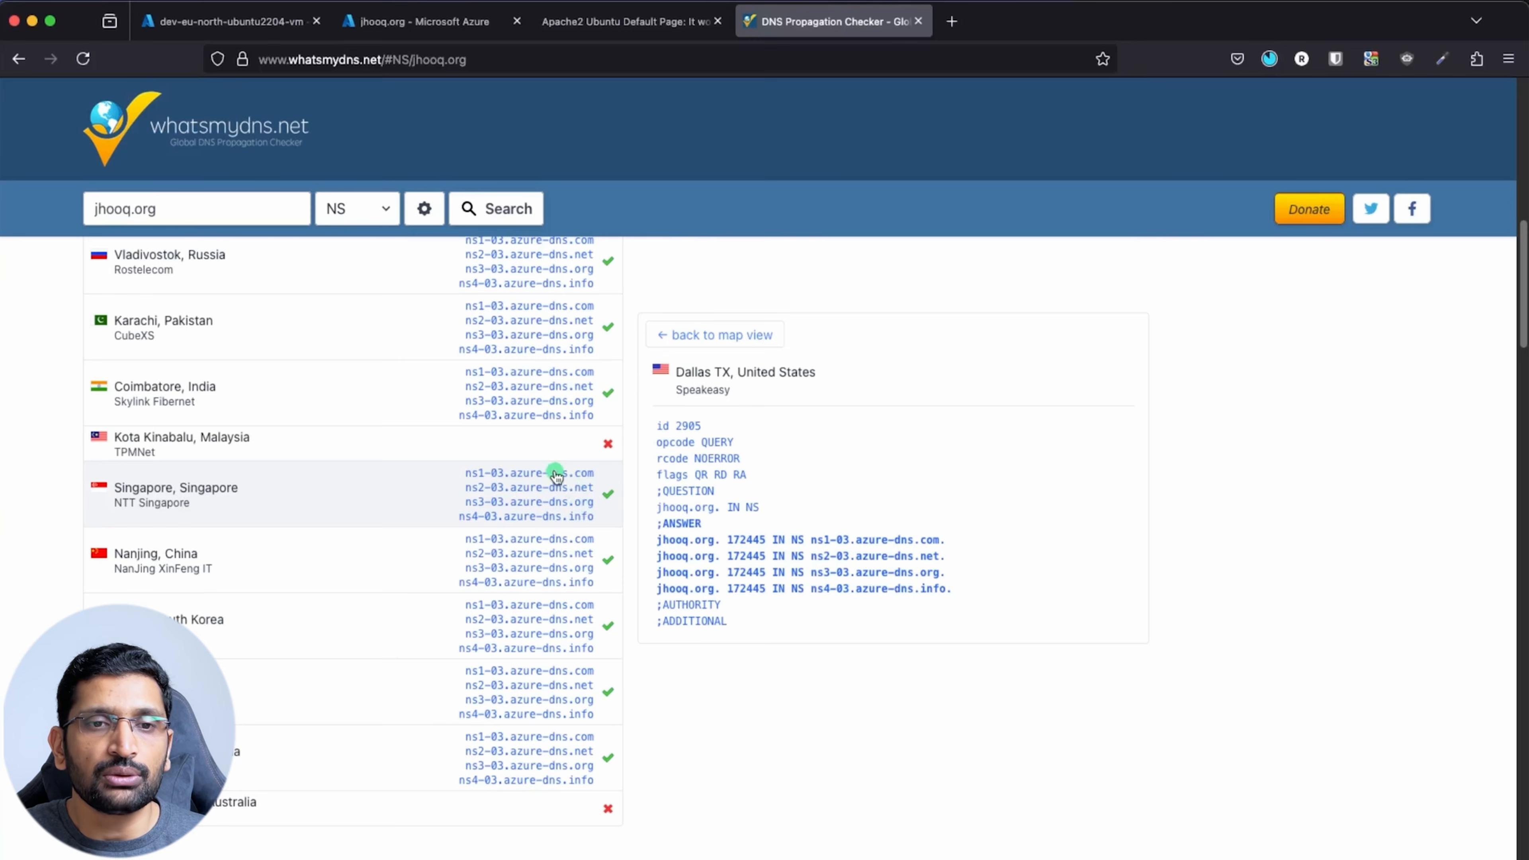
{"action": "scroll", "coordinate": [553, 476], "scroll_direction": "down", "scroll_amount": 5}
{"action": "scroll", "coordinate": [538, 508], "scroll_direction": "up", "scroll_amount": 15}
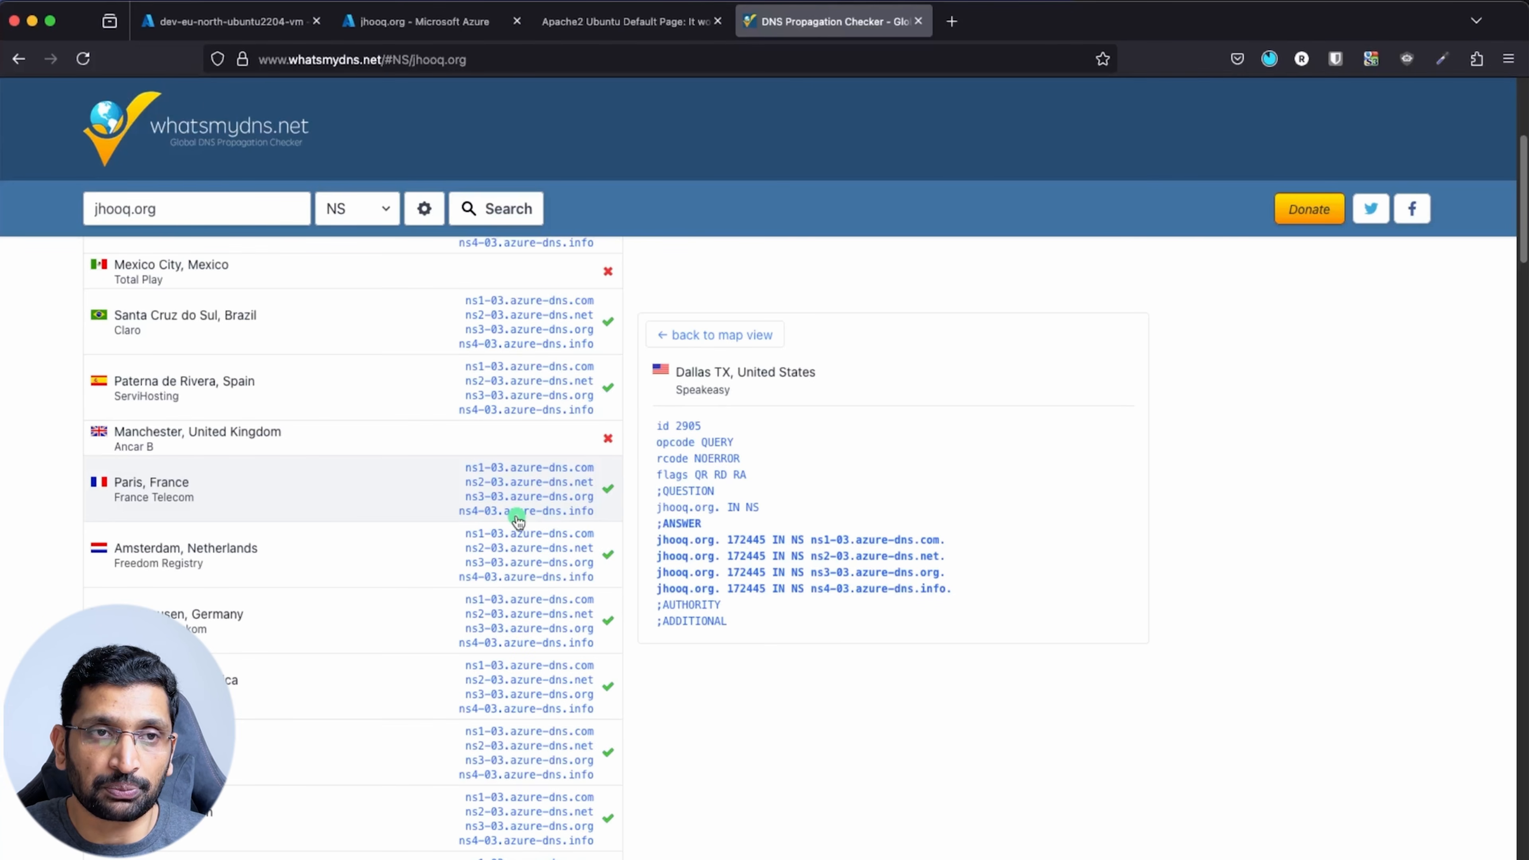
{"action": "left_click", "coordinate": [649, 24]}
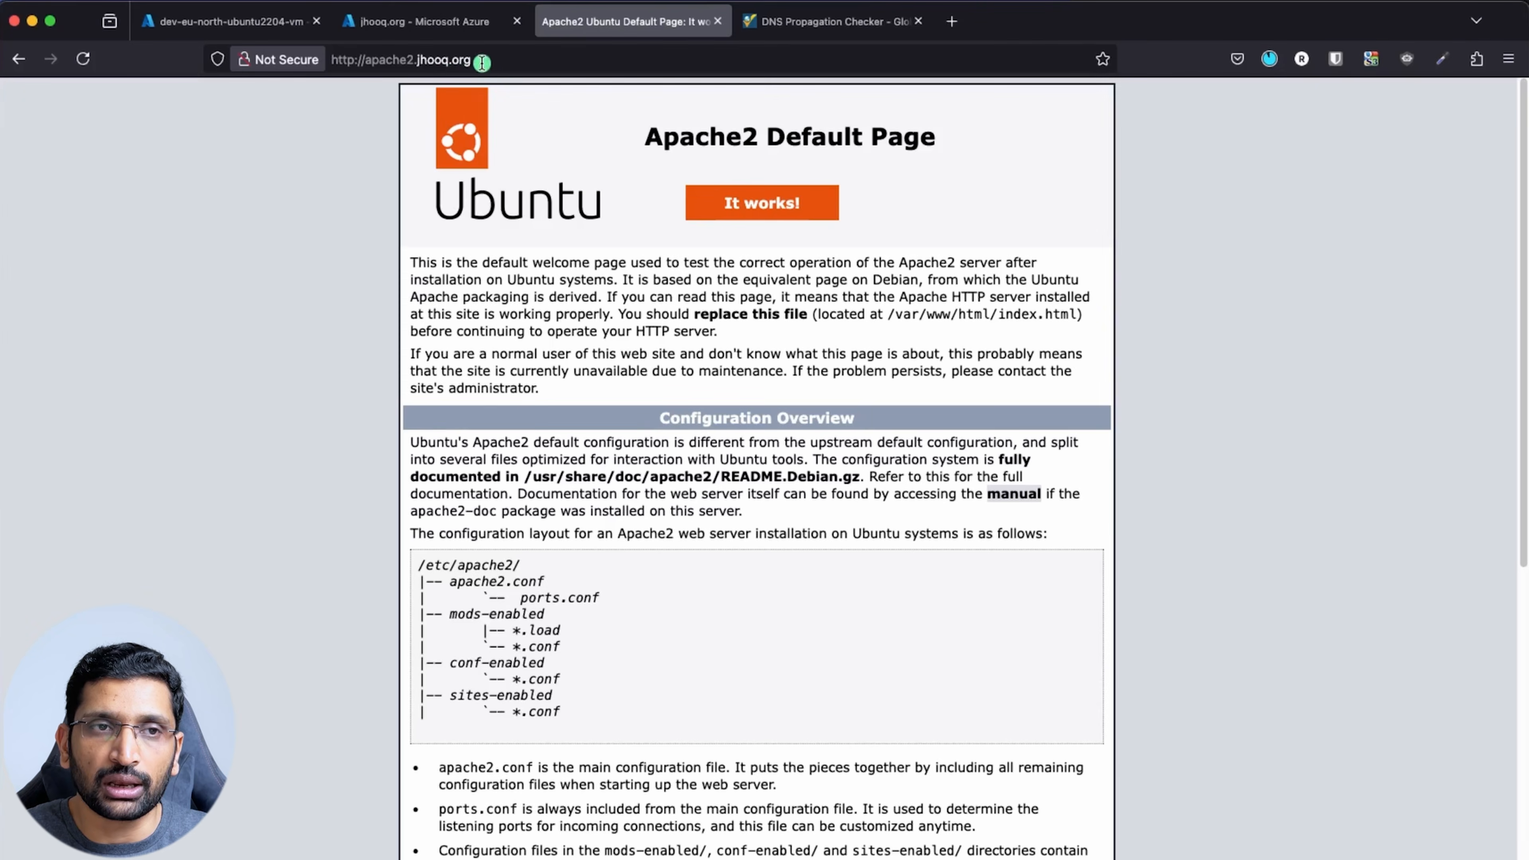
Point out the apache2 A record for 40.85.97.239 in Azure, then return to the Apache2 page
{"action": "left_click", "coordinate": [450, 25]}
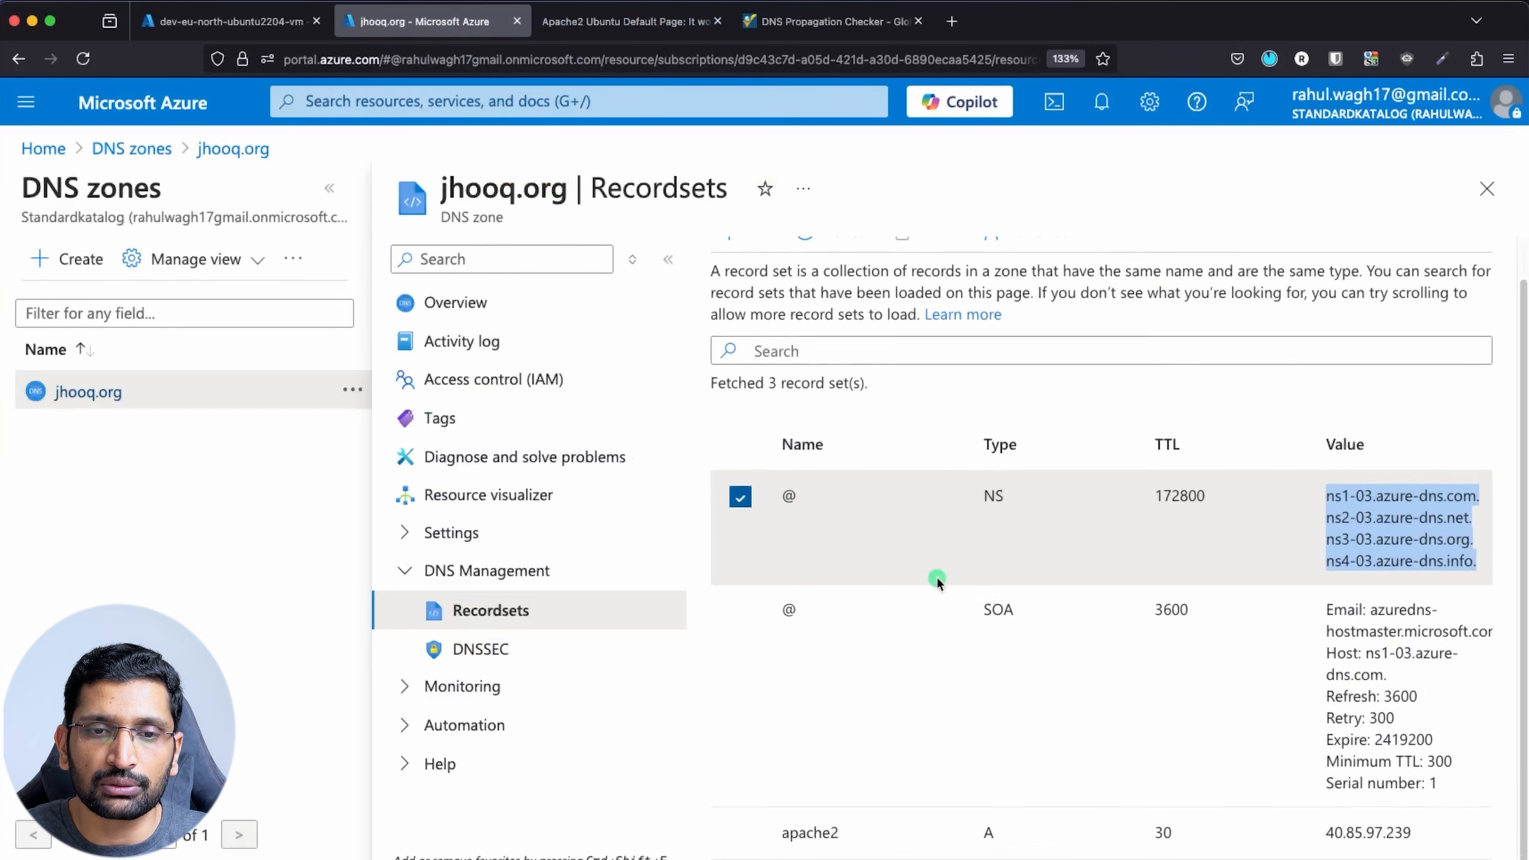
{"action": "double_click", "coordinate": [801, 833]}
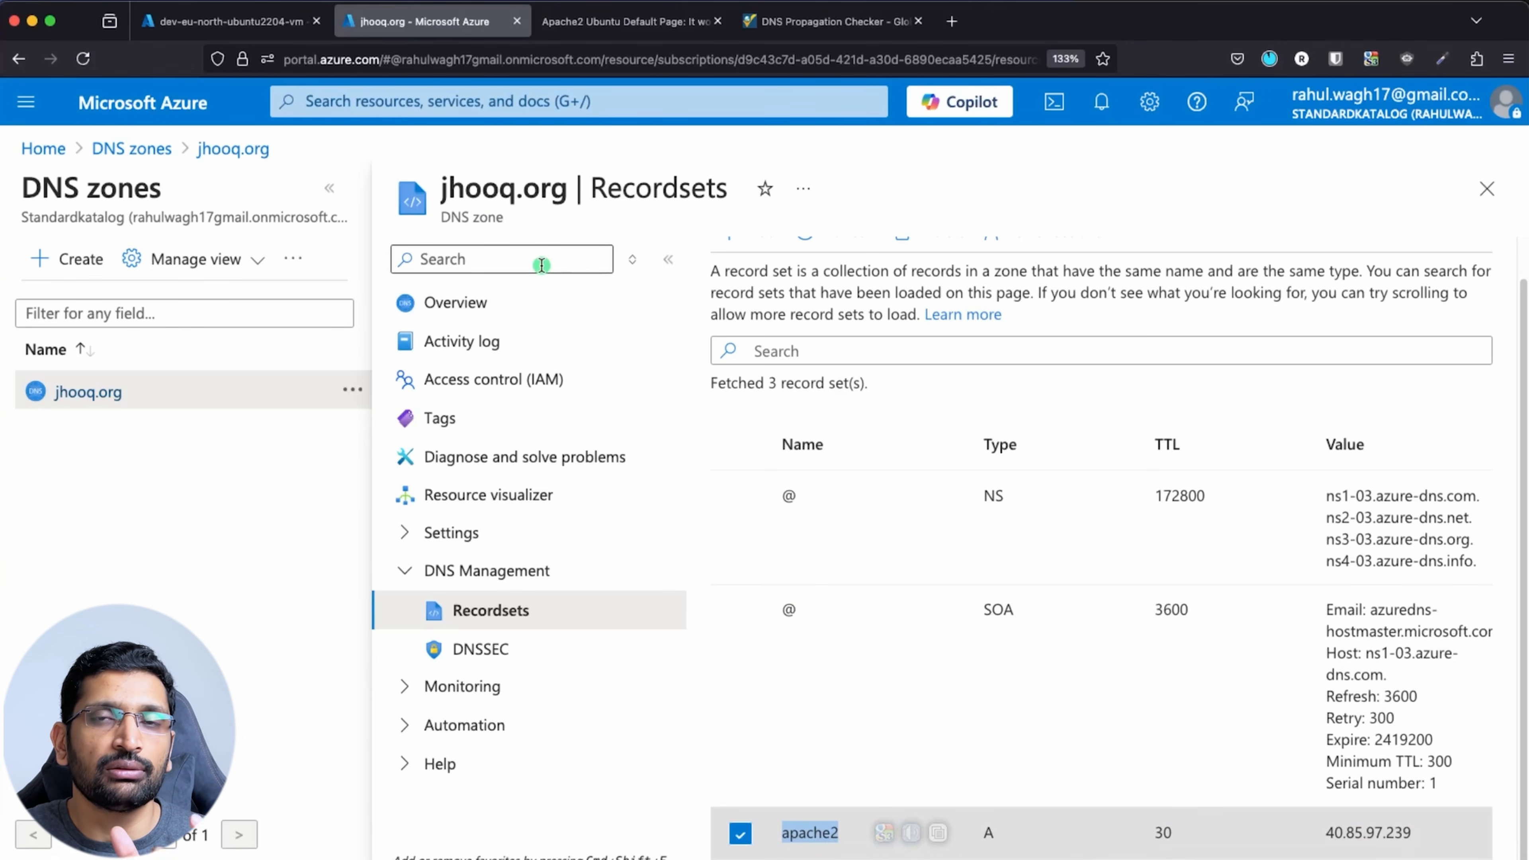
{"action": "left_click", "coordinate": [608, 21]}
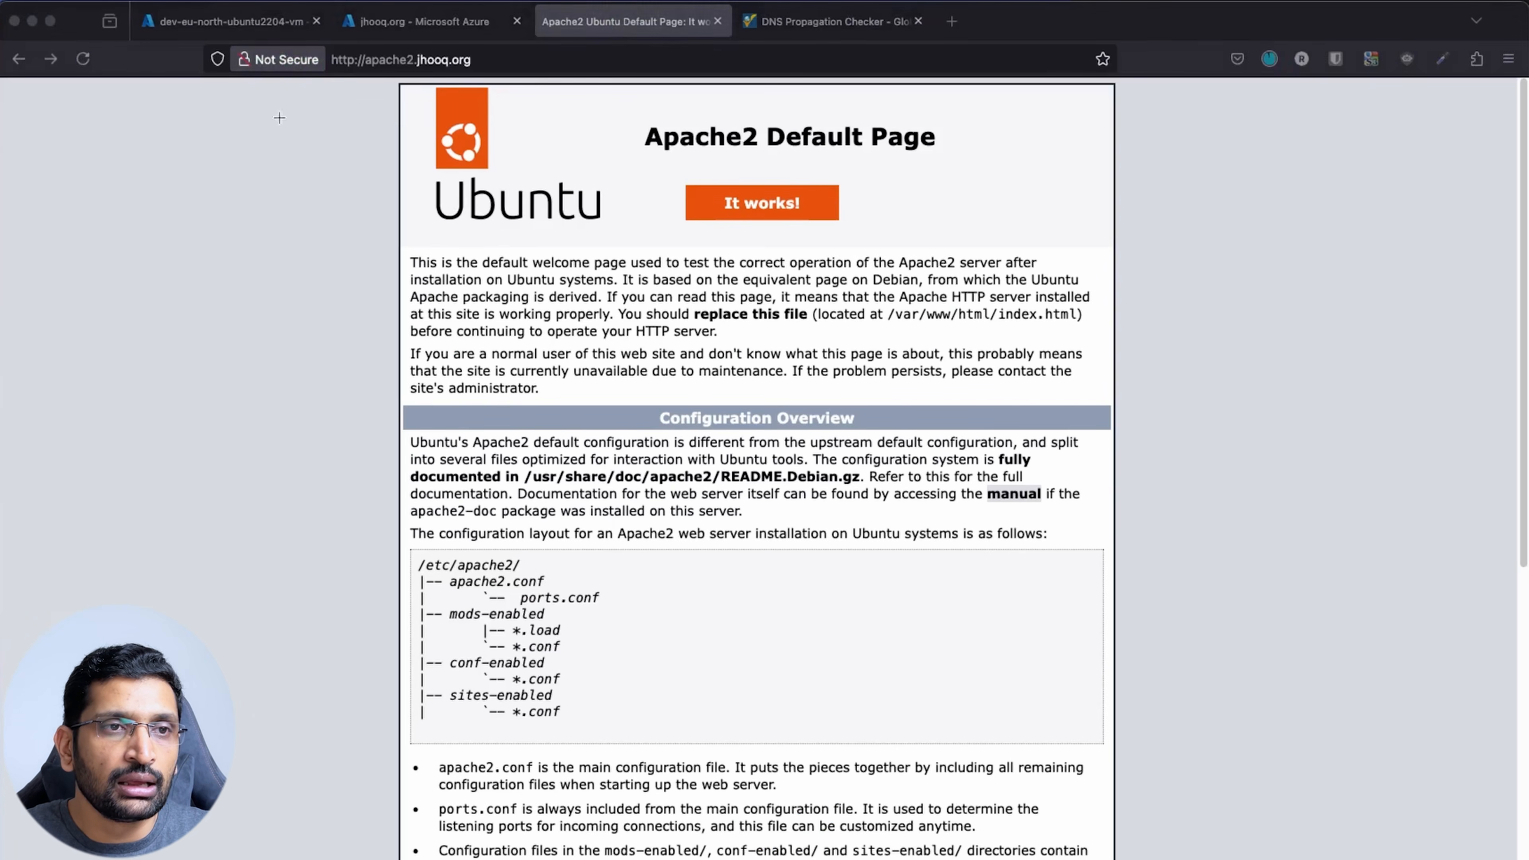
{"action": "mouse_move", "coordinate": [335, 53]}
{"action": "left_mouse_down"}
{"action": "mouse_move", "coordinate": [243, 35]}
{"action": "mouse_move", "coordinate": [284, 104]}
{"action": "mouse_move", "coordinate": [315, 30]}
{"action": "mouse_move", "coordinate": [344, 37]}
{"action": "mouse_move", "coordinate": [330, 75]}
{"action": "mouse_move", "coordinate": [369, 51]}
{"action": "left_mouse_up"}
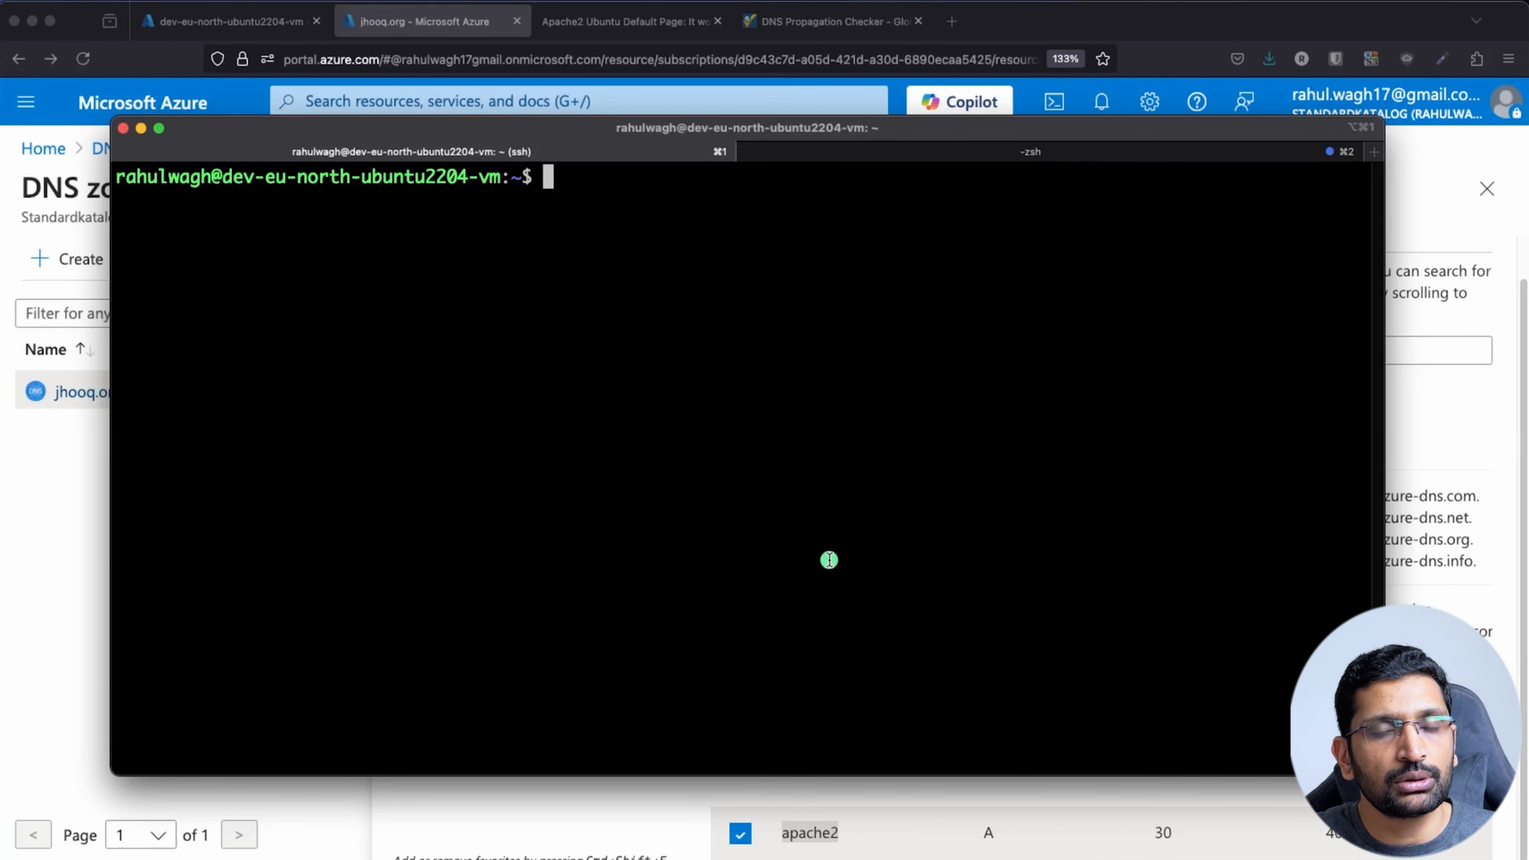
Log out, reconnect to 40.85.97.239 with the dev-vm-ssh-key-pair ssh command, and clear the screen
{"action": "type", "text": "exit"}
{"action": "key", "text": "Return"}
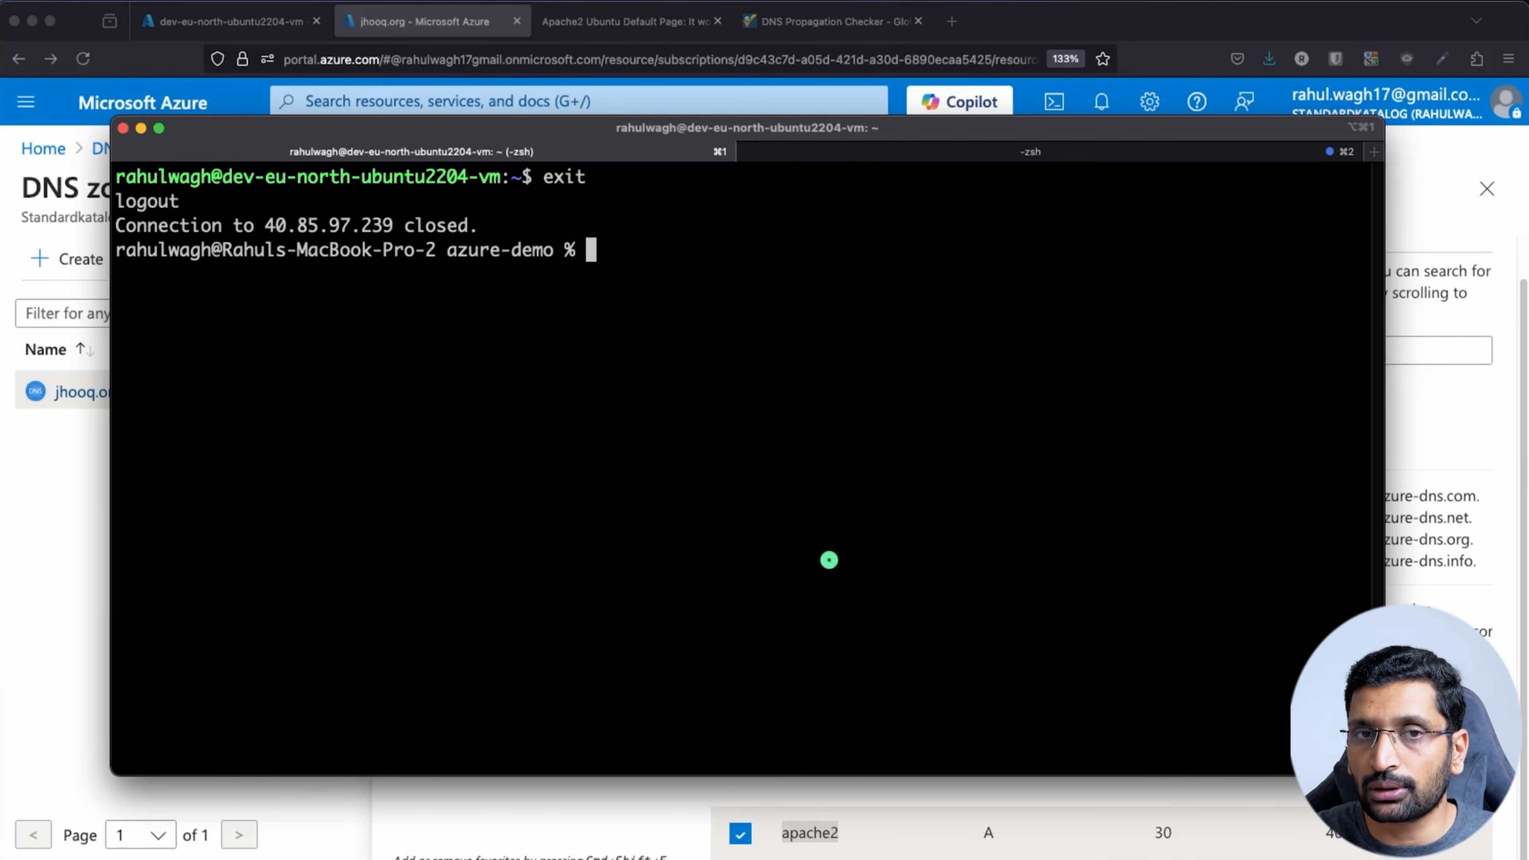
{"action": "key", "text": "Up"}
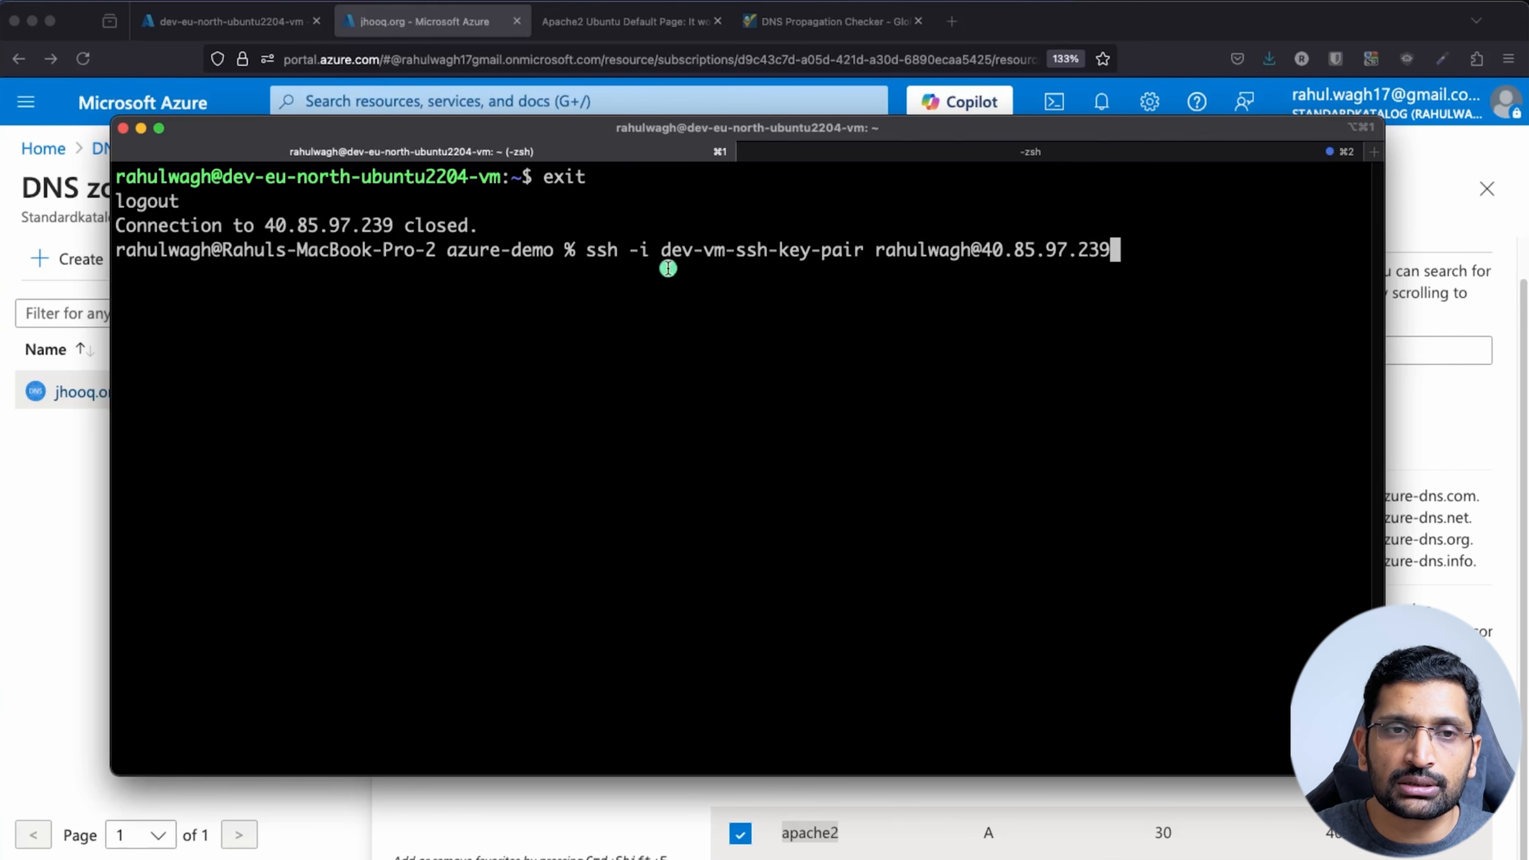
{"action": "left_click_drag", "start_coordinate": [864, 249], "coordinate": [670, 249]}
{"action": "triple_click", "coordinate": [954, 251]}
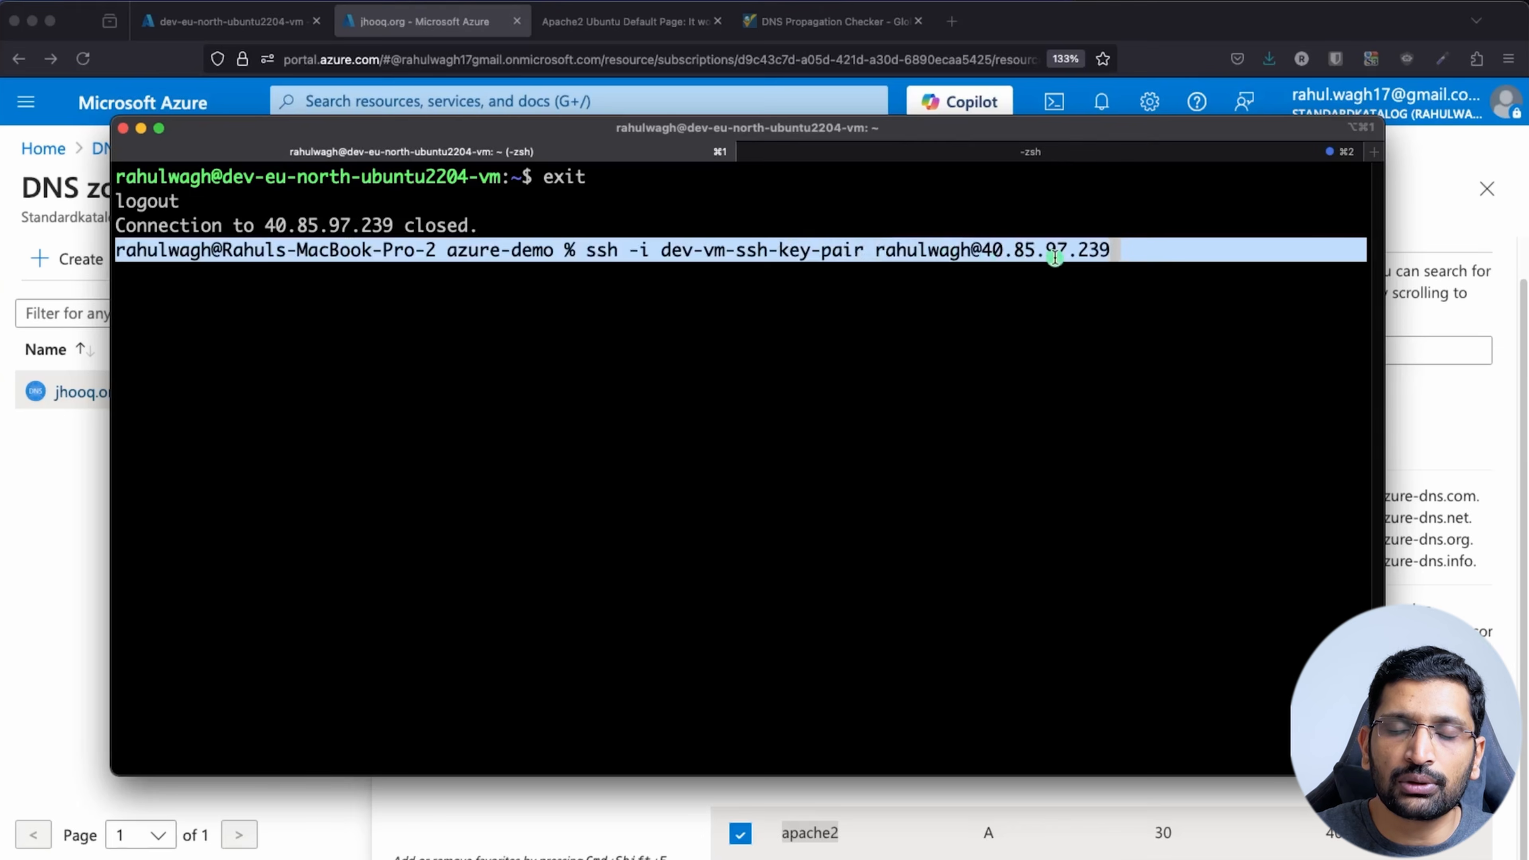
{"action": "left_click", "coordinate": [1125, 275]}
{"action": "key", "text": "Return"}
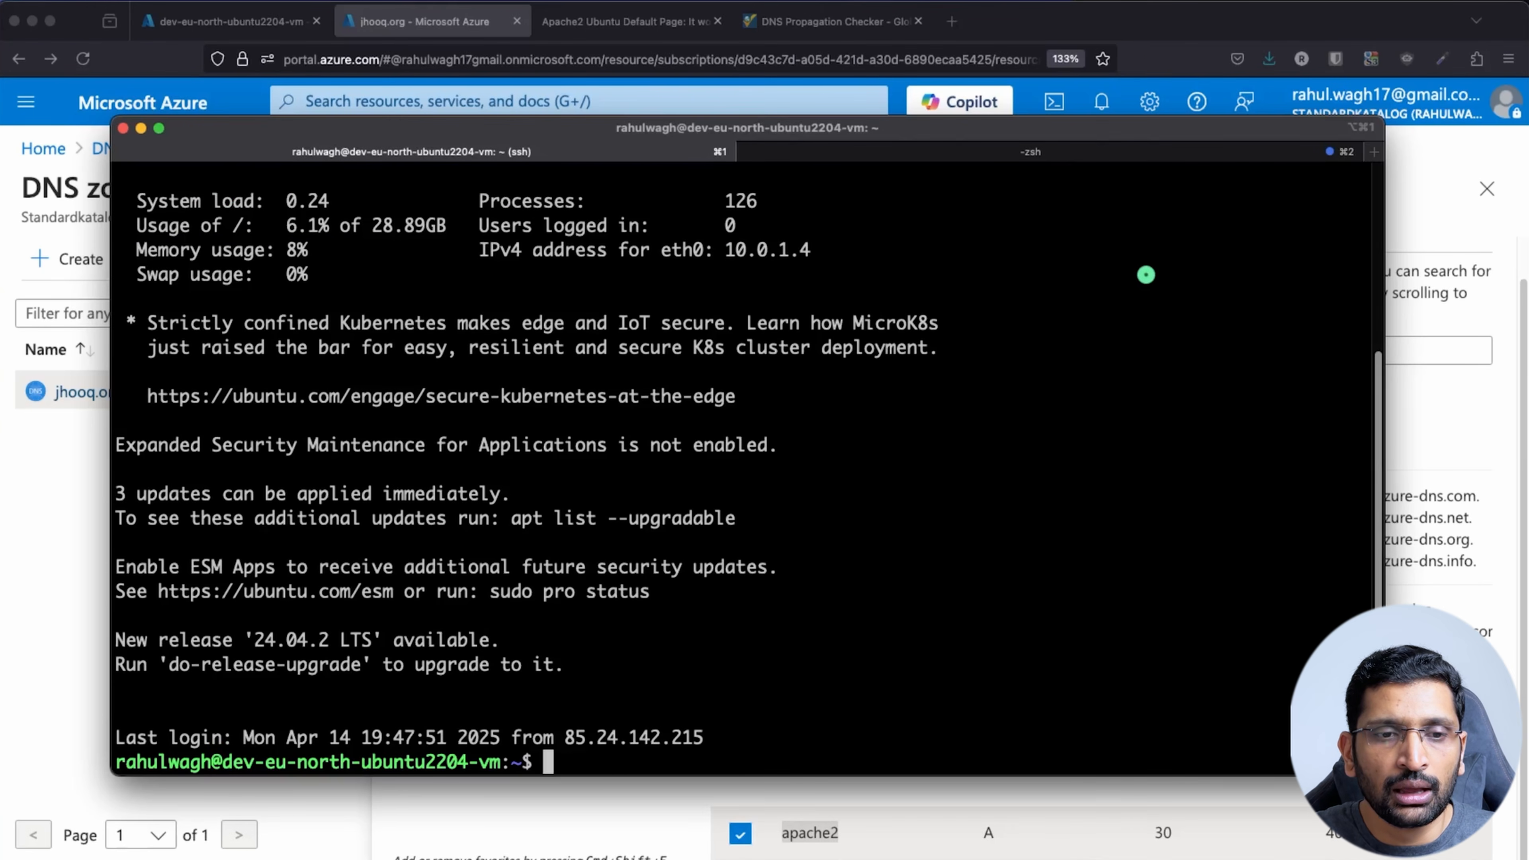
{"action": "type", "text": "clear"}
{"action": "key", "text": "Return"}
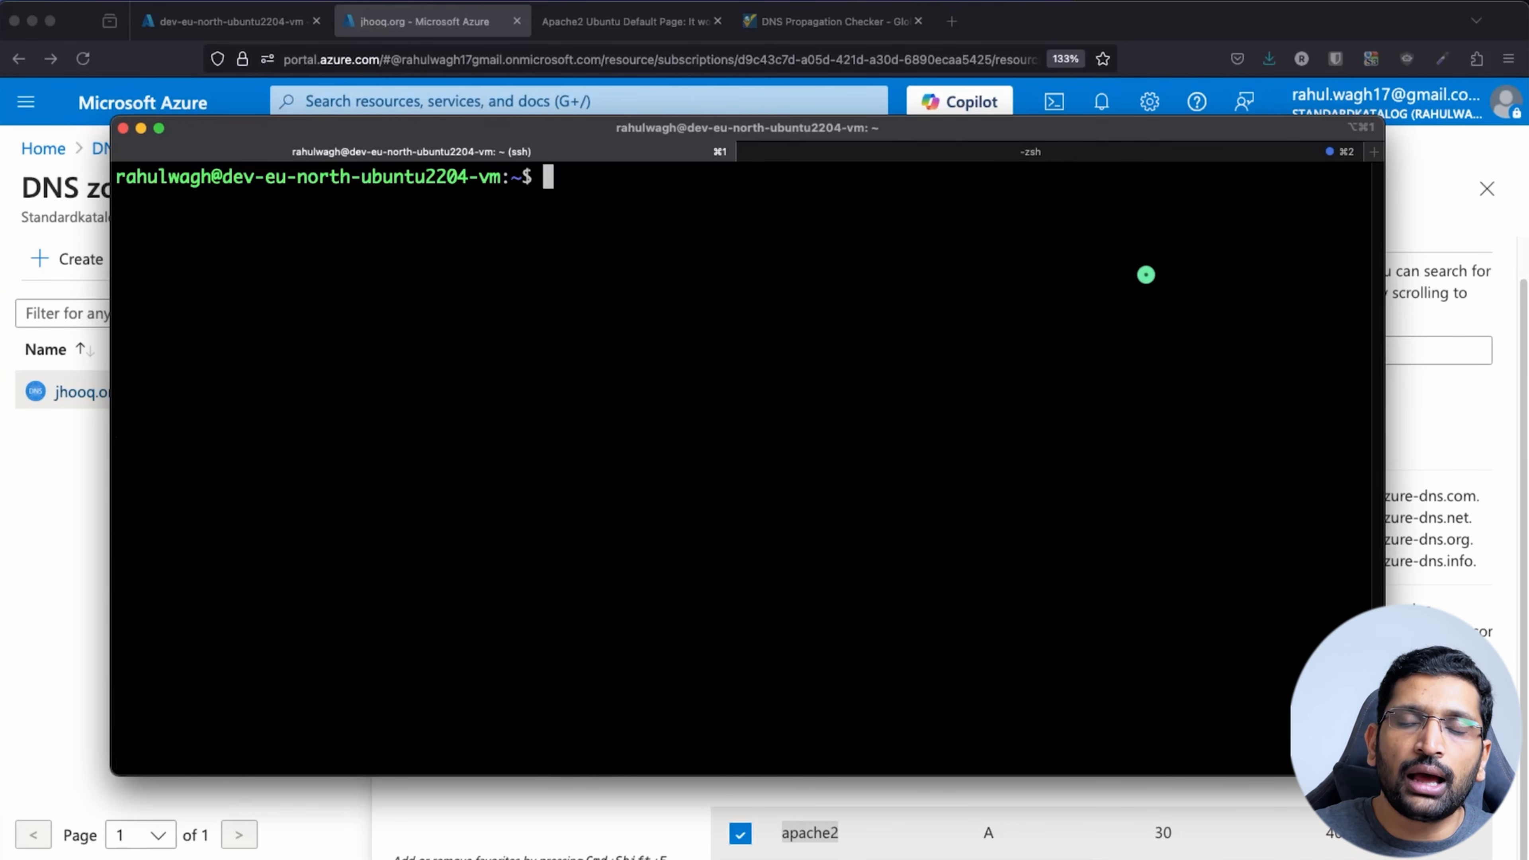
{"action": "left_click", "coordinate": [640, 29]}
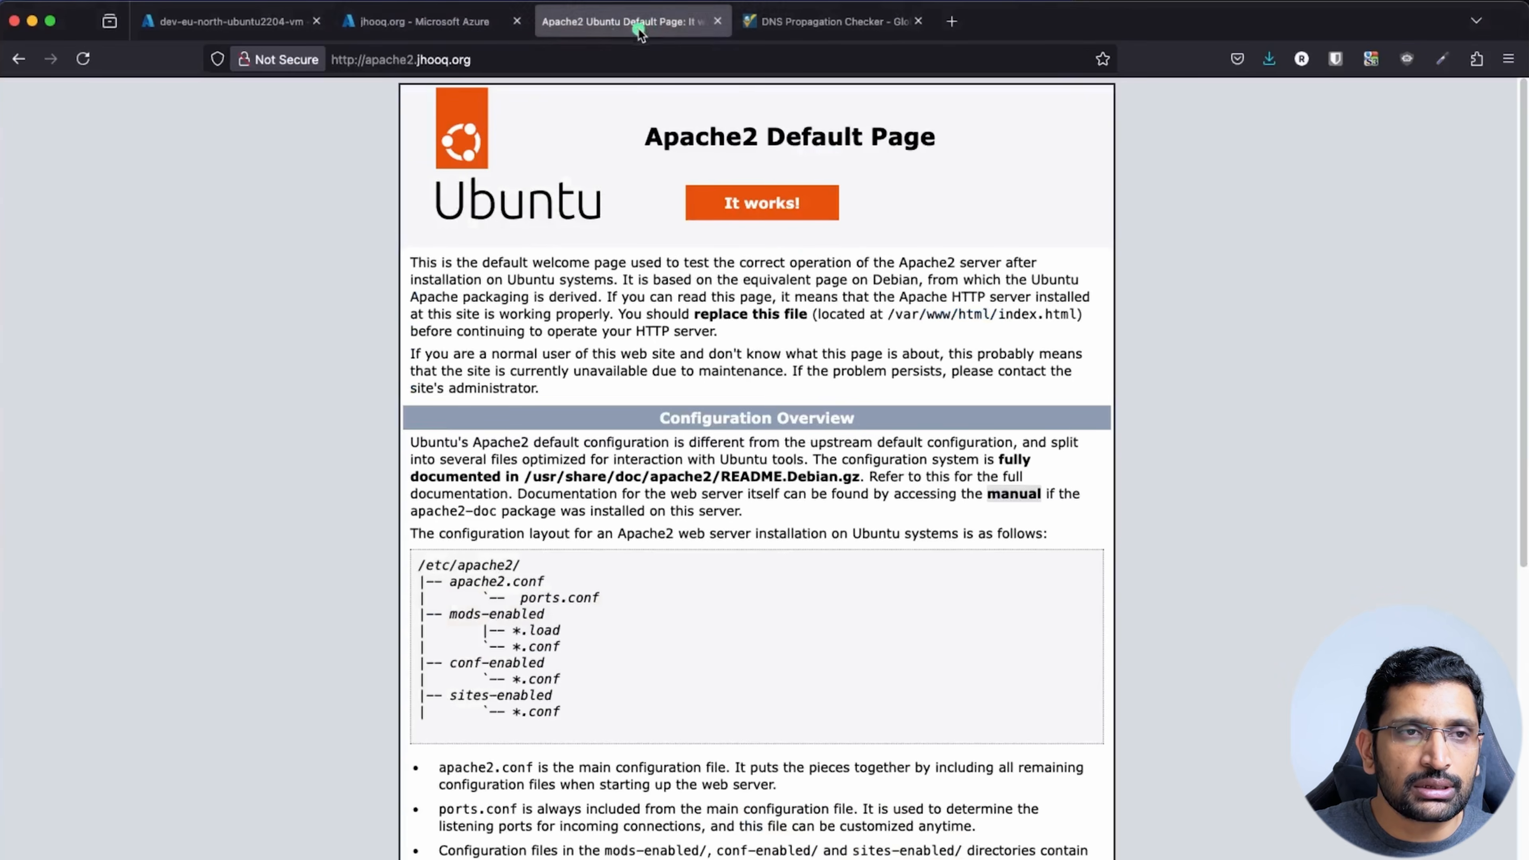
{"action": "left_click", "coordinate": [524, 59]}
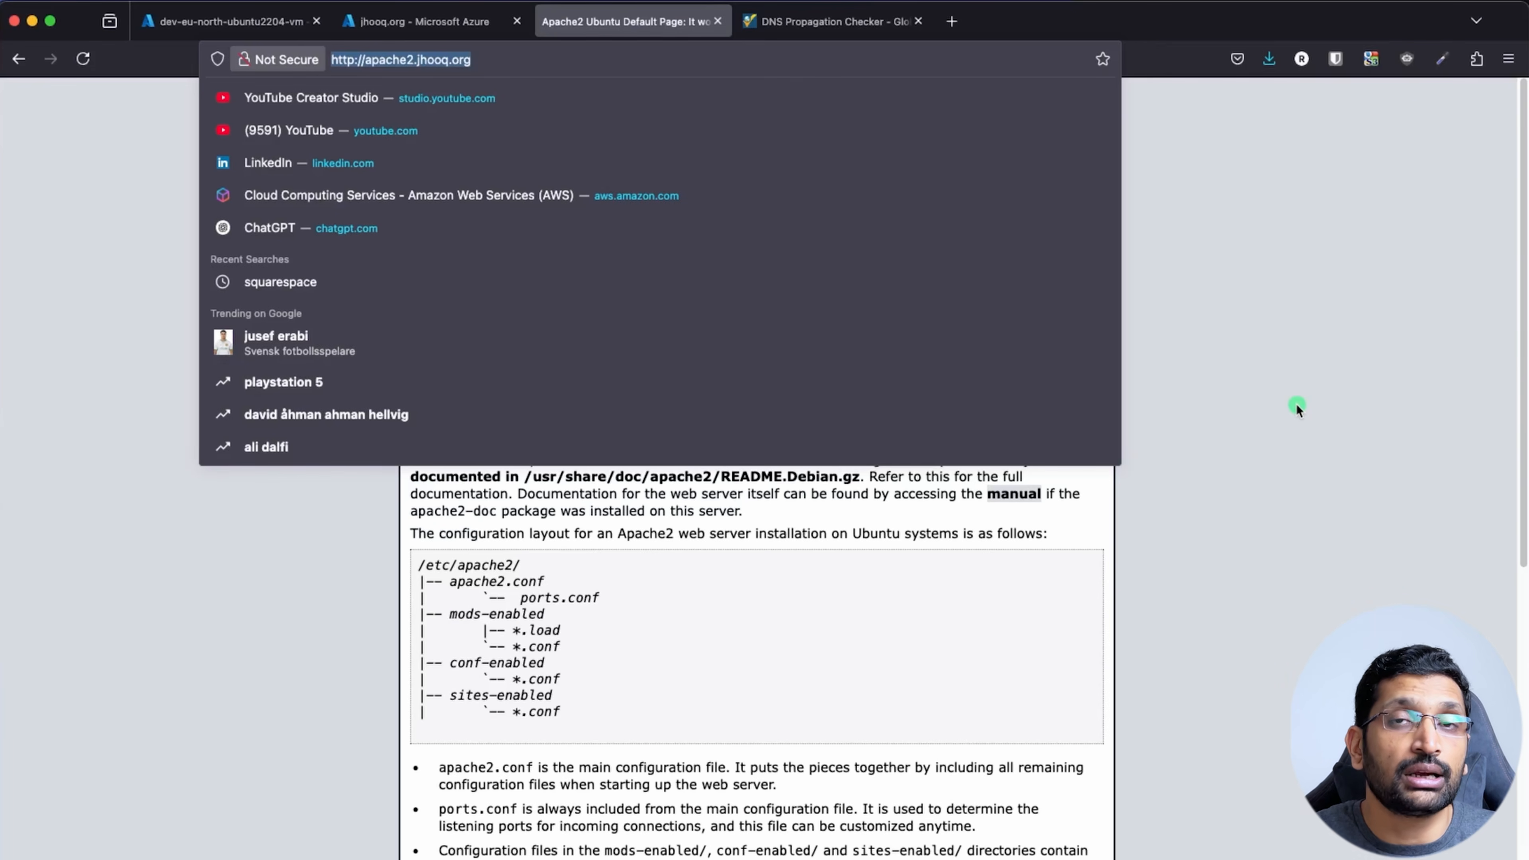
{"action": "key", "text": "super+Tab"}
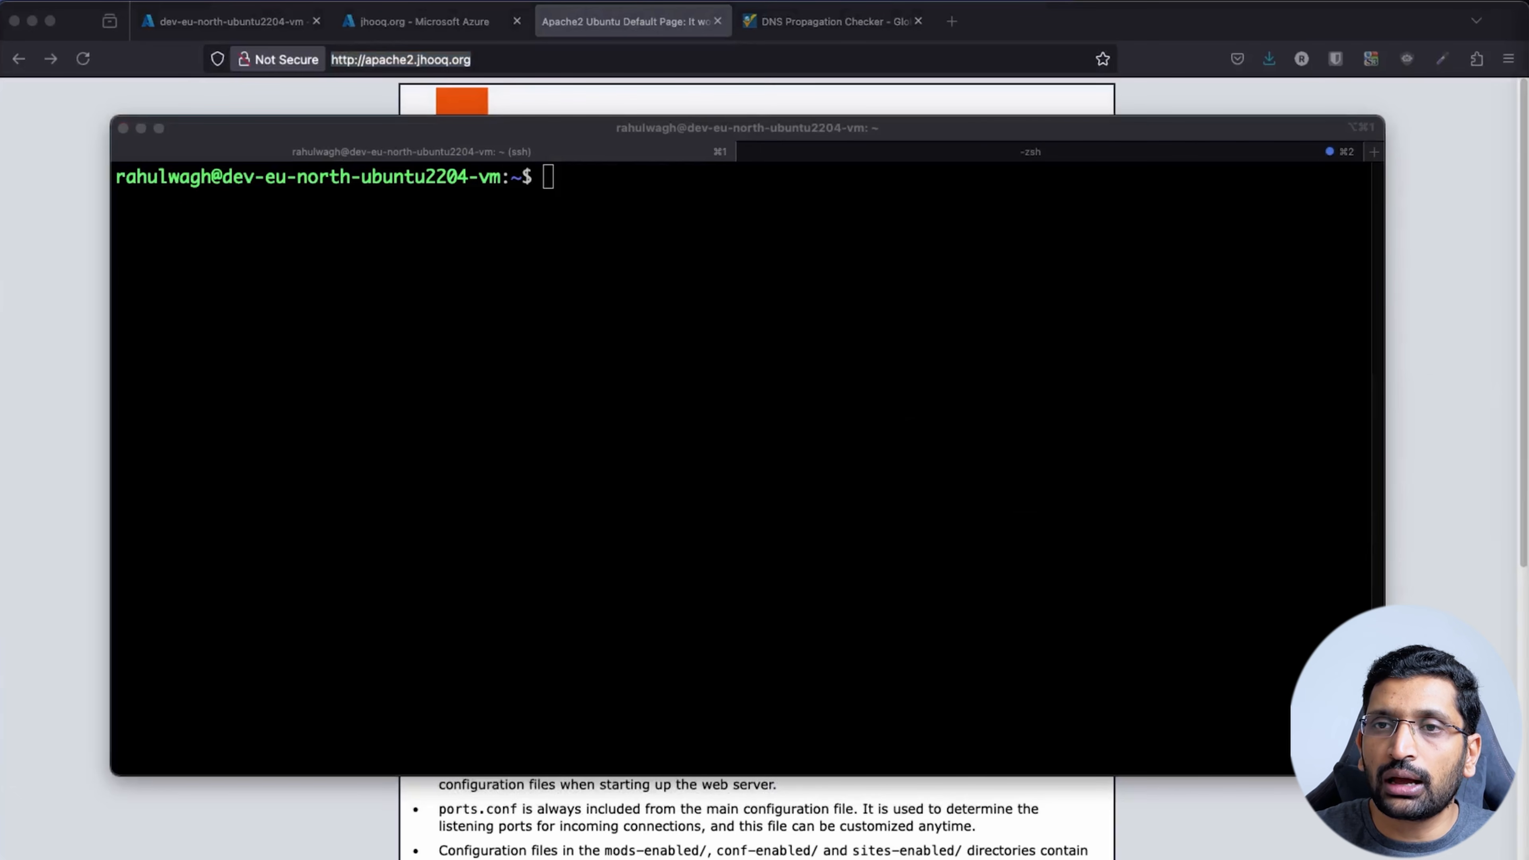
Run 'sudo apt install certbot python3-certbot-apache -y' in the SSH terminal to install certbot 1.21.0
{"action": "left_click", "coordinate": [488, 283]}
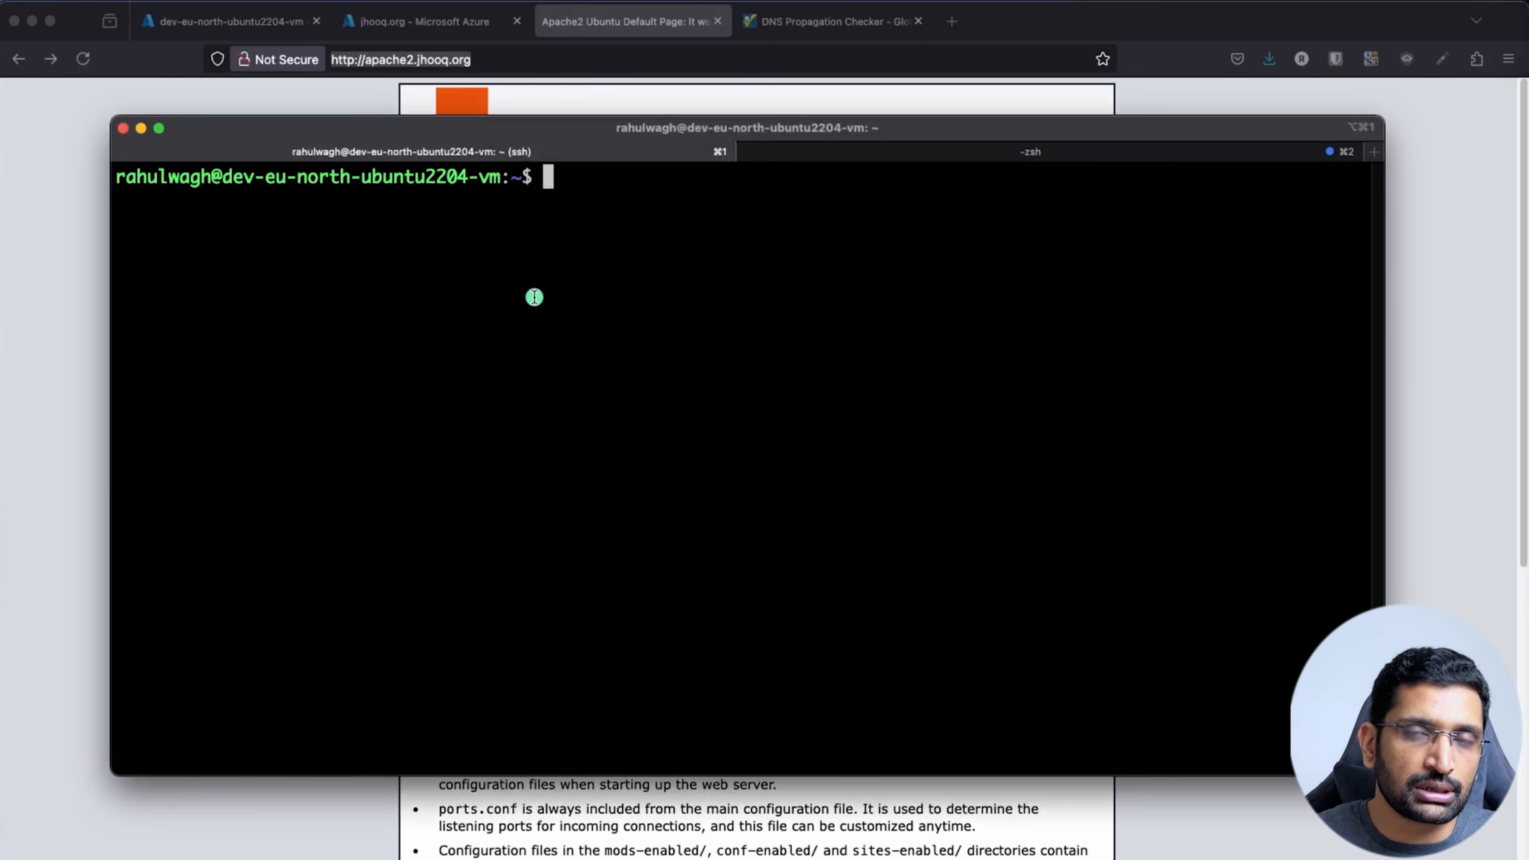
{"action": "type", "text": "sudo apt install certbot python3-certbot-apache -y"}
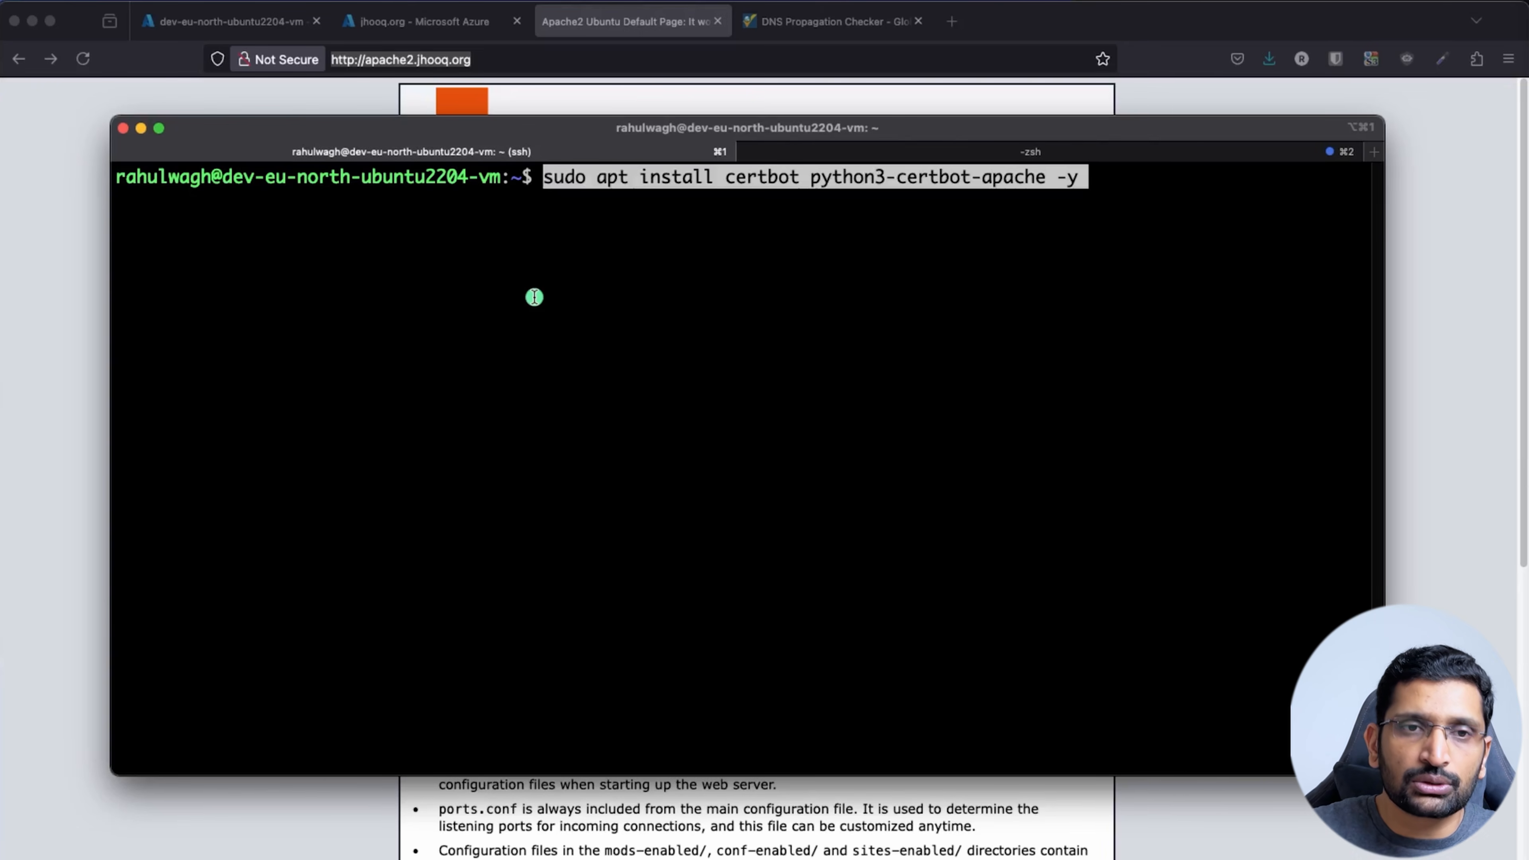
{"action": "key", "text": "Right"}
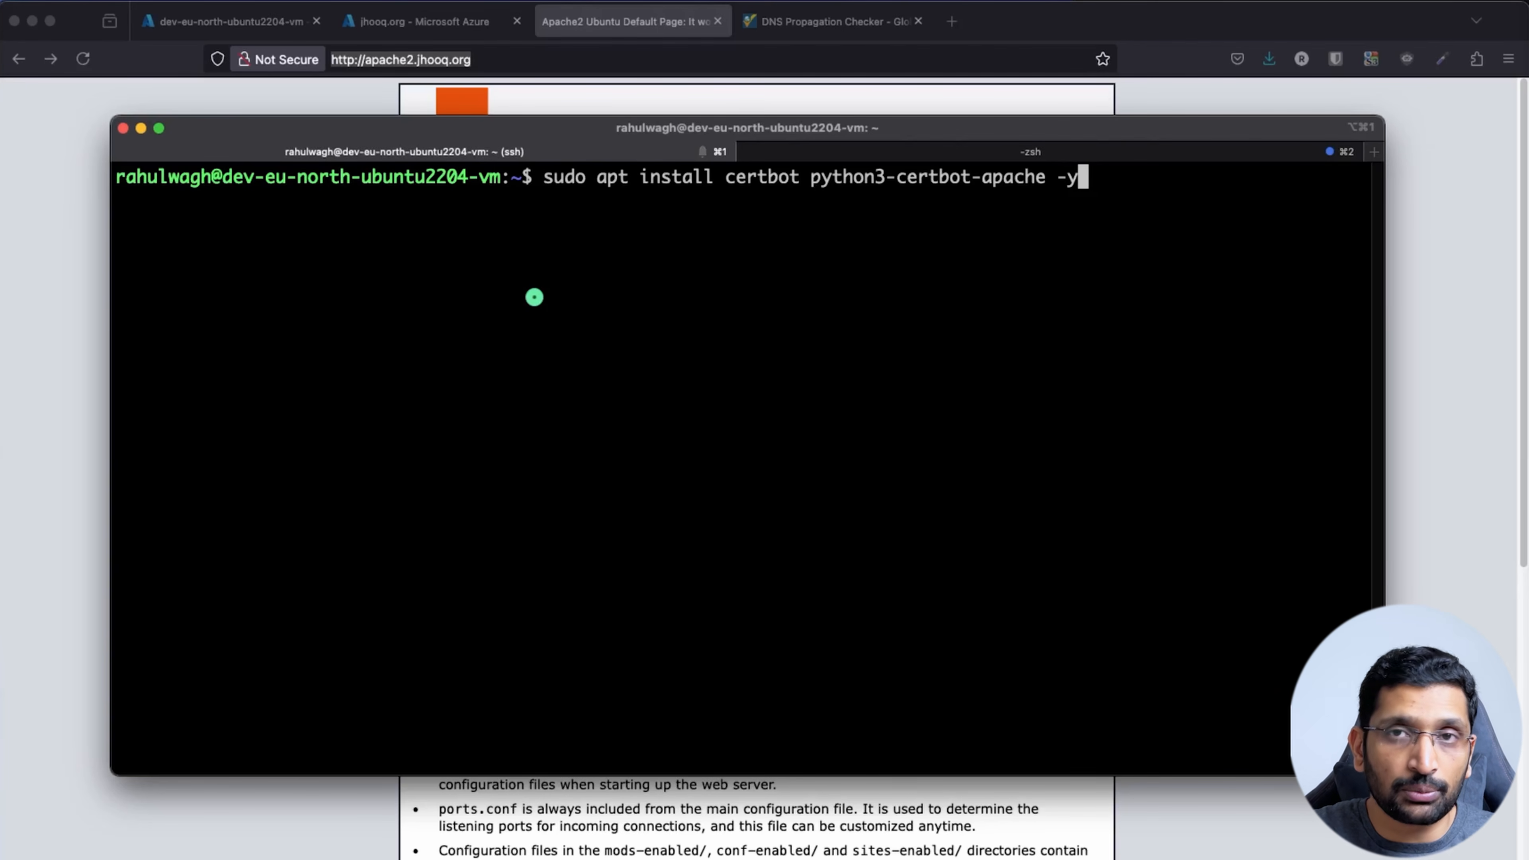
{"action": "key", "text": "Return"}
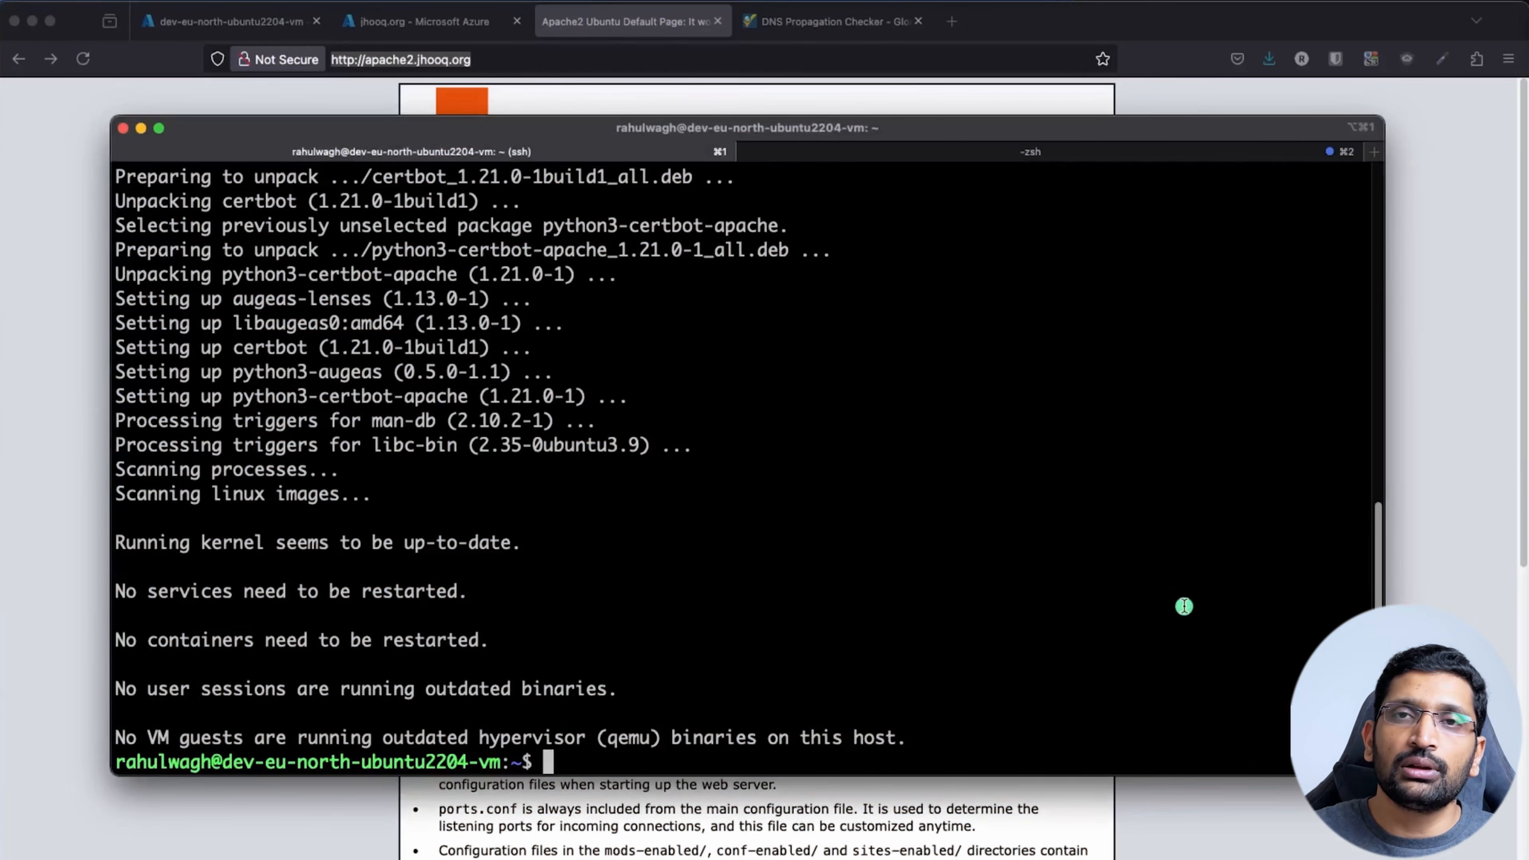
Clear the terminal and run 'sudo certbot --apache -d apache2.jhooq.org' to request a certificate
{"action": "type", "text": "clear"}
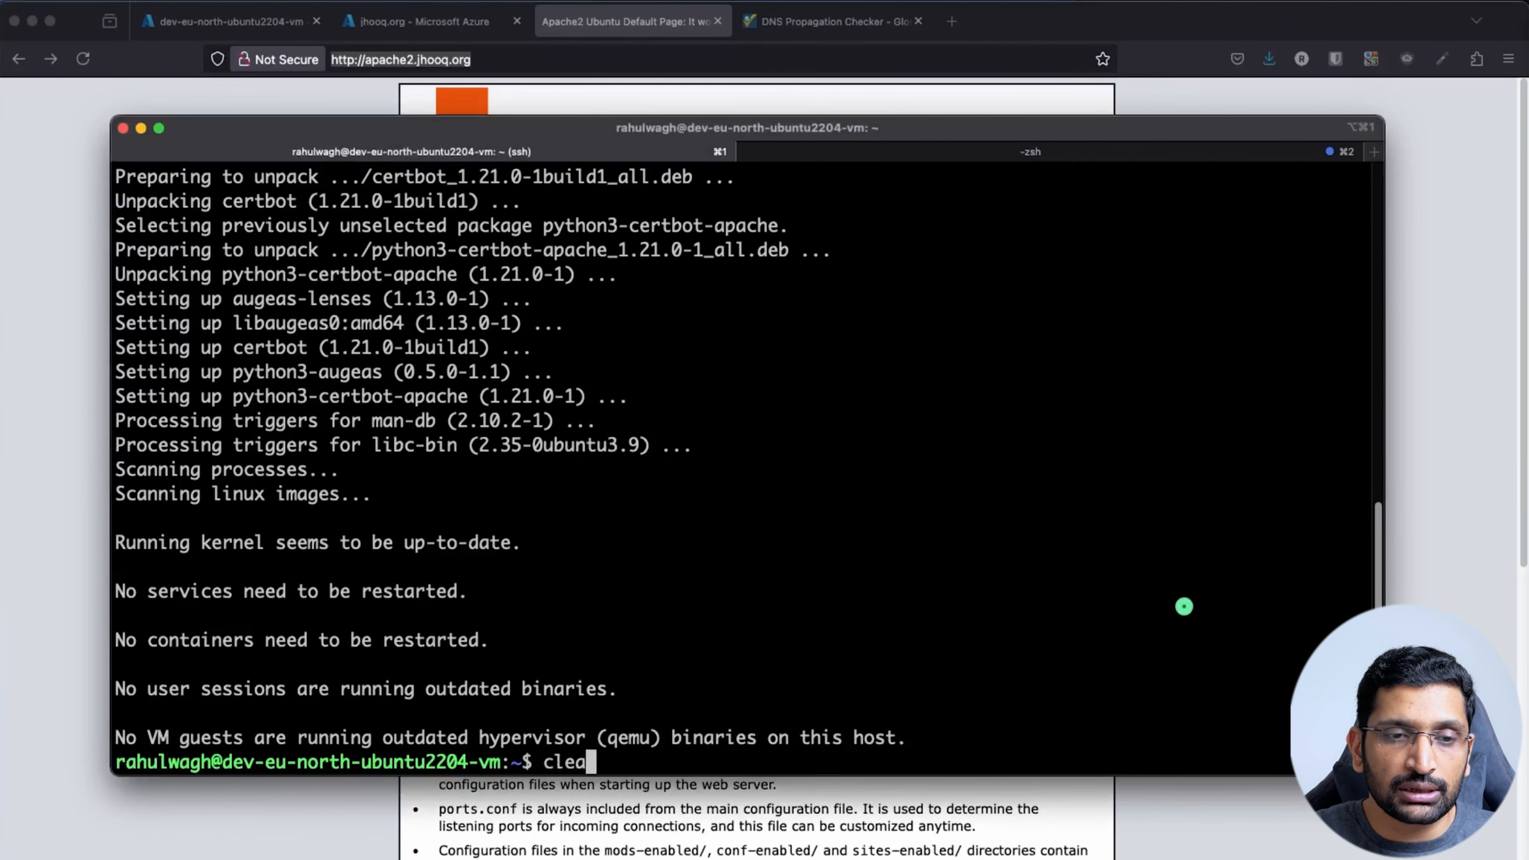
{"action": "key", "text": "Return"}
{"action": "type", "text": "sudo certbot --apache -d apache2.jhooq.org -d apache2.jhooq.org"}
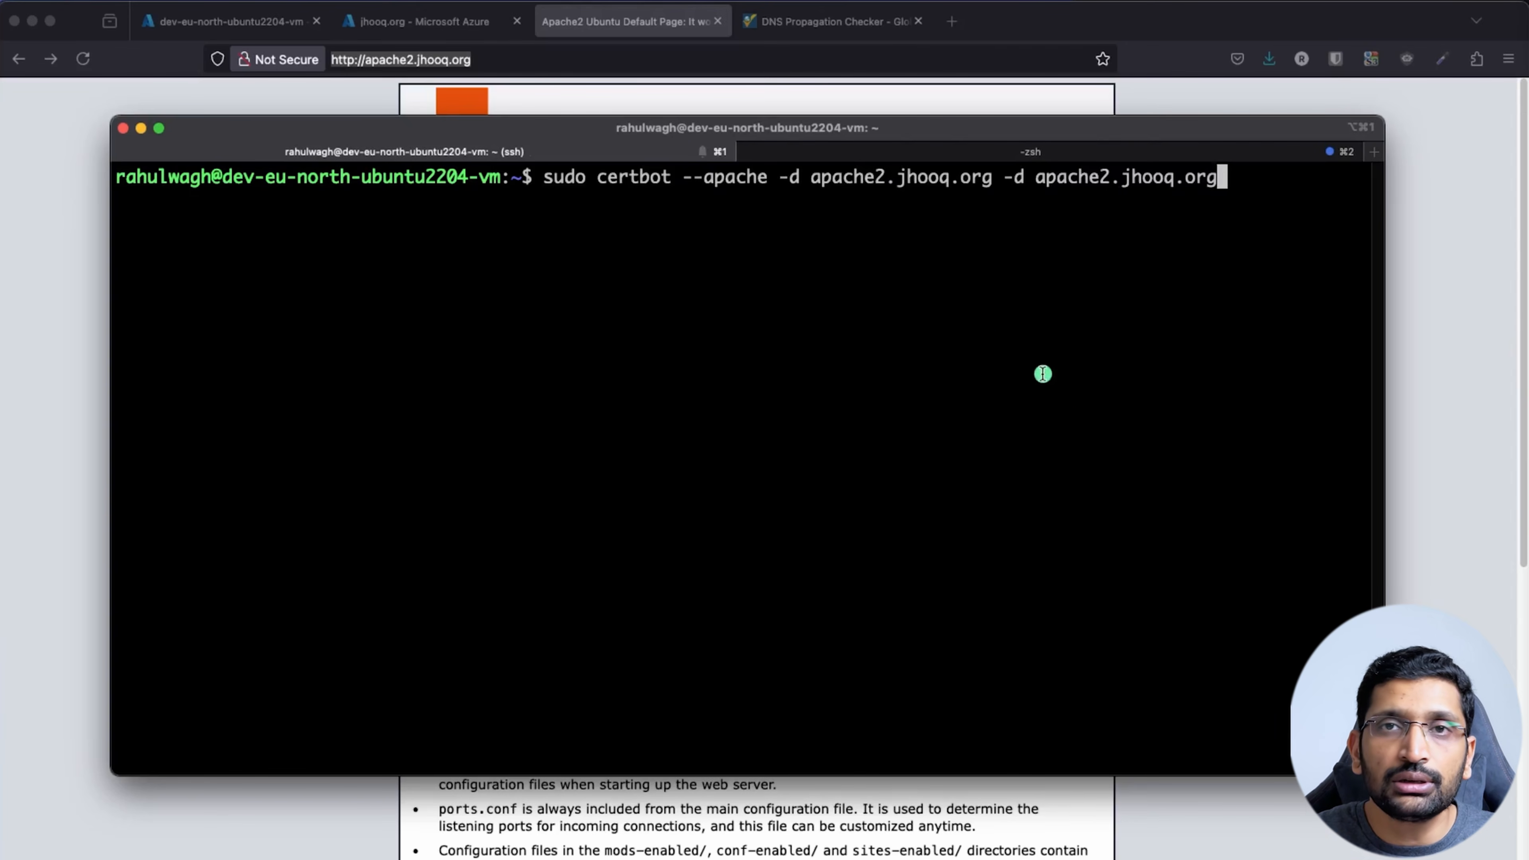
{"action": "left_click_drag", "start_coordinate": [683, 176], "coordinate": [991, 180]}
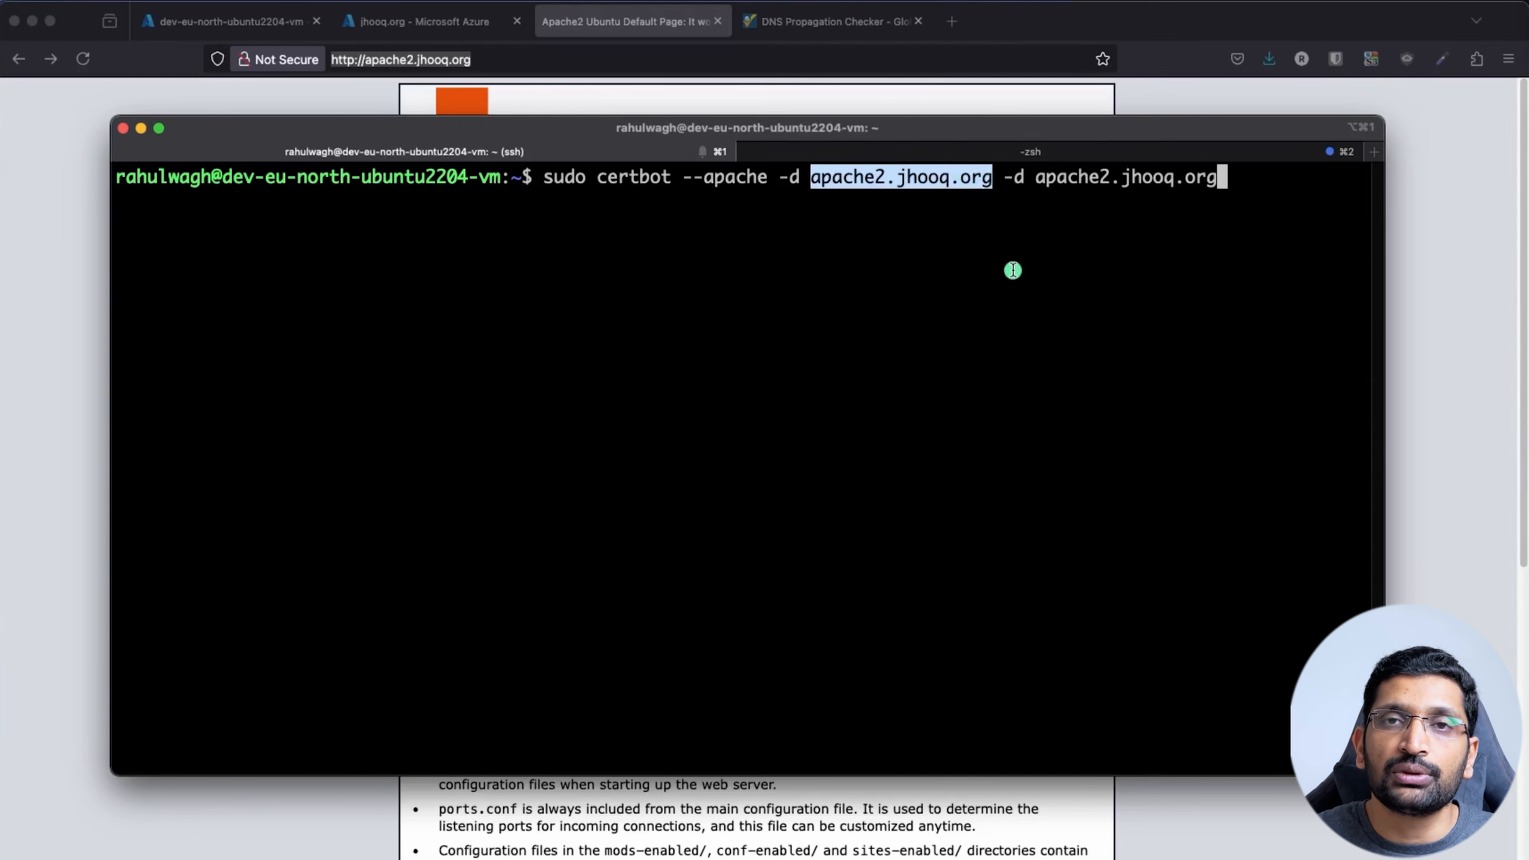
{"action": "left_click", "coordinate": [1013, 270]}
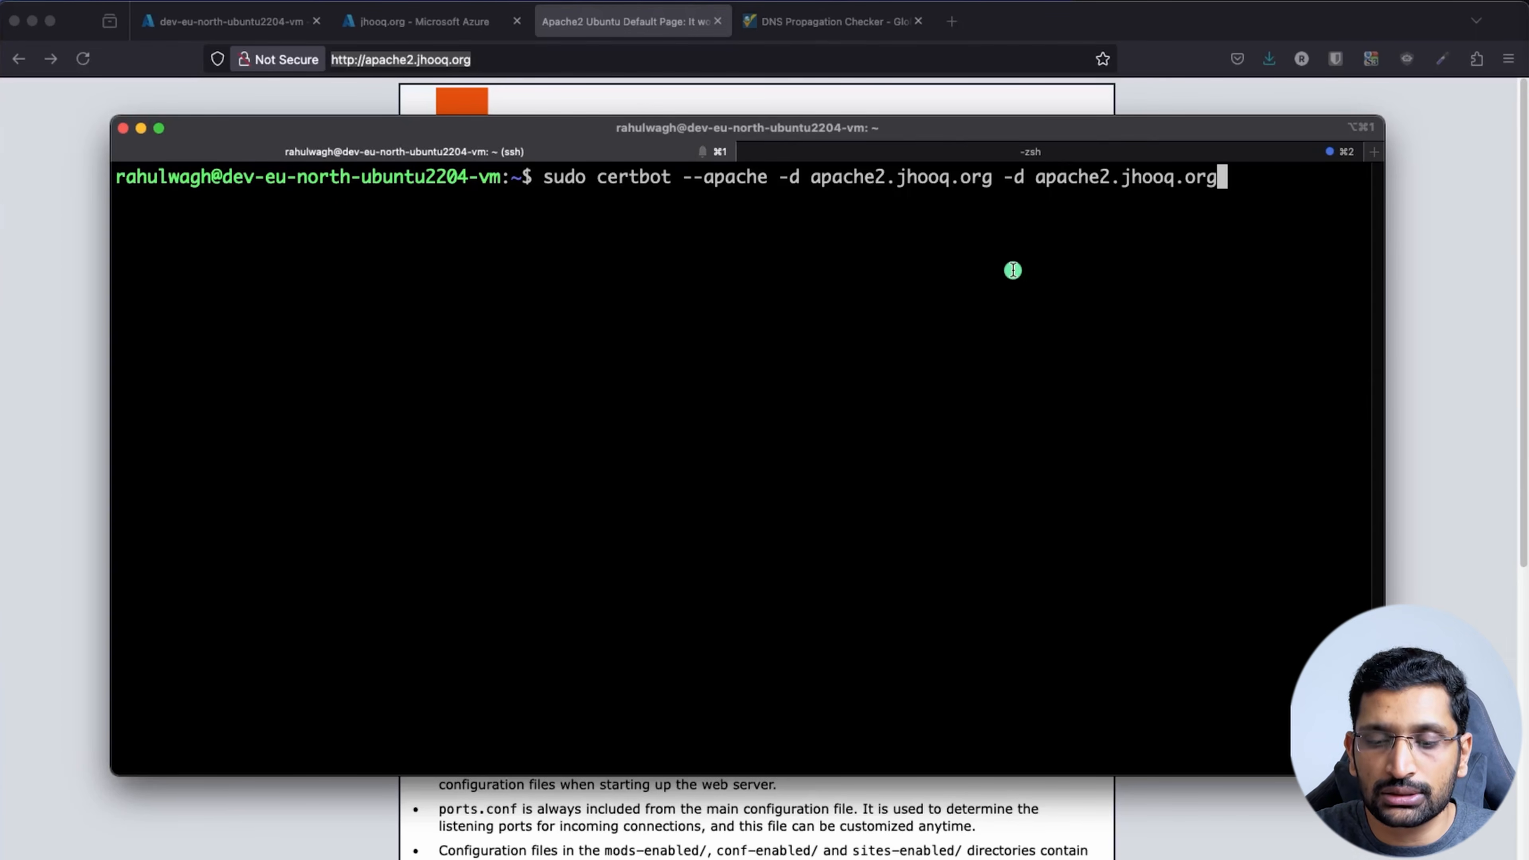
{"action": "key", "text": "Return"}
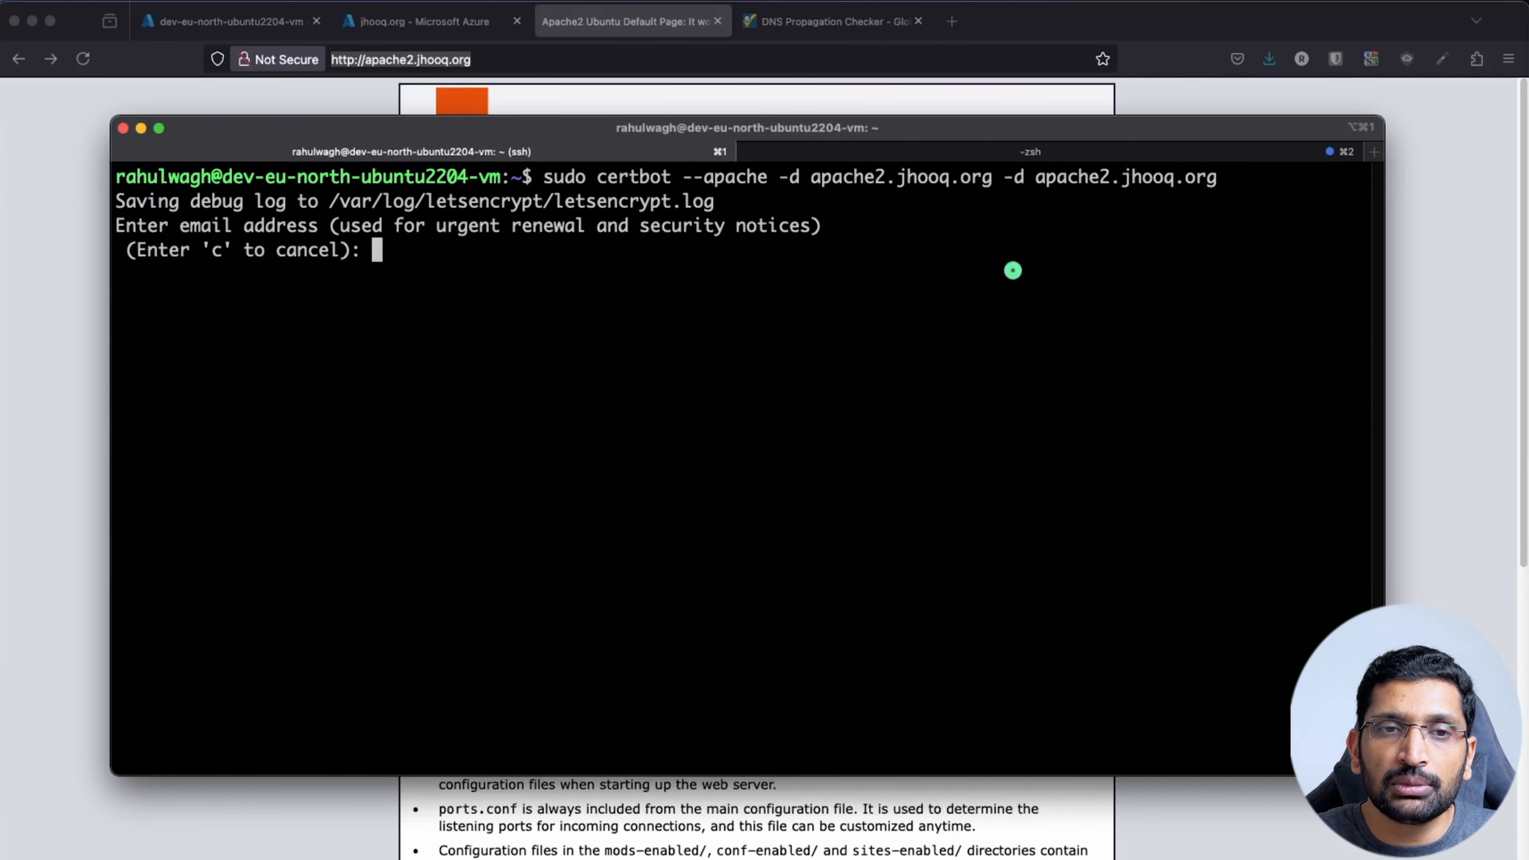
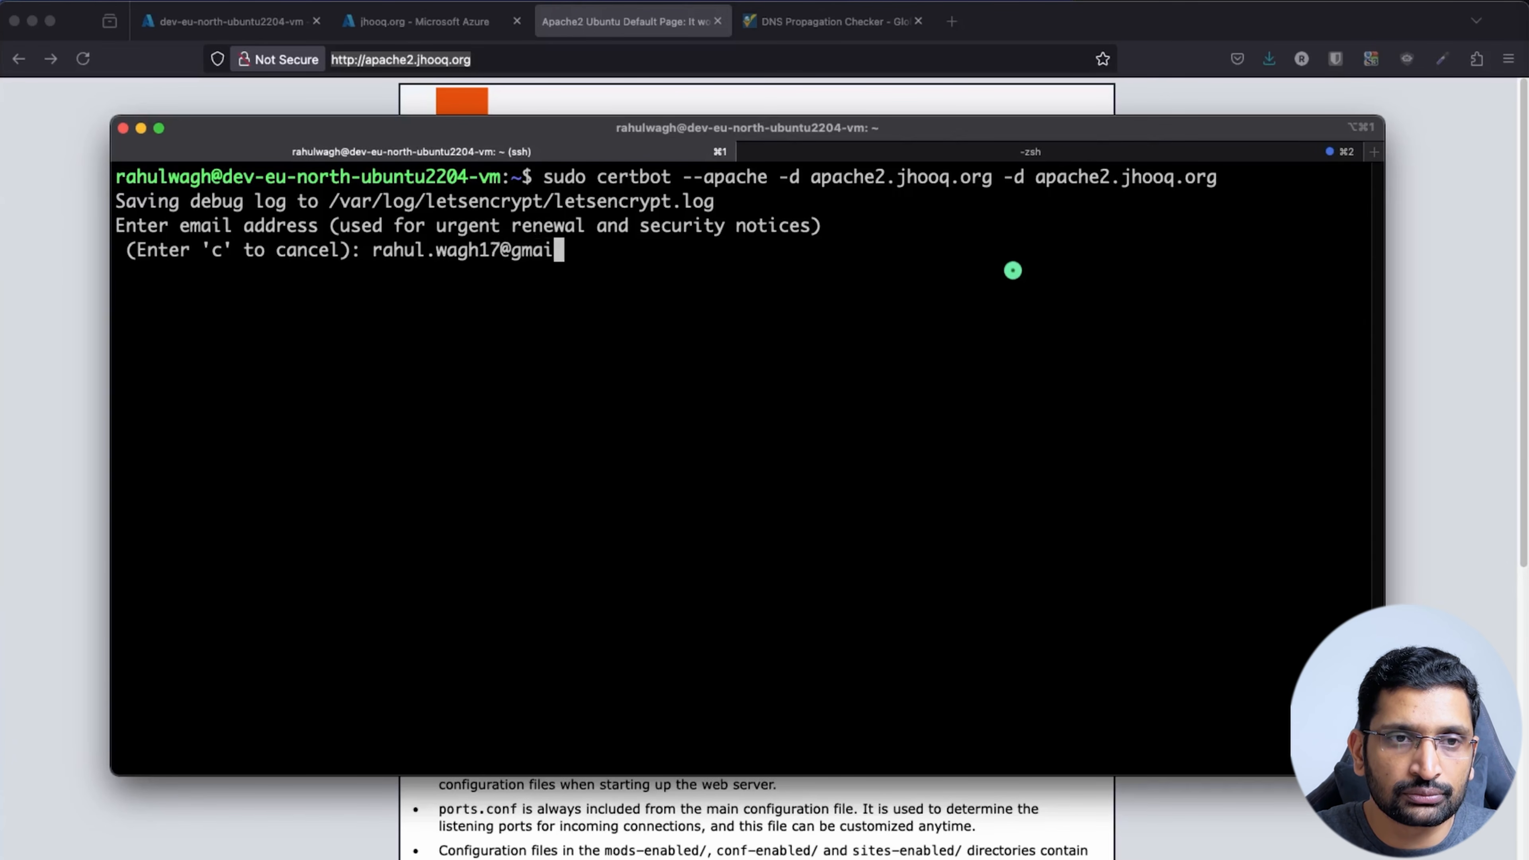
Enter the contact email address and answer Y to the terms and EFF prompts so certbot deploys the certificate
{"action": "key", "text": "Return"}
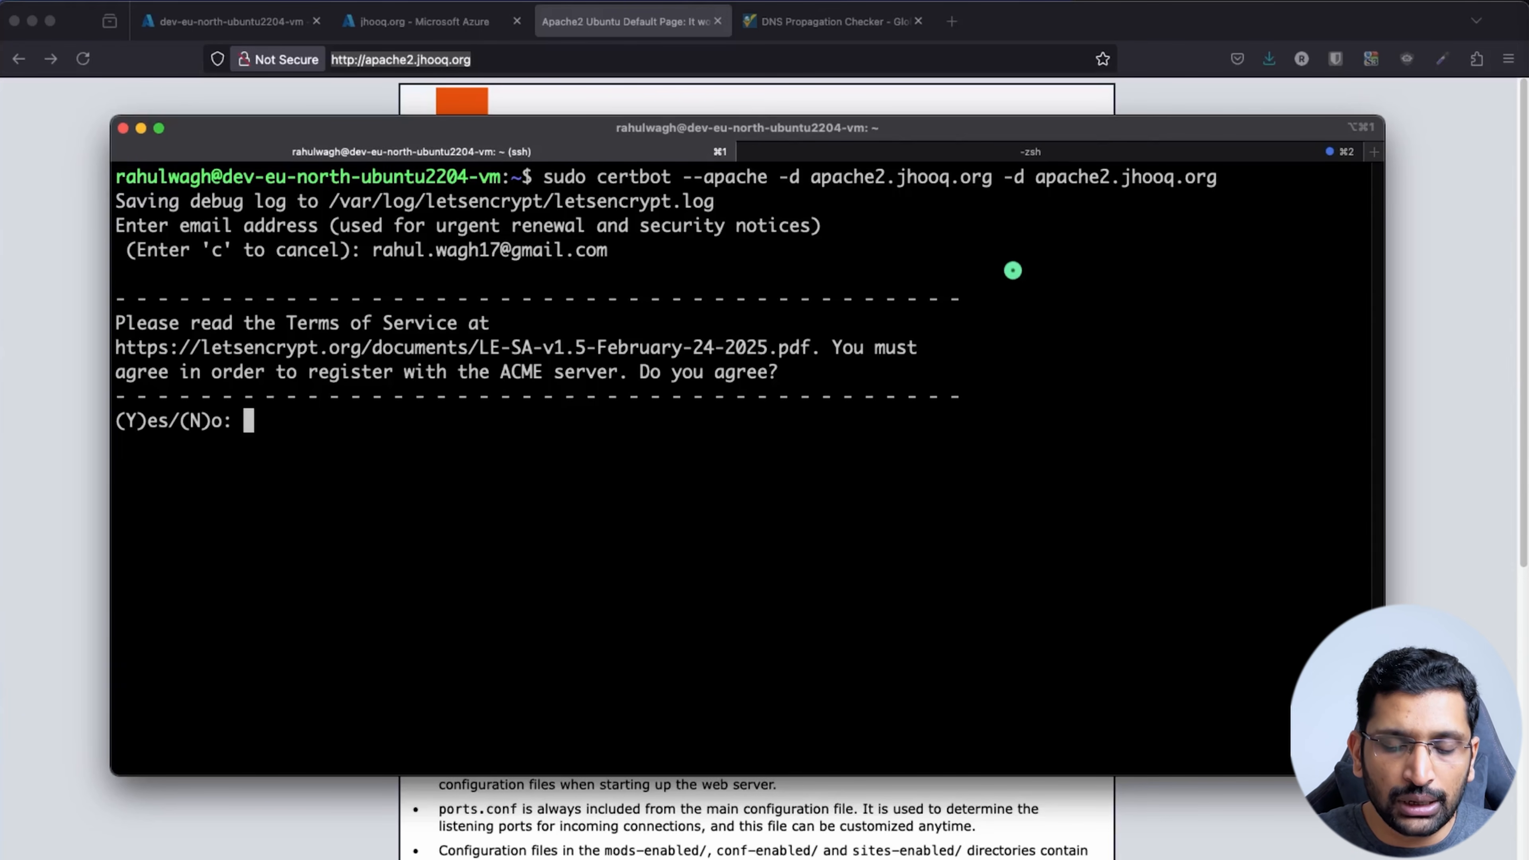
{"action": "type", "text": "Y"}
{"action": "key", "text": "Return"}
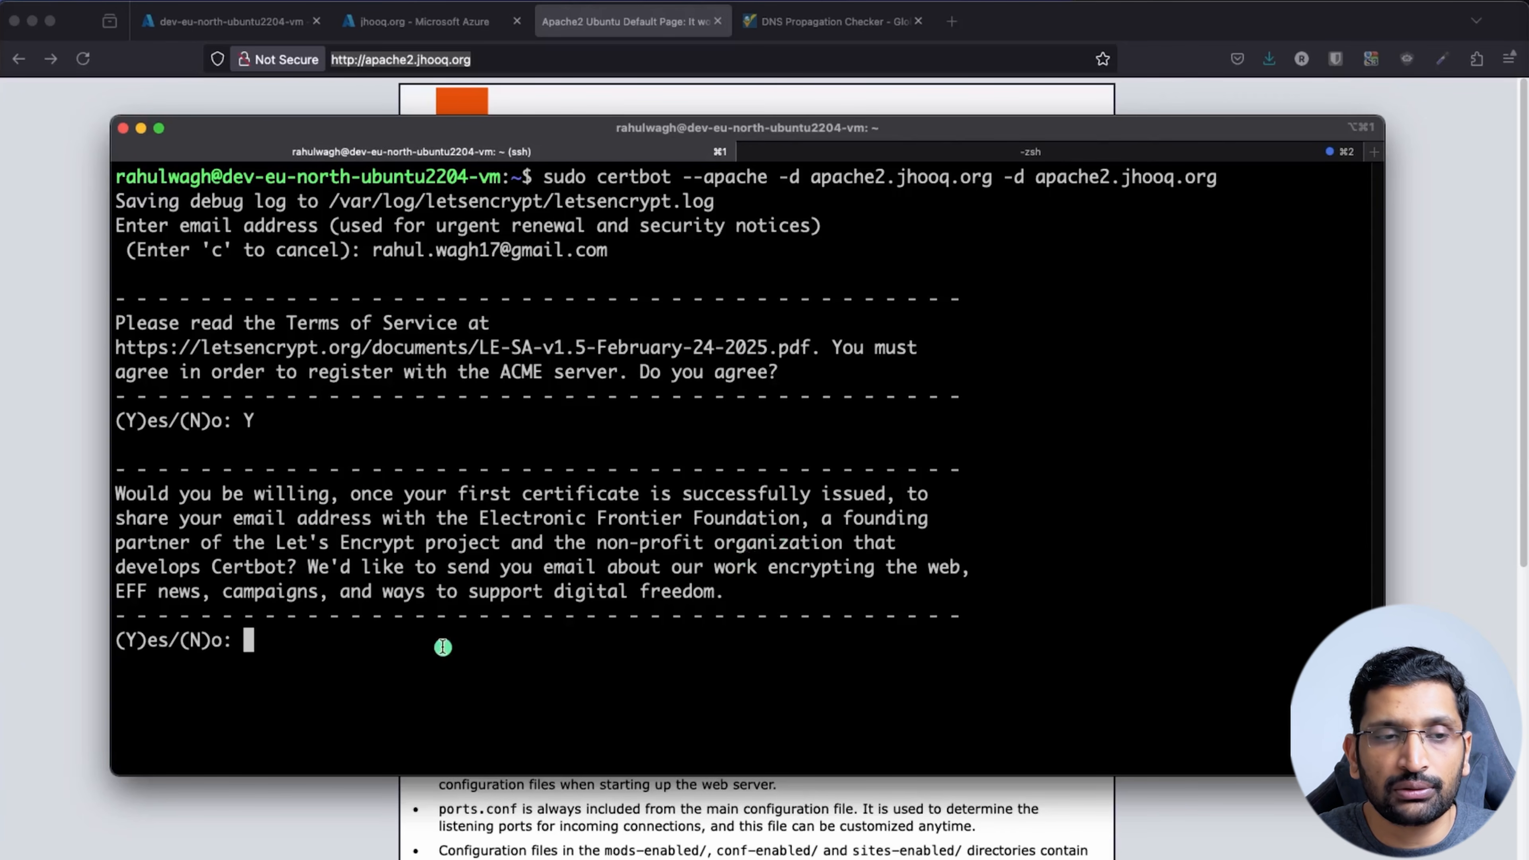
{"action": "type", "text": "Y"}
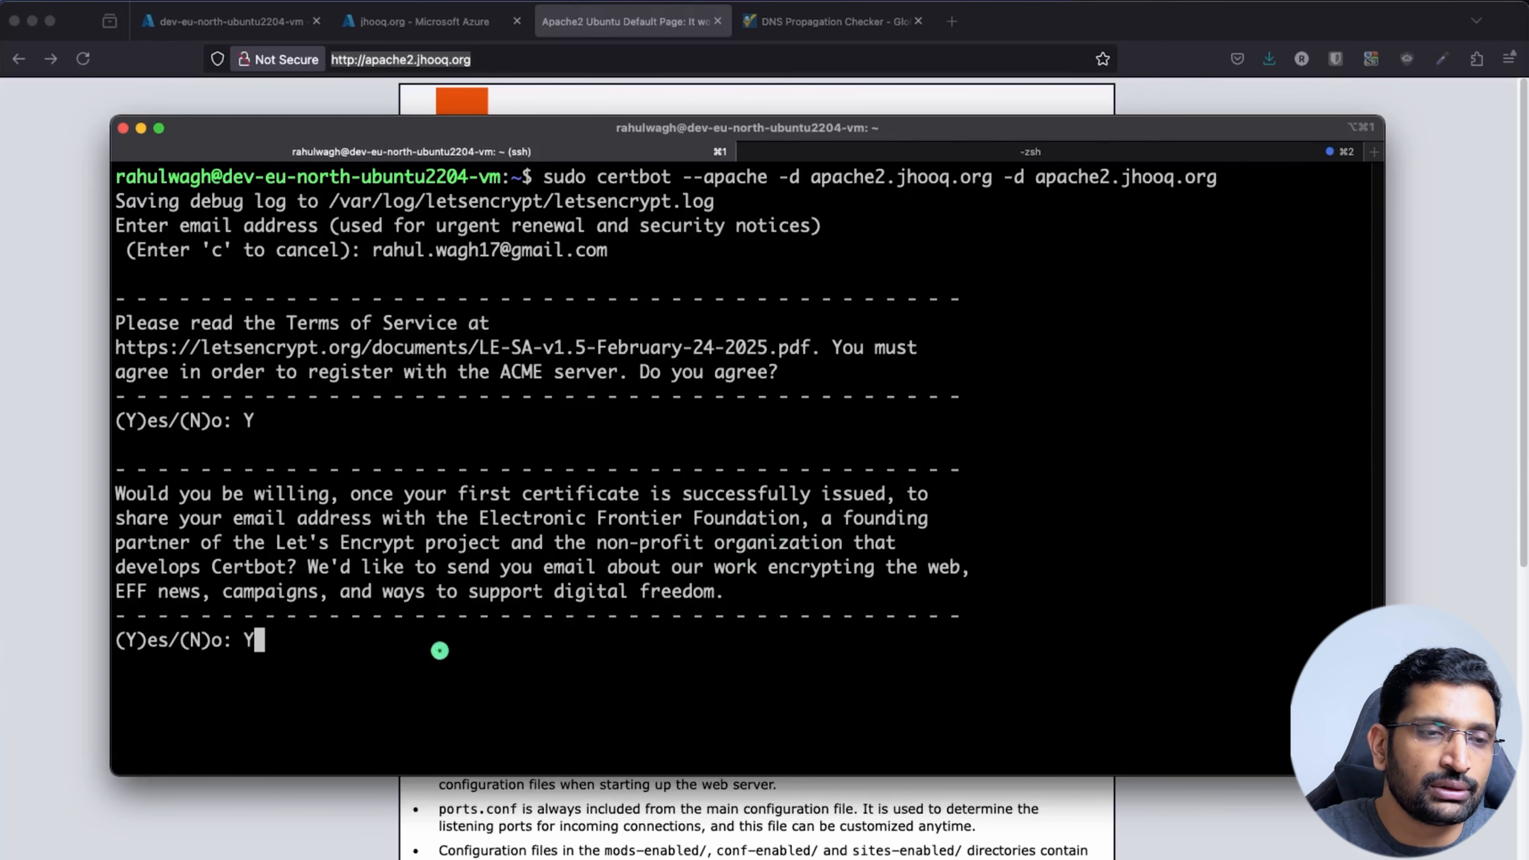
{"action": "key", "text": "Return"}
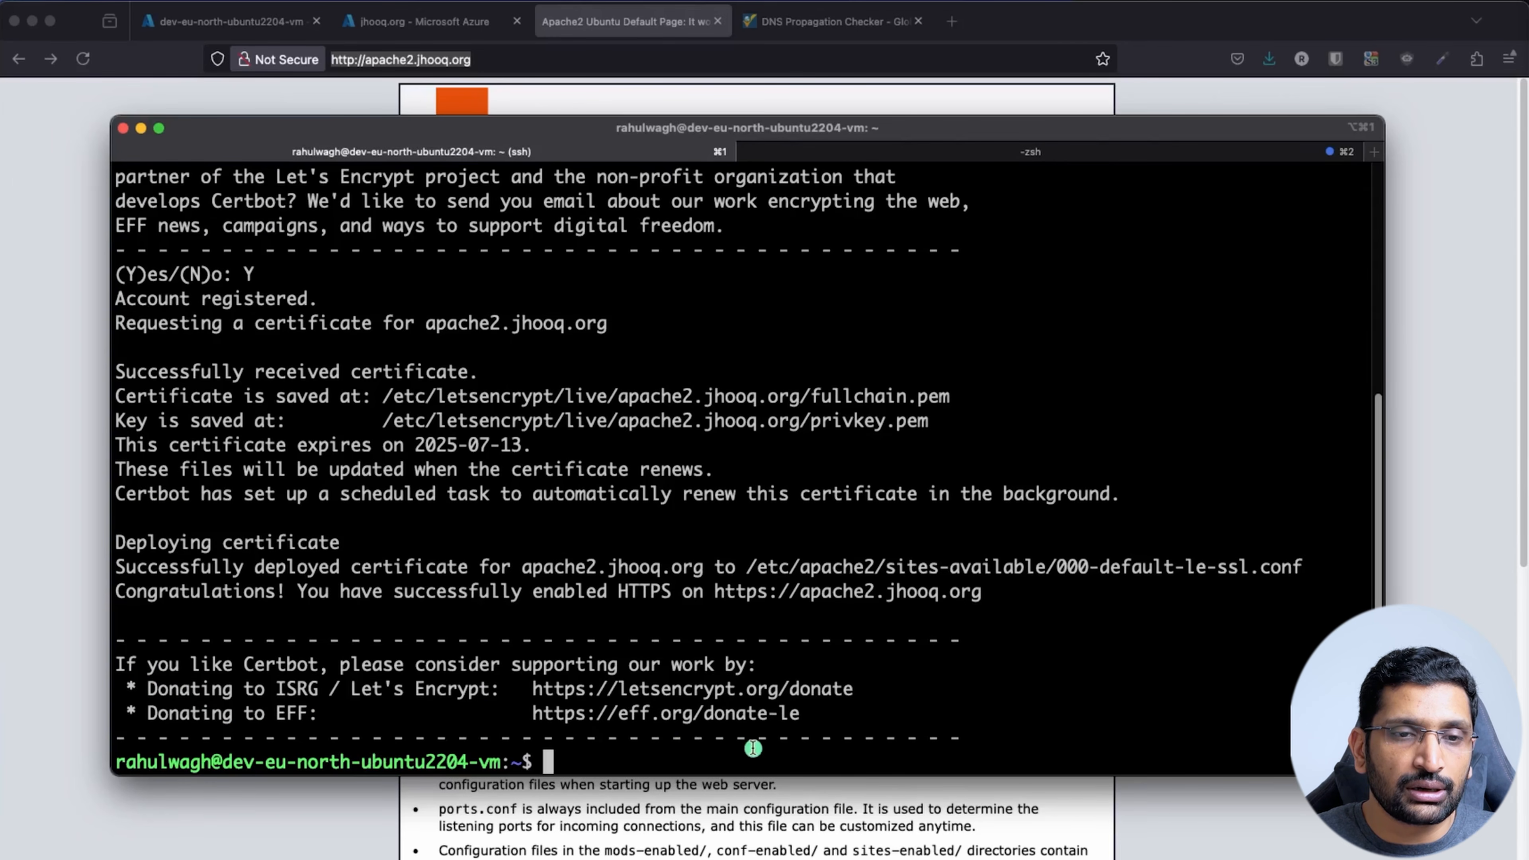
{"action": "left_click_drag", "start_coordinate": [852, 713], "coordinate": [126, 684]}
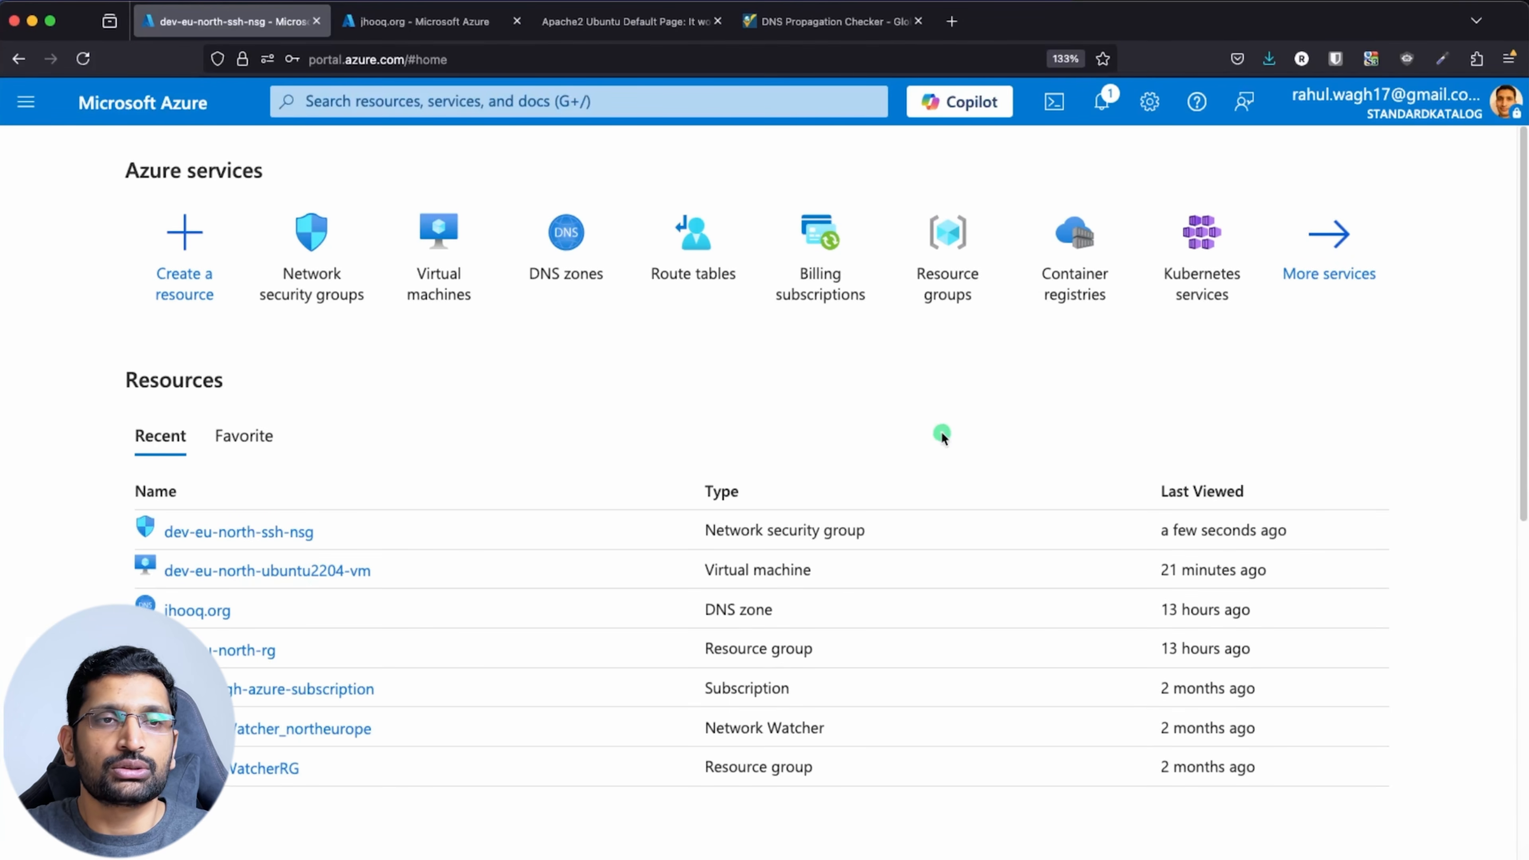
Search 'network security' and open the dev-eu-north-ssh-nsg network security group
{"action": "left_click", "coordinate": [368, 100]}
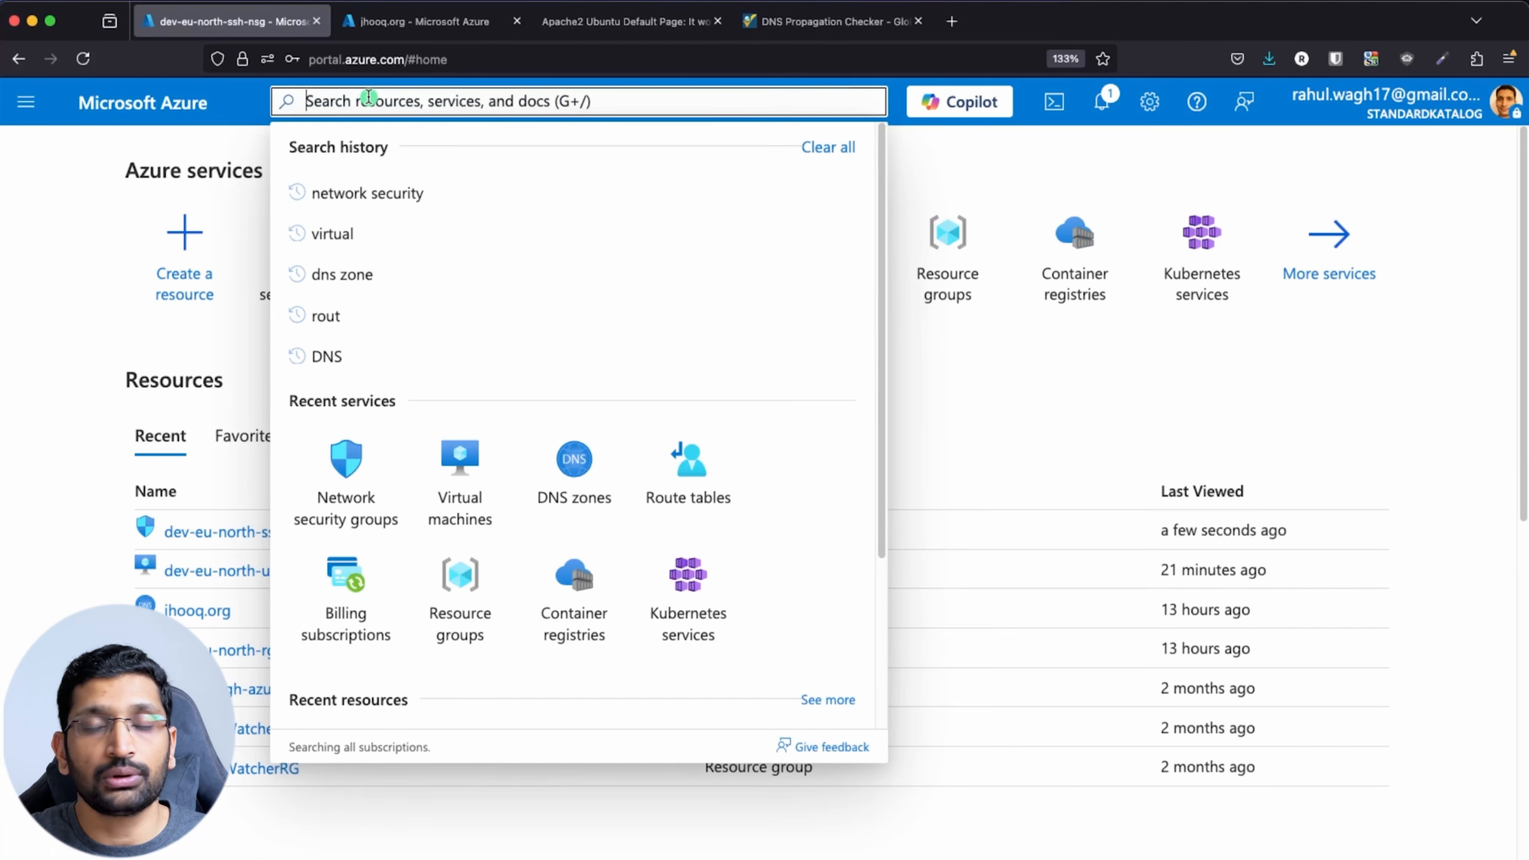
{"action": "type", "text": "netwo"}
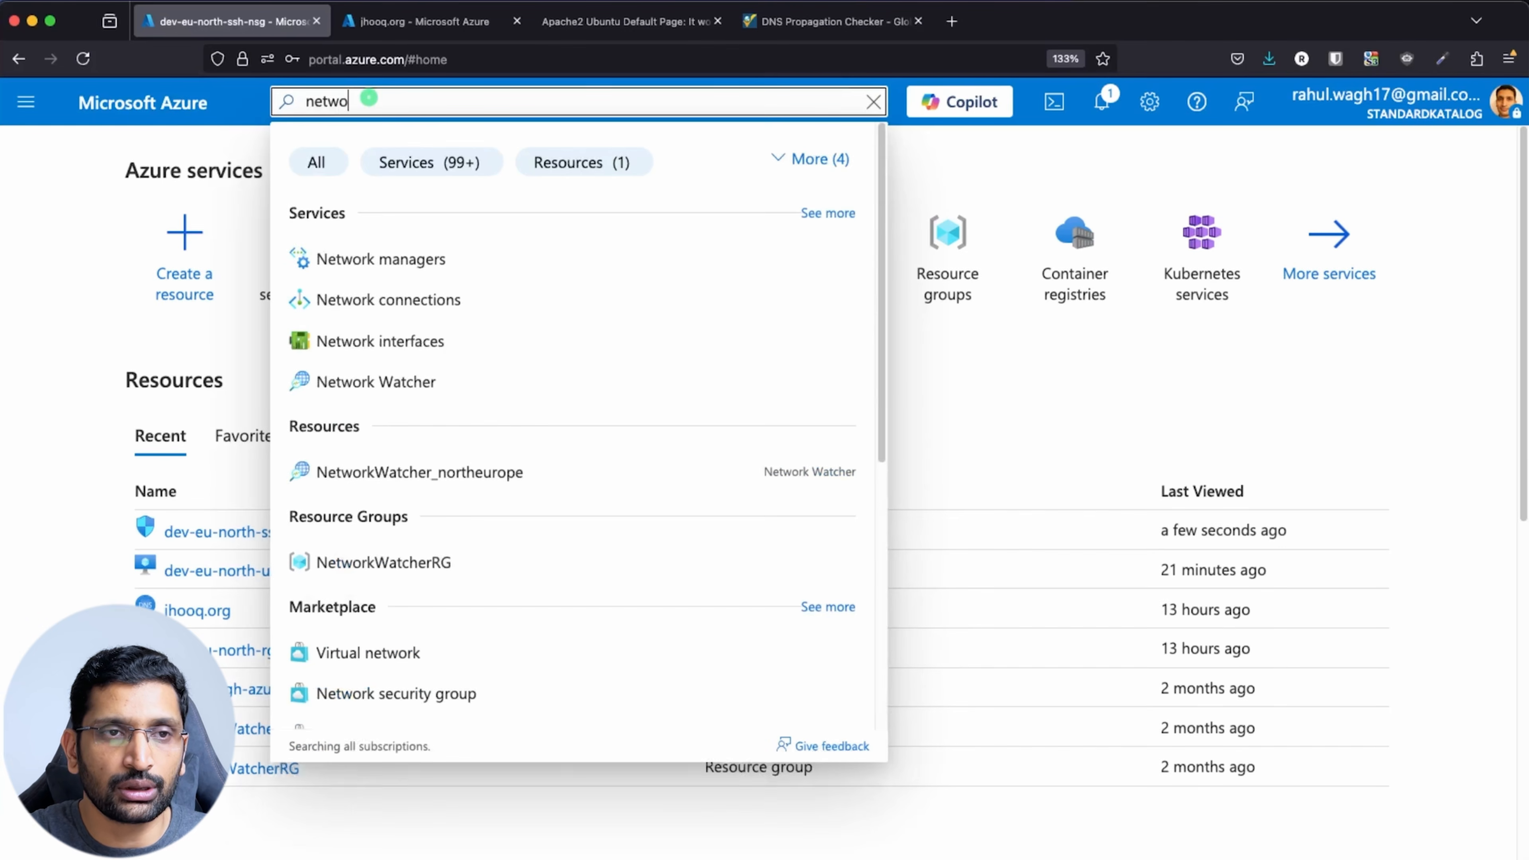
{"action": "type", "text": "rk seuc"}
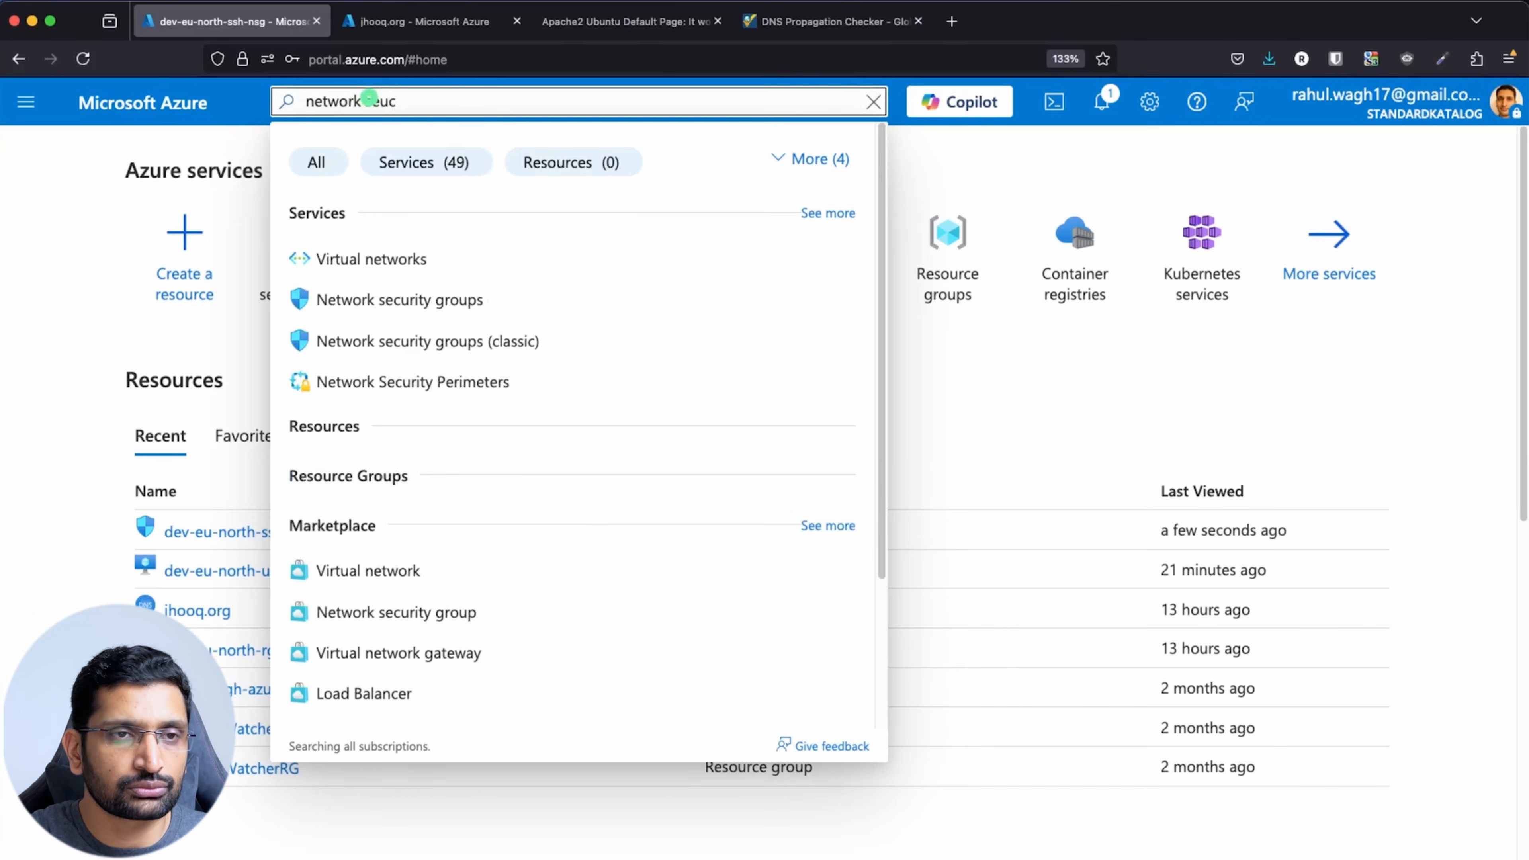
{"action": "key", "text": "BackSpace"}
{"action": "key", "text": "BackSpace"}
{"action": "type", "text": "curity"}
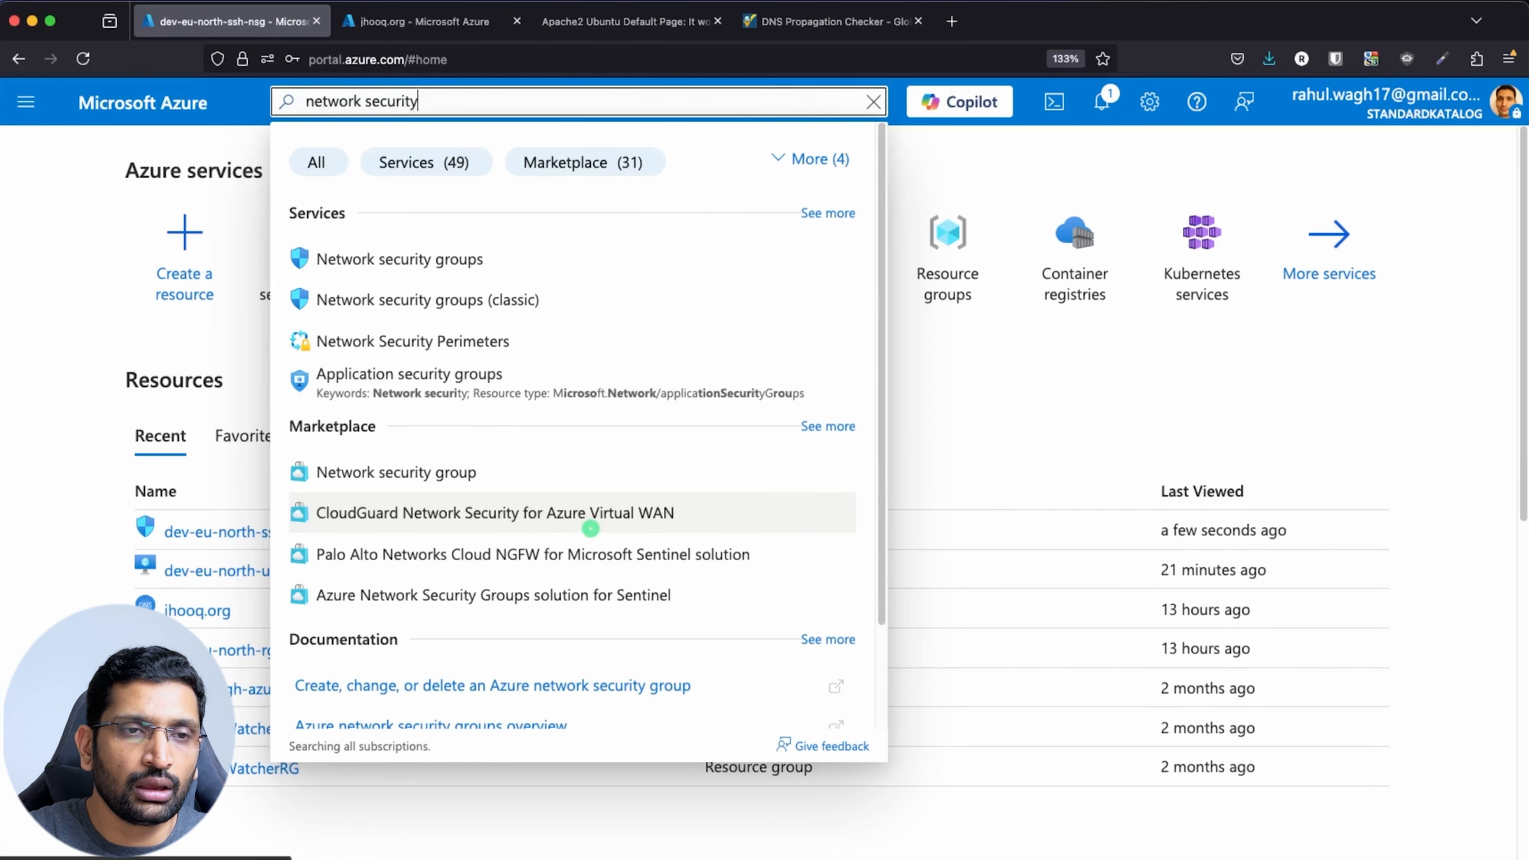
{"action": "left_click", "coordinate": [464, 270]}
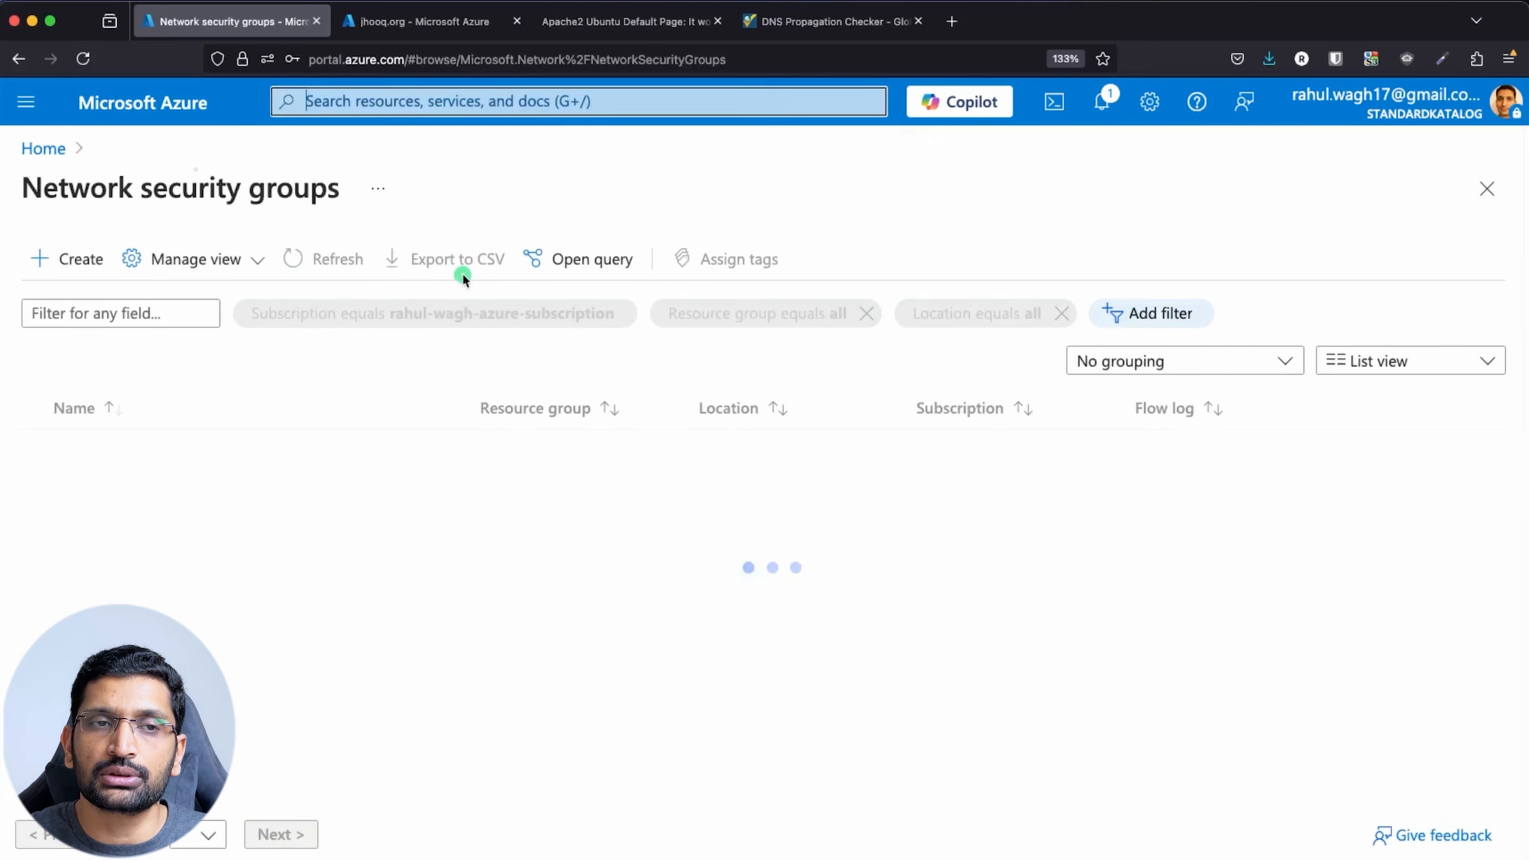
{"action": "left_click", "coordinate": [170, 453]}
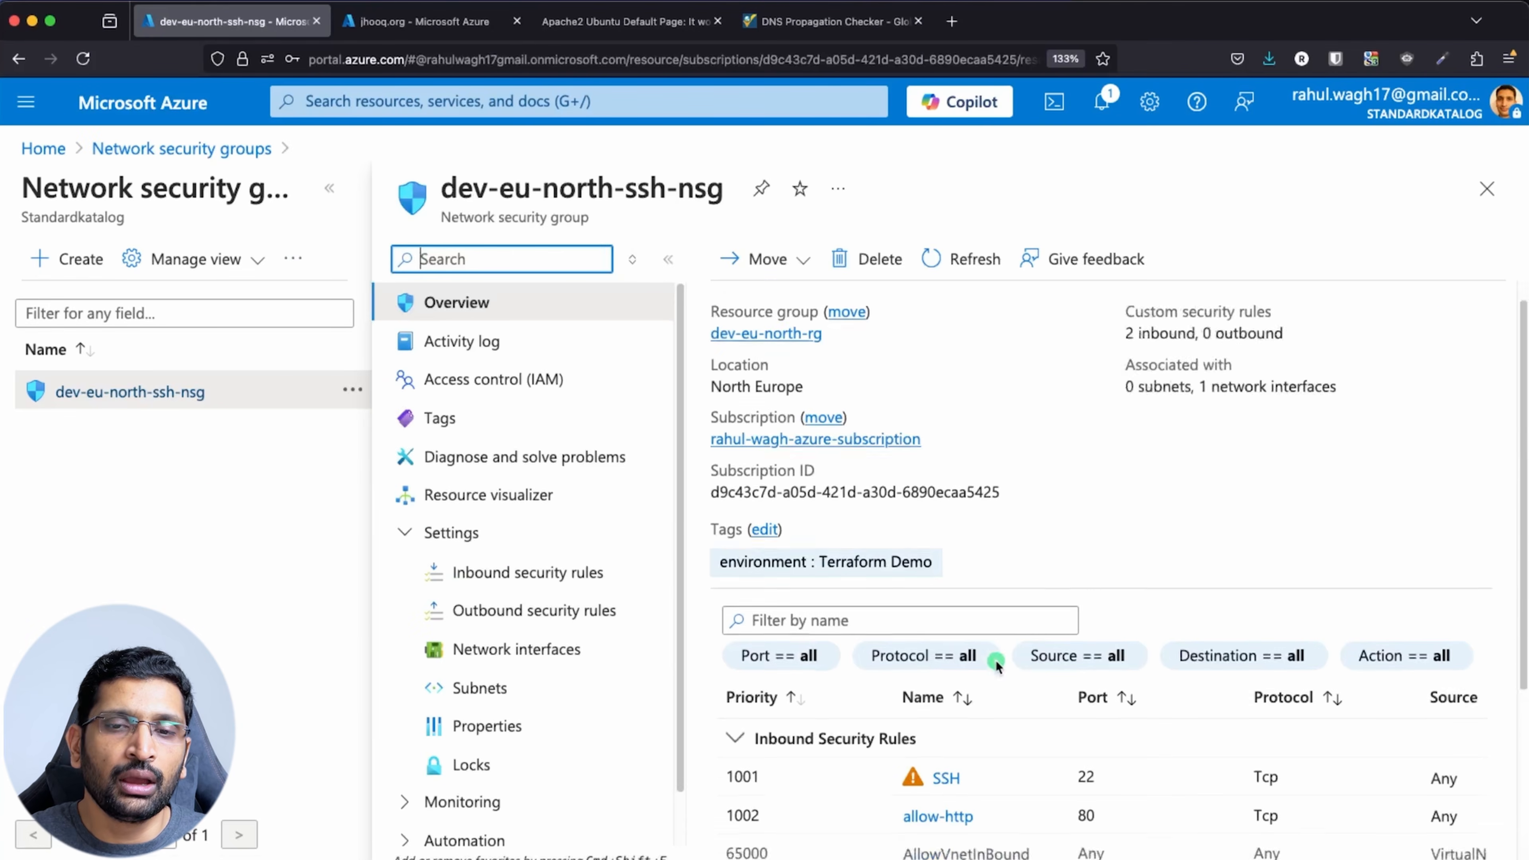
Review its inbound rules: SSH on port 22 and allow-http on port 80
{"action": "scroll", "coordinate": [996, 663], "scroll_direction": "down", "scroll_amount": 3}
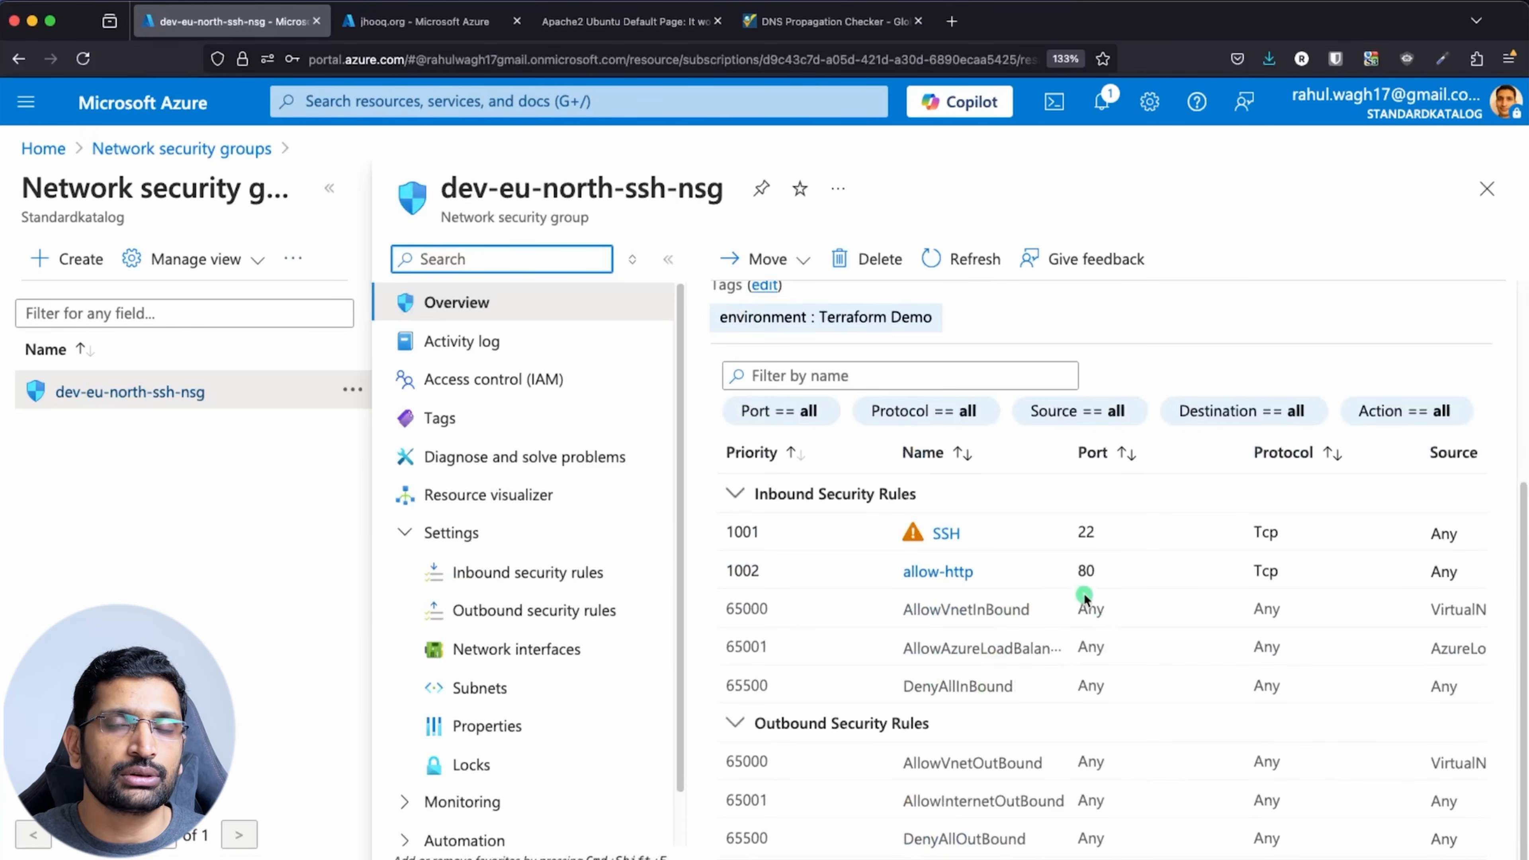
{"action": "left_click", "coordinate": [1102, 535]}
{"action": "left_click", "coordinate": [1090, 571]}
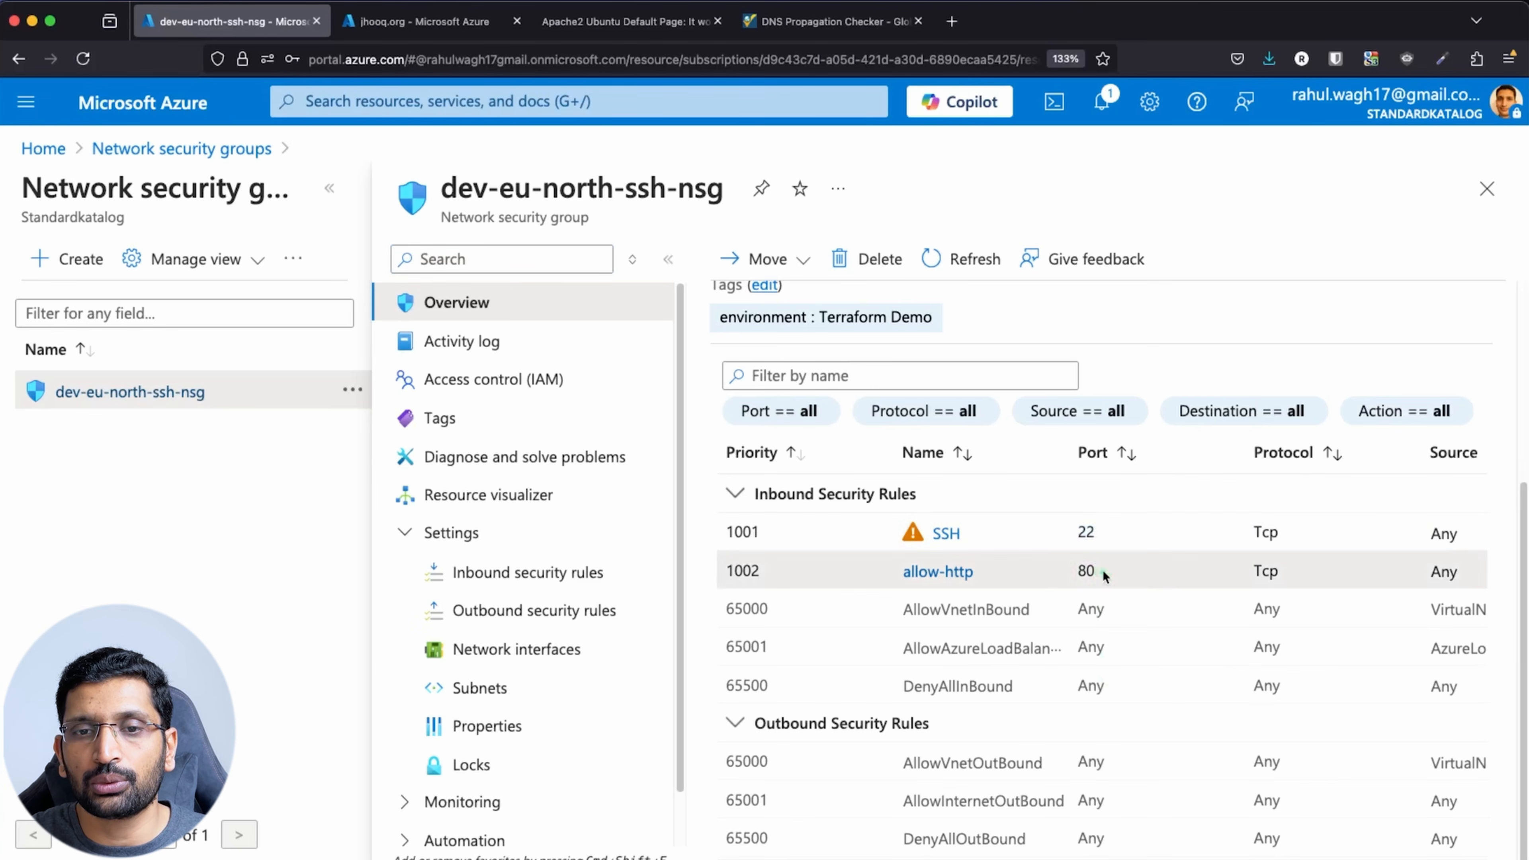
{"action": "left_click_drag", "start_coordinate": [1102, 573], "coordinate": [1070, 572]}
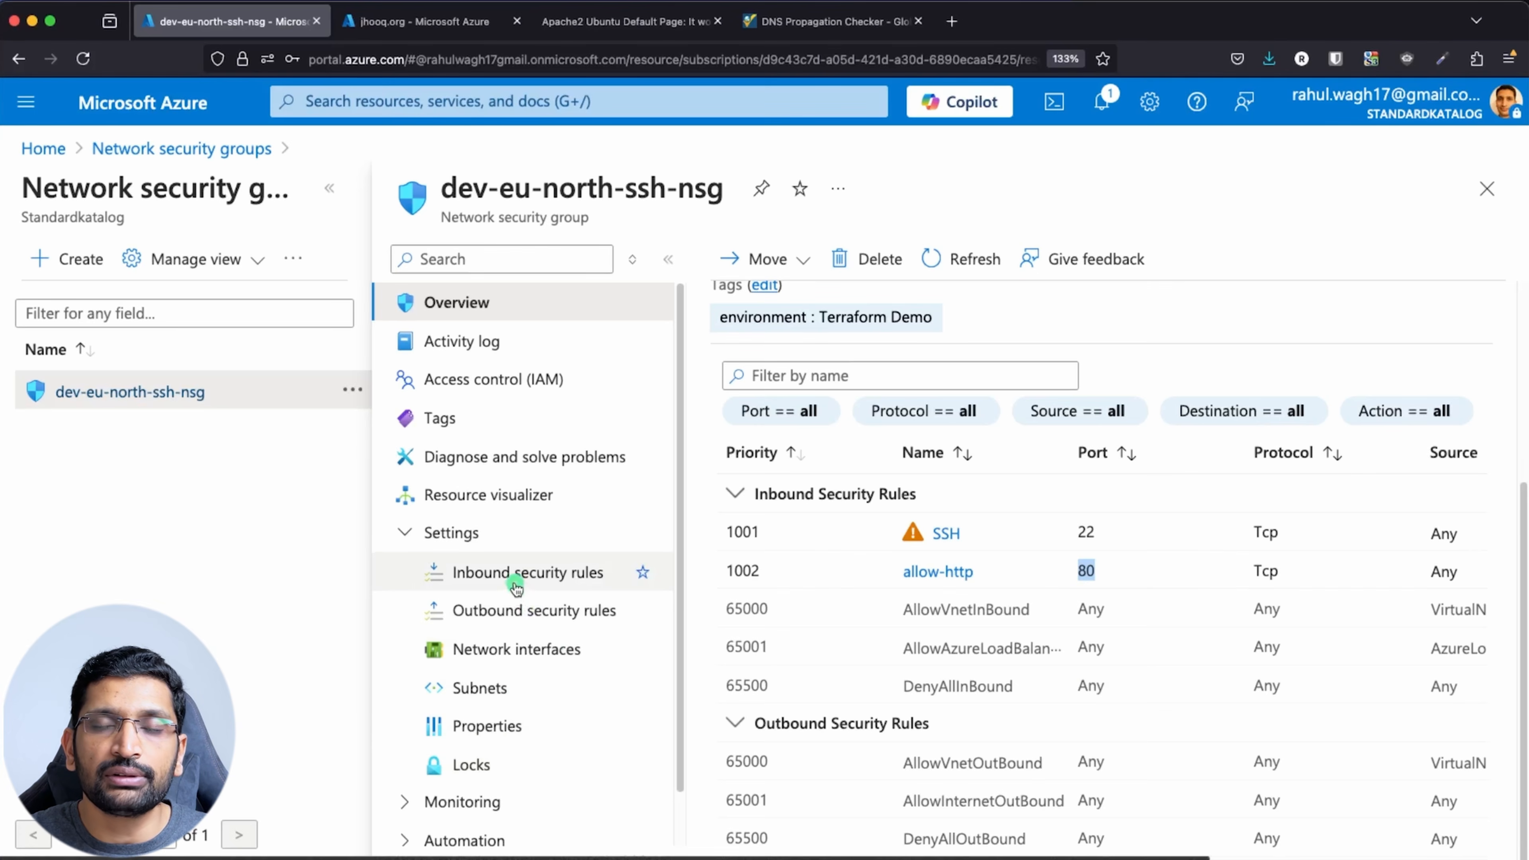
Add inbound rule AllowAnyHTTPSInbound using service HTTPS (TCP 443), Allow, priority 1012
{"action": "left_click", "coordinate": [485, 579]}
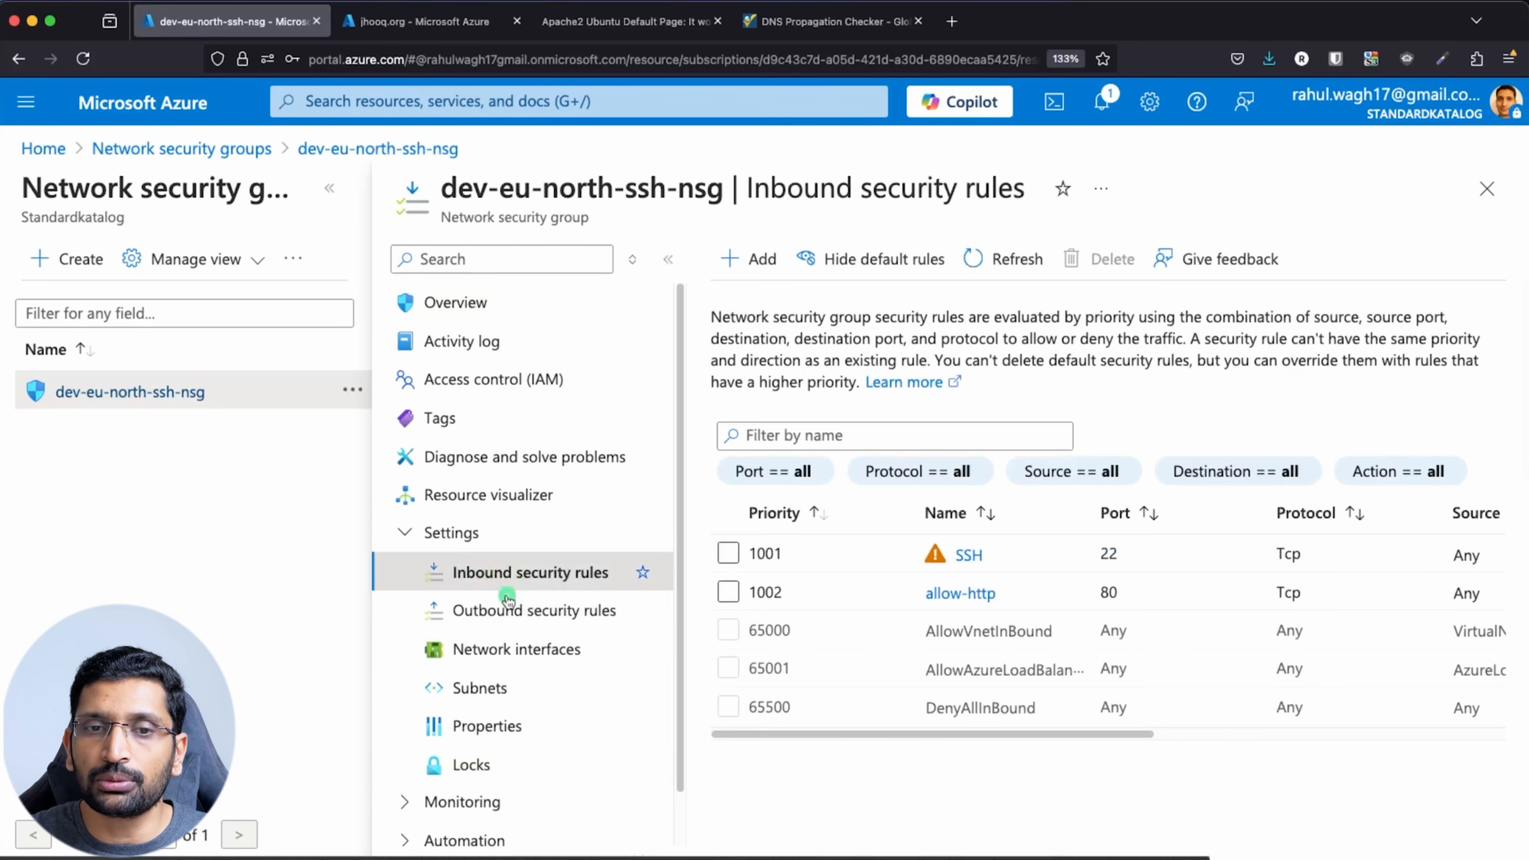
{"action": "left_click", "coordinate": [749, 259]}
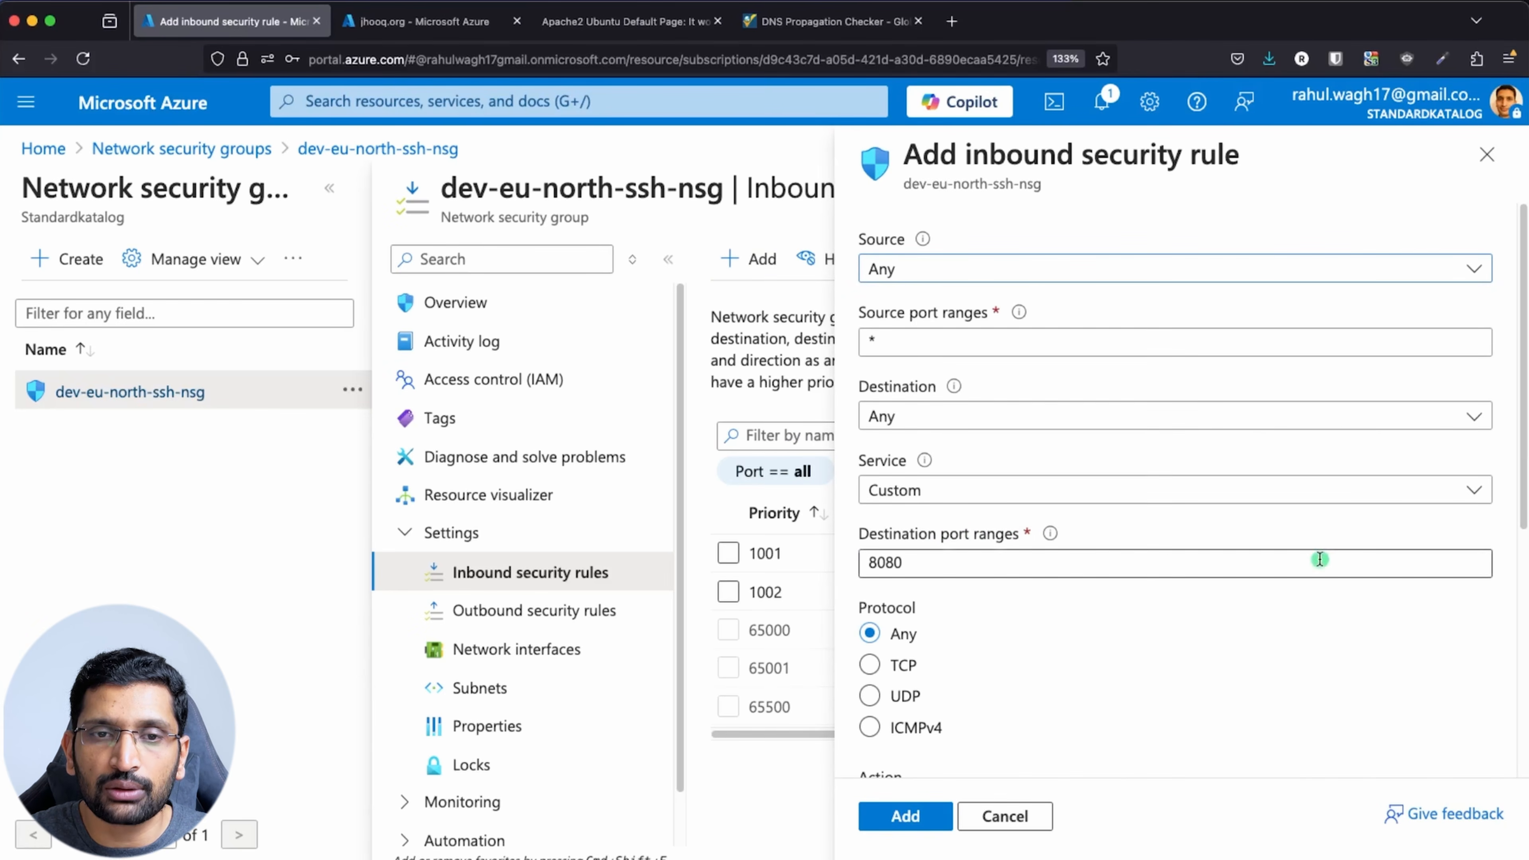
{"action": "left_click", "coordinate": [1347, 491]}
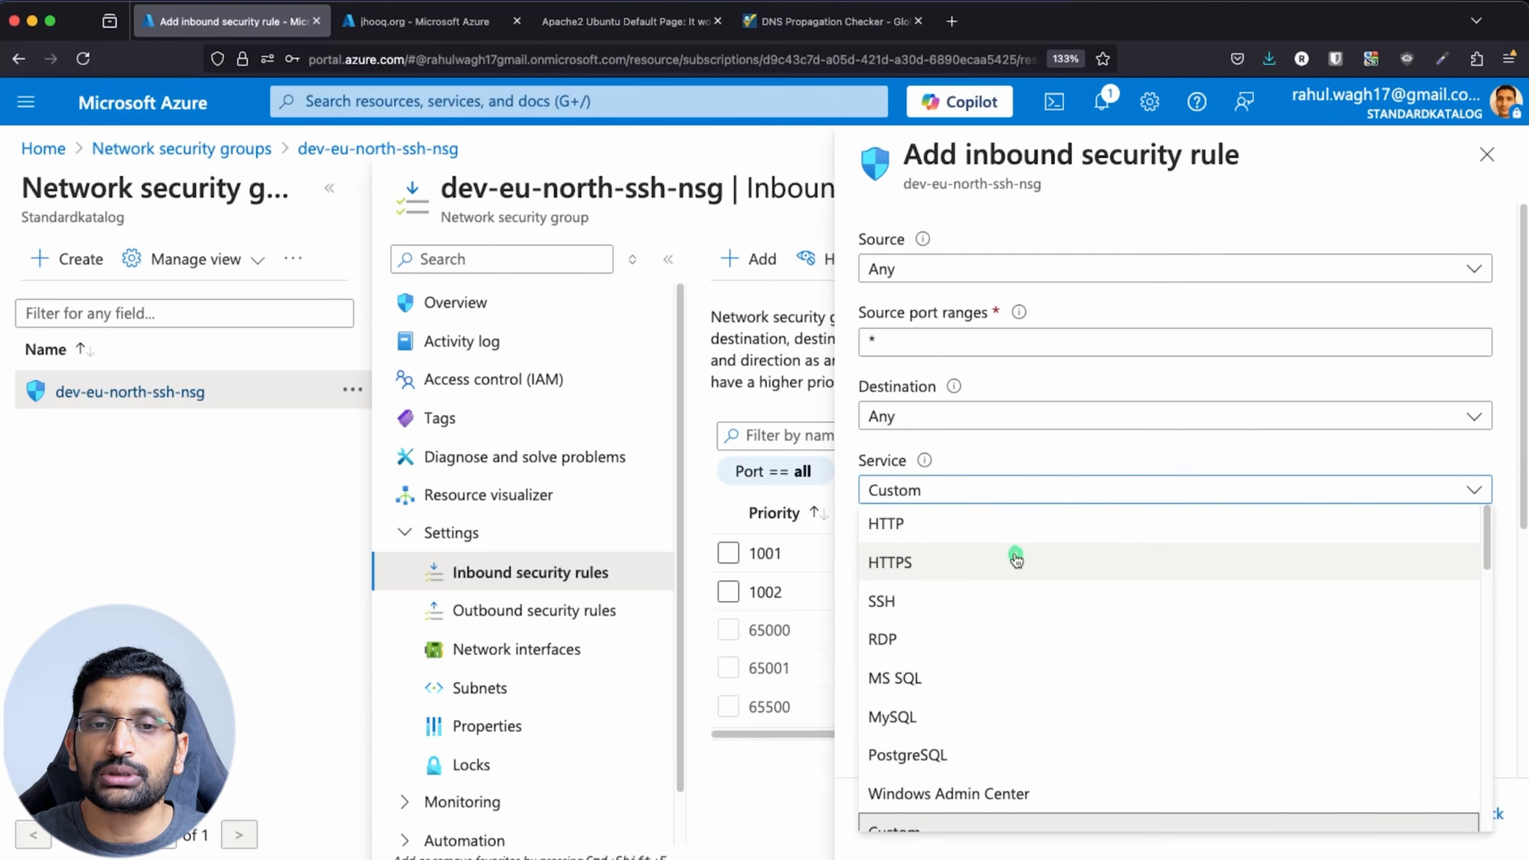
{"action": "left_click", "coordinate": [1016, 560]}
{"action": "scroll", "coordinate": [1085, 617], "scroll_direction": "down", "scroll_amount": 4}
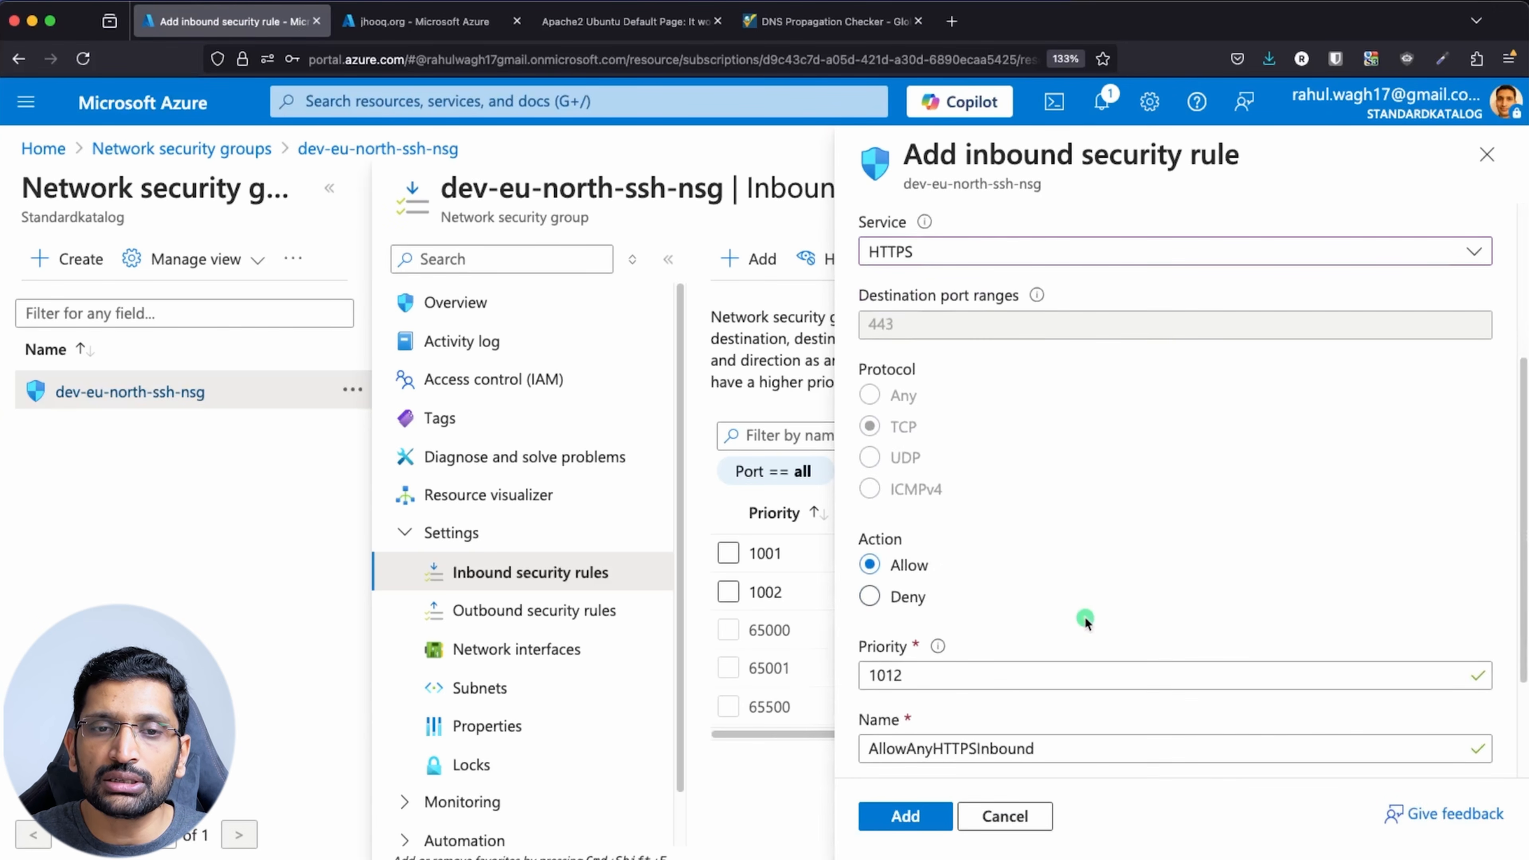
{"action": "scroll", "coordinate": [1085, 616], "scroll_direction": "down", "scroll_amount": 3}
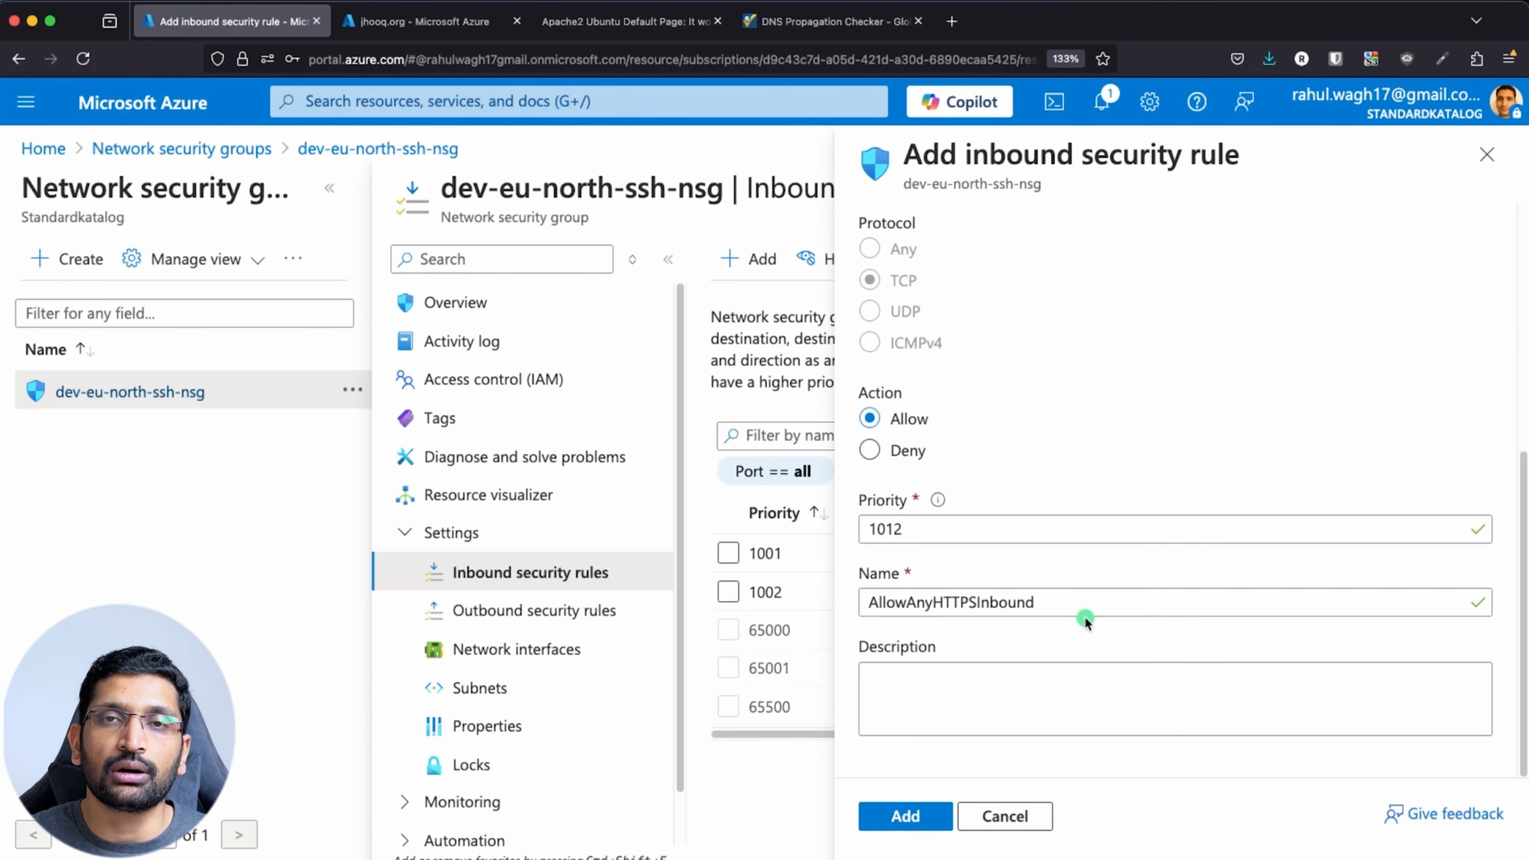
{"action": "left_click", "coordinate": [924, 816]}
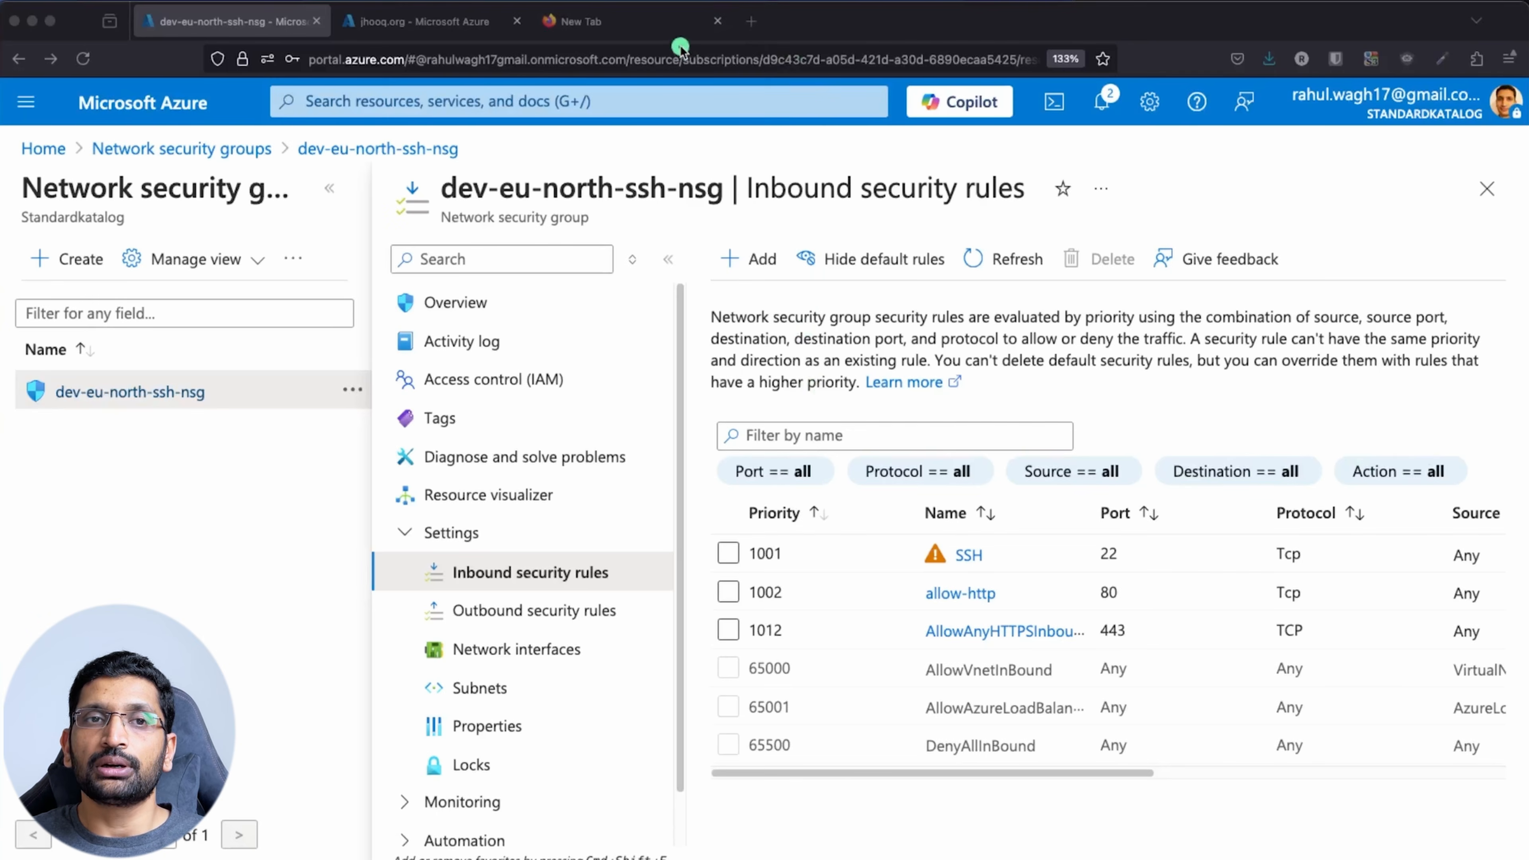
{"action": "left_click", "coordinate": [660, 19]}
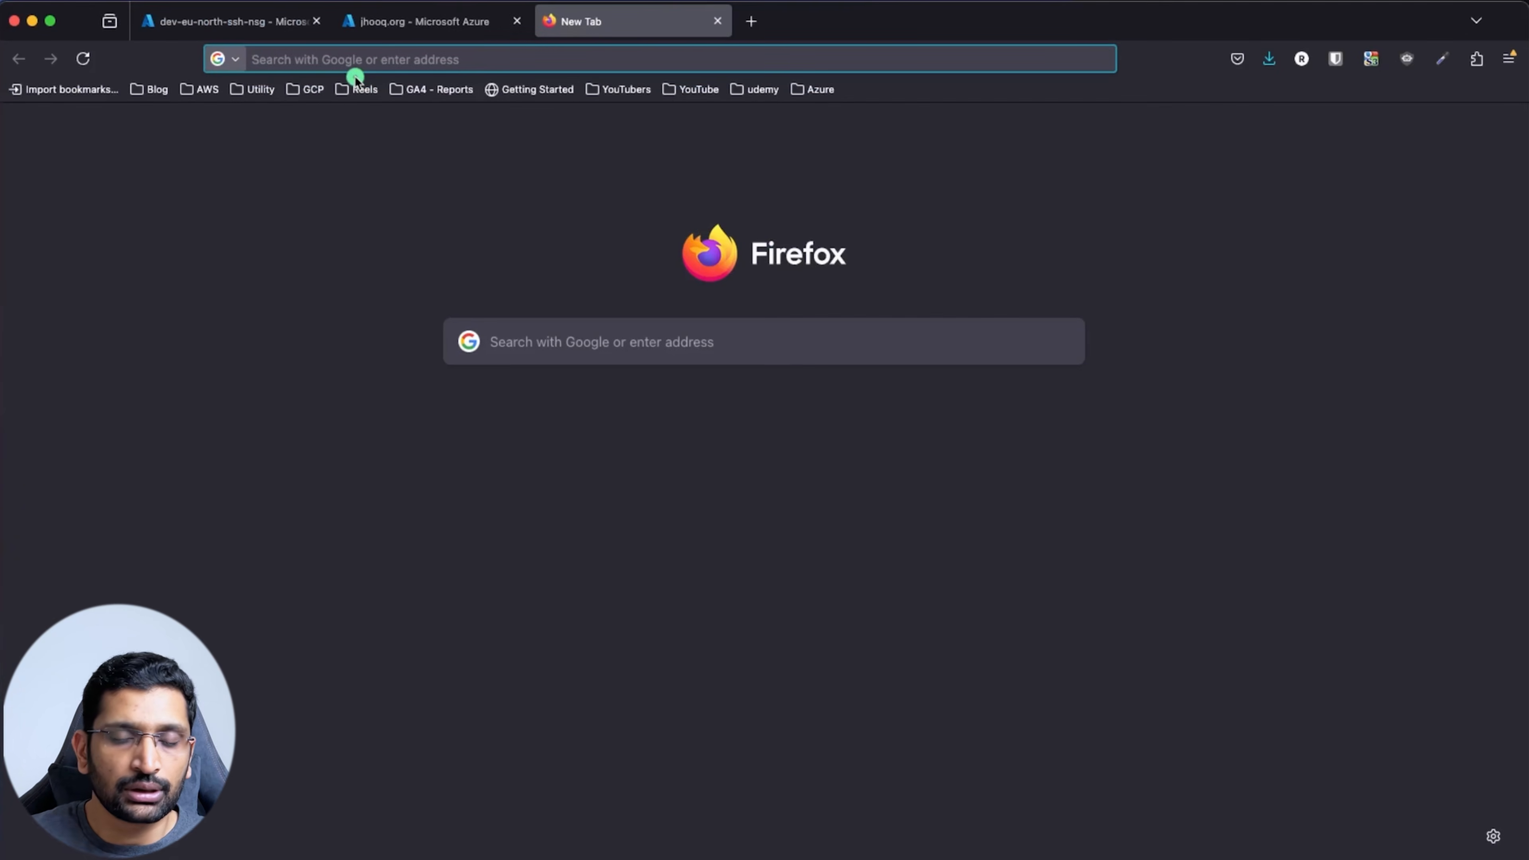
{"action": "type", "text": "https"}
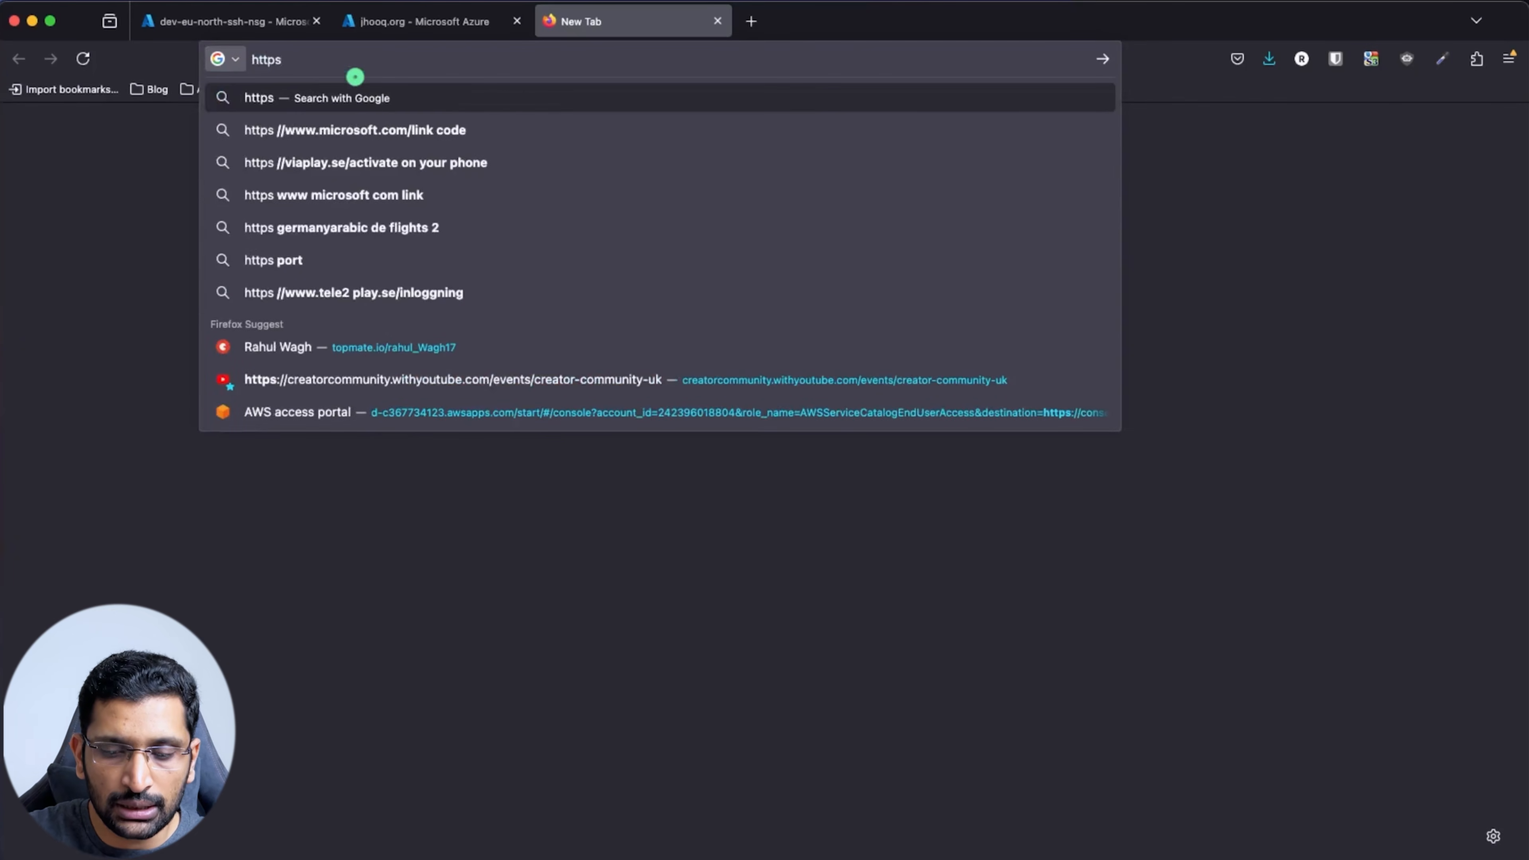
{"action": "type", "text": "://apache2.jhooq.org/"}
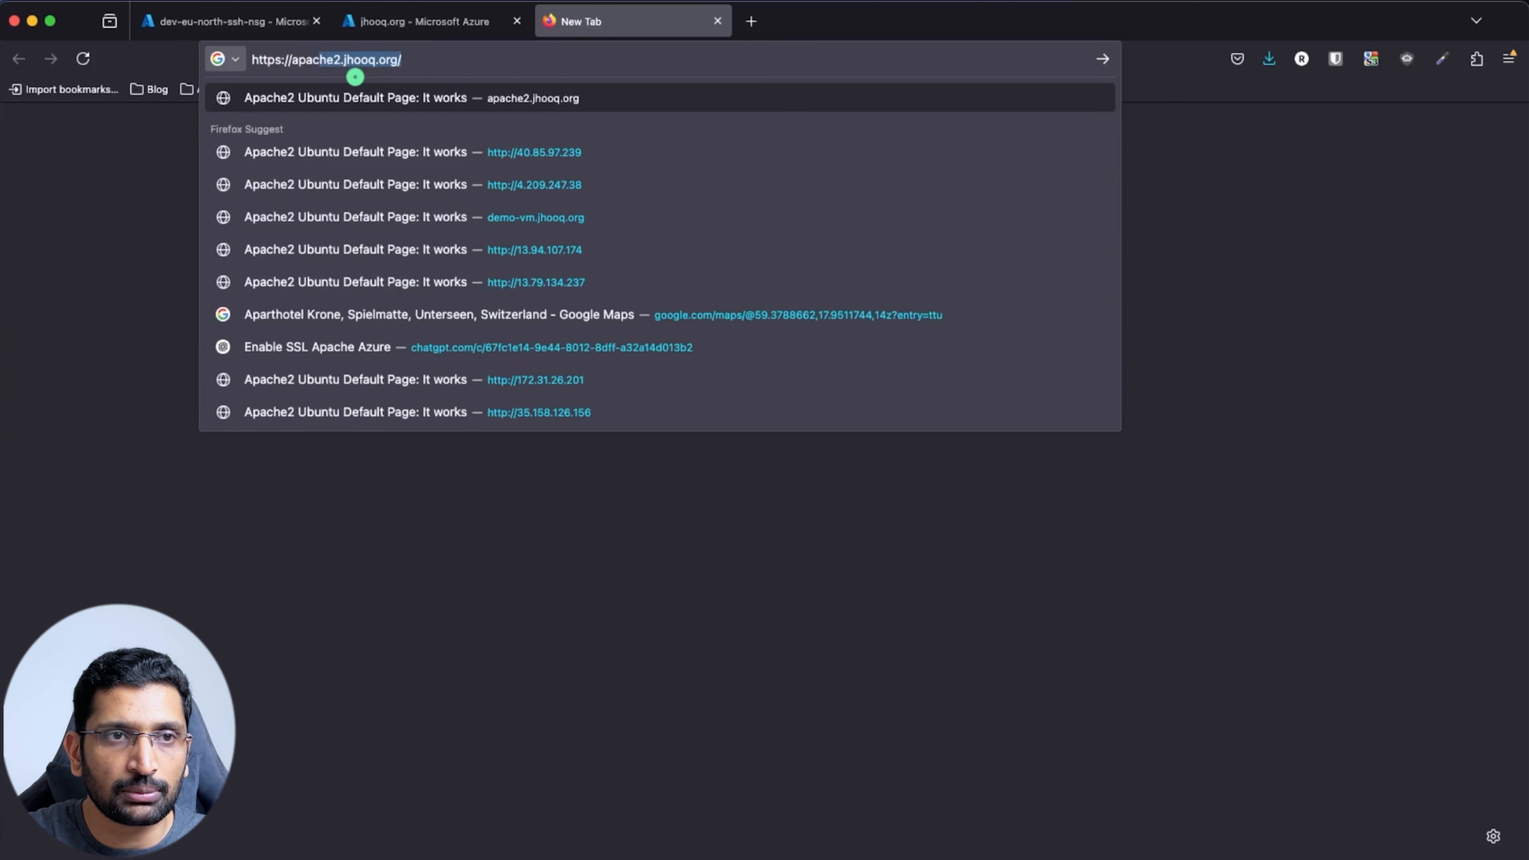
{"action": "key", "text": "Return"}
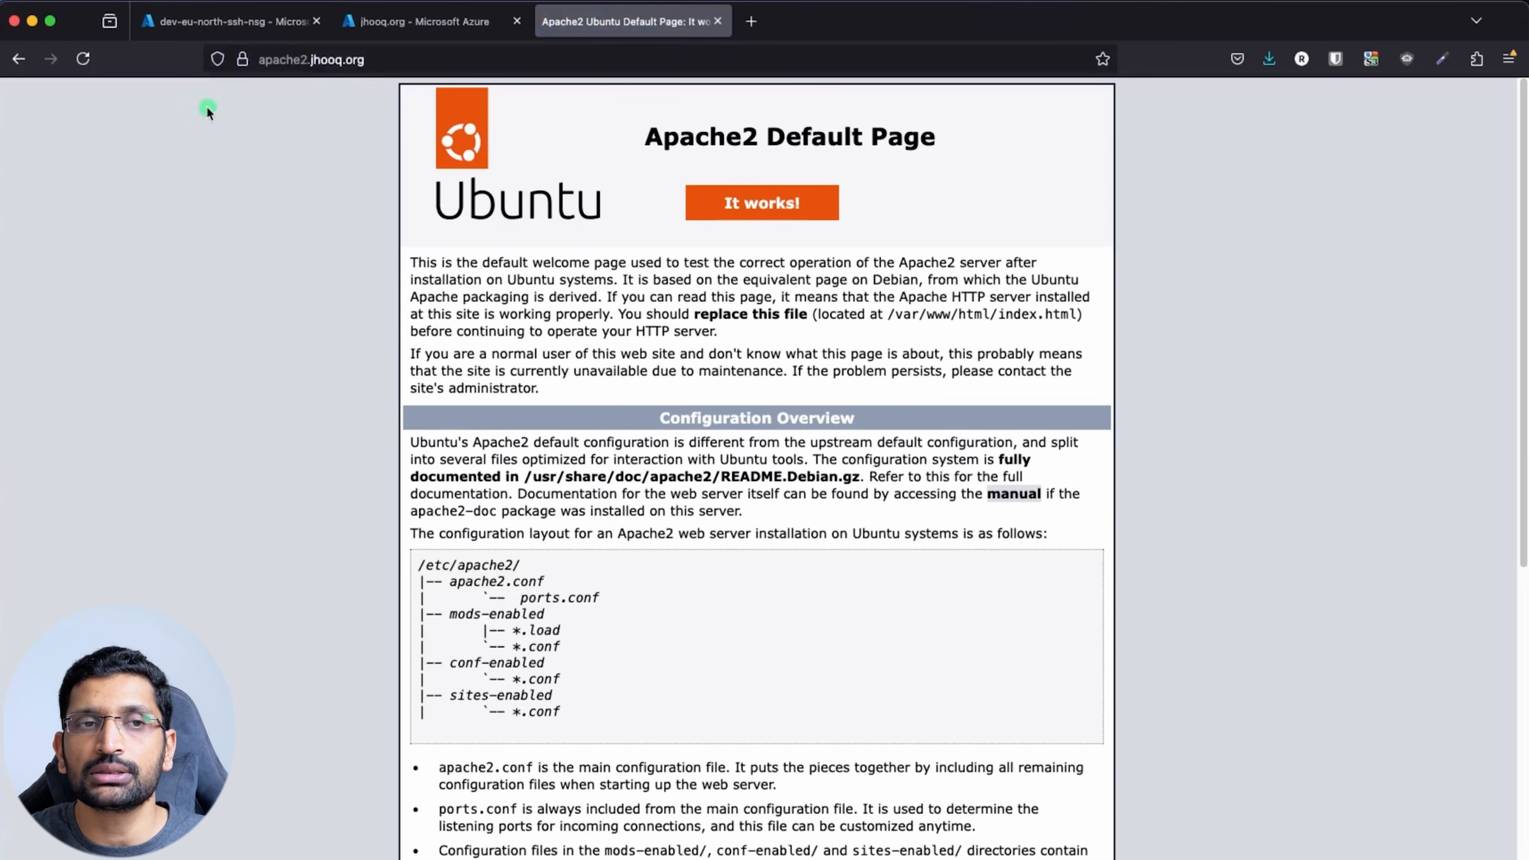
Check the site's connection details to confirm the certificate is verified by Let's Encrypt
{"action": "left_click", "coordinate": [242, 62]}
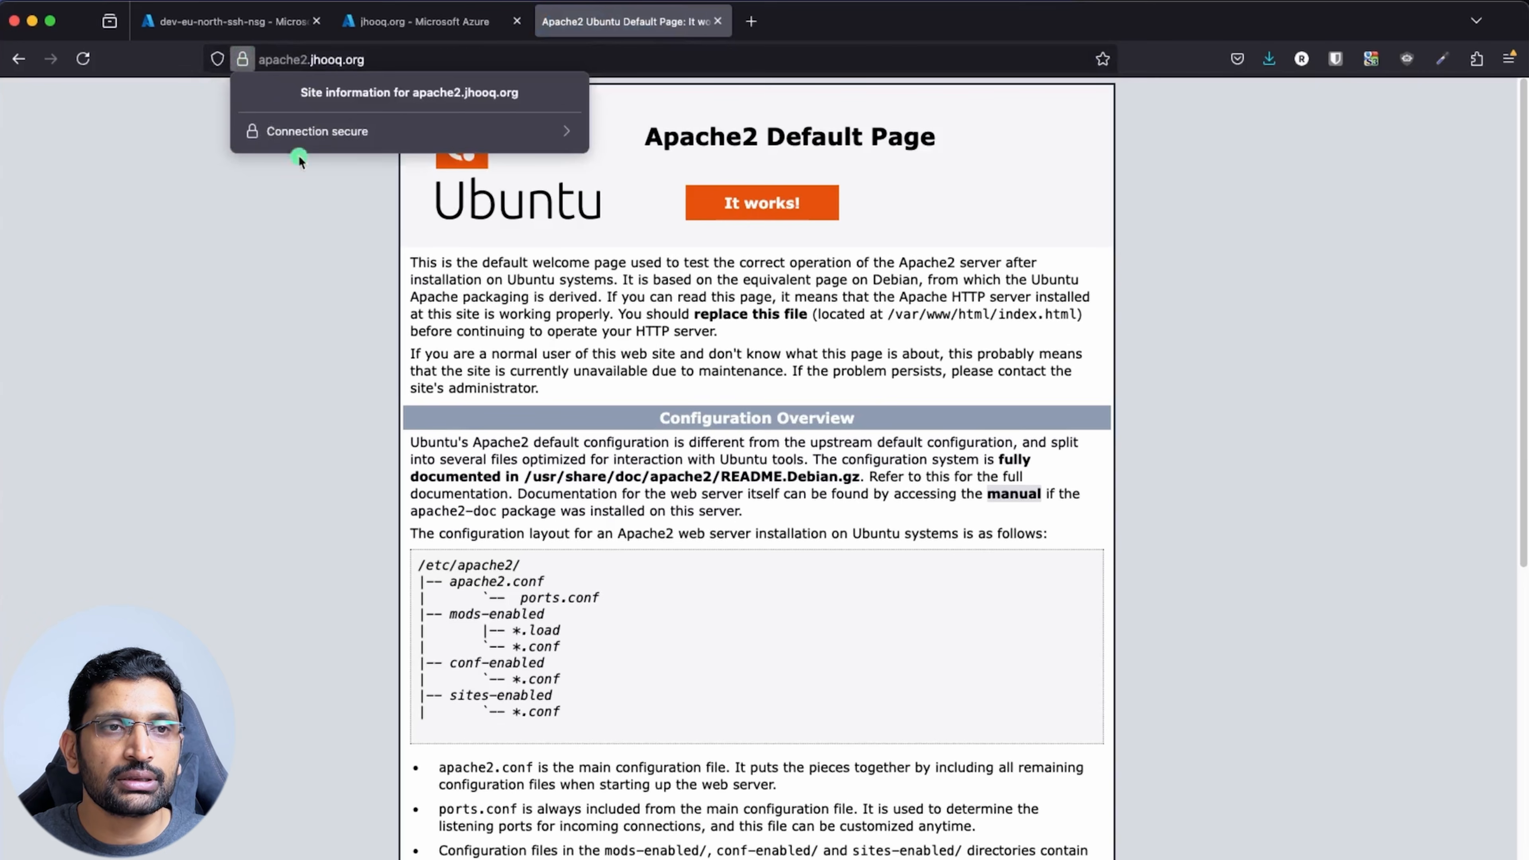
{"action": "left_click", "coordinate": [361, 142]}
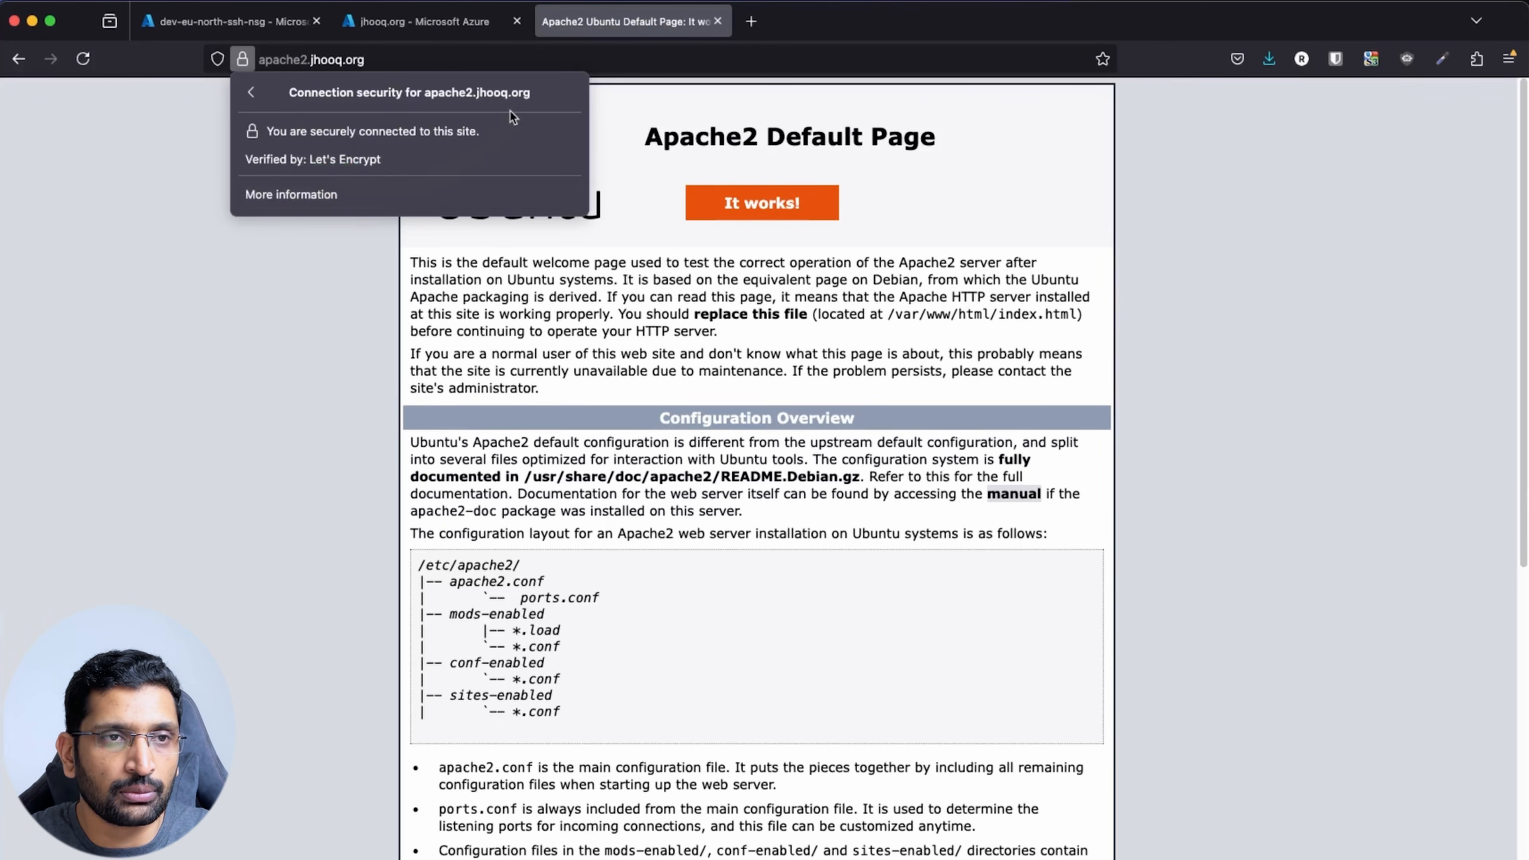
{"action": "key", "text": "super+shift+4"}
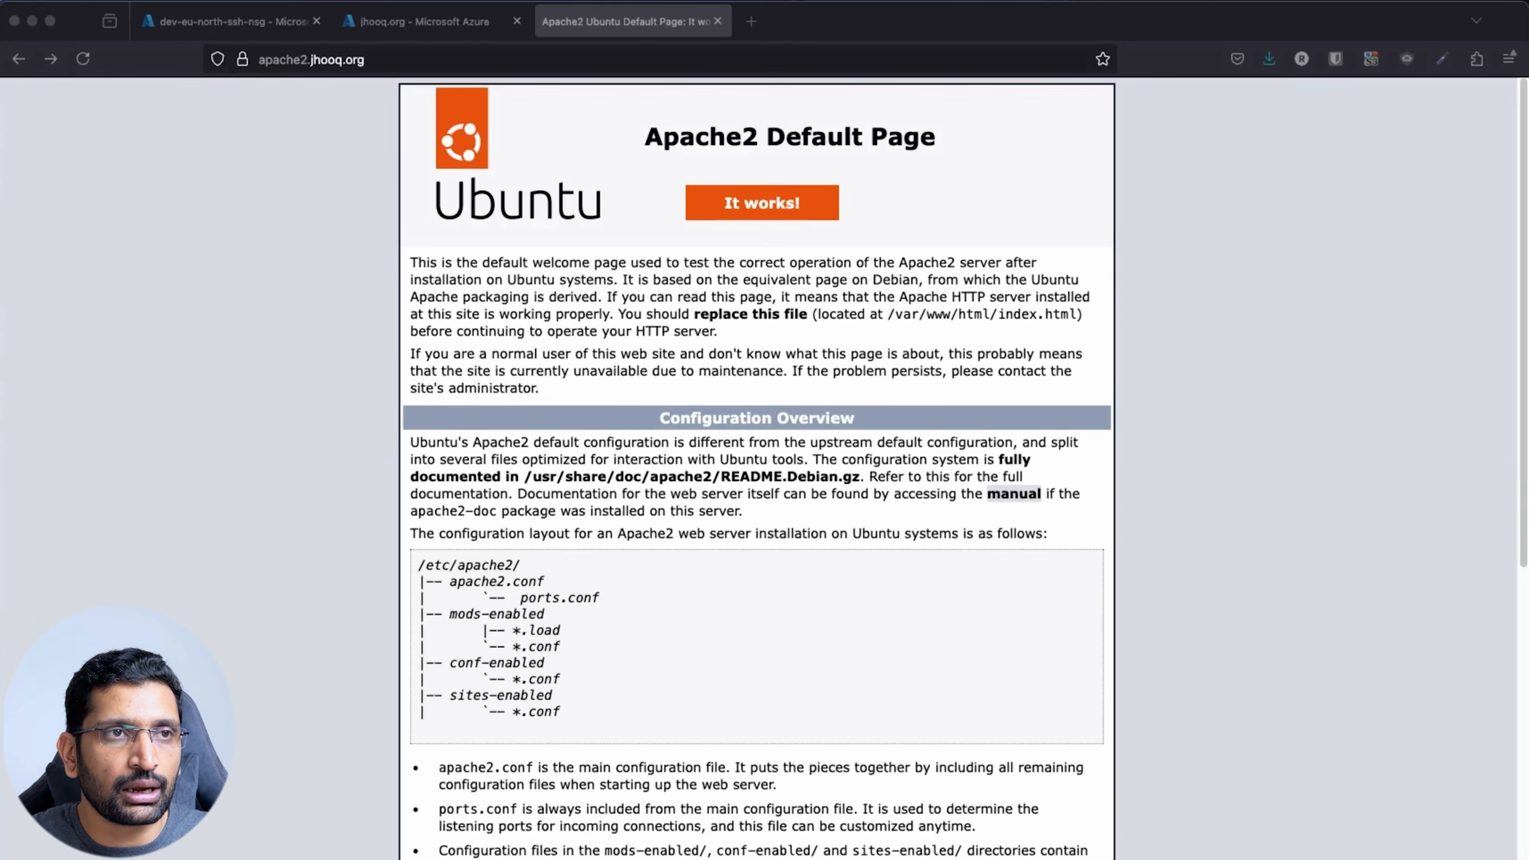
{"action": "left_click", "coordinate": [242, 59]}
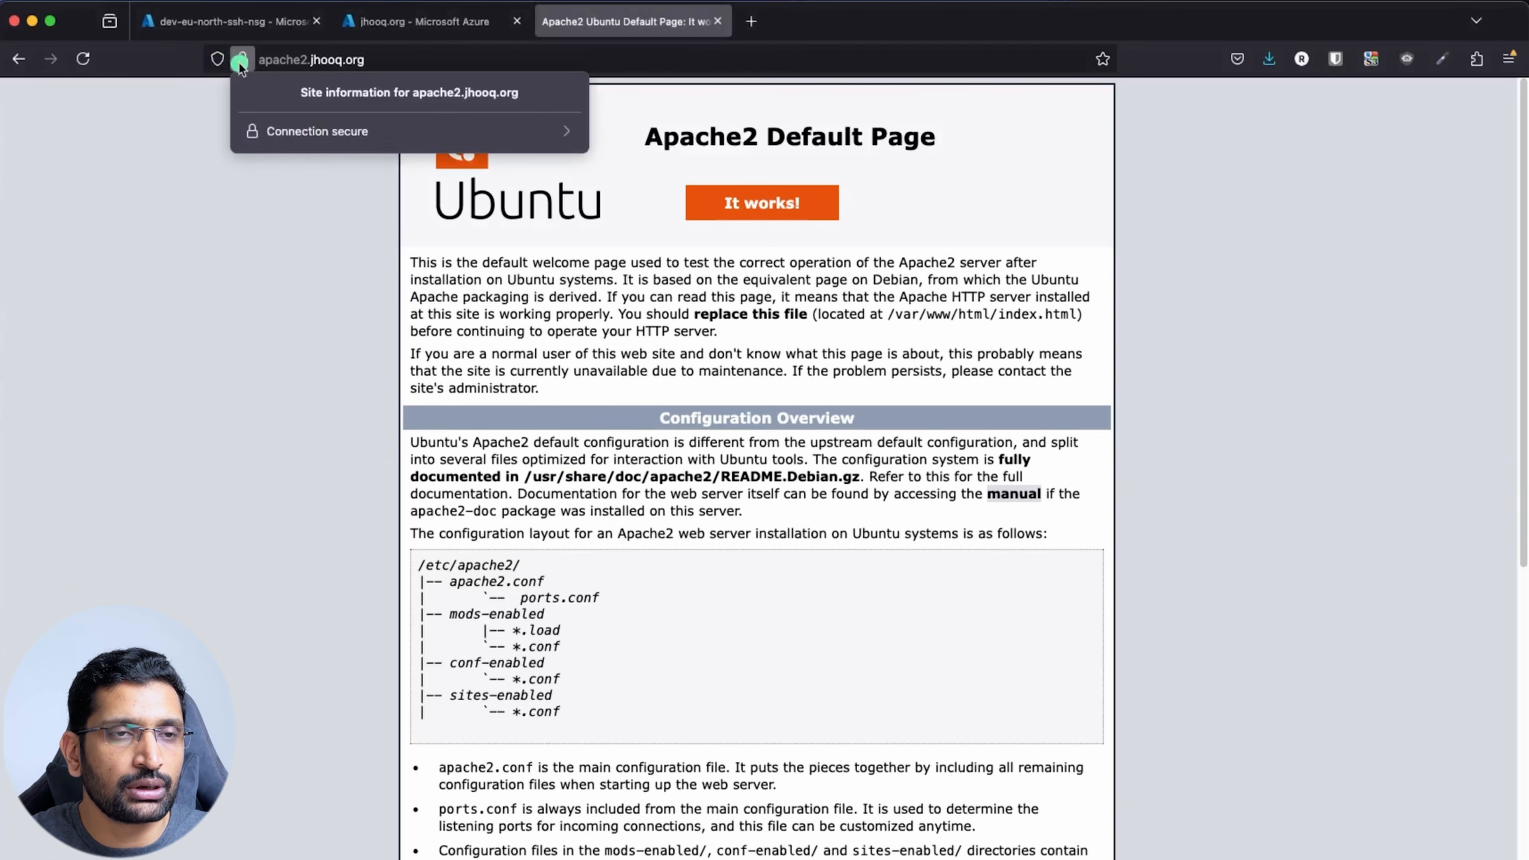
{"action": "left_click", "coordinate": [364, 132]}
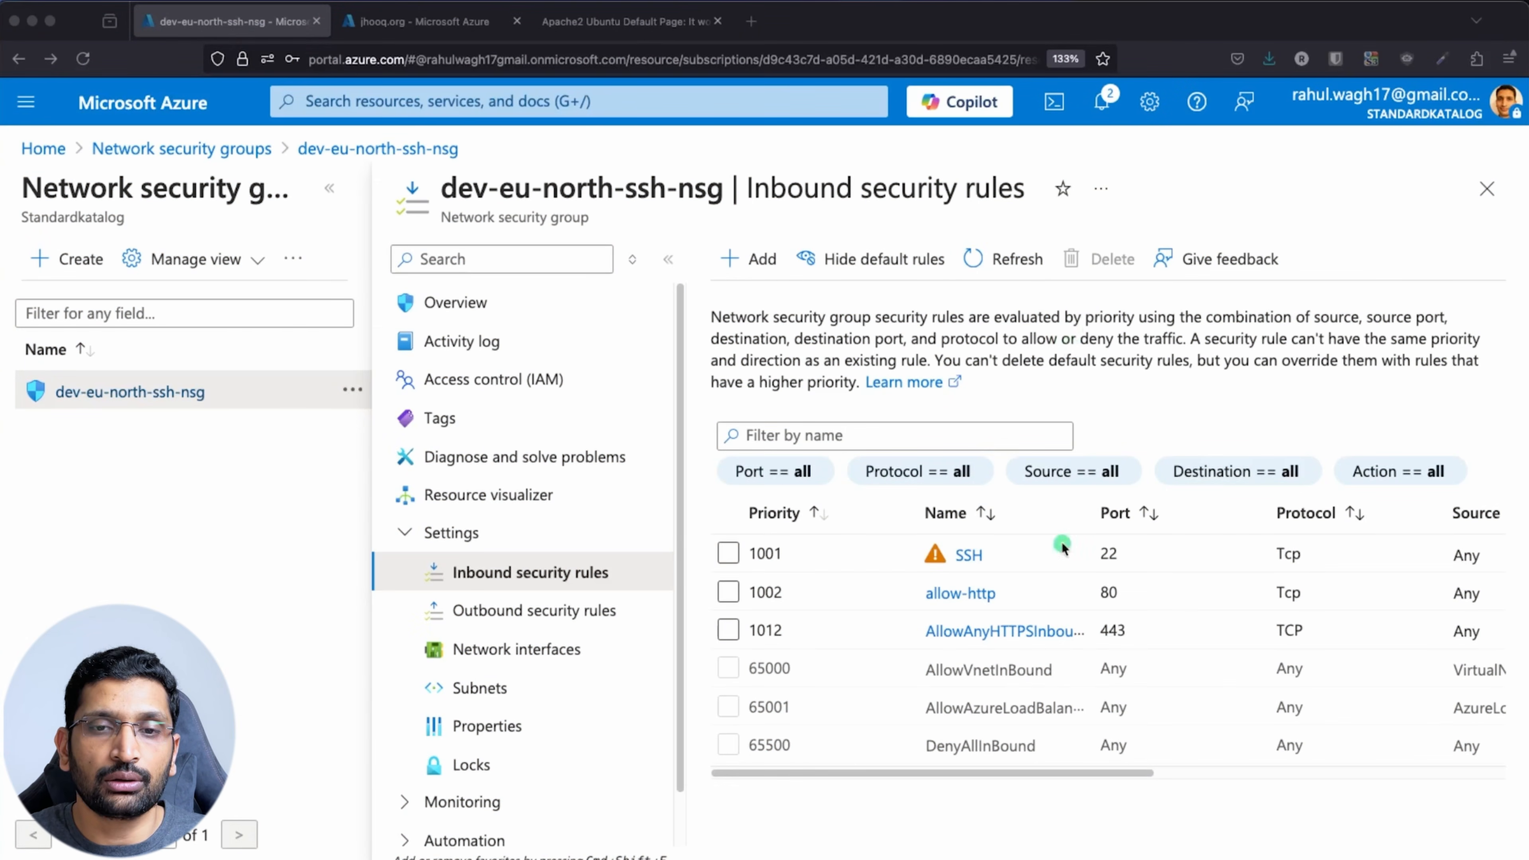
{"action": "left_click", "coordinate": [759, 594]}
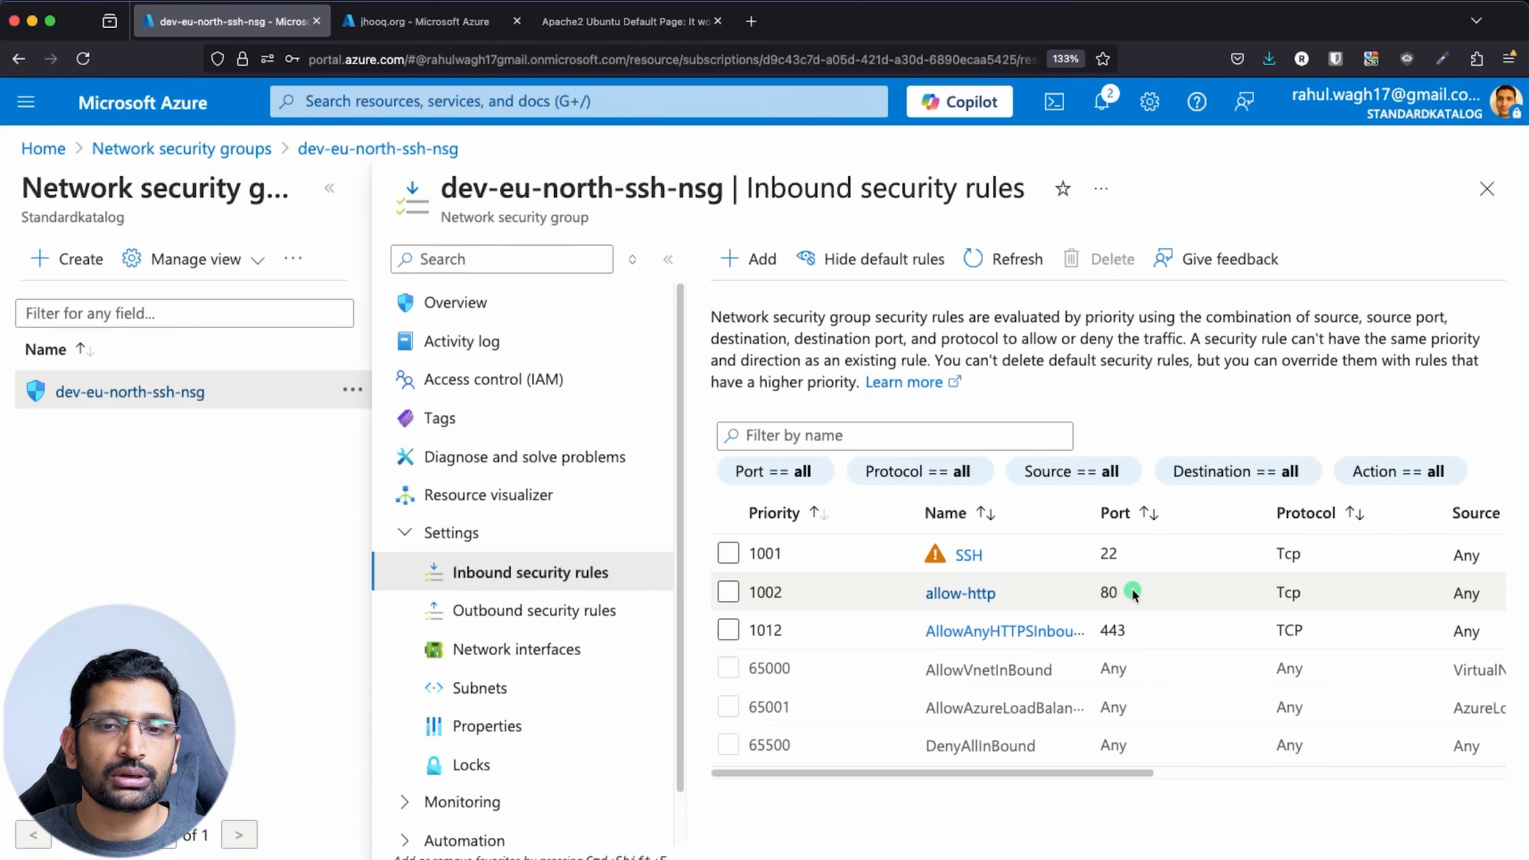
{"action": "left_click_drag", "start_coordinate": [1133, 594], "coordinate": [915, 594]}
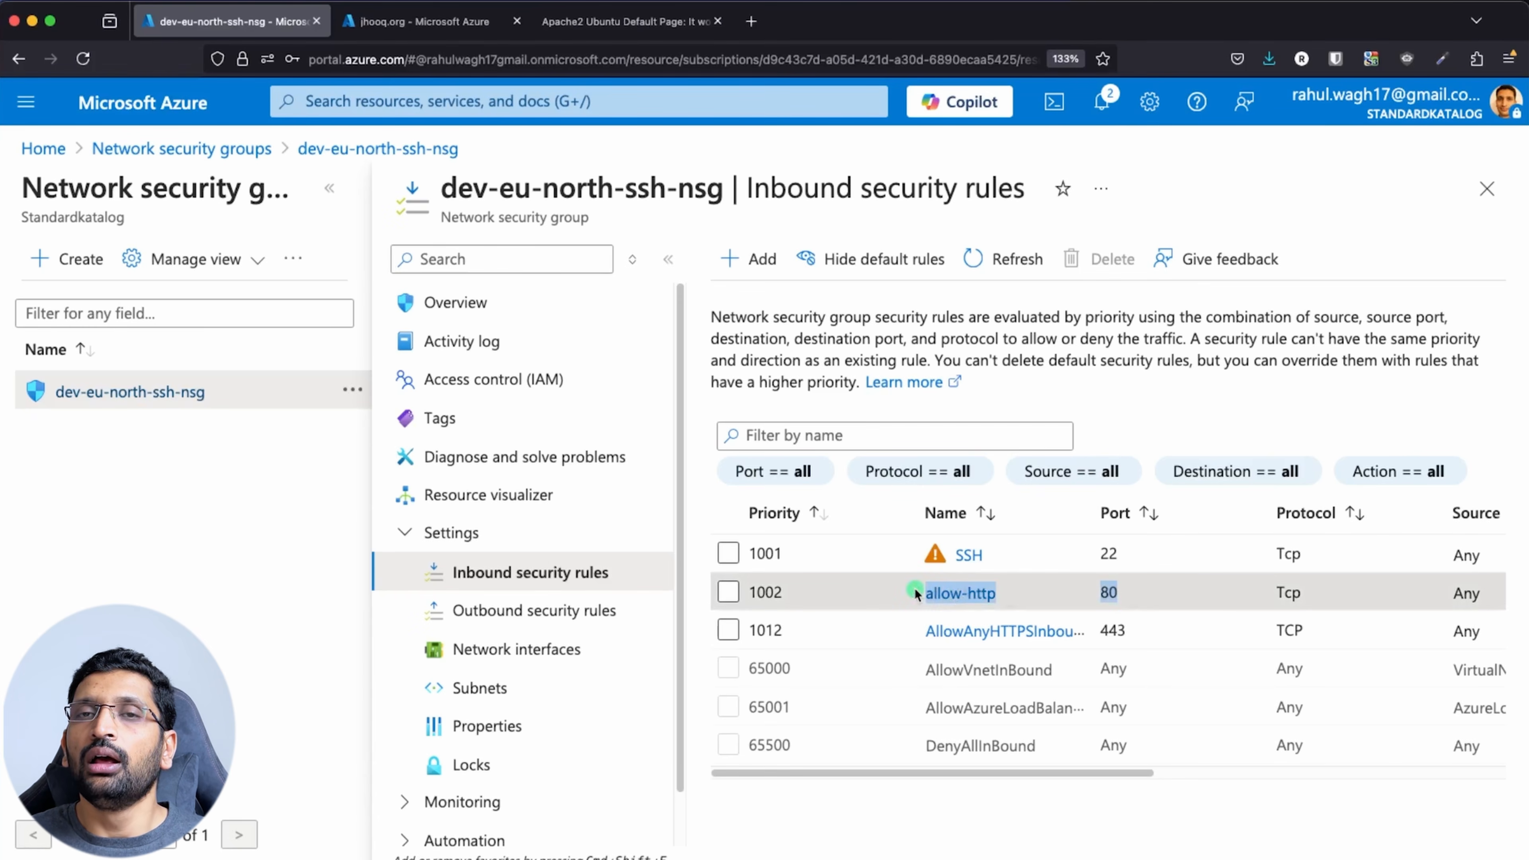